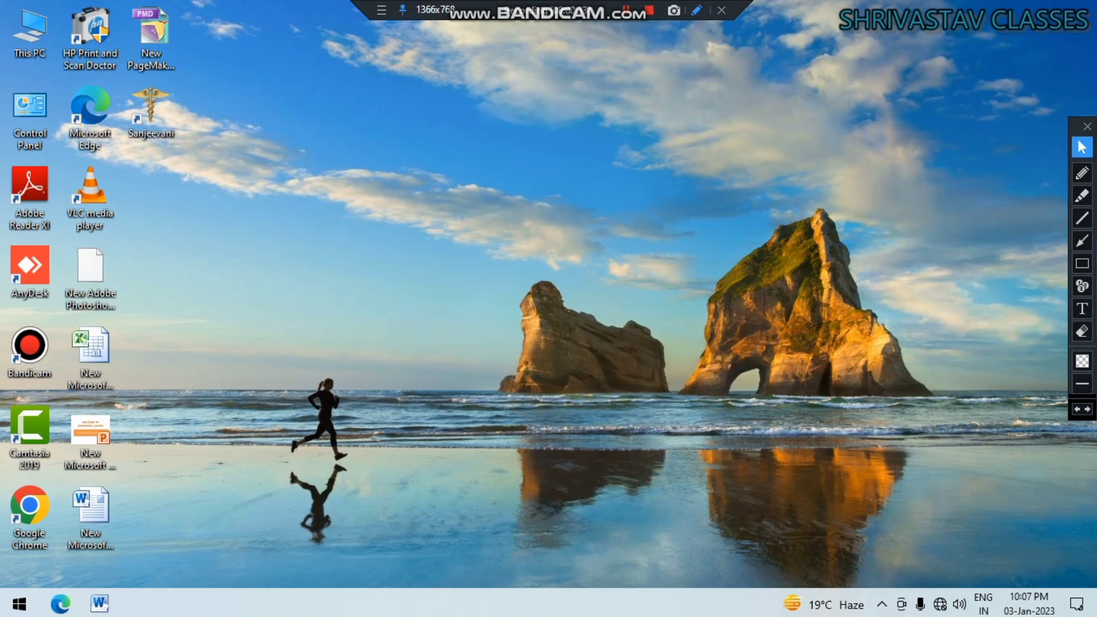
{"action": "right_click", "coordinate": [443, 216]}
{"action": "left_click", "coordinate": [457, 262]}
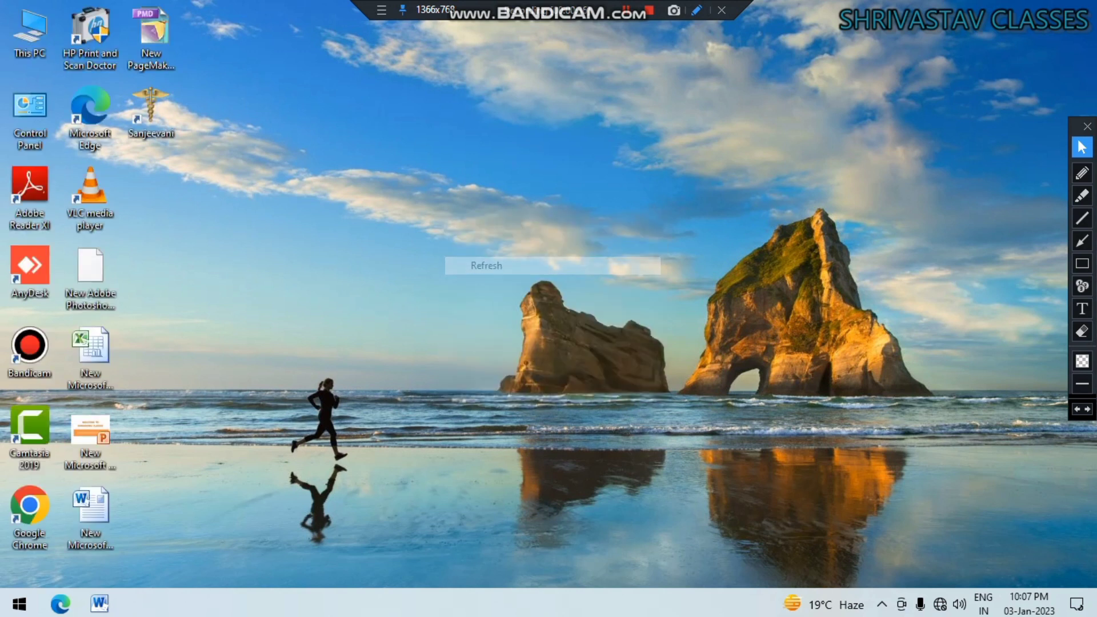
{"action": "right_click", "coordinate": [404, 208]}
{"action": "left_click", "coordinate": [434, 257]}
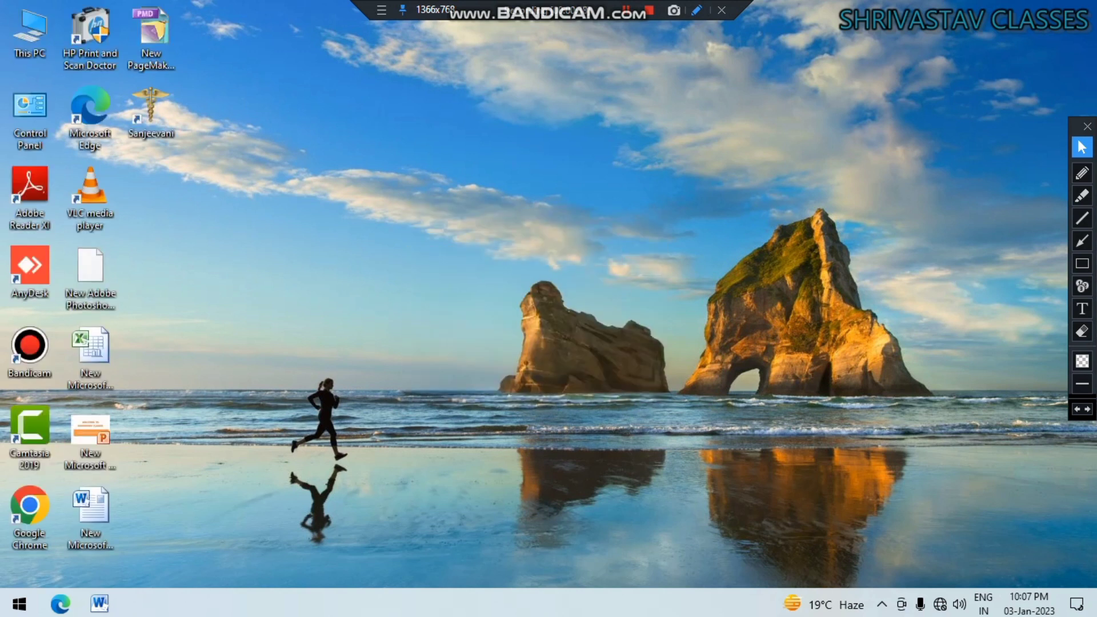
{"action": "left_click", "coordinate": [100, 603]}
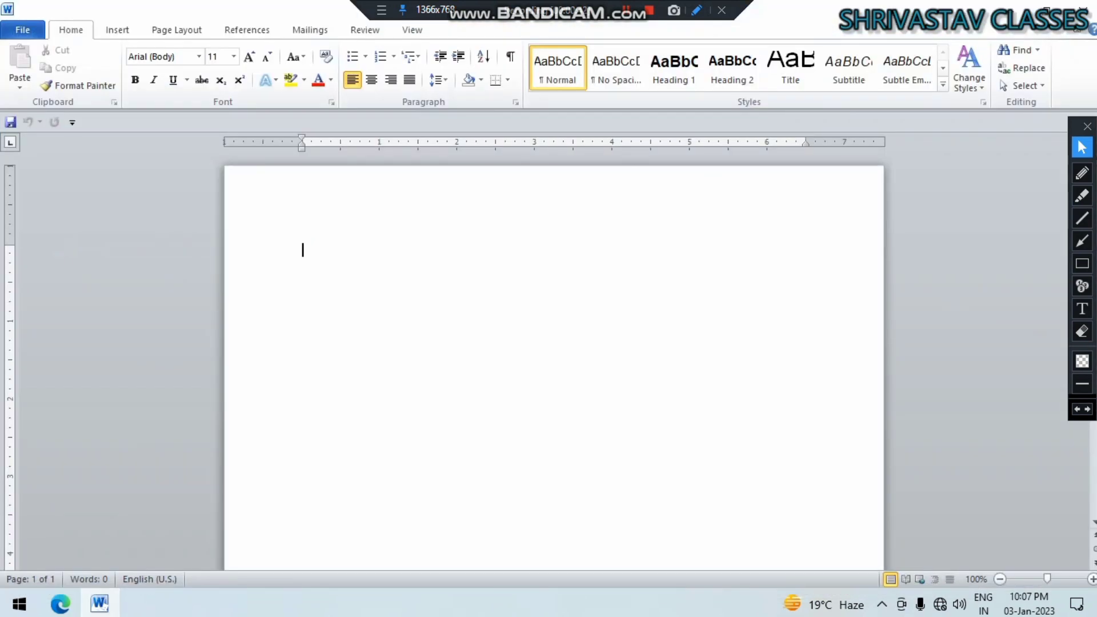
{"action": "left_click", "coordinate": [1082, 7]}
{"action": "right_click", "coordinate": [401, 264]}
{"action": "left_click", "coordinate": [443, 312]}
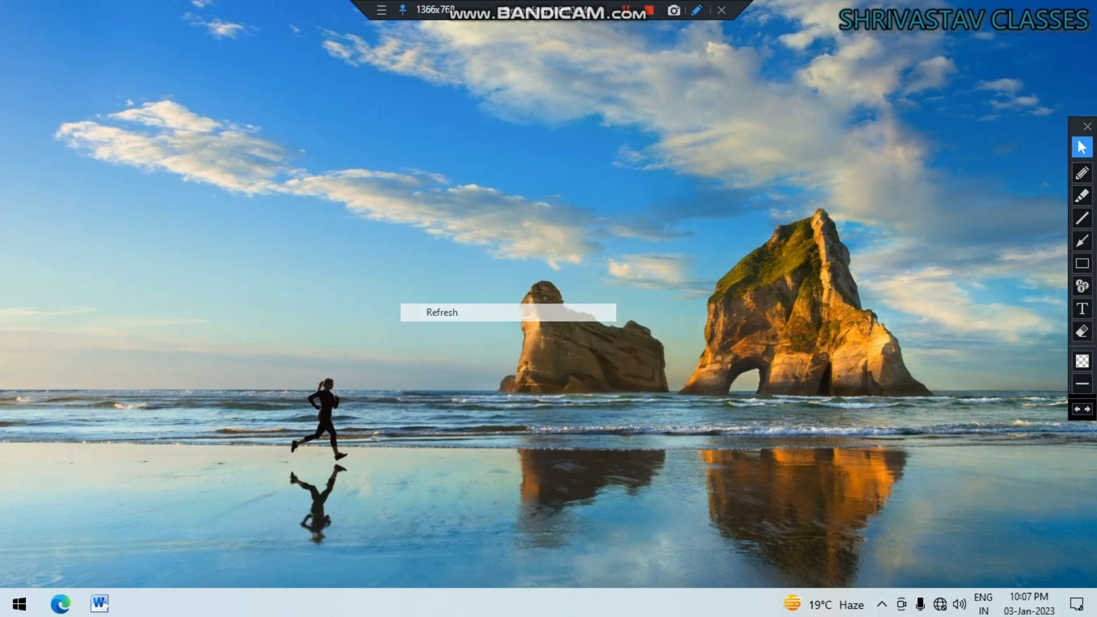
Step: Launch Microsoft Word by running WINWORD and display its insert commands
{"action": "key", "text": "super+r"}
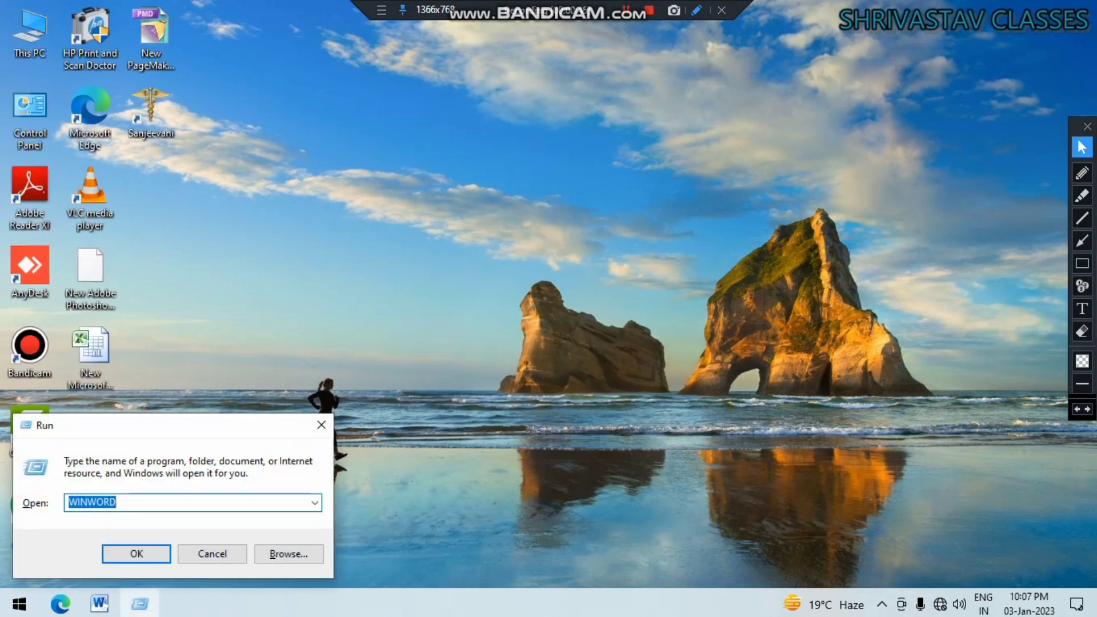
{"action": "key", "text": "Return"}
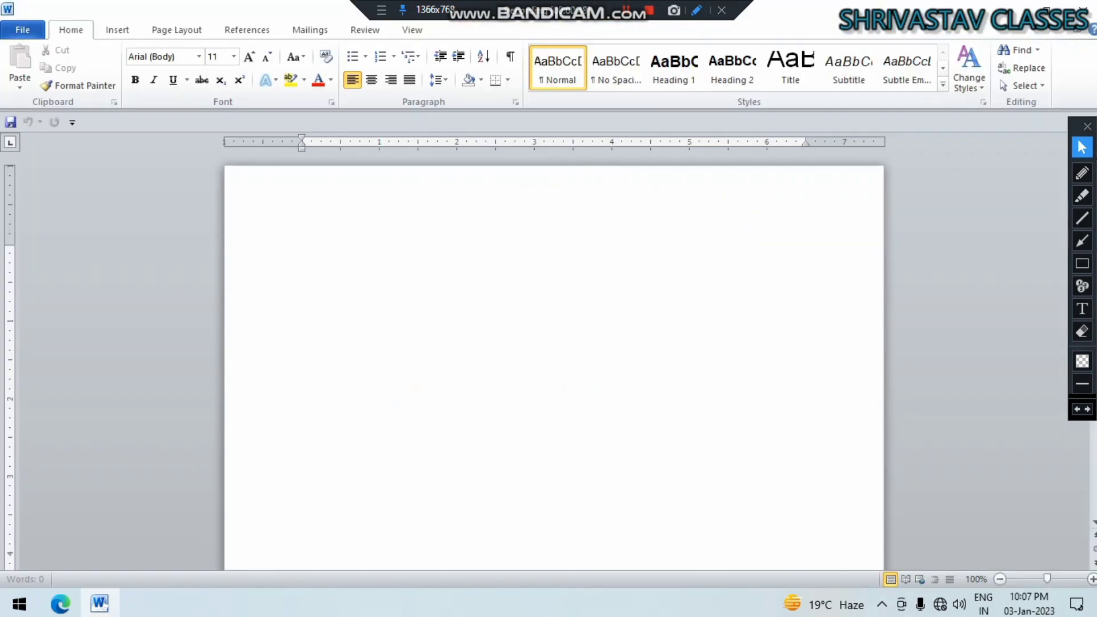
{"action": "left_click", "coordinate": [117, 30]}
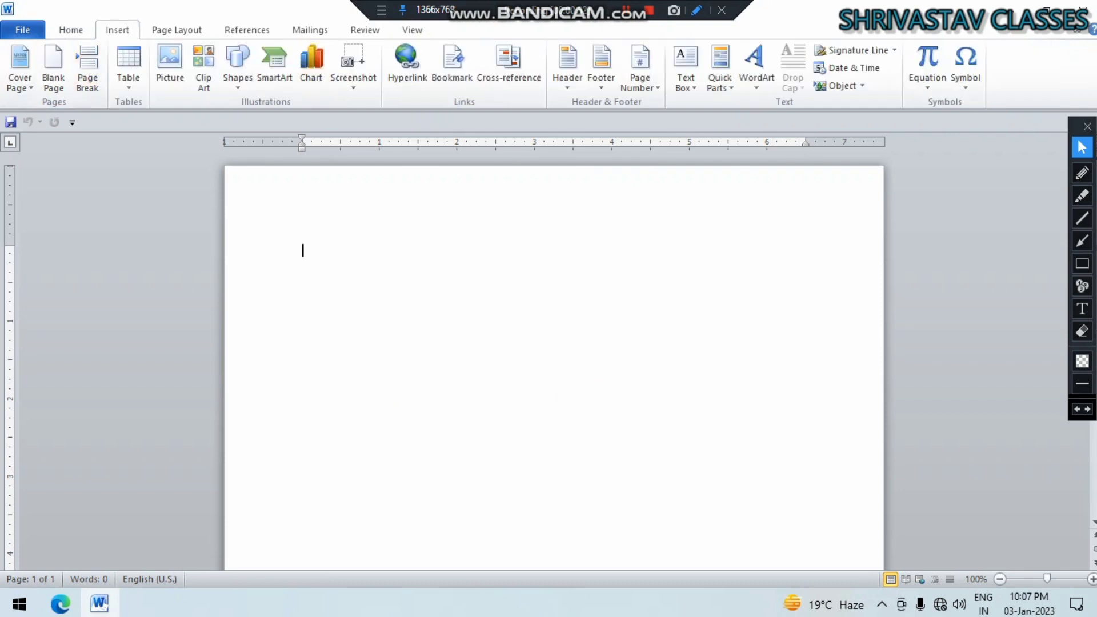
Step: Draw red annotation rectangles around the whole insert command area and around each of its groups, from Pages to Symbols
{"action": "left_click", "coordinate": [1082, 263]}
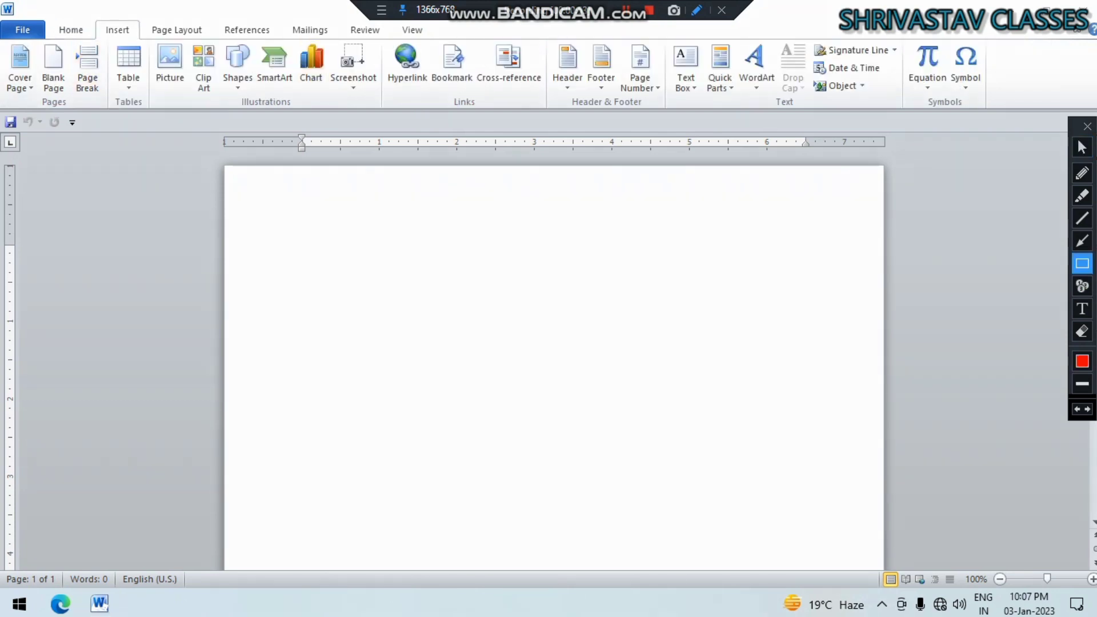
{"action": "mouse_move", "coordinate": [4, 40]}
{"action": "left_mouse_down"}
{"action": "mouse_move", "coordinate": [183, 133]}
{"action": "mouse_move", "coordinate": [672, 137]}
{"action": "mouse_move", "coordinate": [989, 116]}
{"action": "left_mouse_up"}
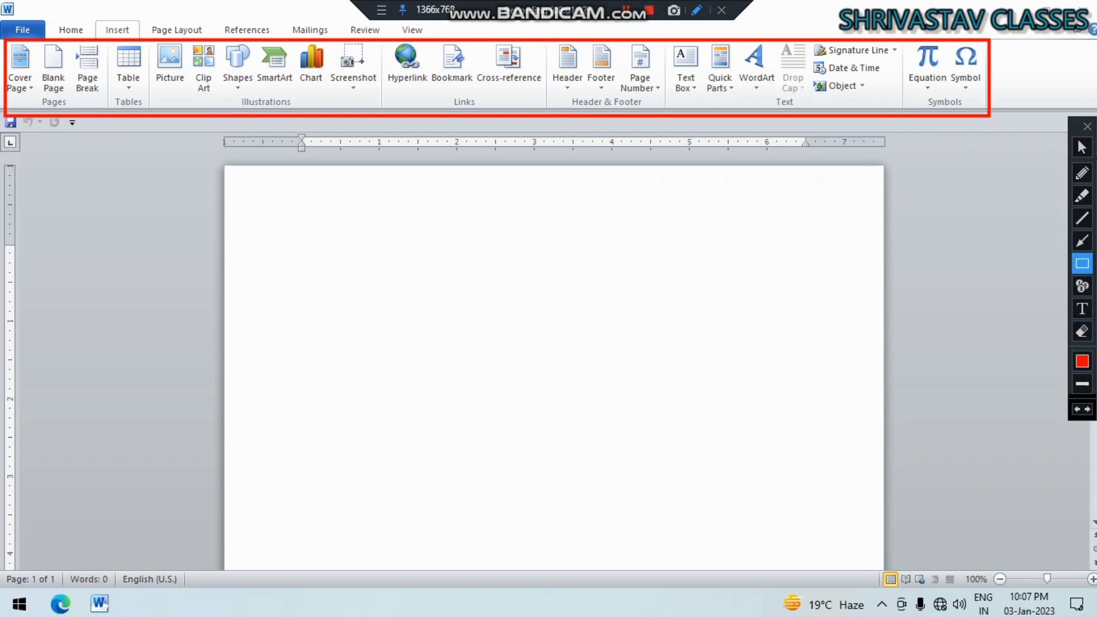
{"action": "left_click_drag", "start_coordinate": [4, 42], "coordinate": [107, 115]}
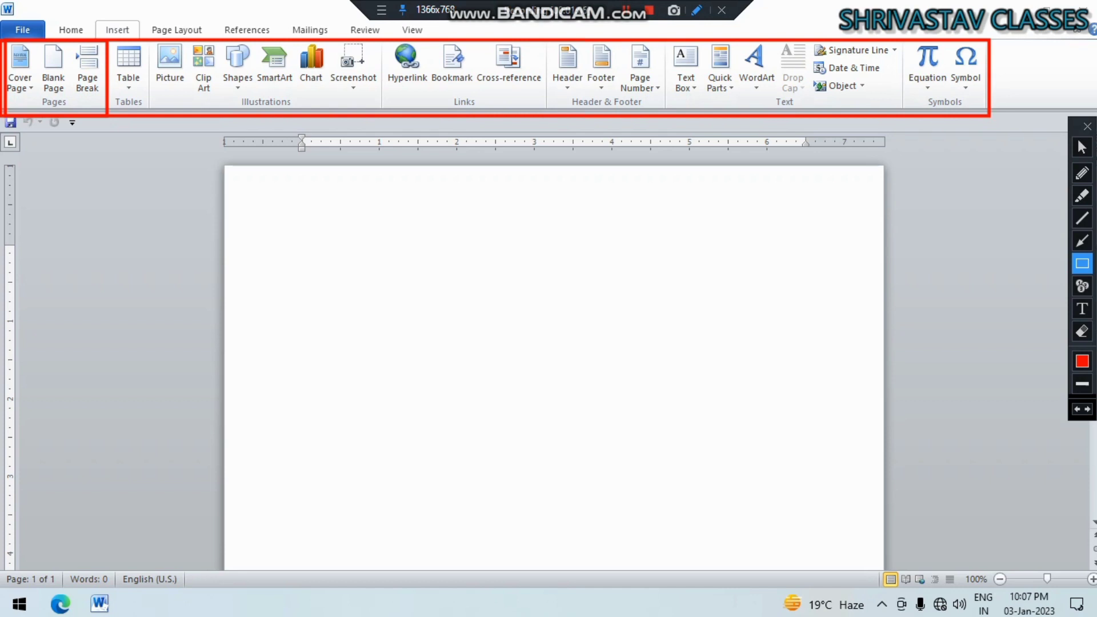
{"action": "left_click_drag", "start_coordinate": [107, 36], "coordinate": [147, 114]}
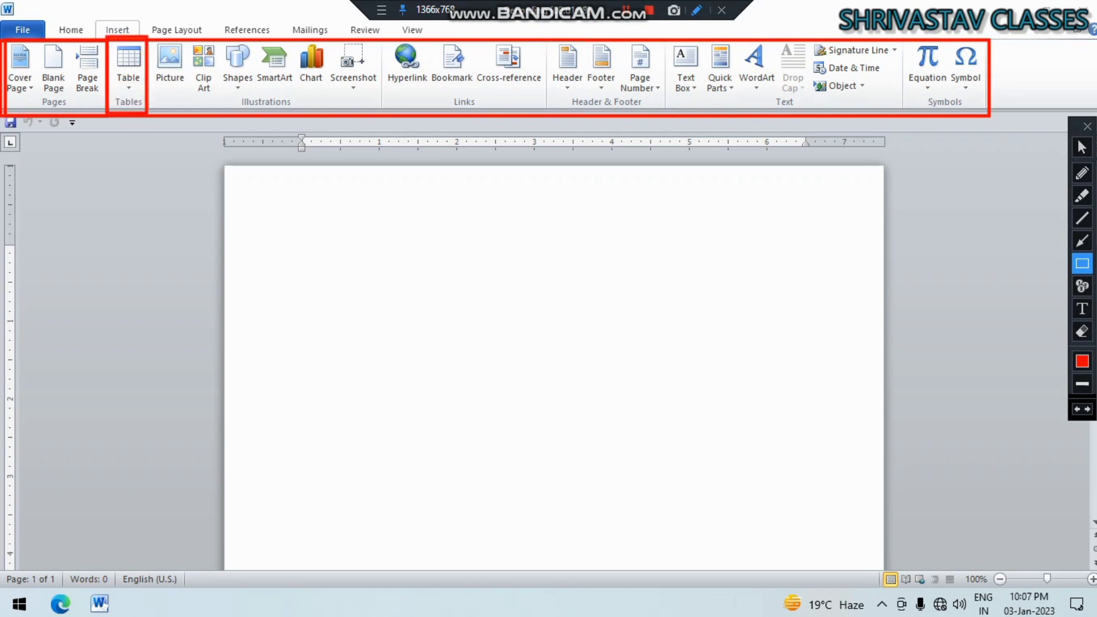
{"action": "mouse_move", "coordinate": [148, 36]}
{"action": "left_mouse_down"}
{"action": "mouse_move", "coordinate": [236, 105]}
{"action": "mouse_move", "coordinate": [380, 115]}
{"action": "left_mouse_up"}
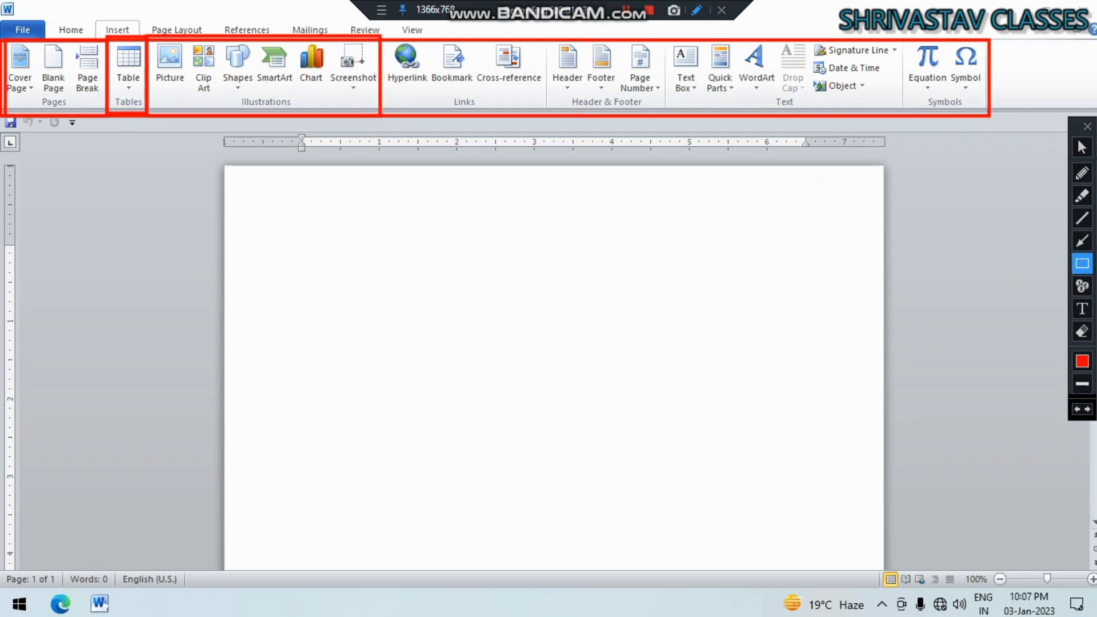
{"action": "mouse_move", "coordinate": [381, 37]}
{"action": "left_mouse_down"}
{"action": "mouse_move", "coordinate": [481, 114]}
{"action": "mouse_move", "coordinate": [544, 114]}
{"action": "left_mouse_up"}
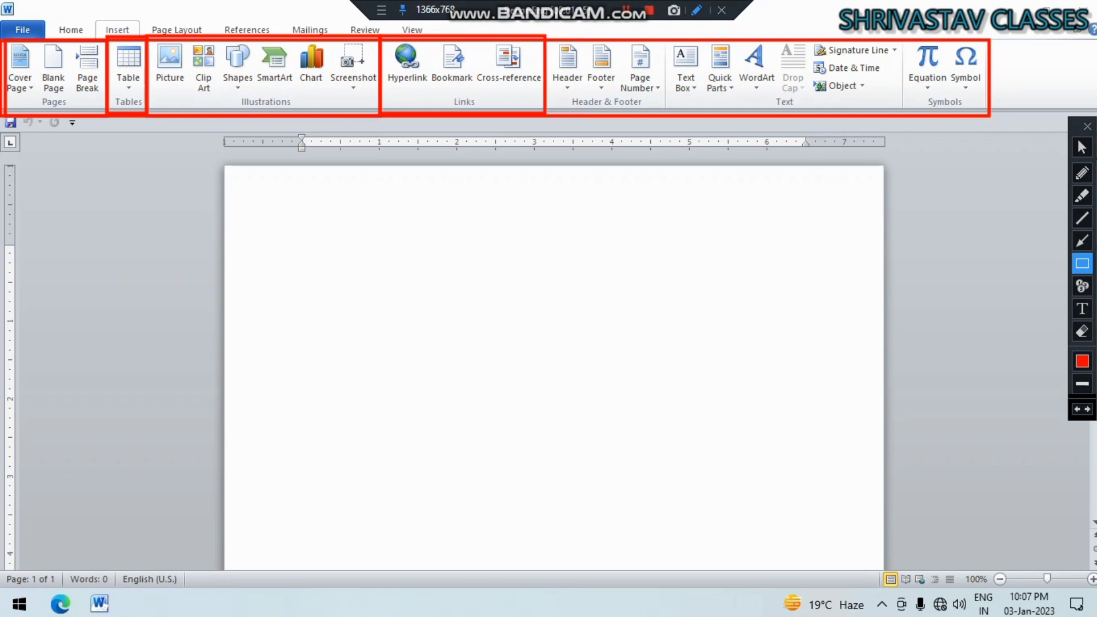
{"action": "left_click_drag", "start_coordinate": [545, 38], "coordinate": [667, 112]}
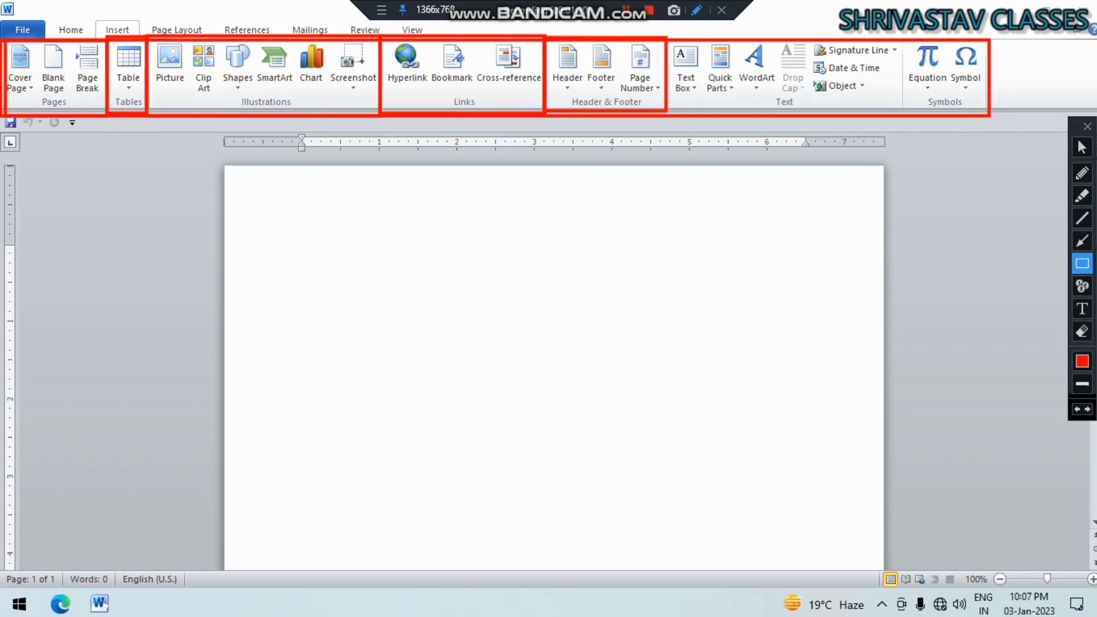
{"action": "mouse_move", "coordinate": [664, 36]}
{"action": "left_mouse_down"}
{"action": "mouse_move", "coordinate": [719, 121]}
{"action": "mouse_move", "coordinate": [908, 113]}
{"action": "left_mouse_up"}
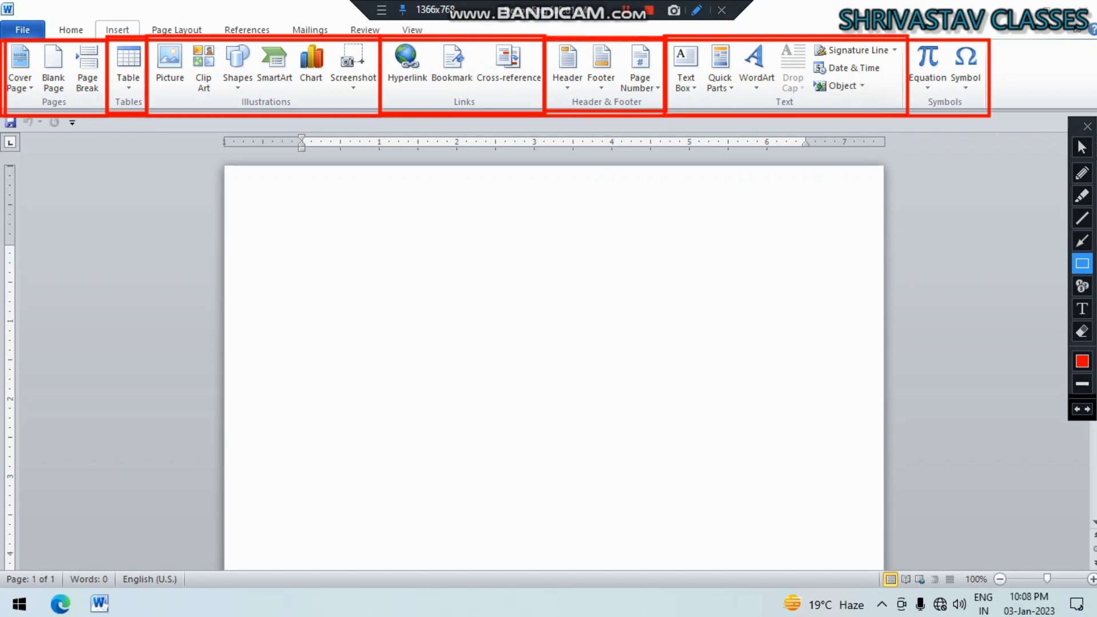
{"action": "left_click_drag", "start_coordinate": [908, 38], "coordinate": [991, 115]}
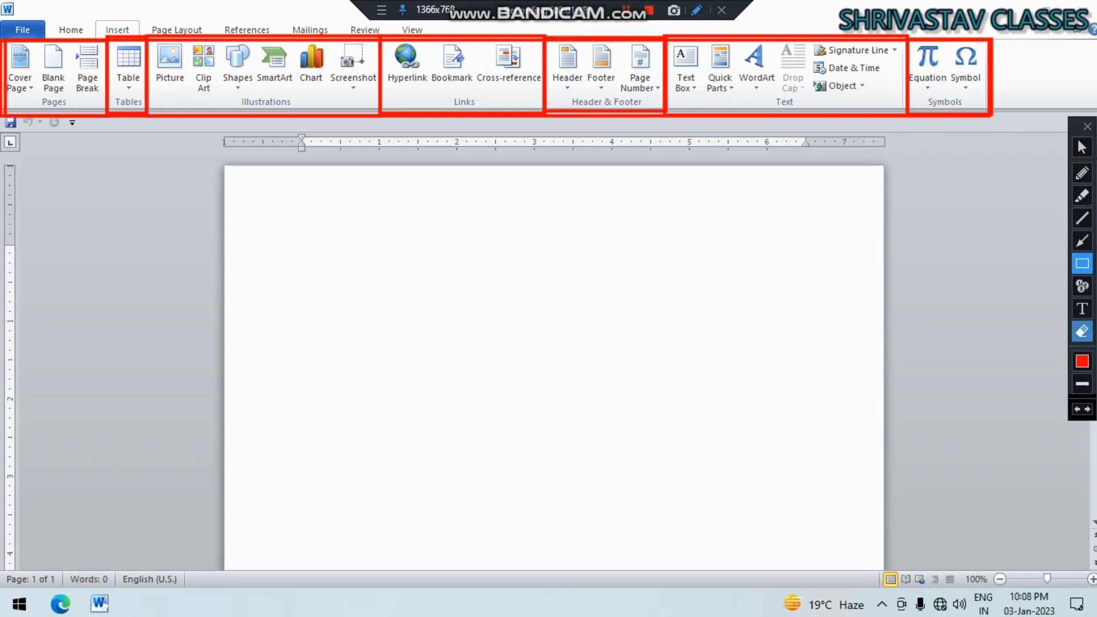
Step: Erase the red annotations across the insert commands and outline only the Pages group with a red rectangle
{"action": "left_click", "coordinate": [1082, 331]}
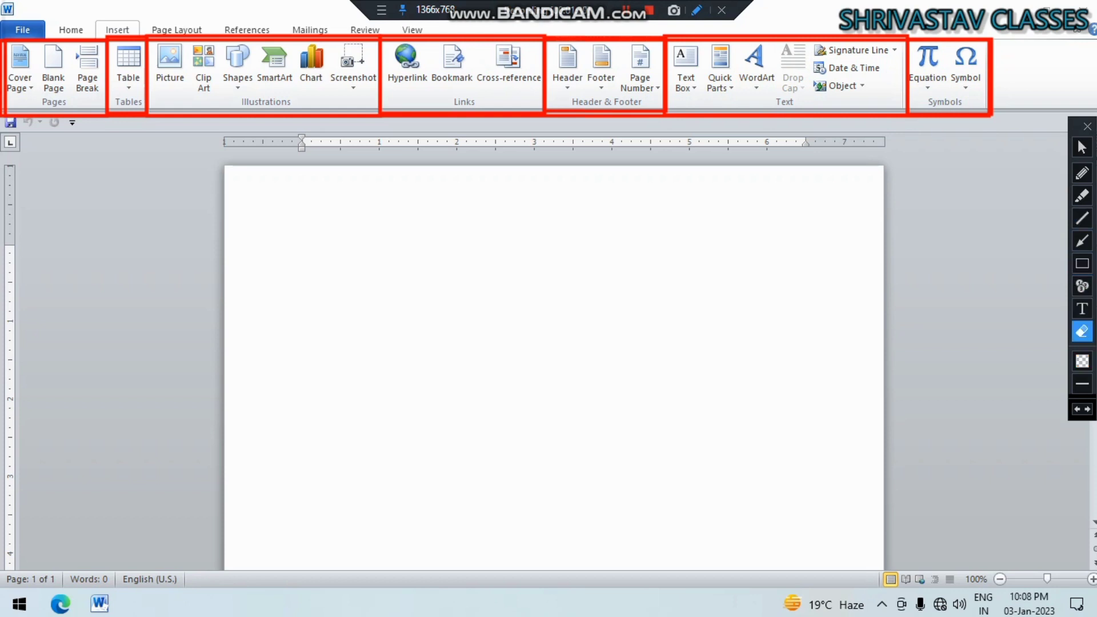
{"action": "mouse_move", "coordinate": [6, 1]}
{"action": "left_mouse_down"}
{"action": "mouse_move", "coordinate": [468, 127]}
{"action": "mouse_move", "coordinate": [1036, 147]}
{"action": "left_mouse_up"}
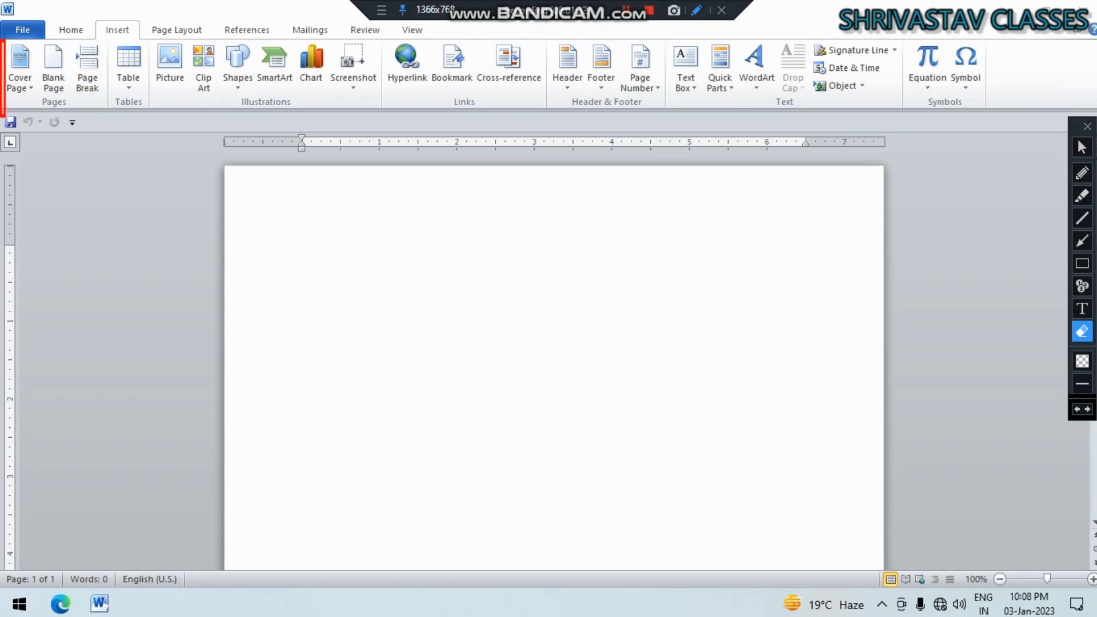
{"action": "left_click", "coordinate": [1081, 264]}
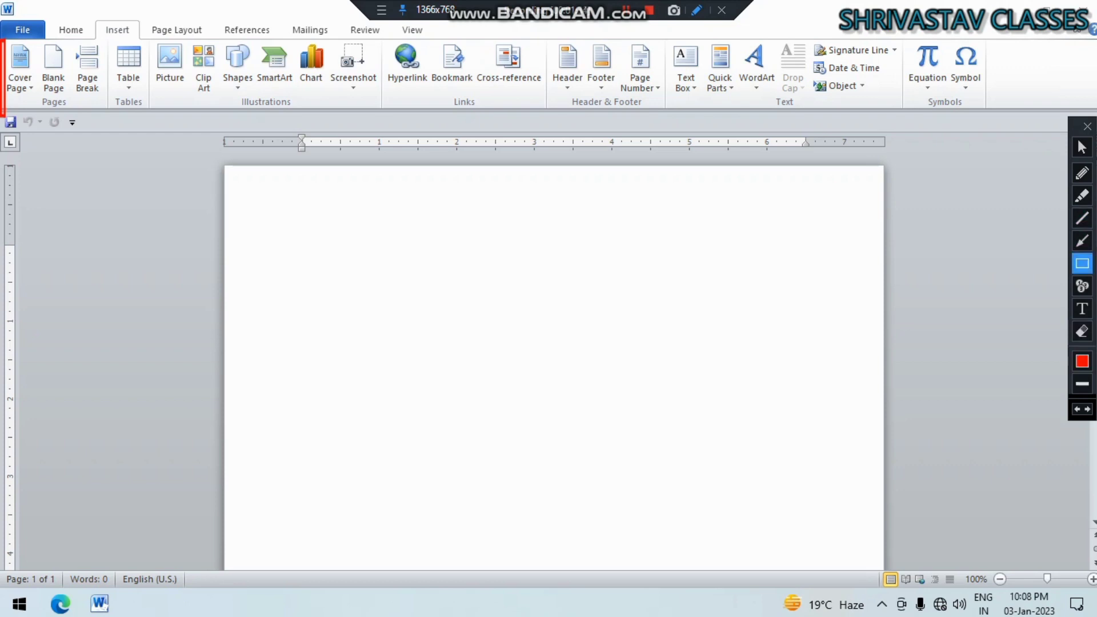
{"action": "left_click_drag", "start_coordinate": [3, 36], "coordinate": [106, 108]}
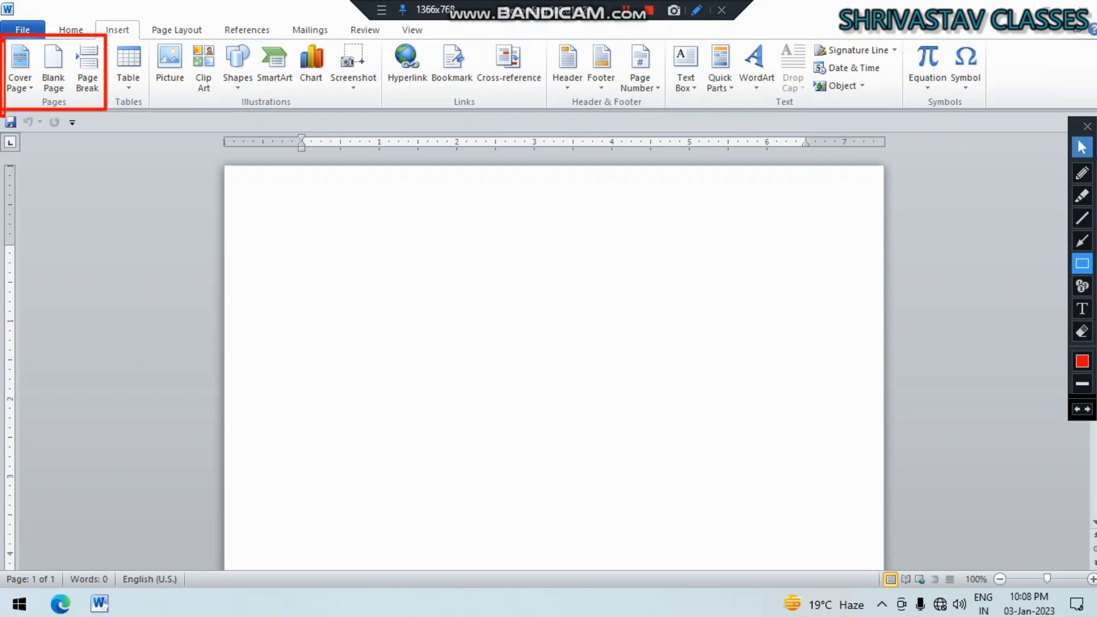
{"action": "left_click", "coordinate": [1082, 146]}
Step: Generate placeholder paragraphs in the blank document with =RAND(5,4)
{"action": "left_click", "coordinate": [303, 250]}
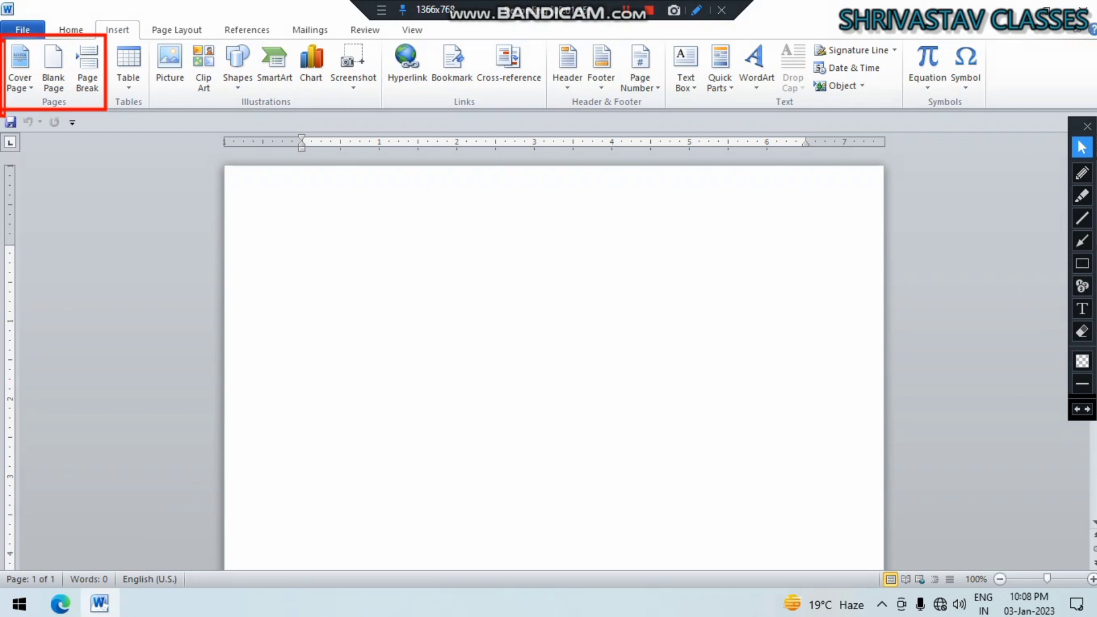
{"action": "type", "text": "=R"}
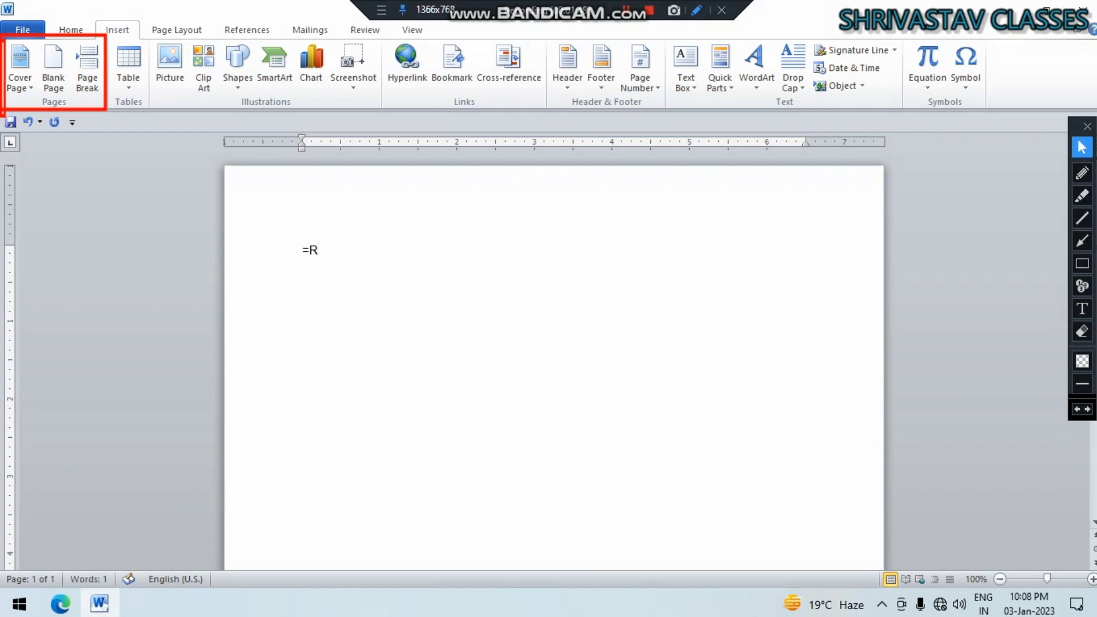
{"action": "type", "text": "AND*("}
{"action": "key", "text": "BackSpace"}
{"action": "key", "text": "BackSpace"}
{"action": "type", "text": "(5,4)"}
{"action": "key", "text": "Return"}
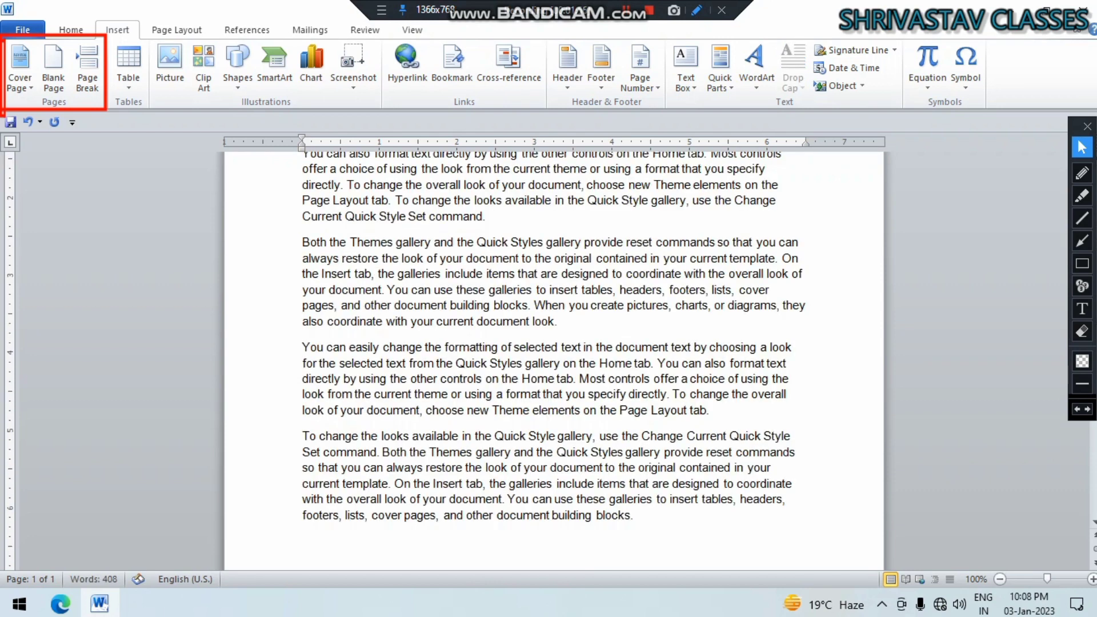
Step: Copy all of the placeholder text and paste it repeatedly until the document fills 12 pages
{"action": "key", "text": "ctrl+Home"}
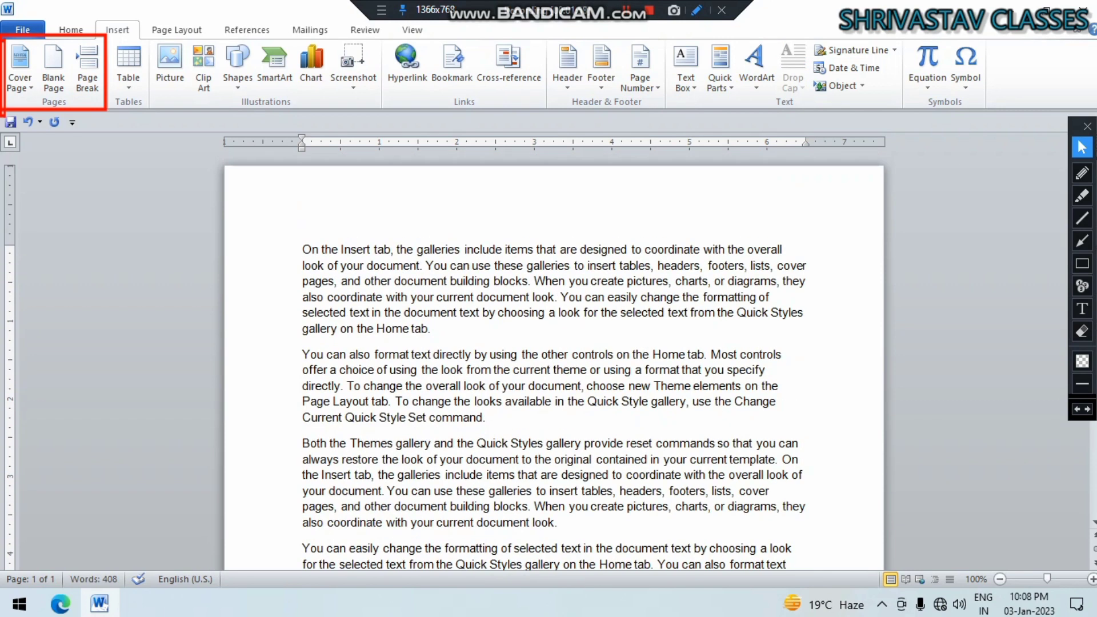
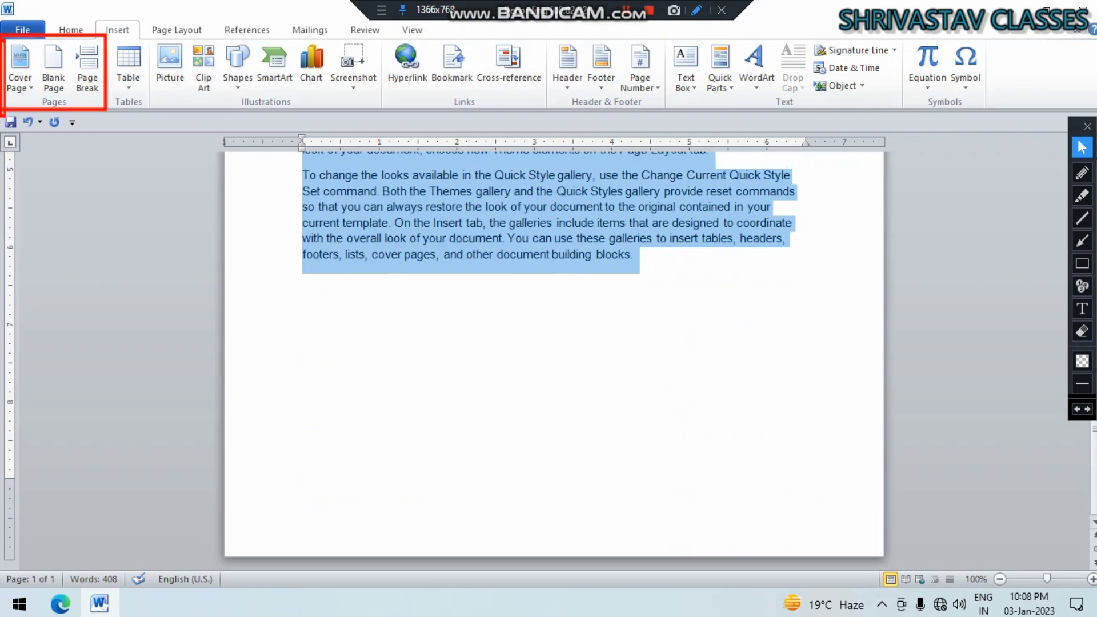
{"action": "type", "text": "To change the looks available in the Quick Style gallery, use the Change Current Quick Style Set command. Both the Themes gallery and the Quick Styles gallery provide reset commands so that you can always restore the look of your document to the original contained in your current template. On the Insert tab, the galleries include items that are designed to coordinate with the overall look of your document. You can use these galleries to insert tables, headers, footers, lists, cover pages, and other document building blocks."}
{"action": "key", "text": "ctrl+v"}
{"action": "key", "text": "ctrl+v"}
{"action": "key", "text": "ctrl+v"}
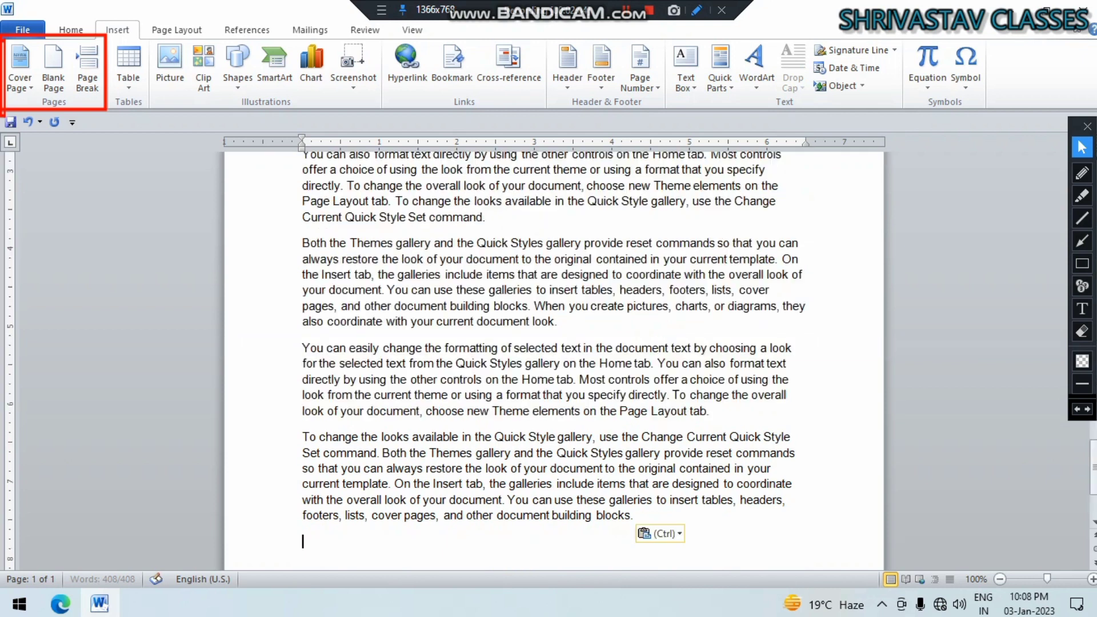
{"action": "key", "text": "ctrl+v"}
{"action": "key", "text": "ctrl+v"}
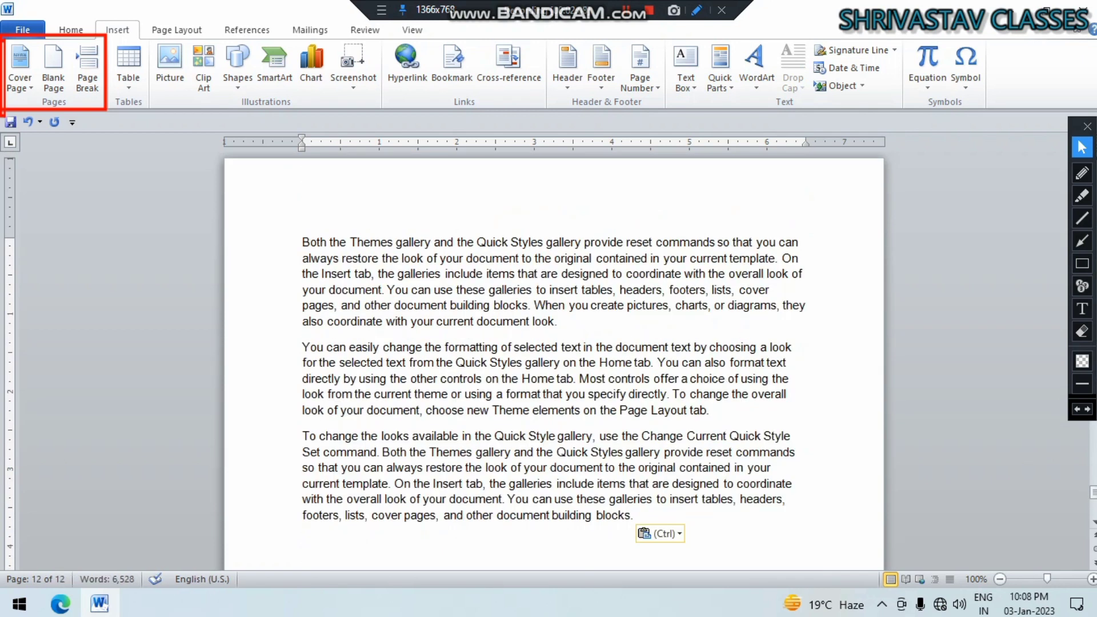
{"action": "key", "text": "ctrl+Page_Up"}
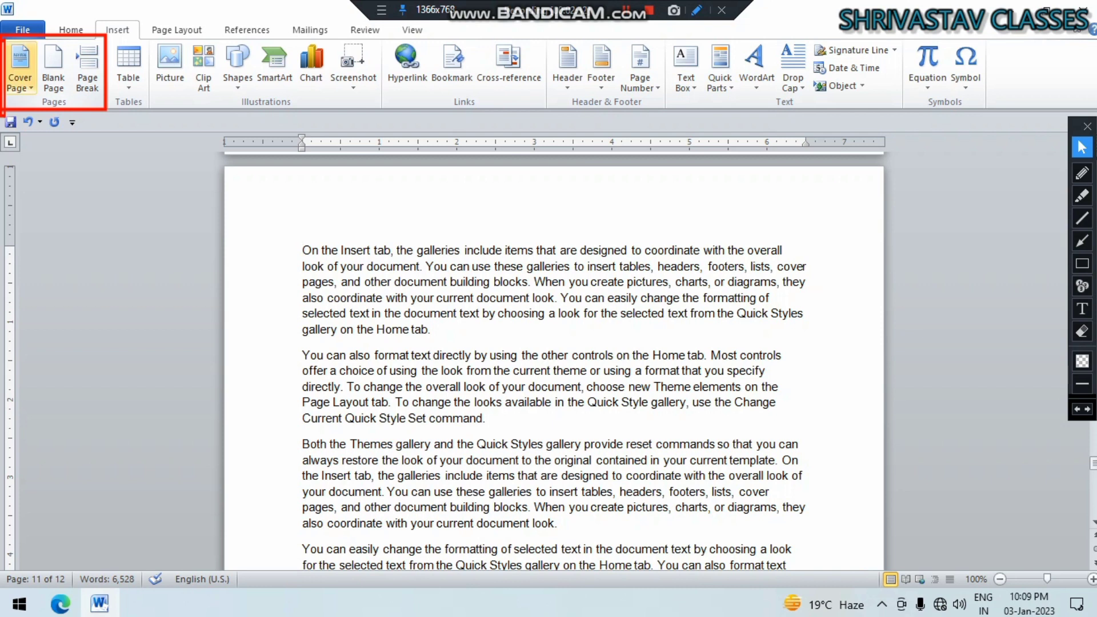
Step: Browse the built-in cover page designs and insert the Annual cover page into the document
{"action": "left_click", "coordinate": [20, 67]}
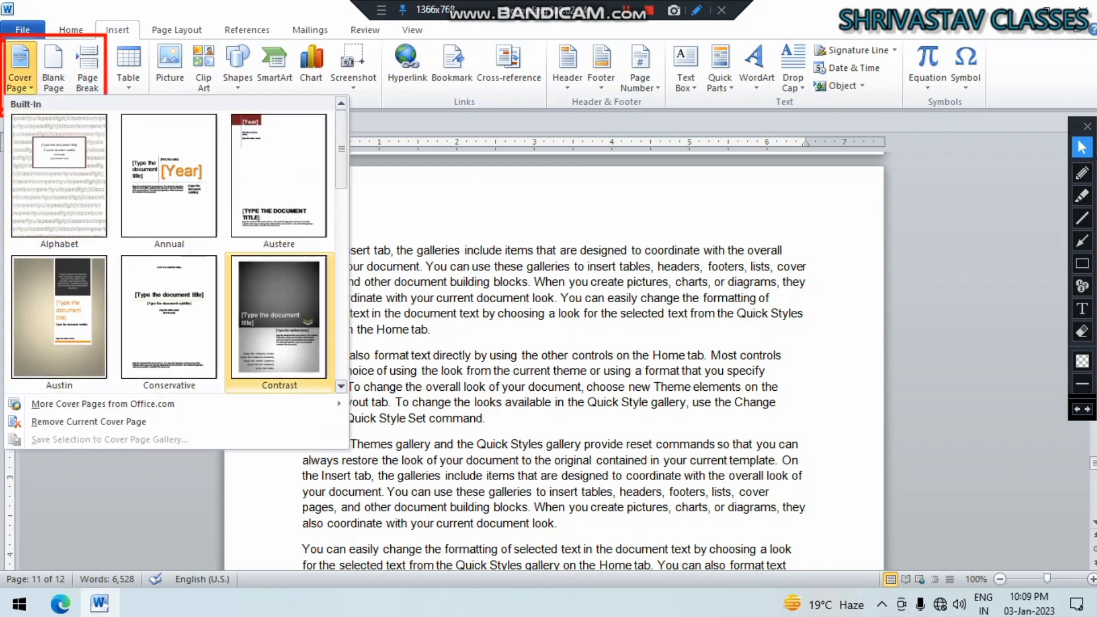
{"action": "key", "text": "Up"}
{"action": "key", "text": "Left"}
{"action": "key", "text": "Left"}
{"action": "key", "text": "Right"}
{"action": "key", "text": "Right"}
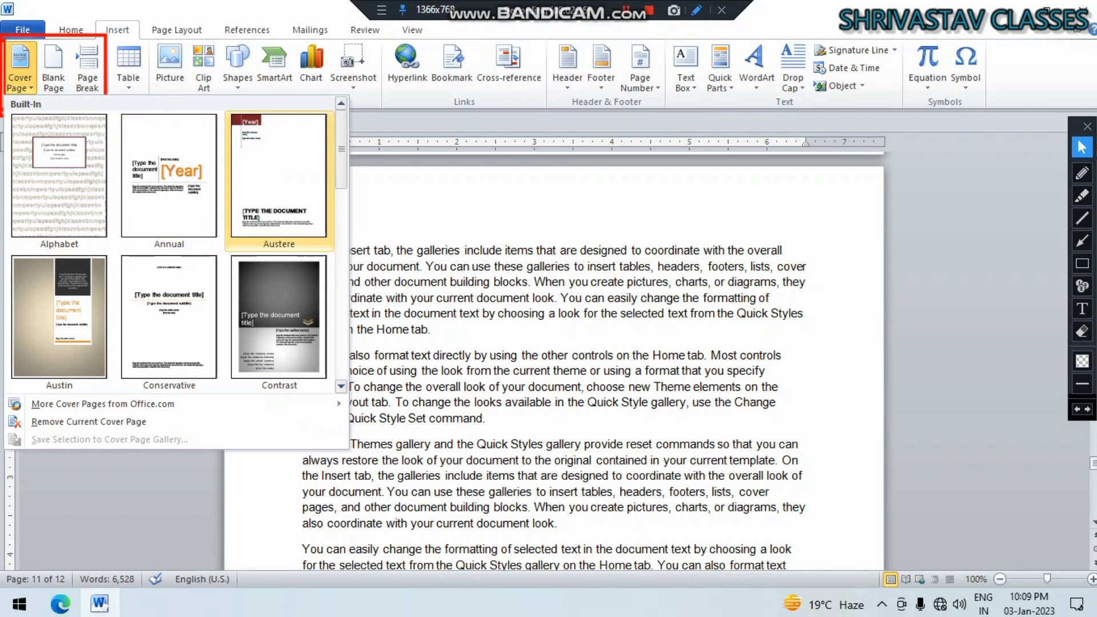
{"action": "key", "text": "Left"}
{"action": "key", "text": "Left"}
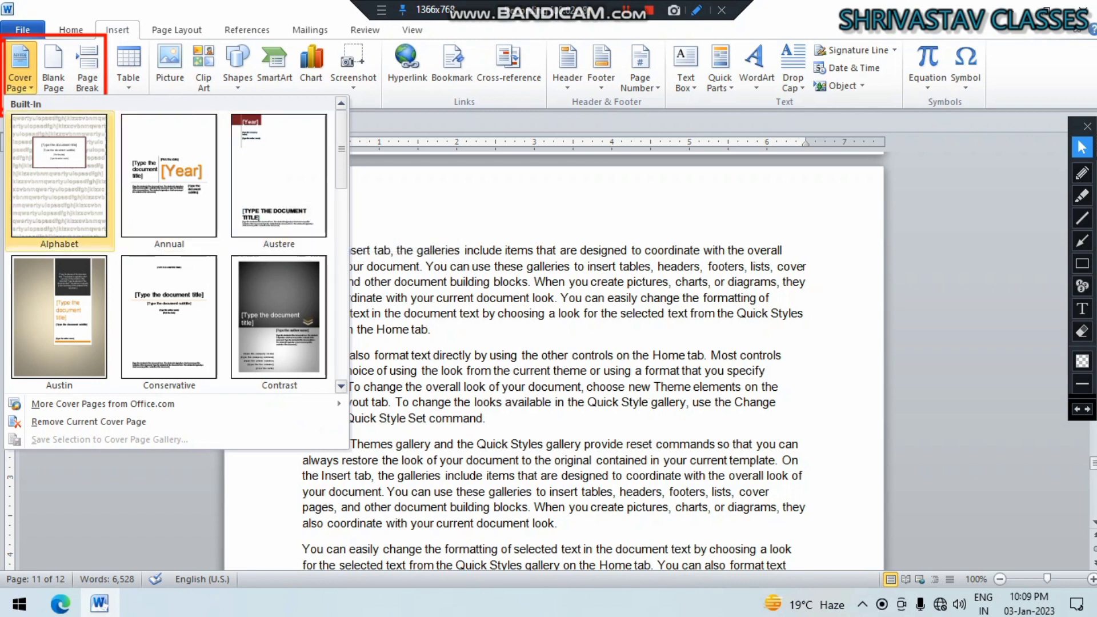
{"action": "key", "text": "Right"}
{"action": "key", "text": "Right"}
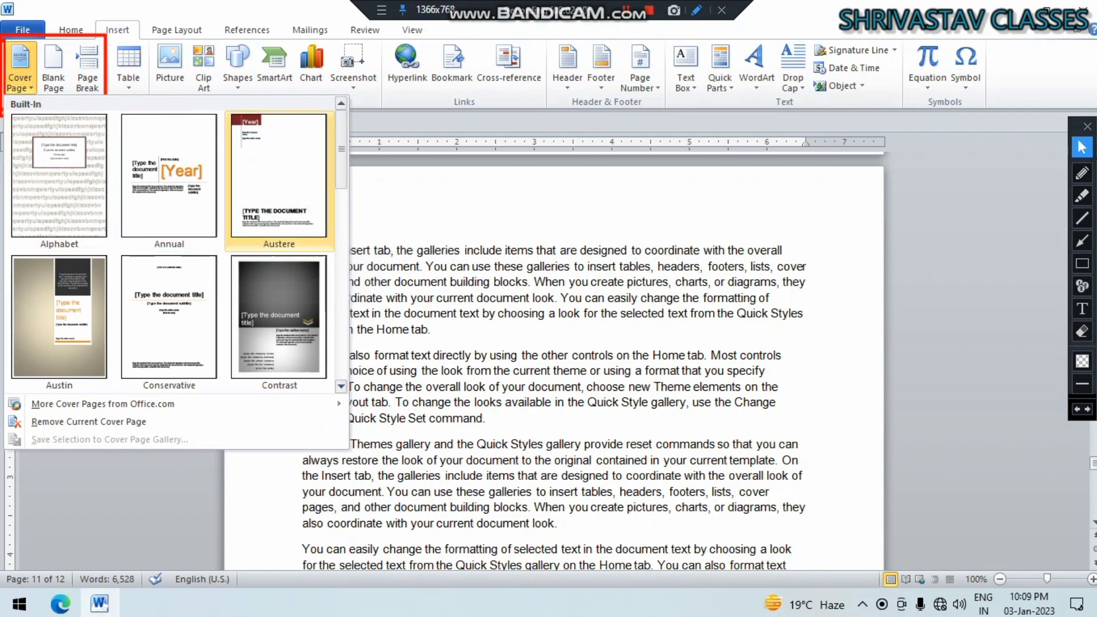
{"action": "key", "text": "Down"}
{"action": "key", "text": "Down"}
{"action": "key", "text": "Down"}
{"action": "key", "text": "Down"}
{"action": "key", "text": "Down"}
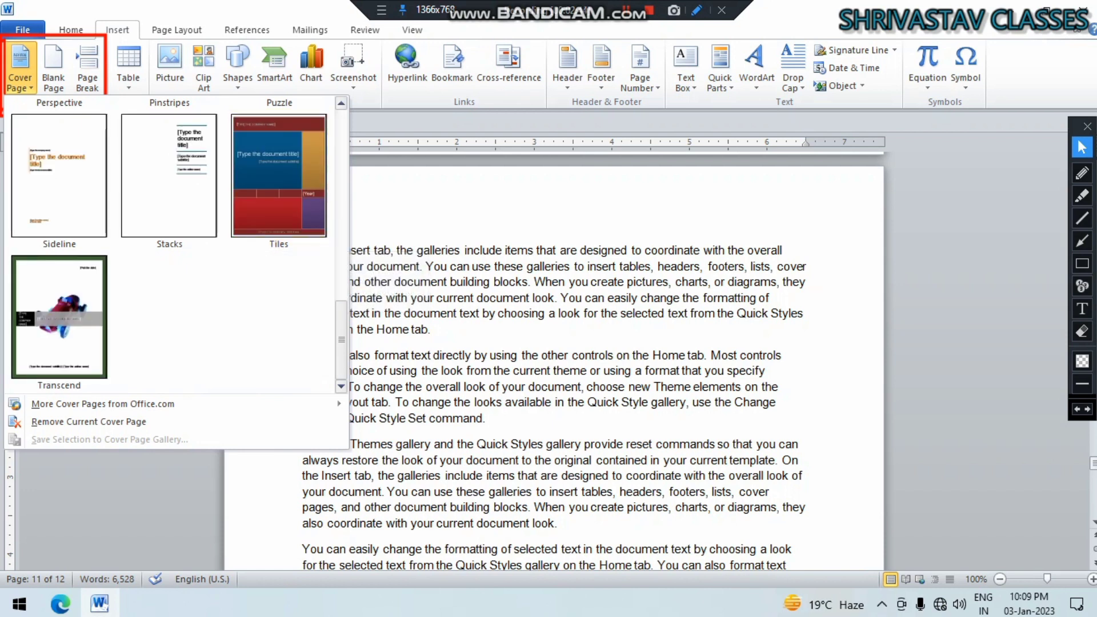
{"action": "scroll", "coordinate": [170, 320], "scroll_direction": "up", "scroll_amount": 5}
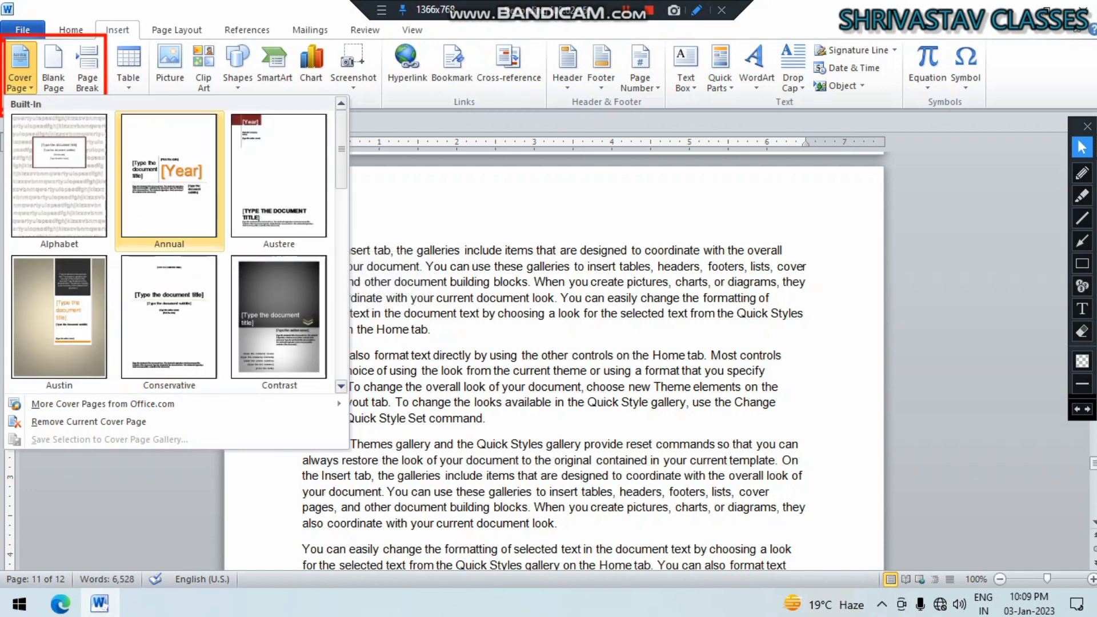
{"action": "left_click", "coordinate": [169, 177]}
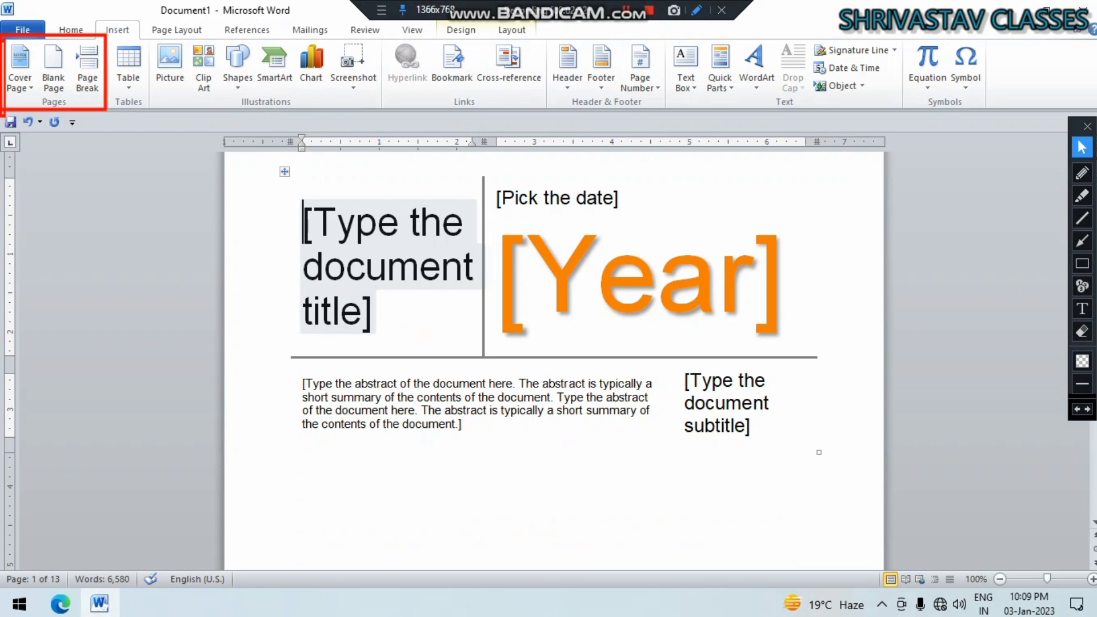
Step: Set the cover page's date and year fields to January 3, 2023 by picking today's date
{"action": "scroll", "coordinate": [554, 343], "scroll_direction": "up", "scroll_amount": 1}
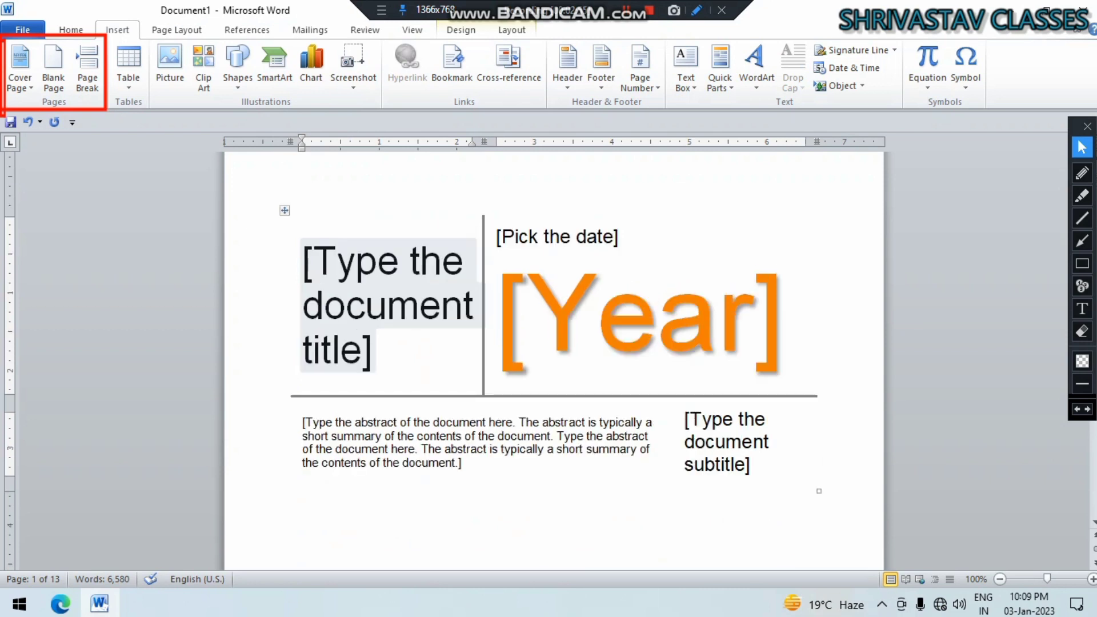
{"action": "left_click", "coordinate": [389, 345]}
{"action": "left_click", "coordinate": [657, 360]}
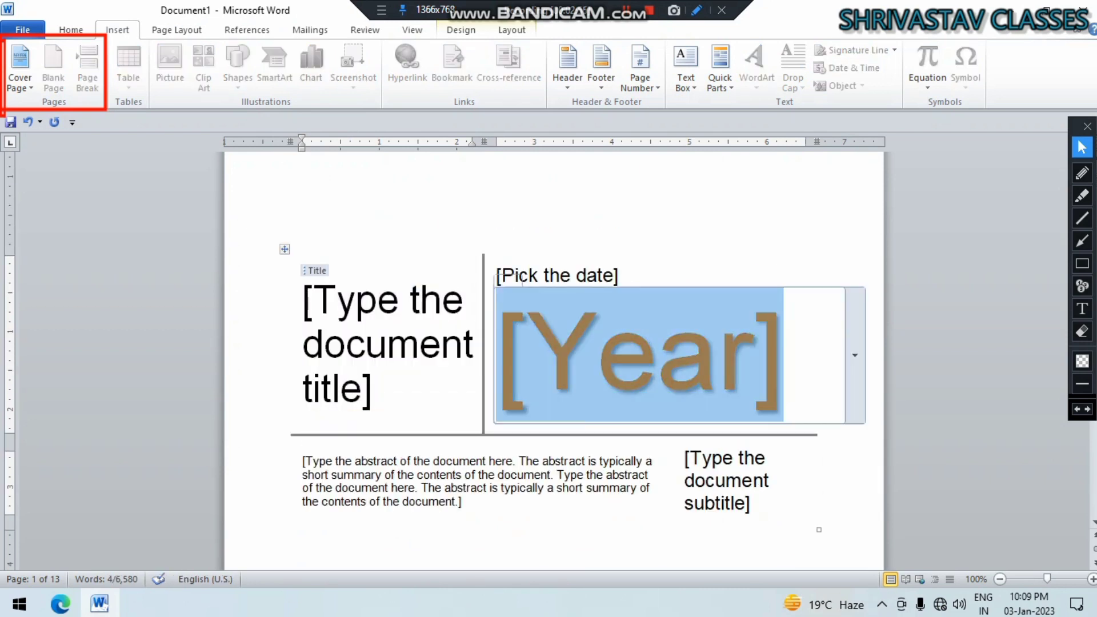
{"action": "left_click", "coordinate": [854, 355]}
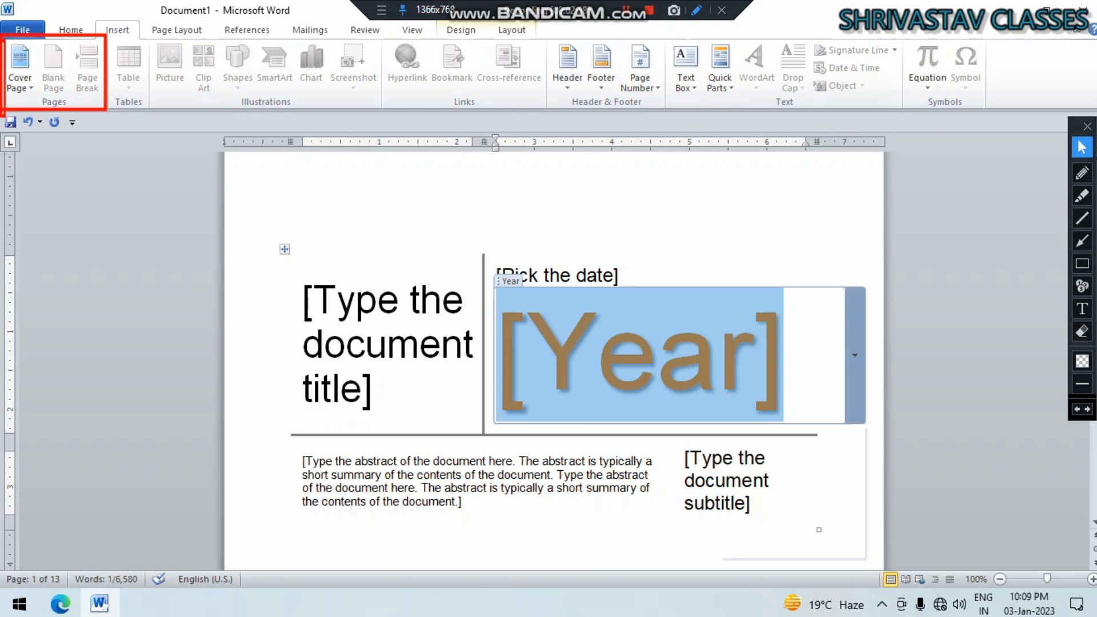
{"action": "left_click", "coordinate": [790, 545]}
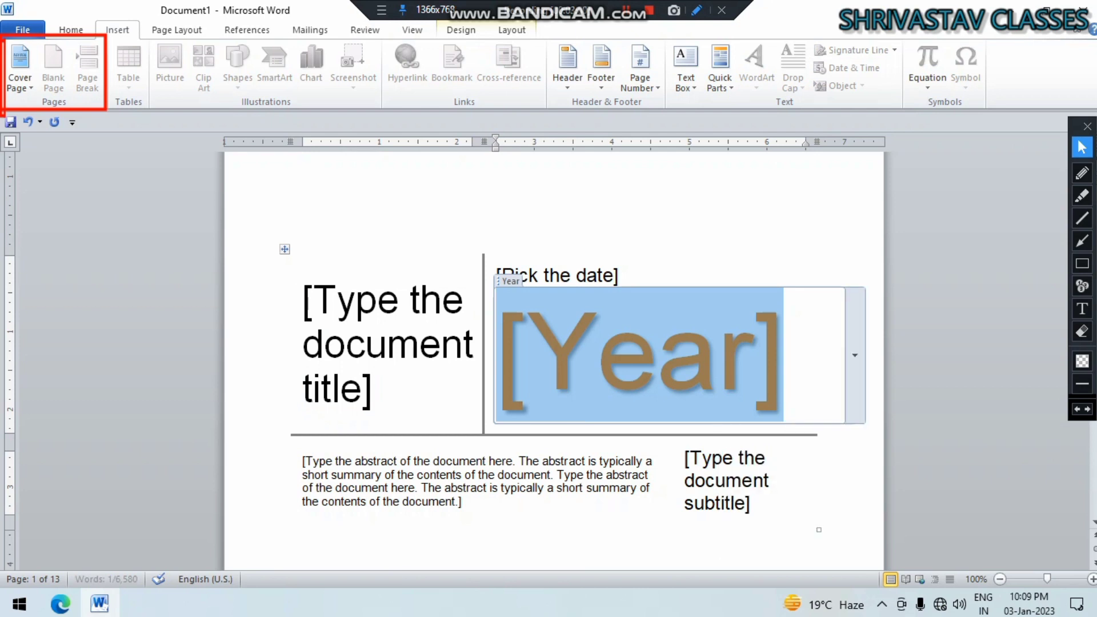
Step: Replace the cover page's title placeholder with INDIAN YOUTH
{"action": "left_click", "coordinate": [389, 345]}
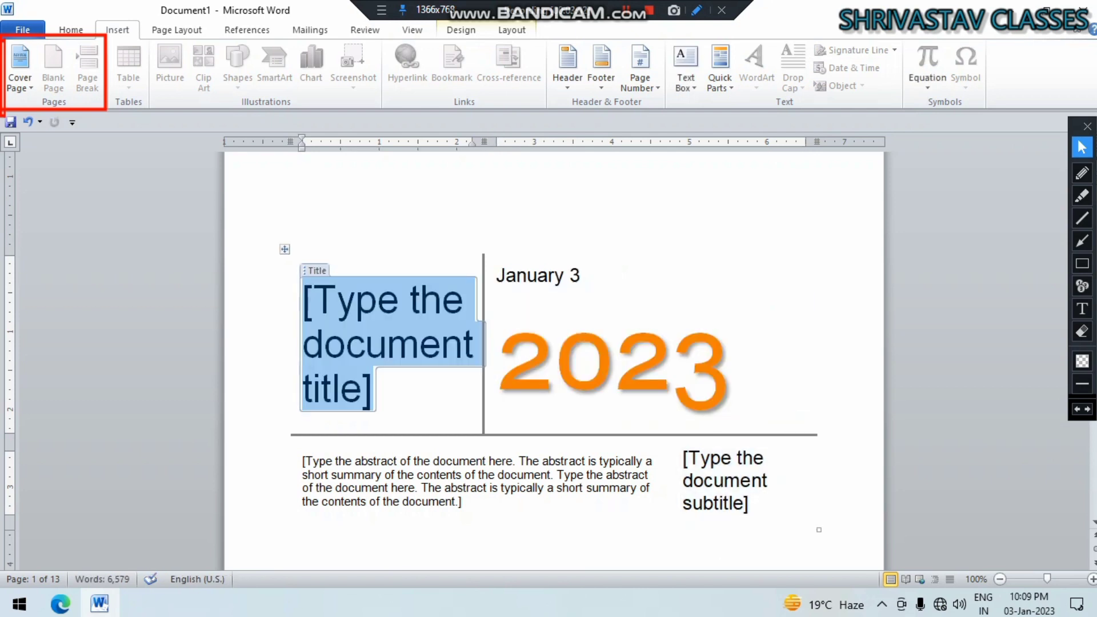
{"action": "scroll", "coordinate": [554, 360], "scroll_direction": "down", "scroll_amount": 15}
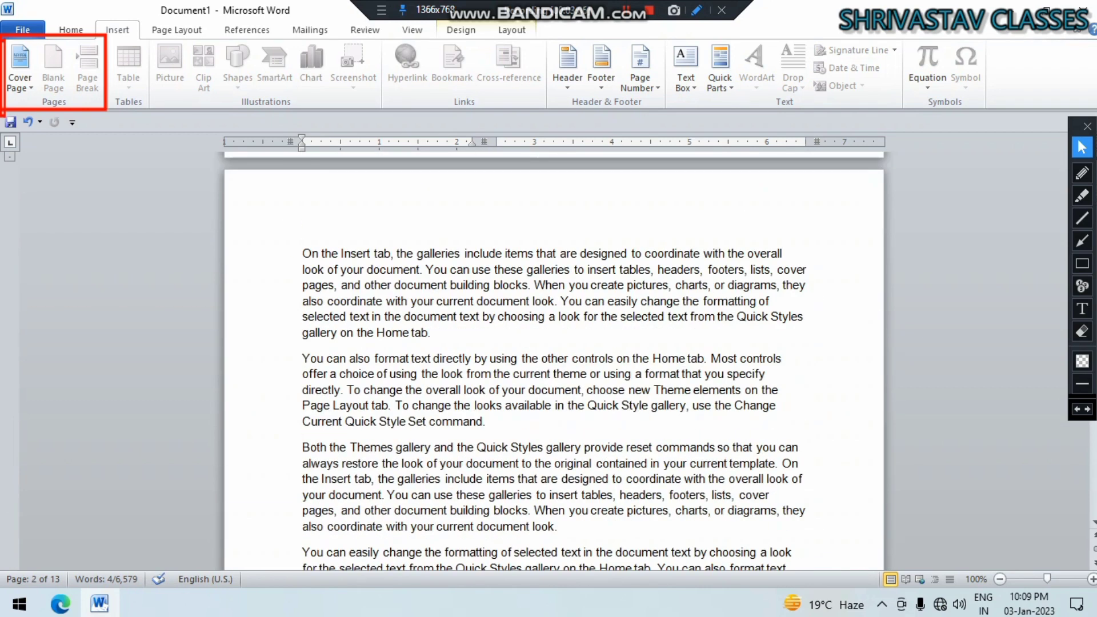
{"action": "scroll", "coordinate": [554, 360], "scroll_direction": "up", "scroll_amount": 10}
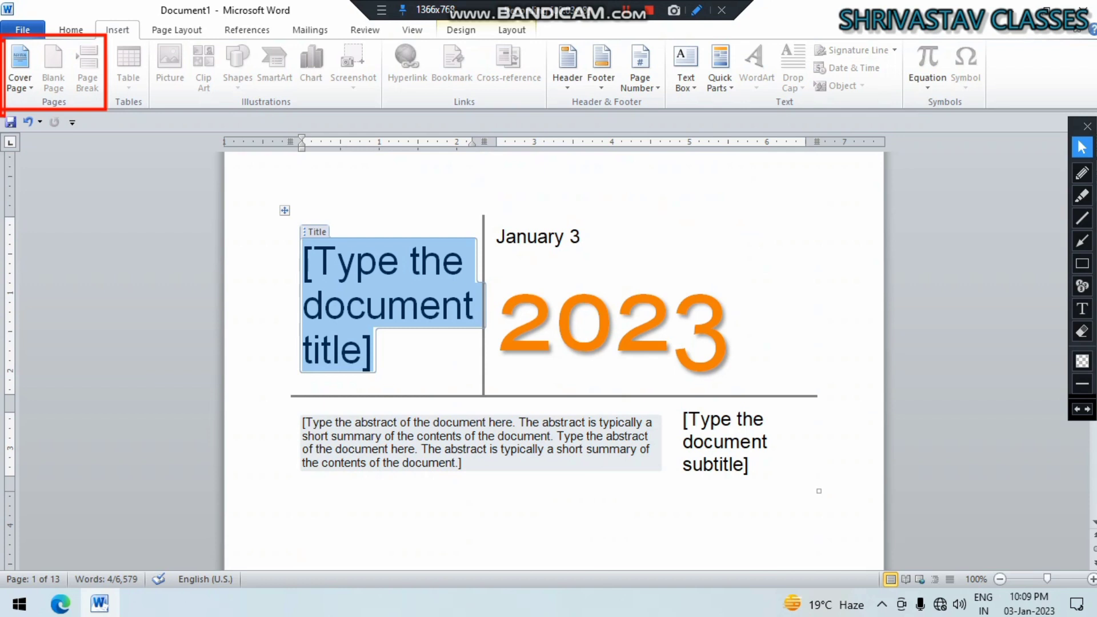
{"action": "type", "text": "INDIAN "}
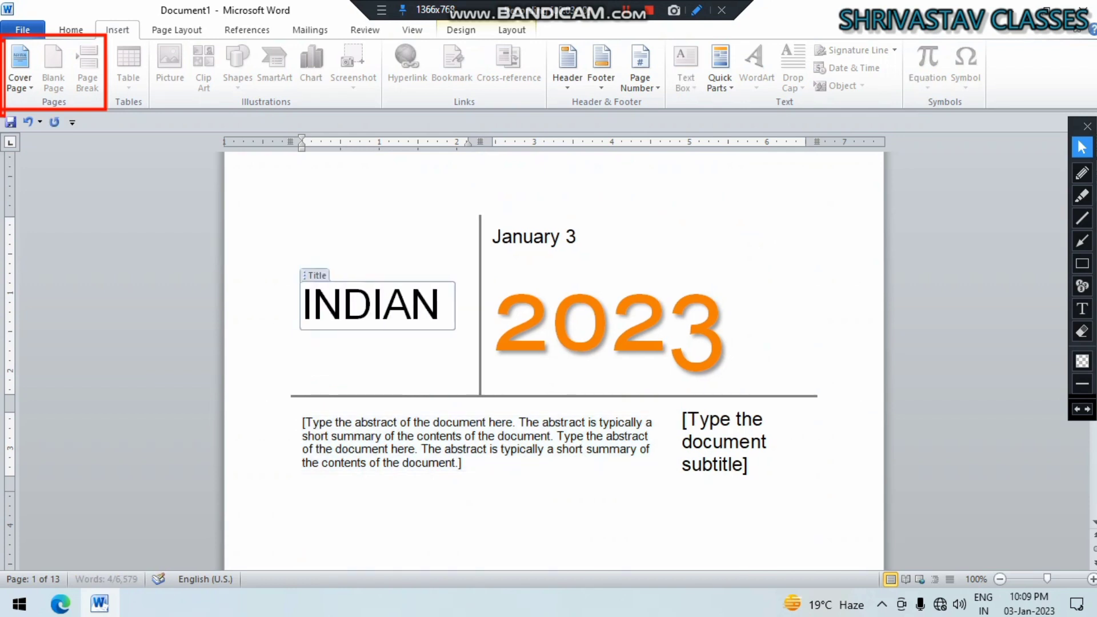
{"action": "type", "text": "YOUTH"}
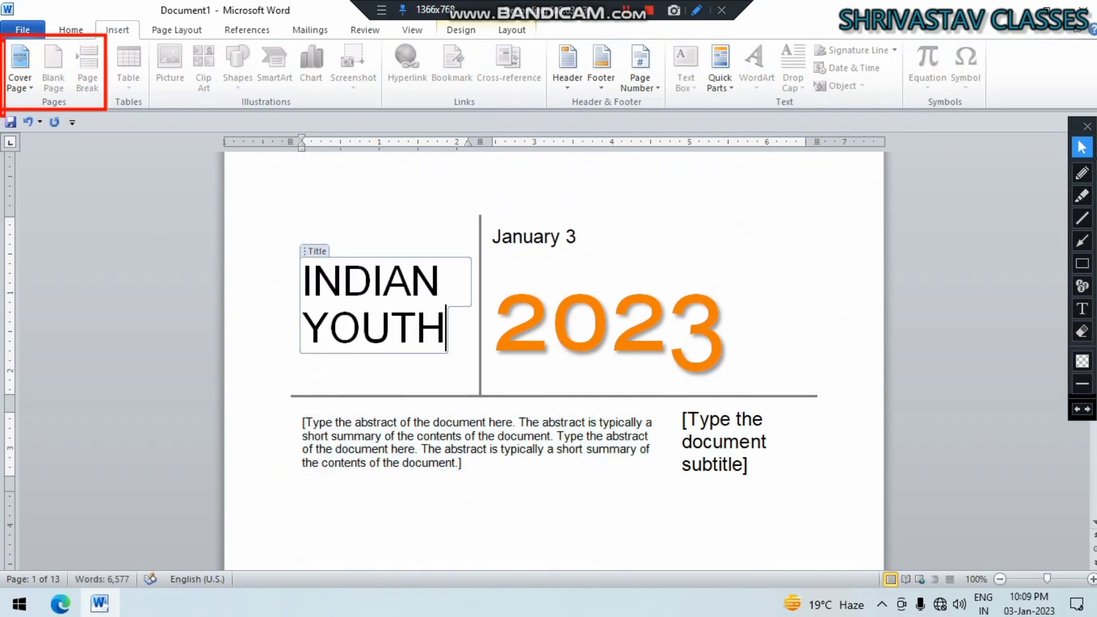
Step: Examine the cover page's subtitle and abstract placeholders and how the cover page precedes the body text
{"action": "scroll", "coordinate": [554, 360], "scroll_direction": "up", "scroll_amount": 1}
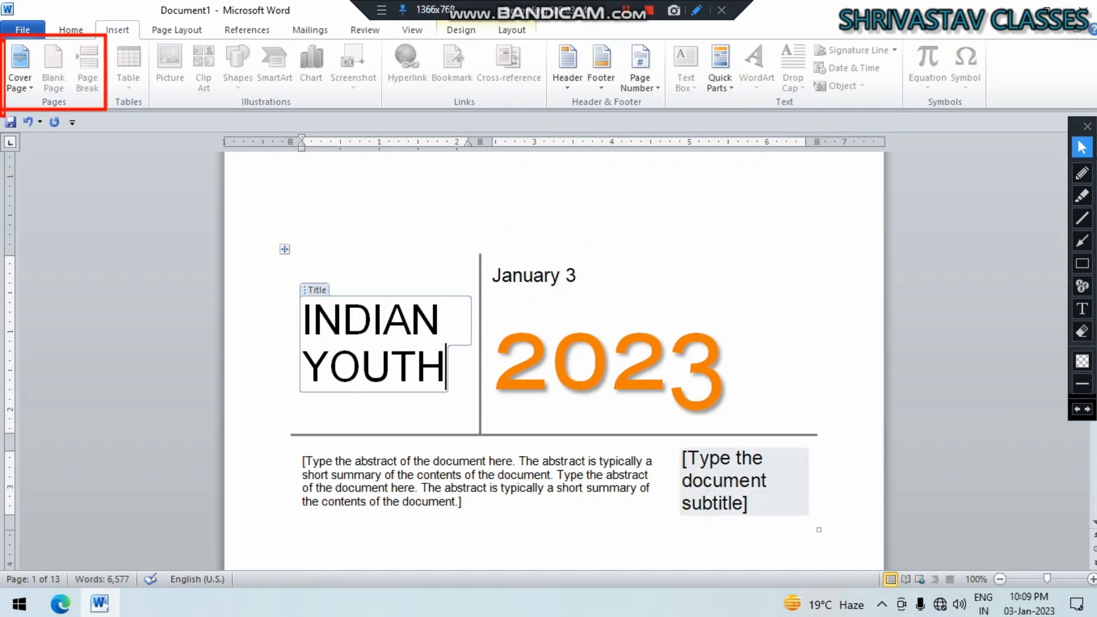
{"action": "left_click", "coordinate": [725, 480]}
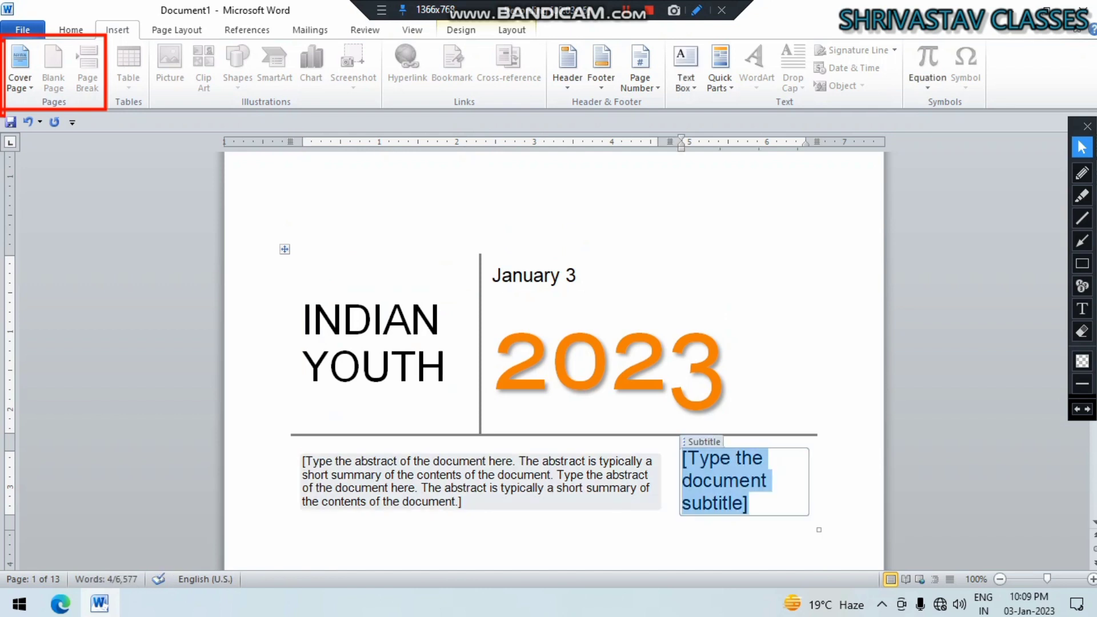
{"action": "left_click", "coordinate": [480, 480]}
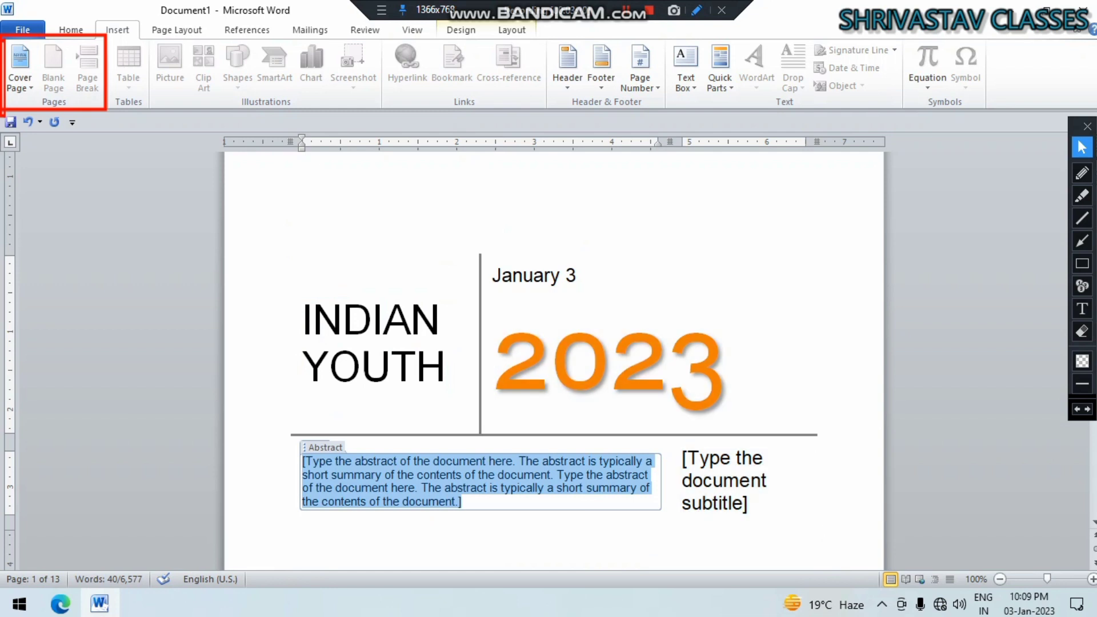
{"action": "left_click", "coordinate": [634, 226]}
{"action": "scroll", "coordinate": [634, 226], "scroll_direction": "up", "scroll_amount": 3}
{"action": "scroll", "coordinate": [554, 354], "scroll_direction": "up", "scroll_amount": 5}
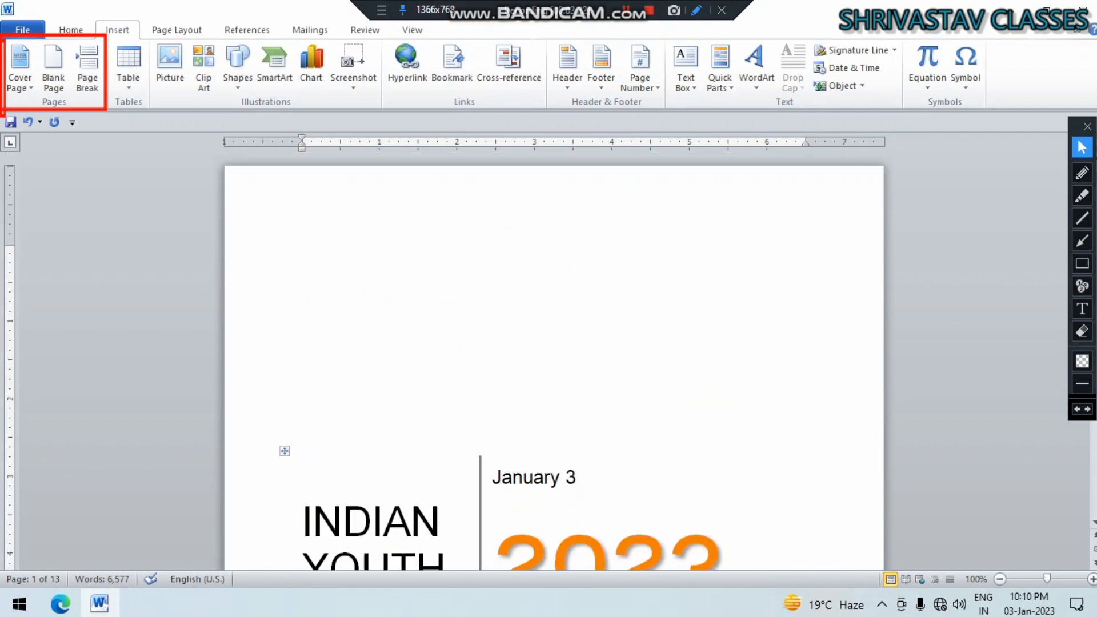
{"action": "scroll", "coordinate": [554, 354], "scroll_direction": "down", "scroll_amount": 20}
{"action": "scroll", "coordinate": [554, 354], "scroll_direction": "down", "scroll_amount": 20}
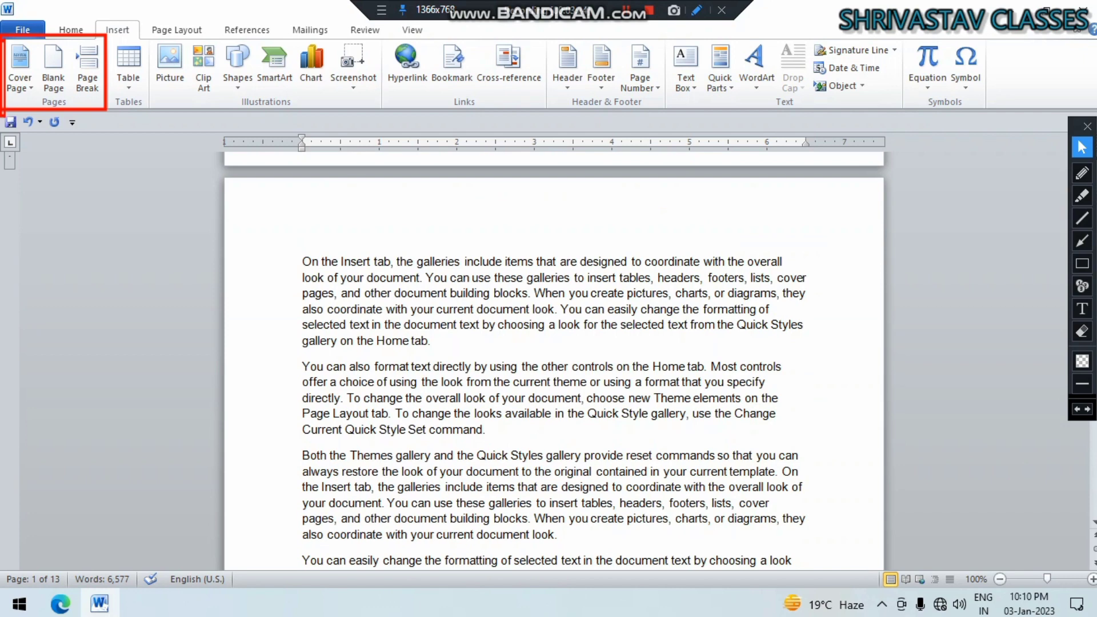
{"action": "scroll", "coordinate": [554, 354], "scroll_direction": "up", "scroll_amount": 20}
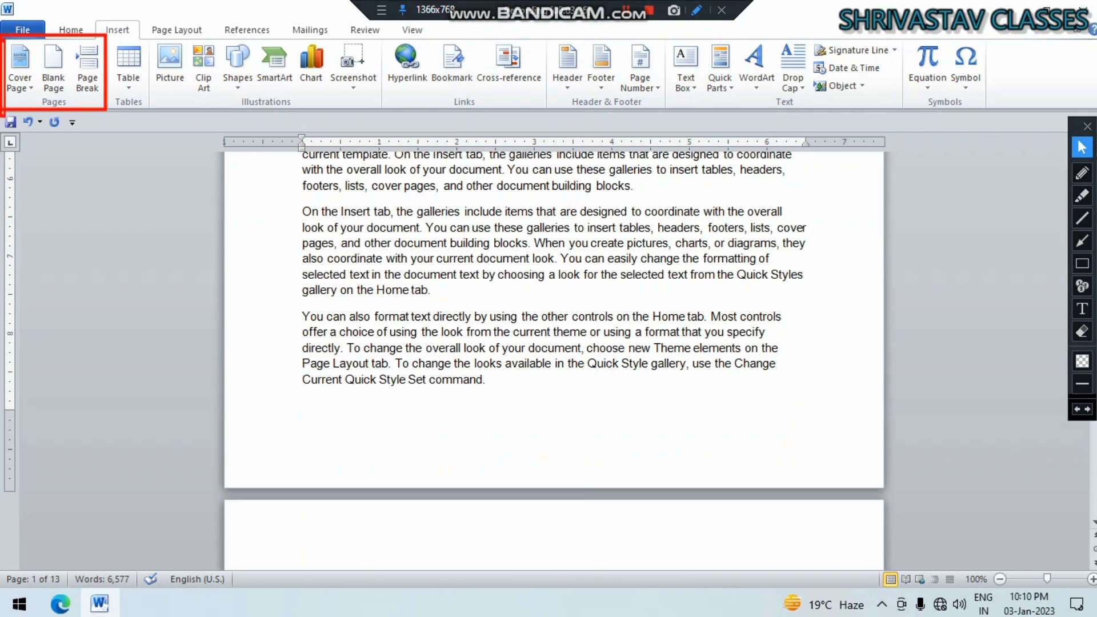
{"action": "scroll", "coordinate": [554, 354], "scroll_direction": "up", "scroll_amount": 5}
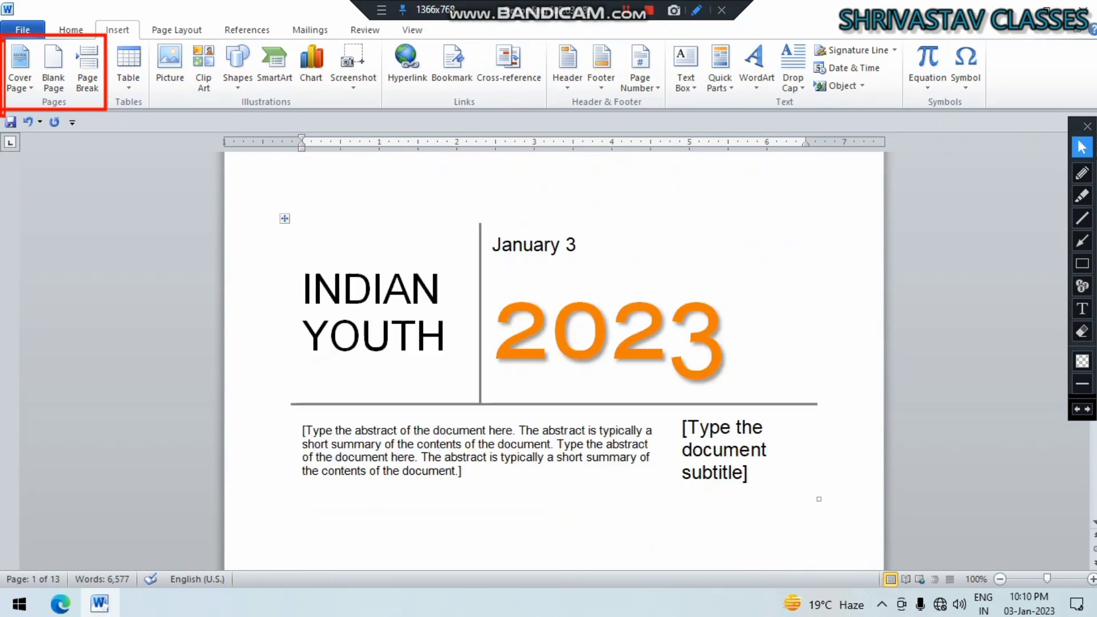
{"action": "scroll", "coordinate": [554, 354], "scroll_direction": "down", "scroll_amount": 10}
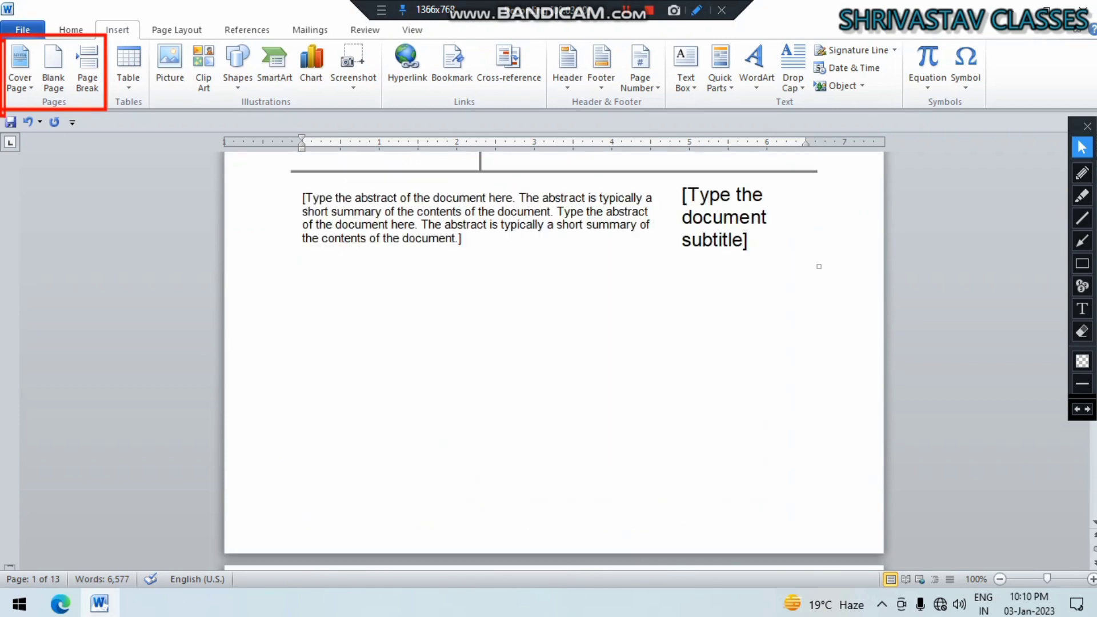
{"action": "scroll", "coordinate": [581, 459], "scroll_direction": "down", "scroll_amount": 5}
{"action": "scroll", "coordinate": [580, 459], "scroll_direction": "up", "scroll_amount": 7}
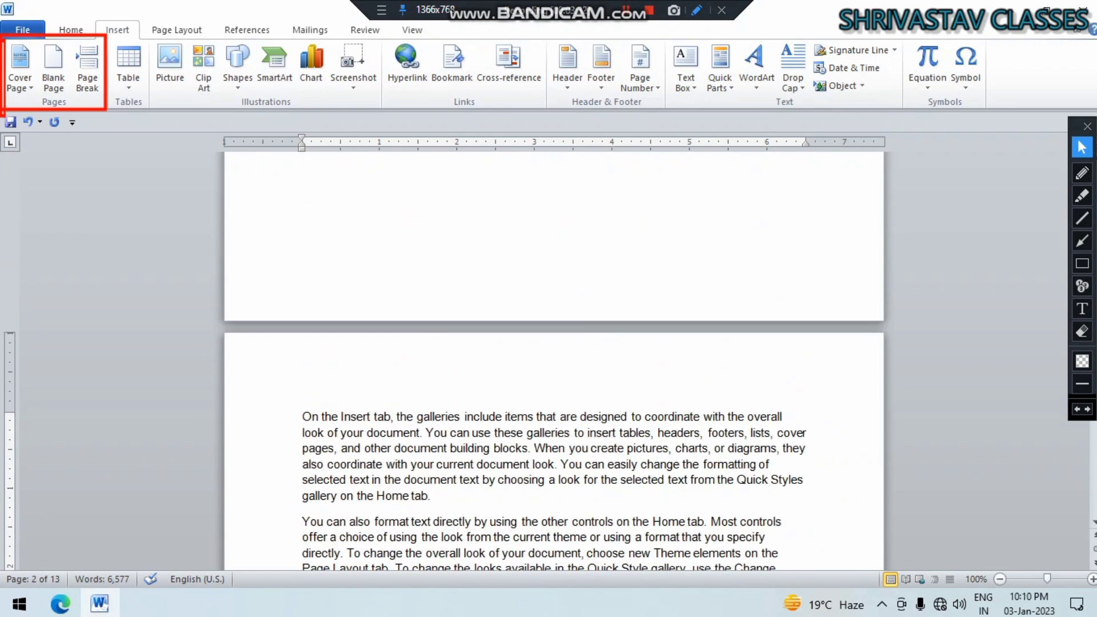
Step: Insert a blank page before the paragraph starting "Both the Themes gallery" and check its place between the text pages
{"action": "scroll", "coordinate": [554, 354], "scroll_direction": "down", "scroll_amount": 15}
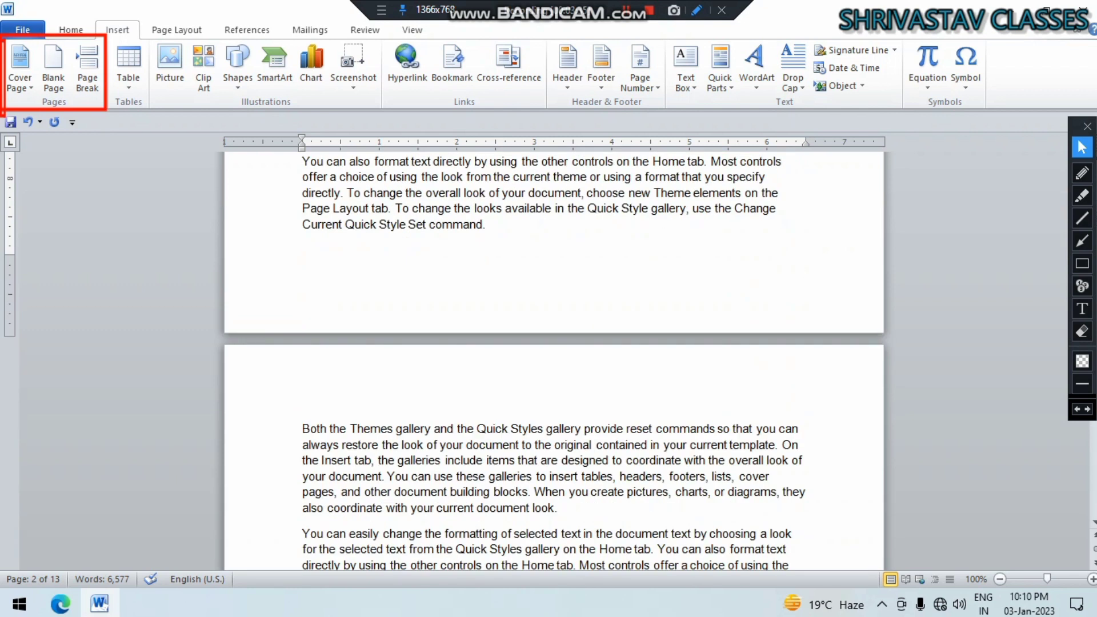
{"action": "left_click", "coordinate": [446, 445]}
{"action": "left_click", "coordinate": [53, 63]}
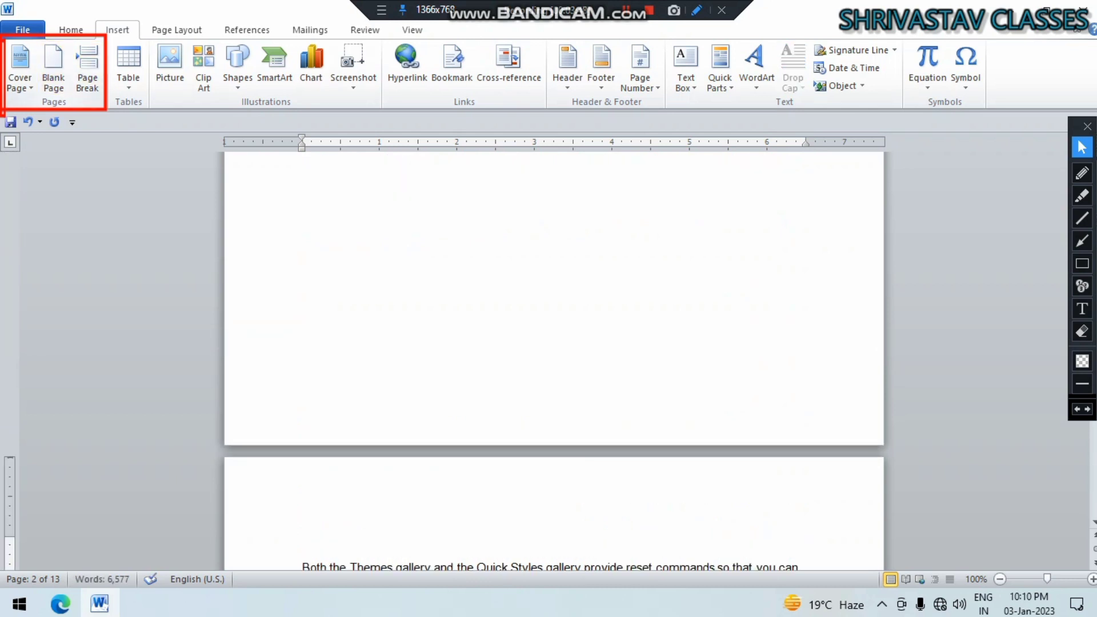
{"action": "scroll", "coordinate": [554, 257], "scroll_direction": "up", "scroll_amount": 3}
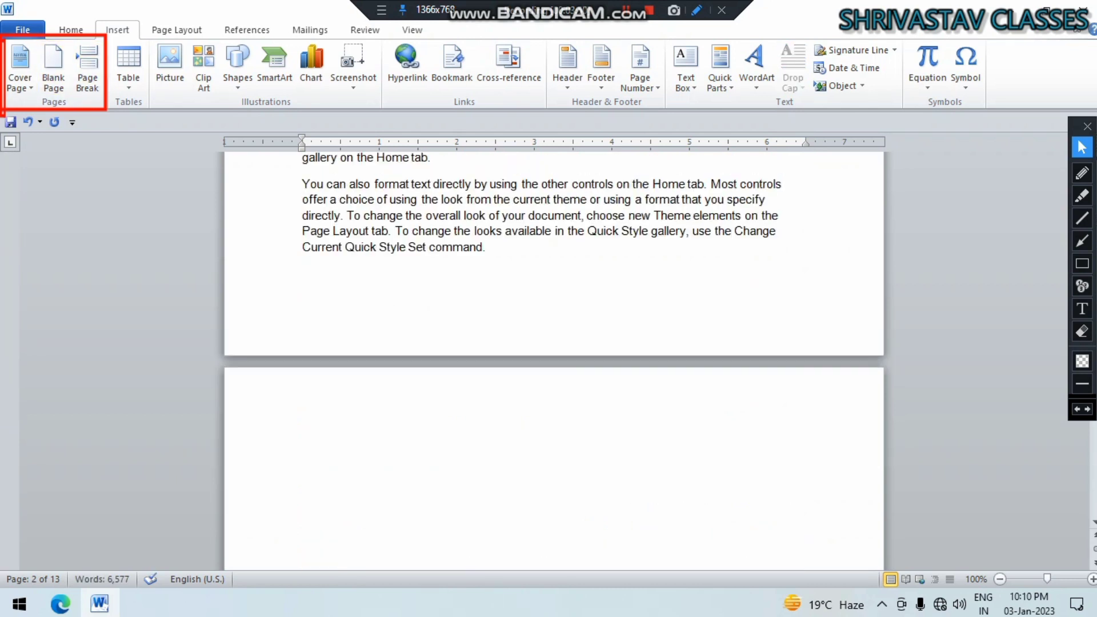
{"action": "scroll", "coordinate": [554, 360], "scroll_direction": "down", "scroll_amount": 3}
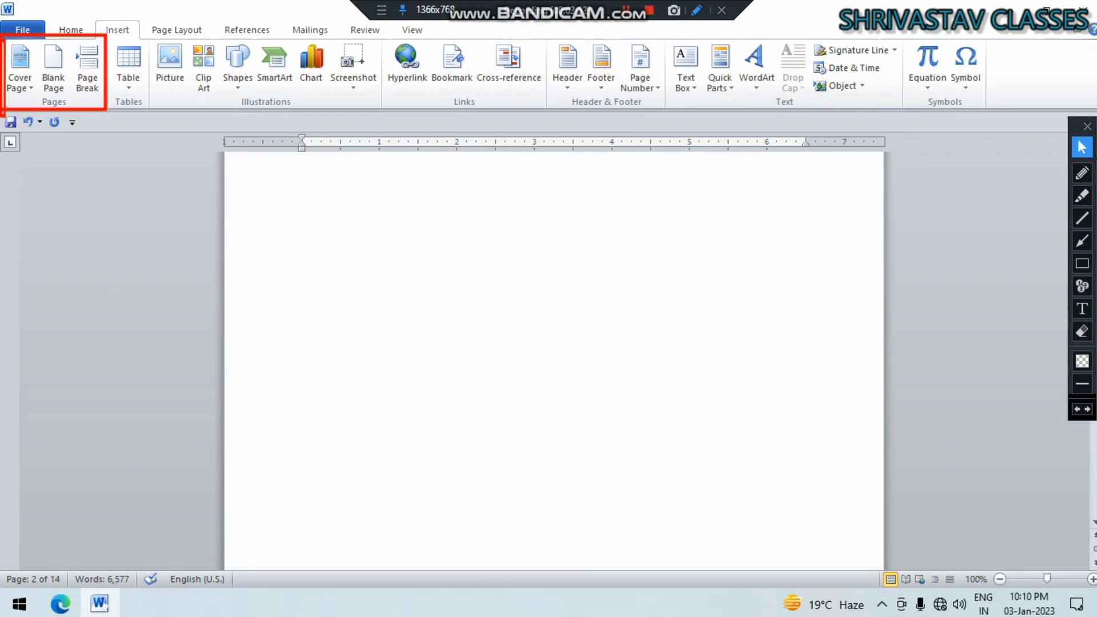
Step: Insert a page break after the blank page, before the paragraph starting "Both the Themes gallery"
{"action": "left_click", "coordinate": [88, 63]}
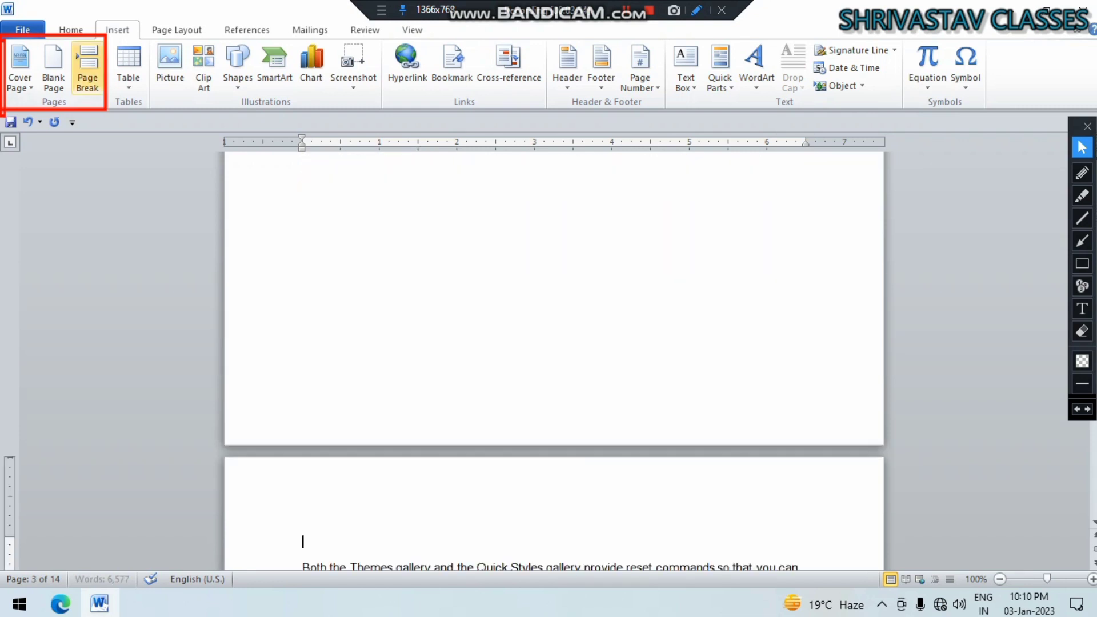
{"action": "scroll", "coordinate": [554, 359], "scroll_direction": "up", "scroll_amount": 15}
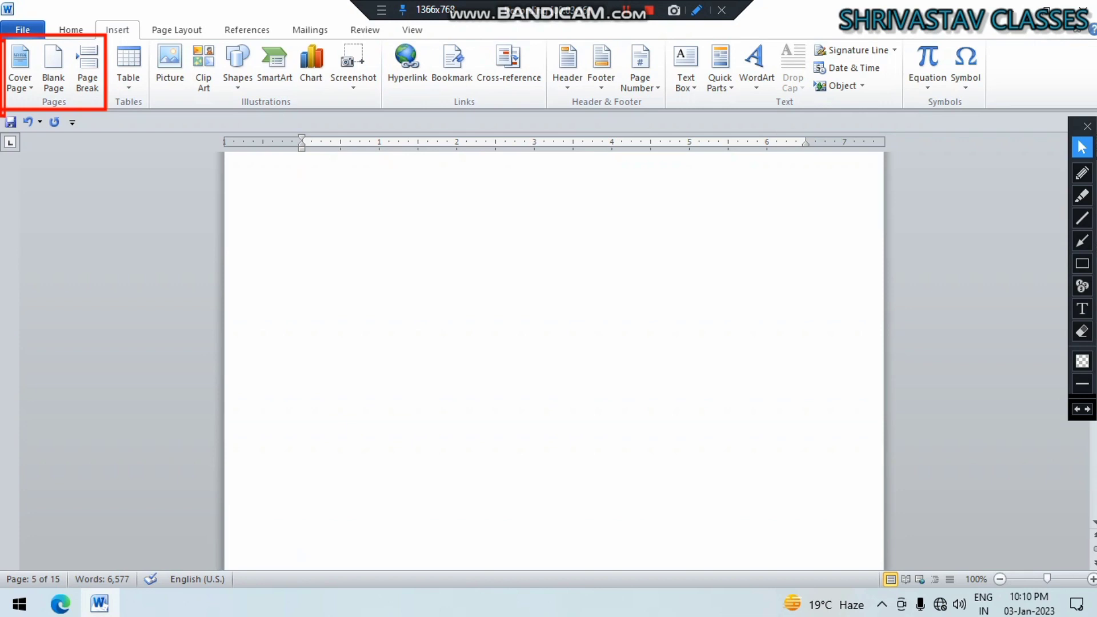
{"action": "scroll", "coordinate": [554, 359], "scroll_direction": "up", "scroll_amount": 1}
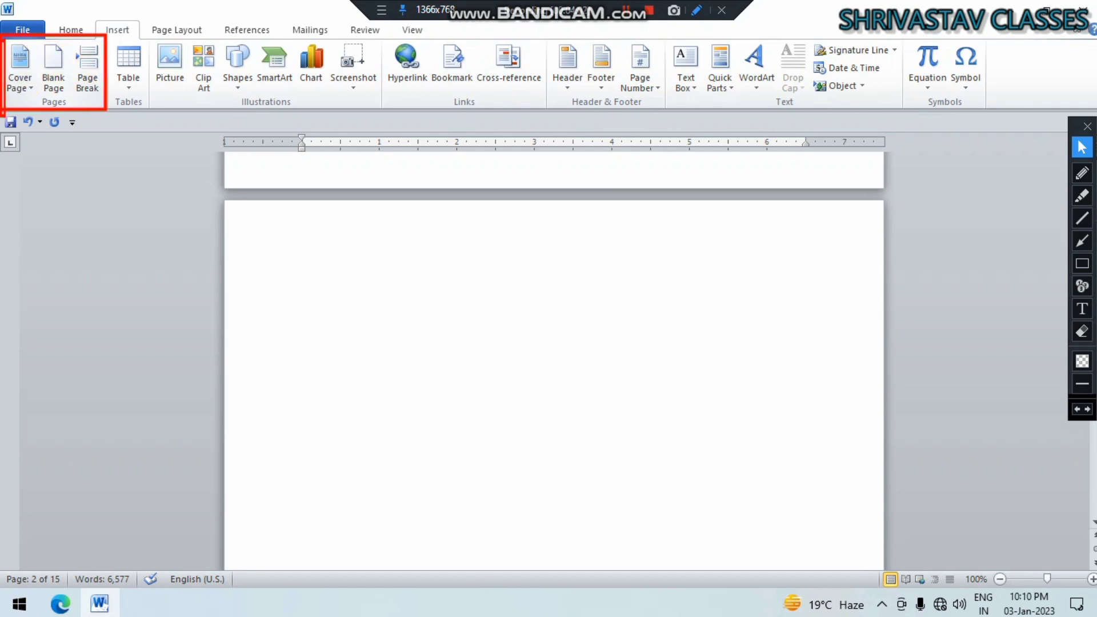
Step: Erase the red rectangle around the Pages group and return to the normal pointer
{"action": "left_click", "coordinate": [1082, 332]}
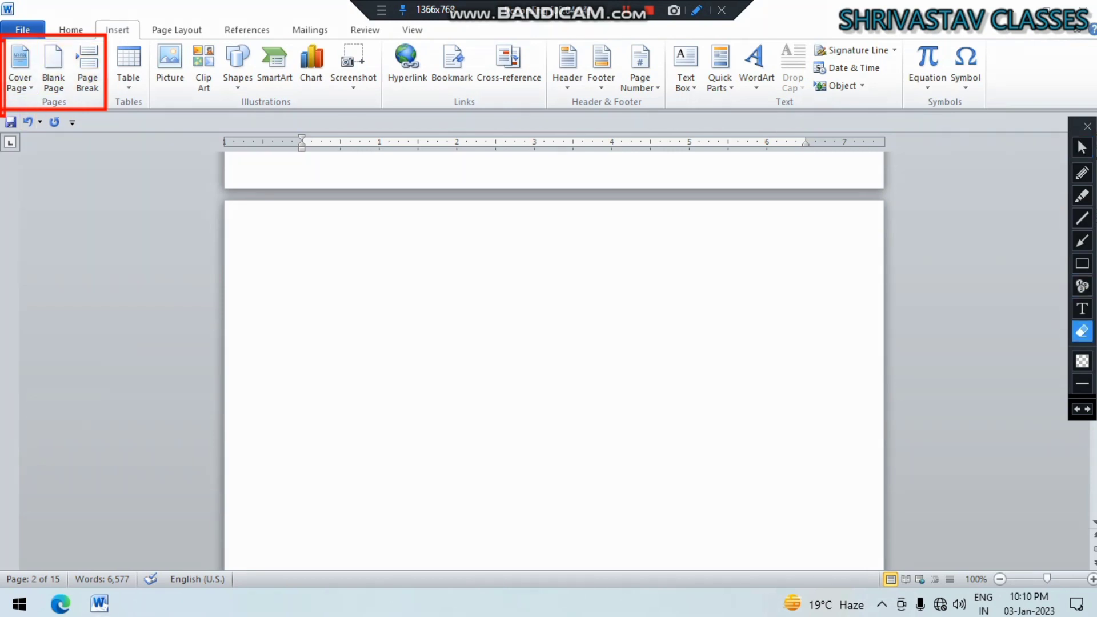
{"action": "left_click_drag", "start_coordinate": [149, 101], "coordinate": [1, 5]}
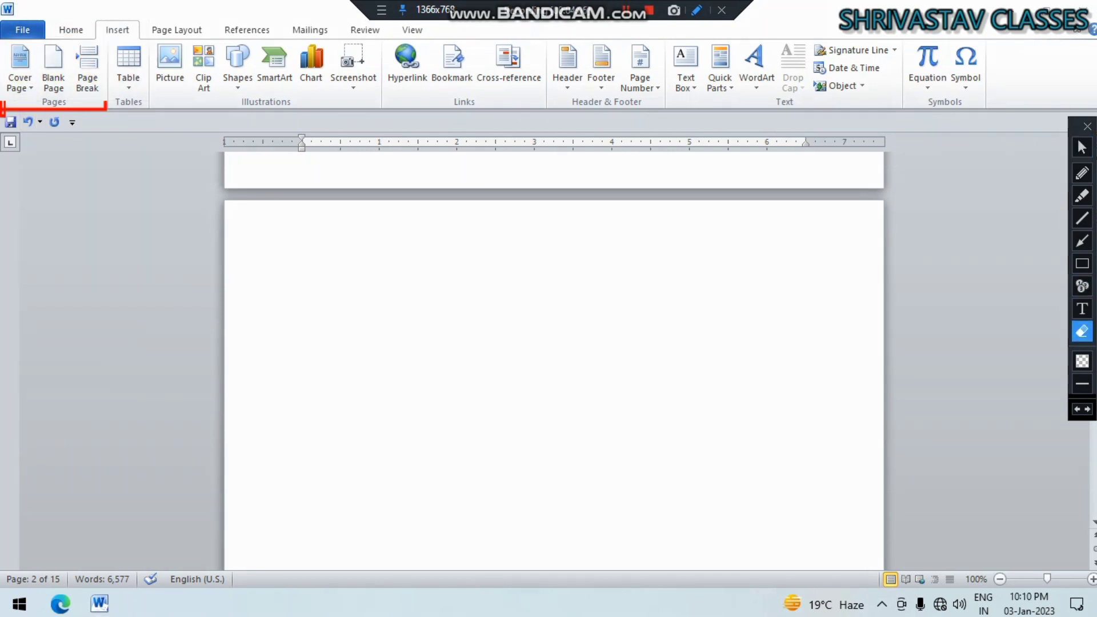
{"action": "left_click_drag", "start_coordinate": [162, 127], "coordinate": [1, 74]}
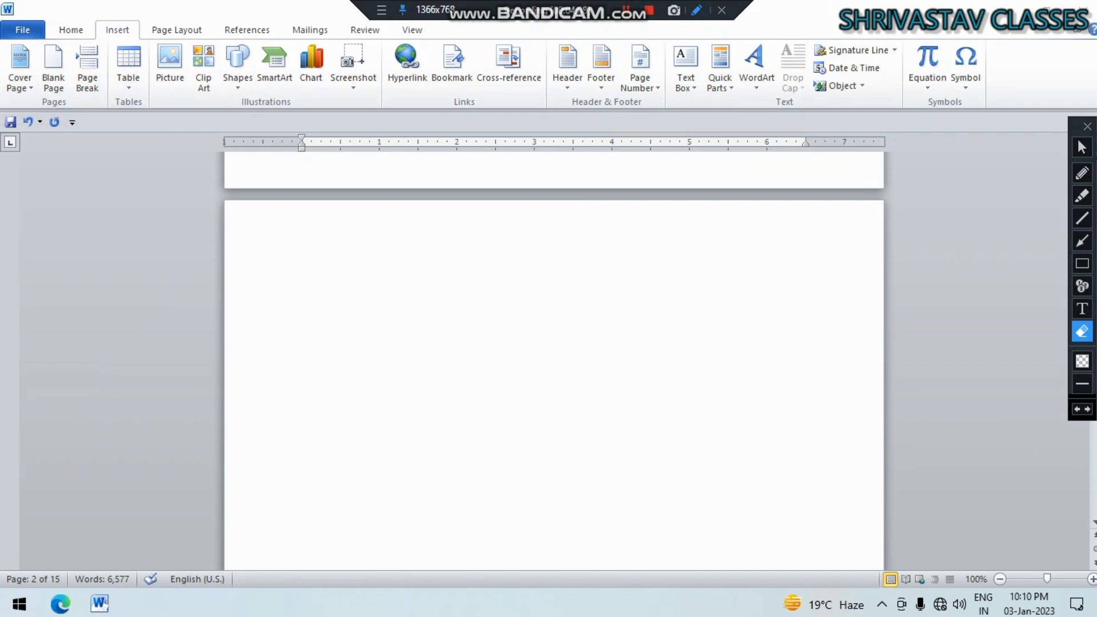
{"action": "left_click", "coordinate": [1081, 147]}
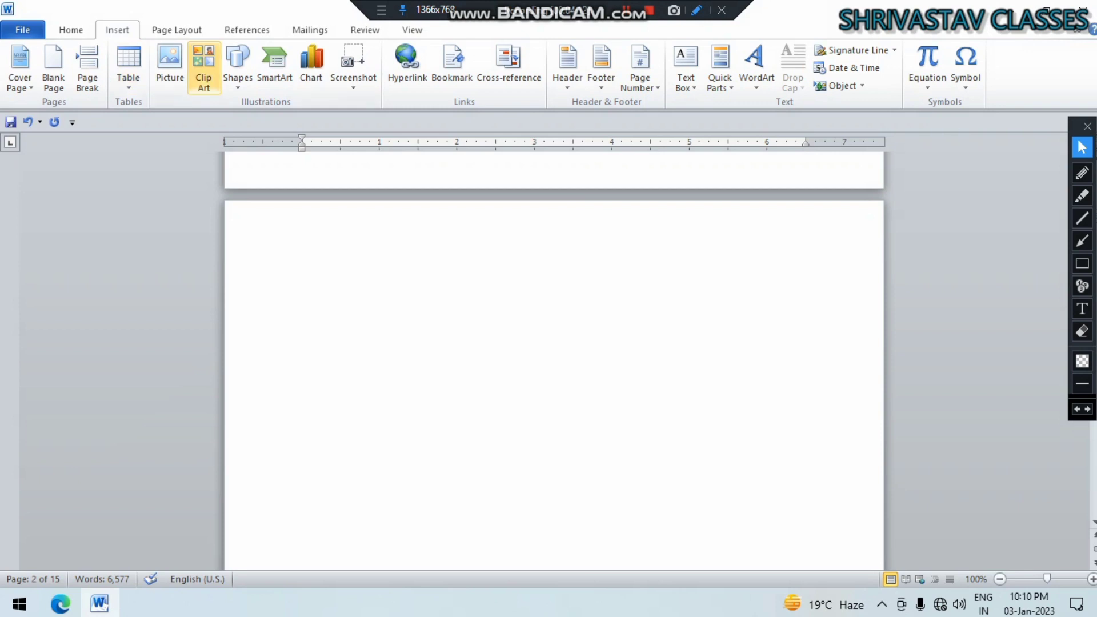
Step: Insert a 5x5 table at the start of the blank page and place the cursor in its first cell
{"action": "left_click", "coordinate": [129, 66]}
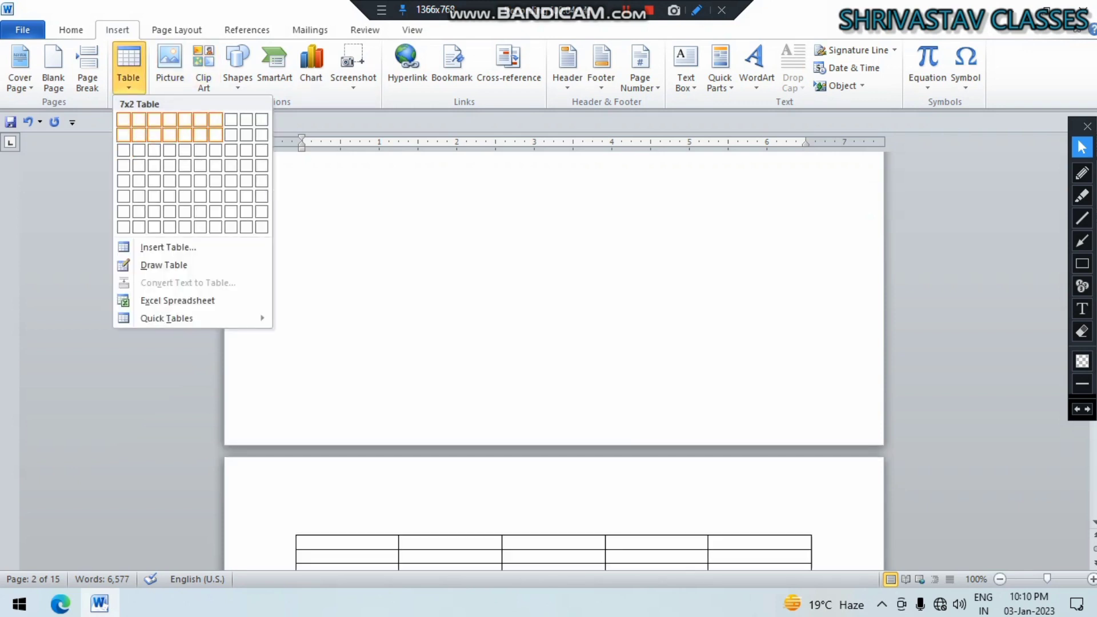
{"action": "key", "text": "Escape"}
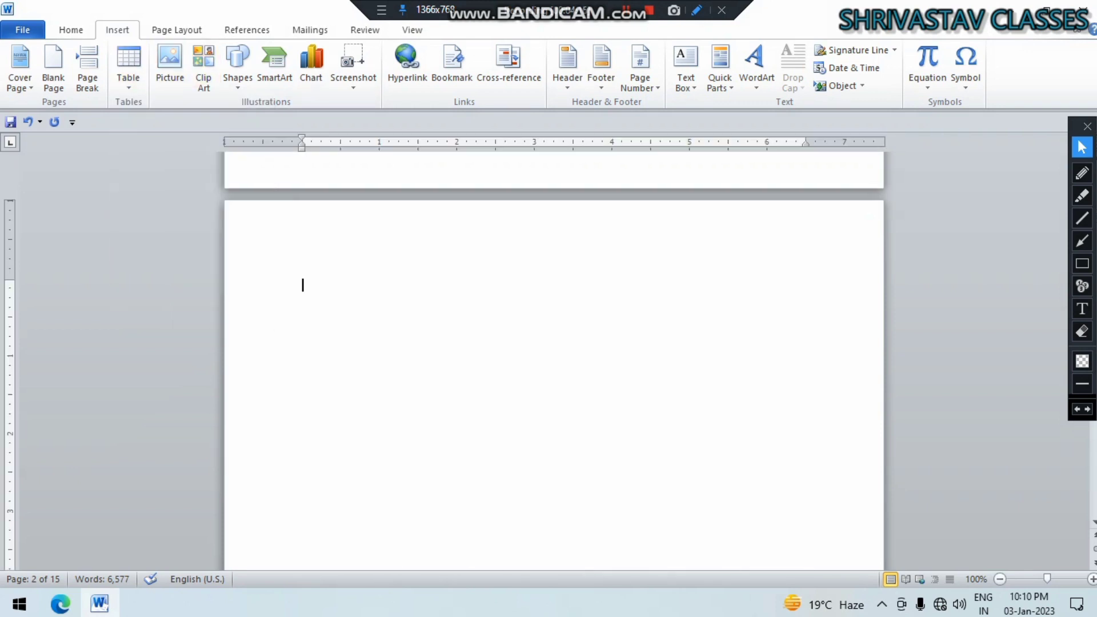
{"action": "left_click", "coordinate": [129, 67]}
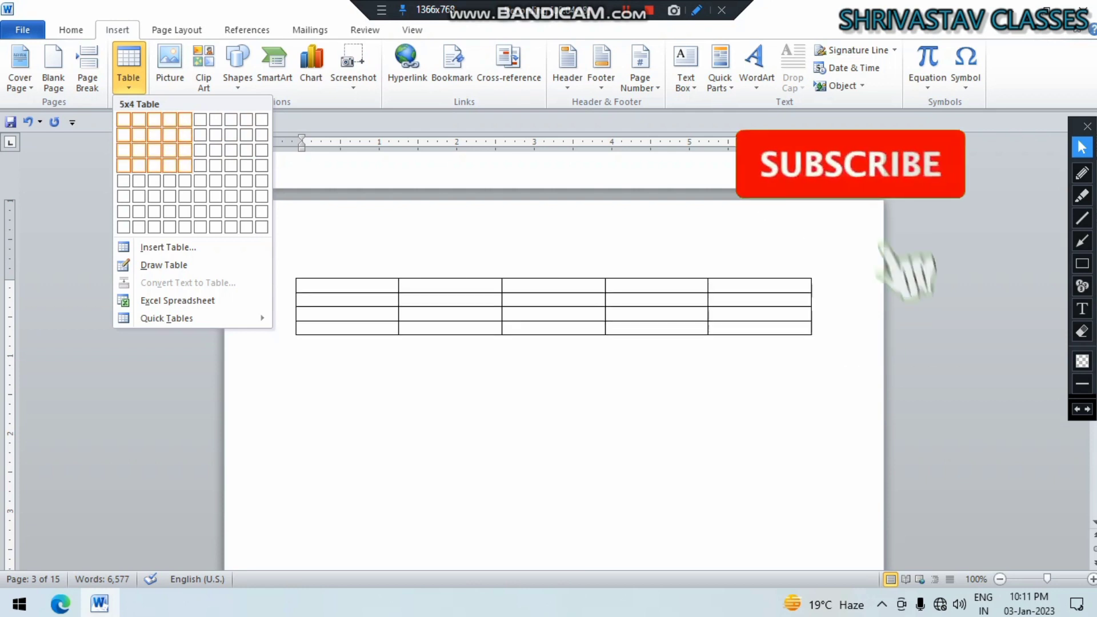
{"action": "left_click", "coordinate": [184, 181]}
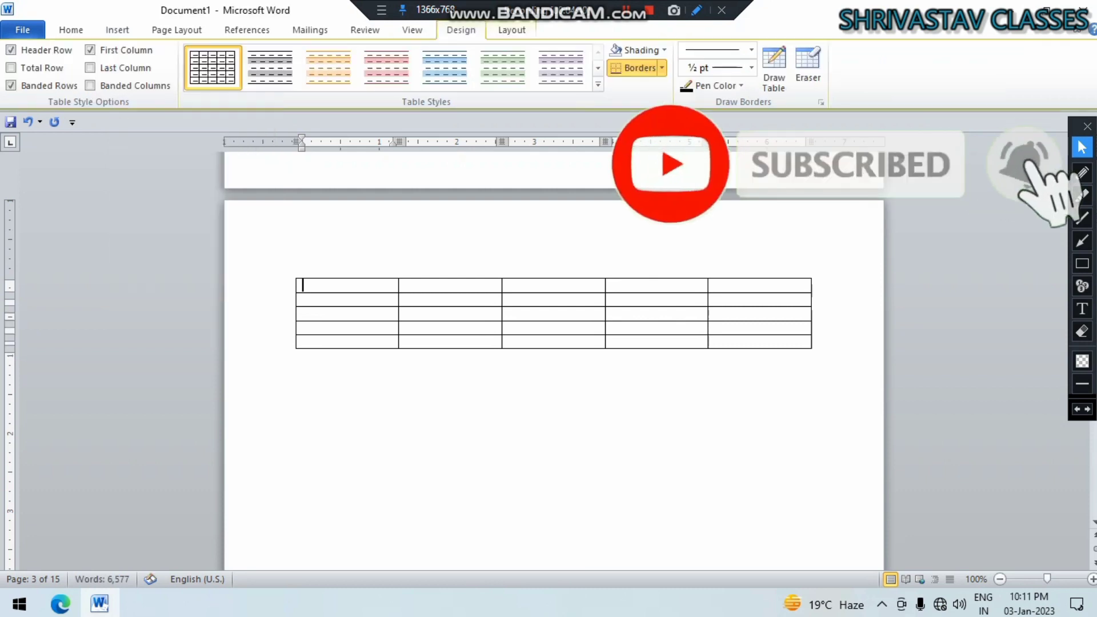
{"action": "left_click", "coordinate": [290, 272]}
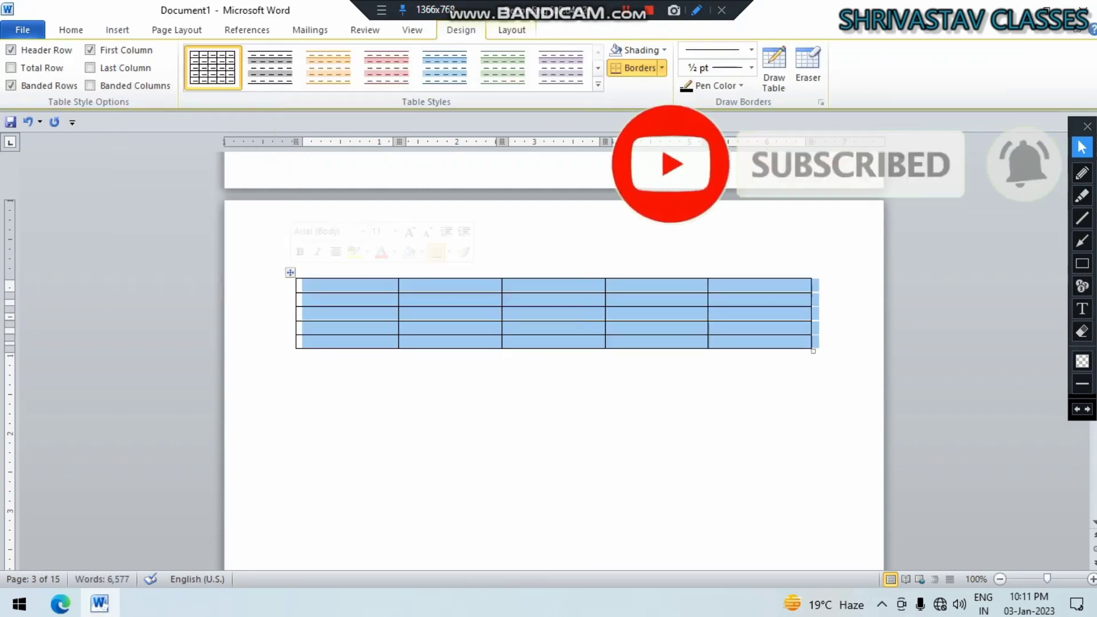
{"action": "left_click", "coordinate": [303, 285]}
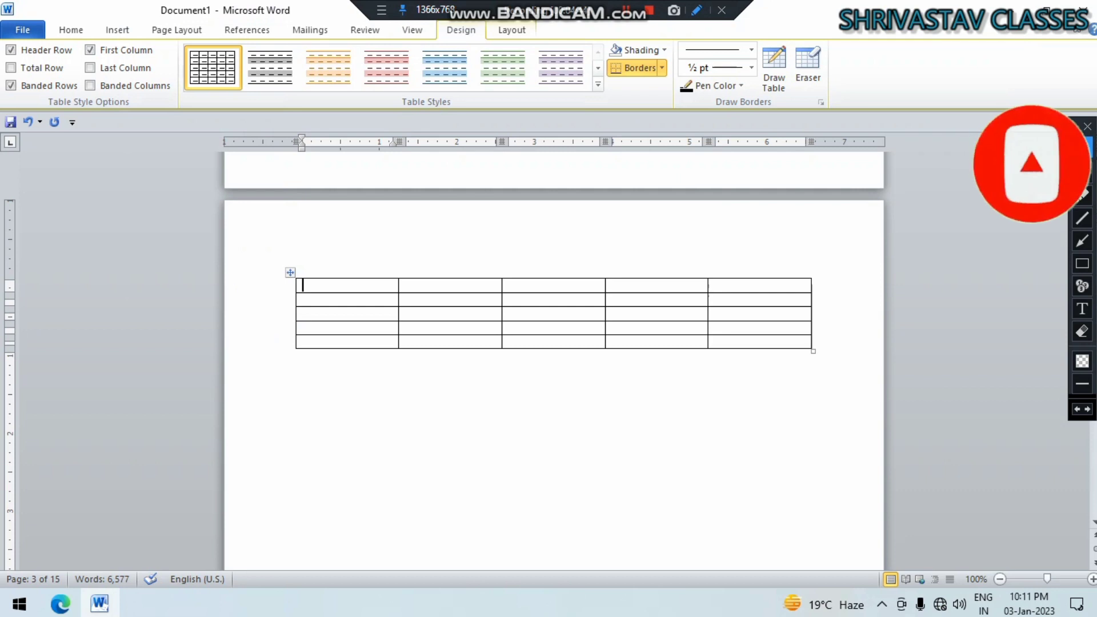
Step: Remove the entire 5x5 table from the blank page
{"action": "left_click", "coordinate": [290, 272]}
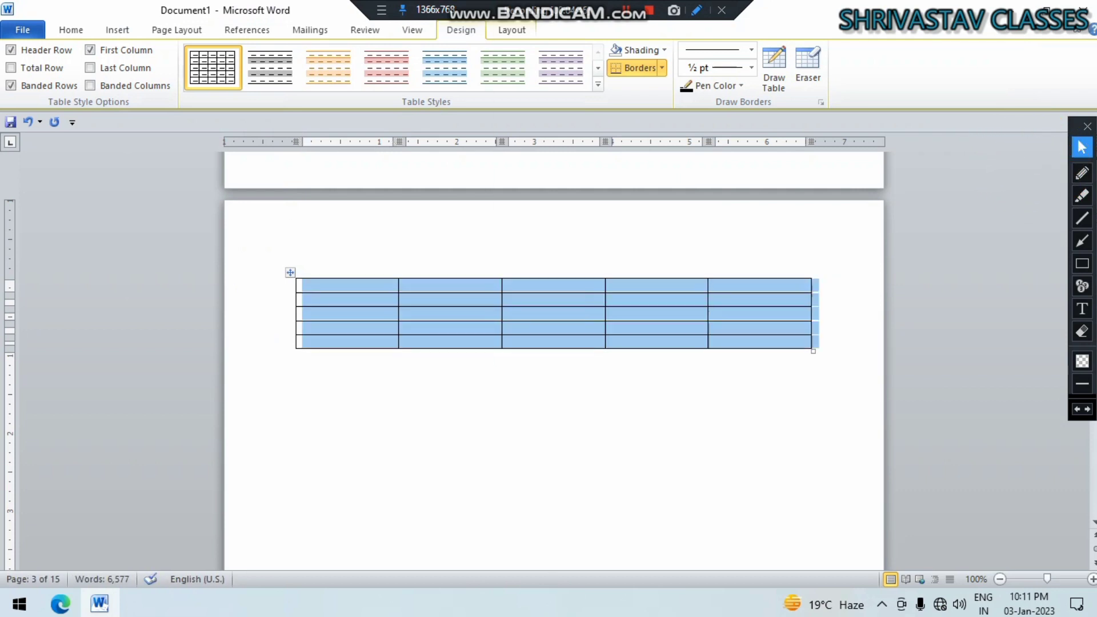
{"action": "right_click", "coordinate": [291, 273]}
{"action": "left_click", "coordinate": [325, 280]}
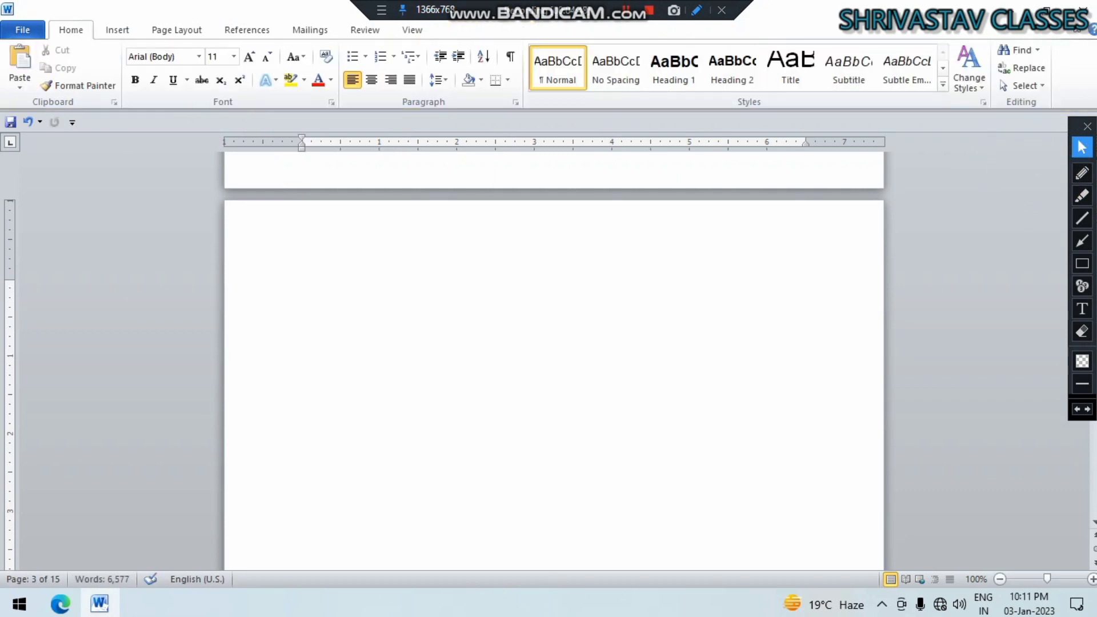
Step: Insert a table with 10 columns and 18 rows and automatic fixed column width on the blank page
{"action": "left_click", "coordinate": [117, 30]}
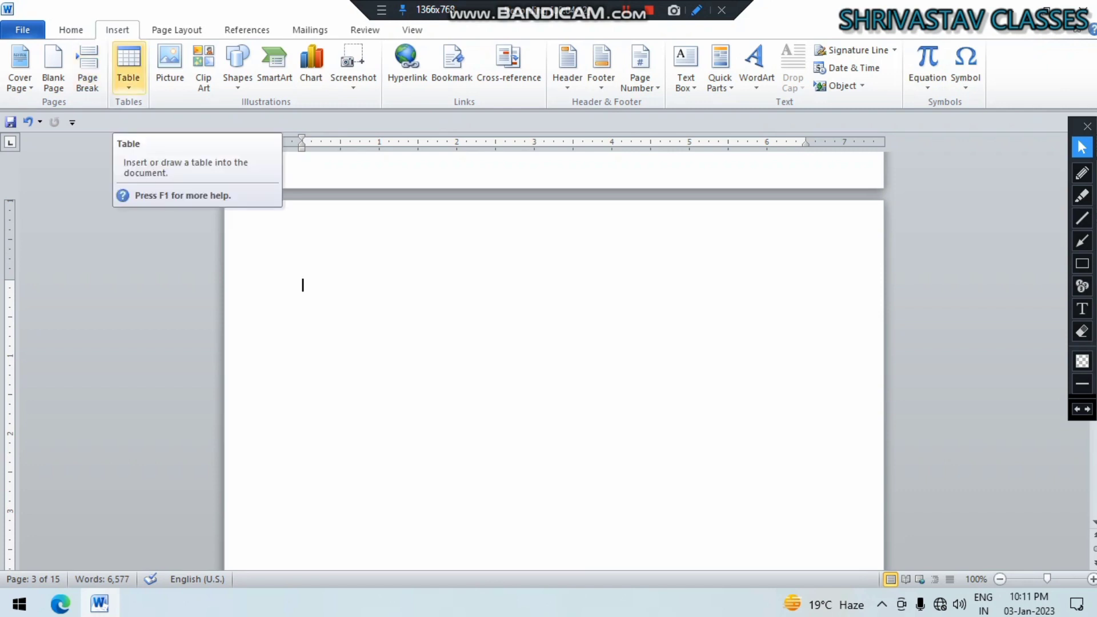
{"action": "left_click", "coordinate": [129, 69]}
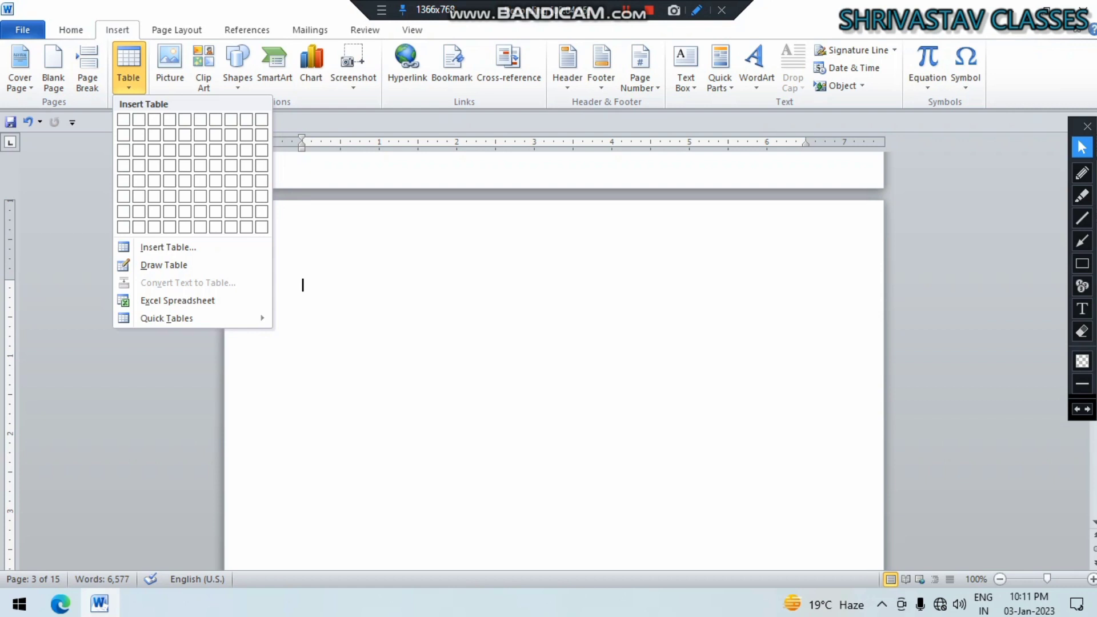
{"action": "left_click", "coordinate": [168, 247]}
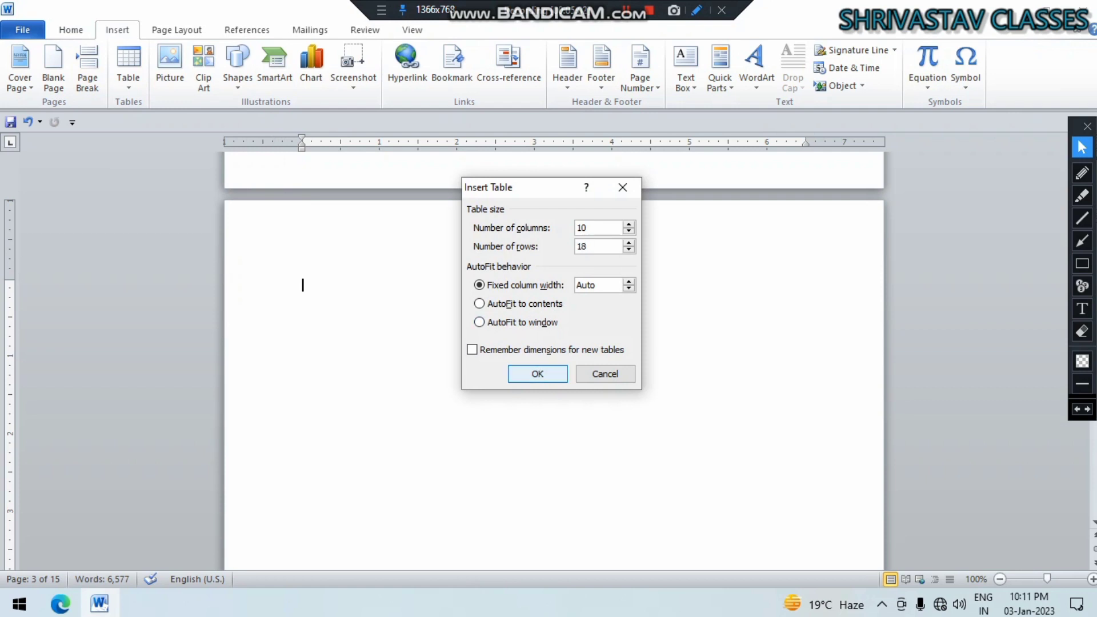
{"action": "key", "text": "Return"}
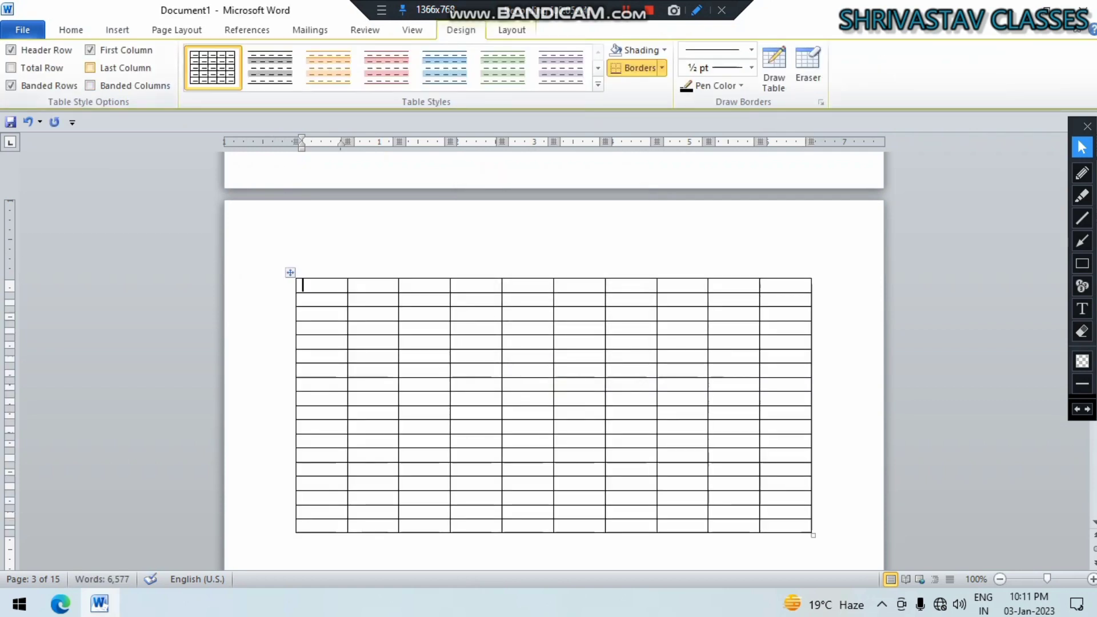
Step: Examine the table insertion options and the built-in Quick Tables, then close them without inserting anything
{"action": "left_click", "coordinate": [117, 30]}
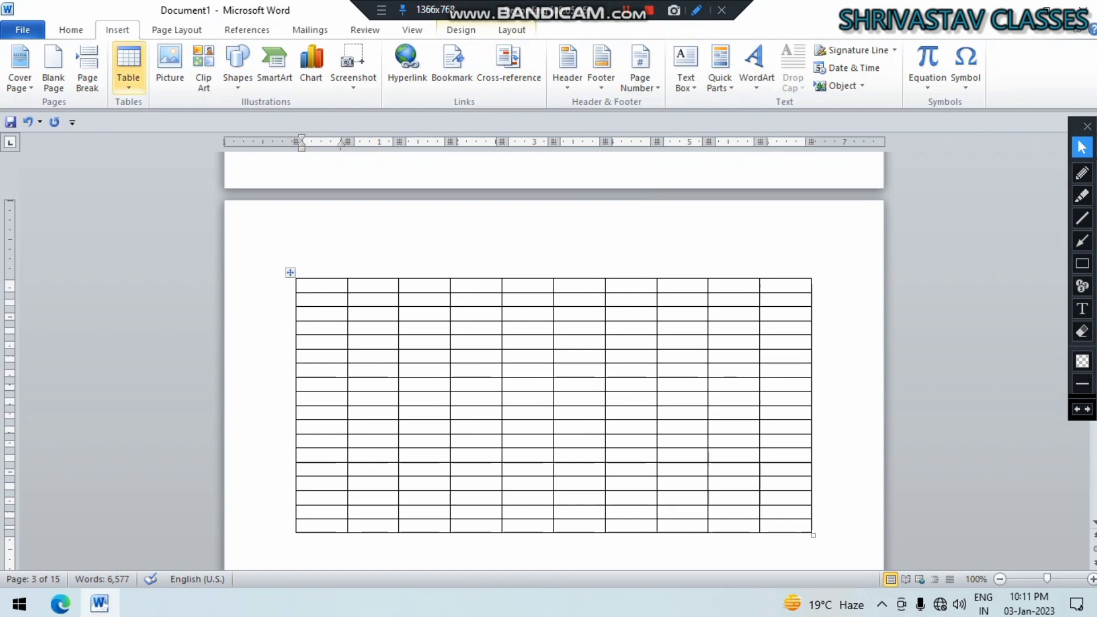
{"action": "left_click", "coordinate": [128, 69]}
{"action": "mouse_move", "coordinate": [167, 318]}
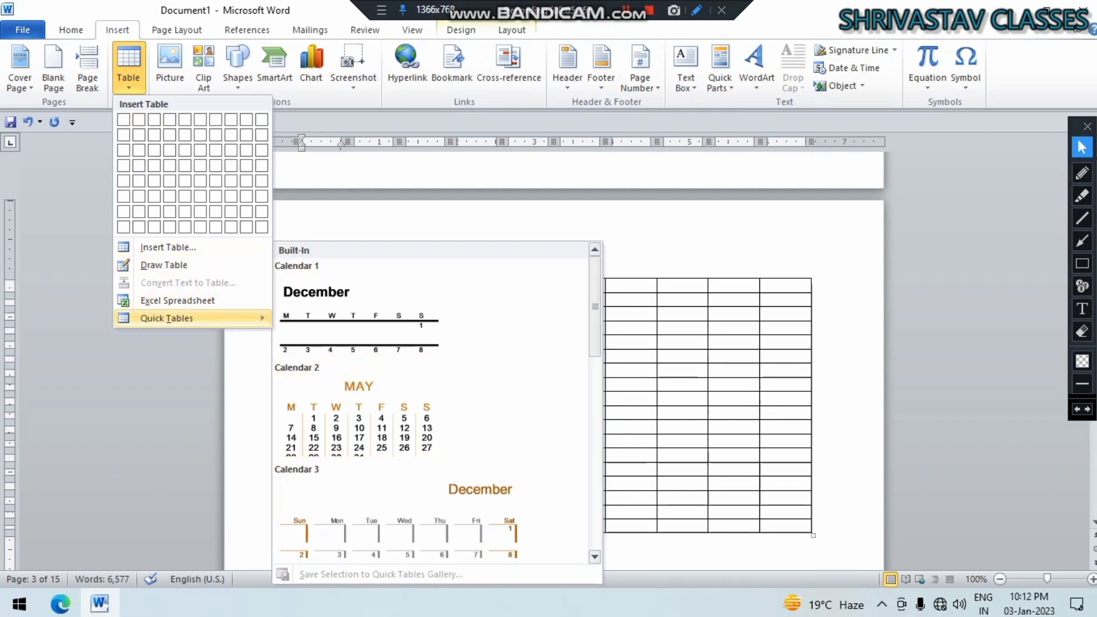
{"action": "key", "text": "Escape"}
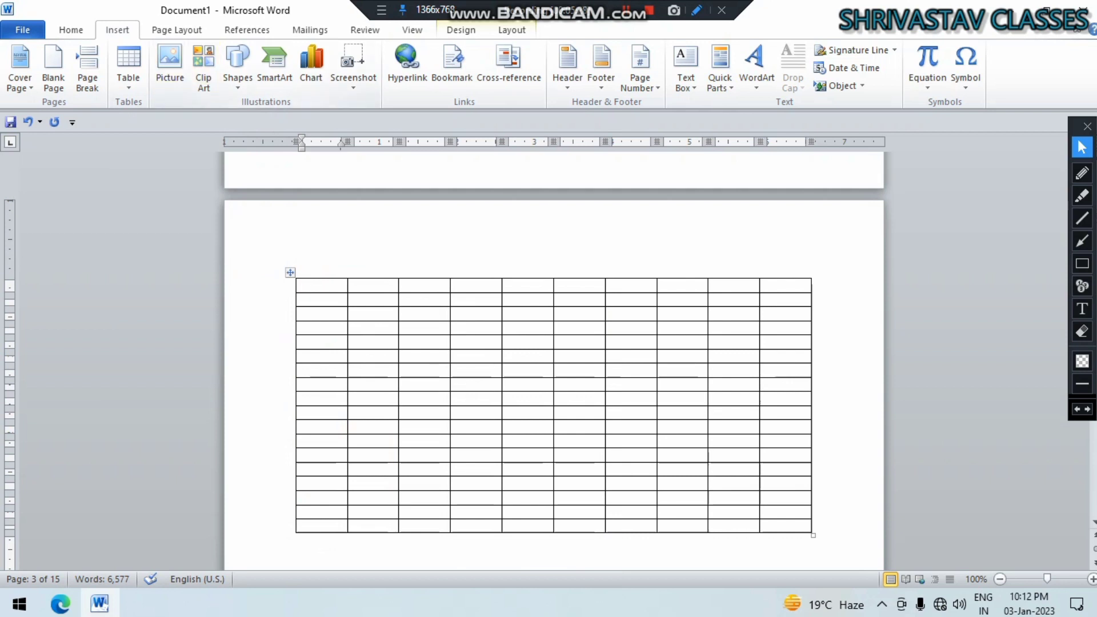
Step: Outline the Illustrations group with a red annotation rectangle, then erase it and return to the normal pointer
{"action": "left_click", "coordinate": [1081, 263]}
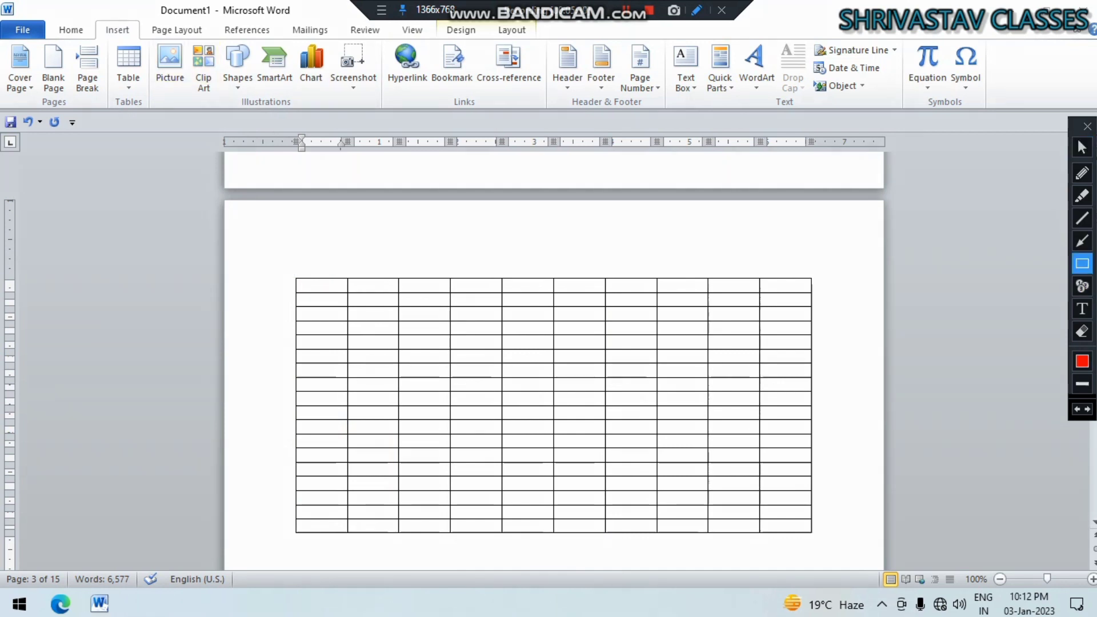
{"action": "mouse_move", "coordinate": [148, 36]}
{"action": "left_mouse_down"}
{"action": "mouse_move", "coordinate": [166, 60]}
{"action": "mouse_move", "coordinate": [383, 118]}
{"action": "left_mouse_up"}
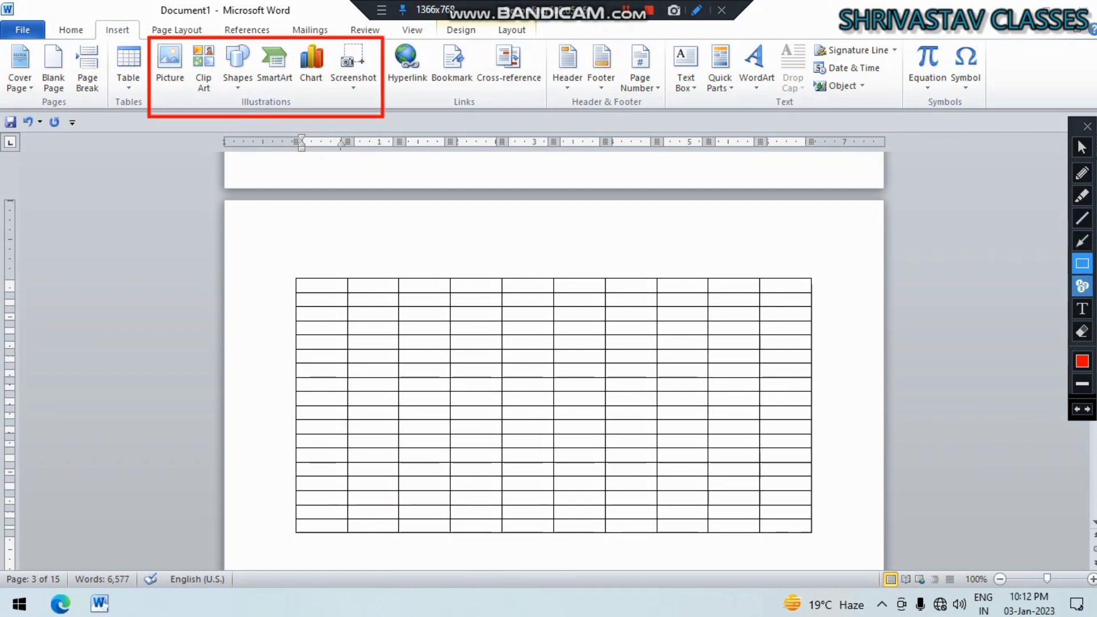
{"action": "left_click", "coordinate": [1082, 331]}
{"action": "mouse_move", "coordinate": [116, 1]}
{"action": "left_mouse_down"}
{"action": "mouse_move", "coordinate": [352, 185]}
{"action": "mouse_move", "coordinate": [392, 187]}
{"action": "left_mouse_up"}
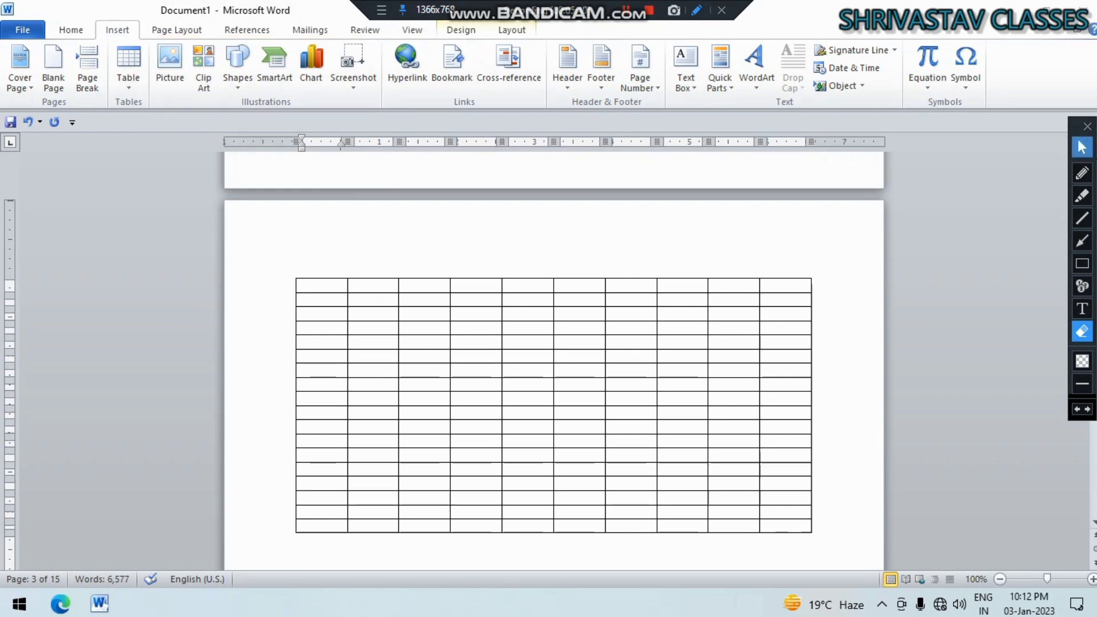
{"action": "left_click", "coordinate": [1081, 147]}
Step: Remove the entire table of 10 columns and 18 rows from the page
{"action": "left_click", "coordinate": [290, 272]}
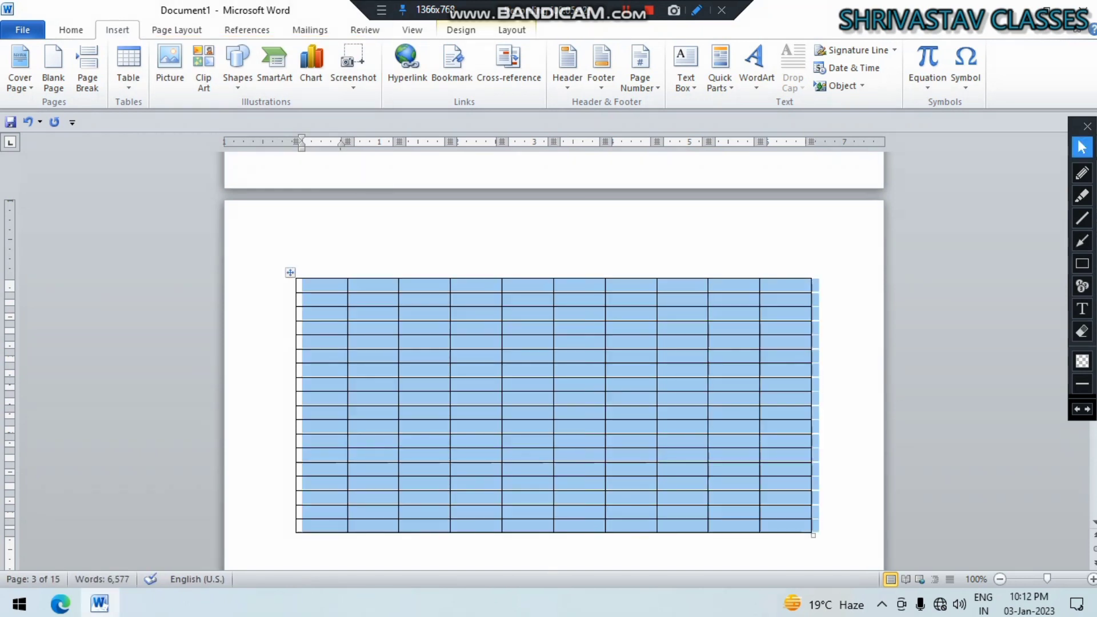
{"action": "right_click", "coordinate": [291, 274]}
{"action": "left_click", "coordinate": [325, 285]}
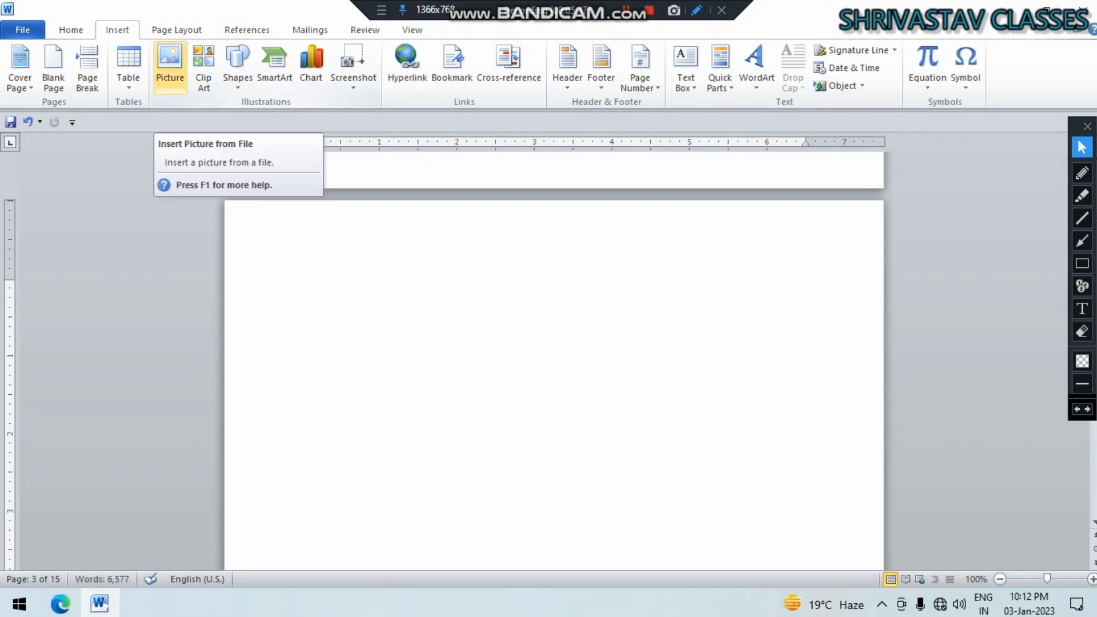
Step: Start inserting a picture from file and browse Saved Pictures and the SOFTWARE folder on drive D: for an image
{"action": "left_click", "coordinate": [170, 63]}
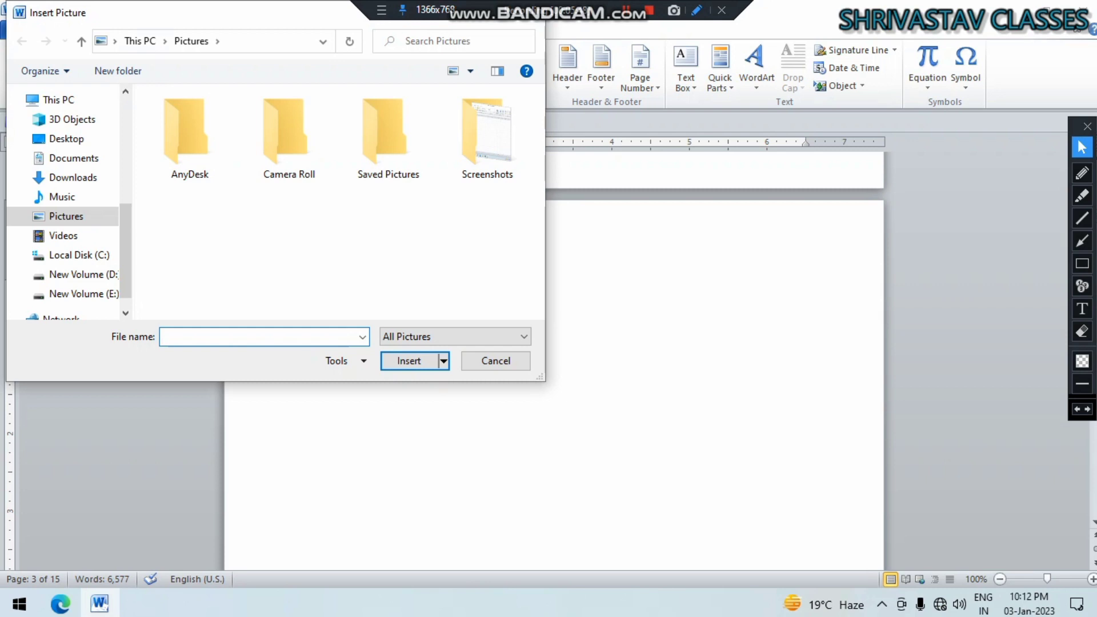
{"action": "double_click", "coordinate": [388, 135]}
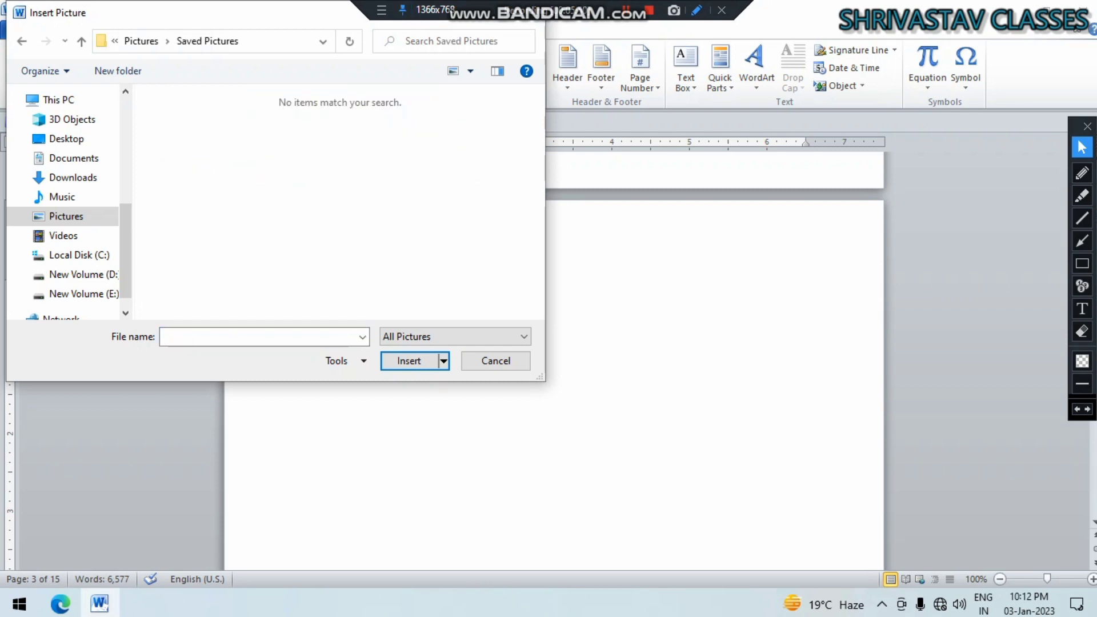
{"action": "left_click", "coordinate": [84, 275]}
{"action": "scroll", "coordinate": [257, 229], "scroll_direction": "down", "scroll_amount": 2}
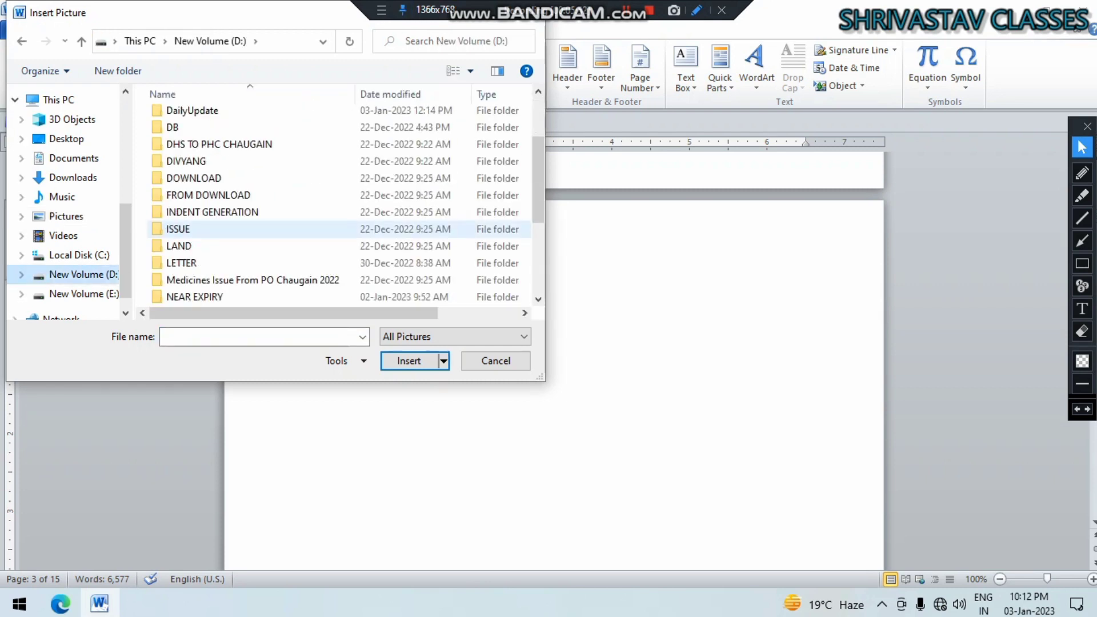
{"action": "scroll", "coordinate": [257, 229], "scroll_direction": "down", "scroll_amount": 3}
{"action": "scroll", "coordinate": [257, 217], "scroll_direction": "up", "scroll_amount": 1}
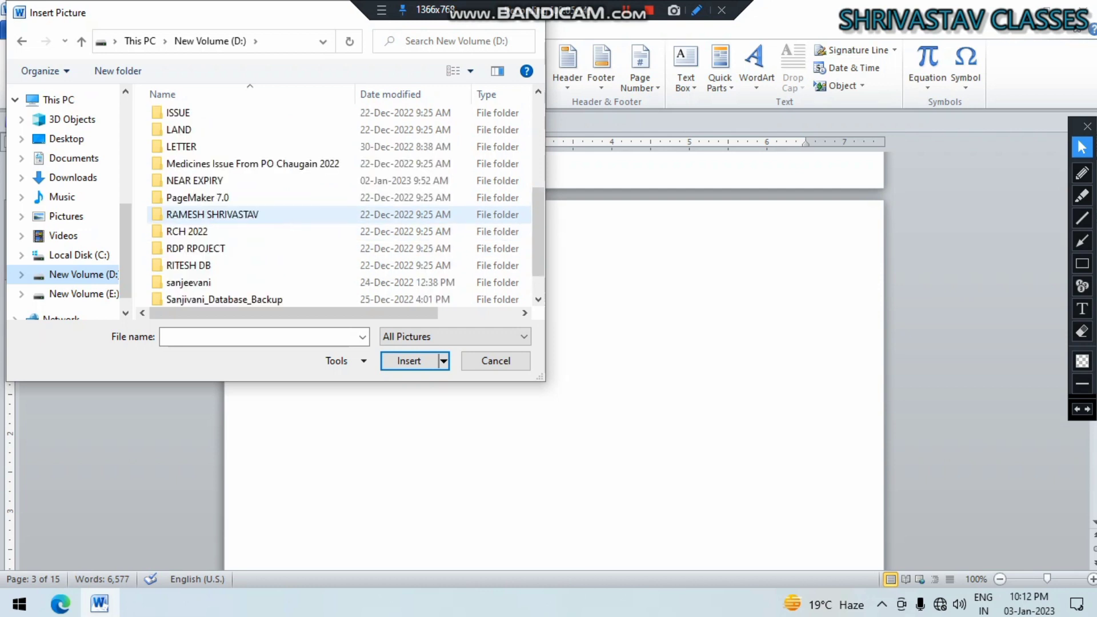
{"action": "scroll", "coordinate": [257, 213], "scroll_direction": "down", "scroll_amount": 1}
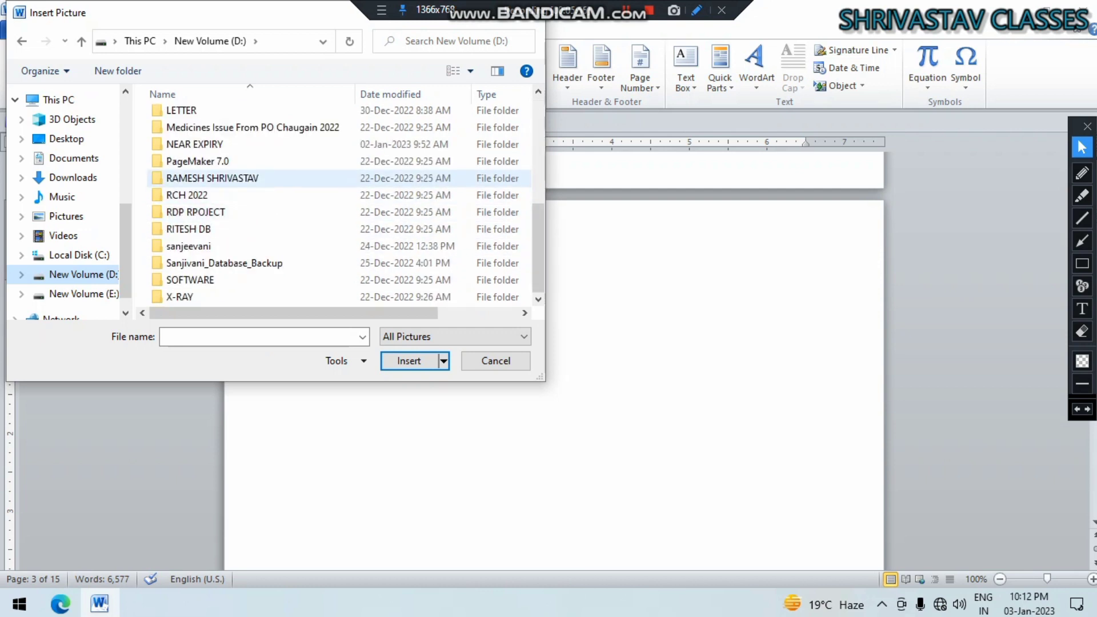
{"action": "double_click", "coordinate": [191, 279]}
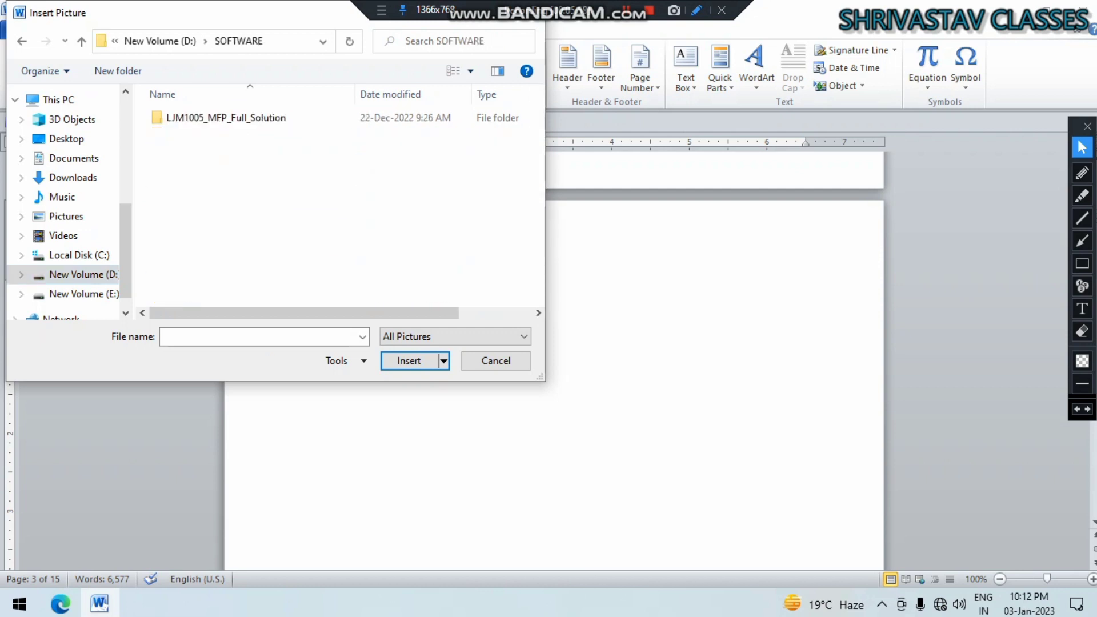
Step: Insert the picture i5ZXfFdE_400x400 from the PHOTO folder on drive E: and look over the available picture styles
{"action": "left_click", "coordinate": [84, 293]}
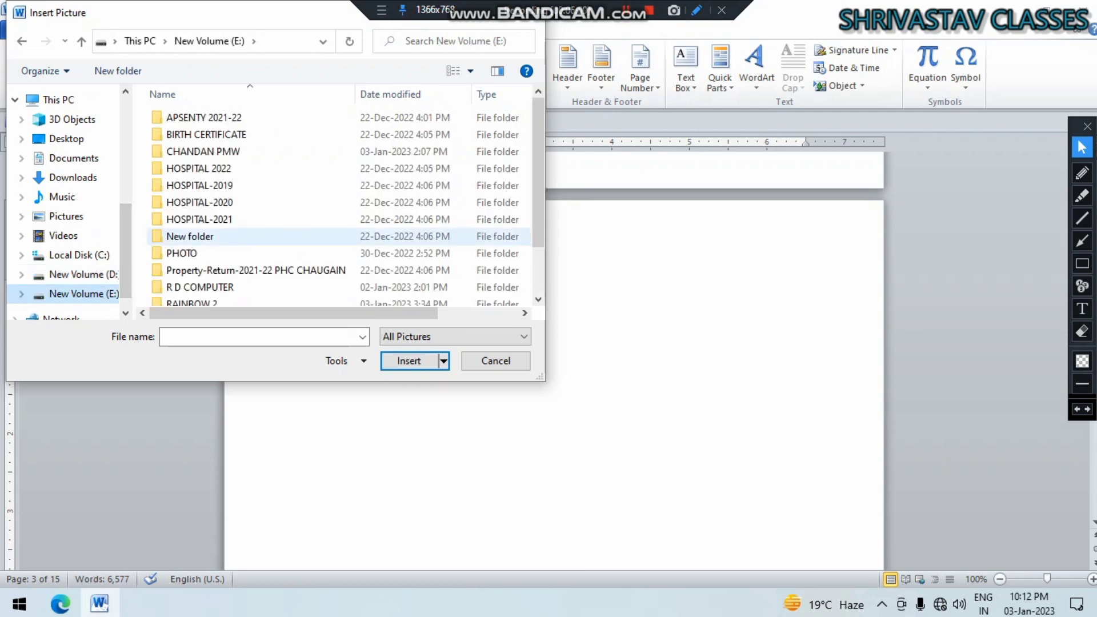
{"action": "scroll", "coordinate": [257, 229], "scroll_direction": "down", "scroll_amount": 1}
{"action": "double_click", "coordinate": [181, 195]}
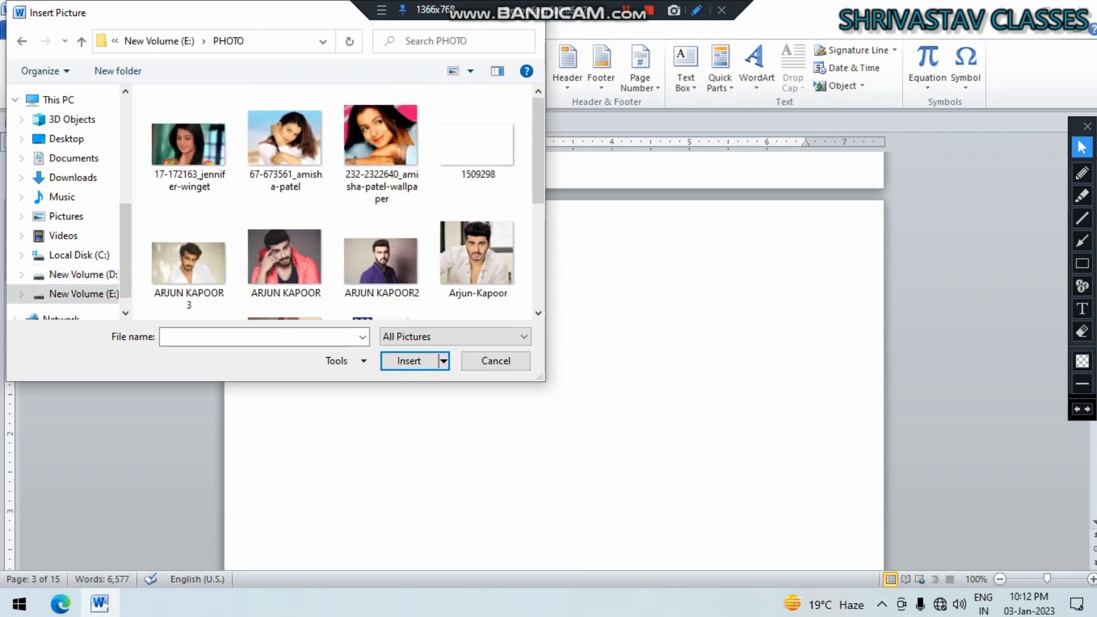
{"action": "left_click", "coordinate": [285, 257]}
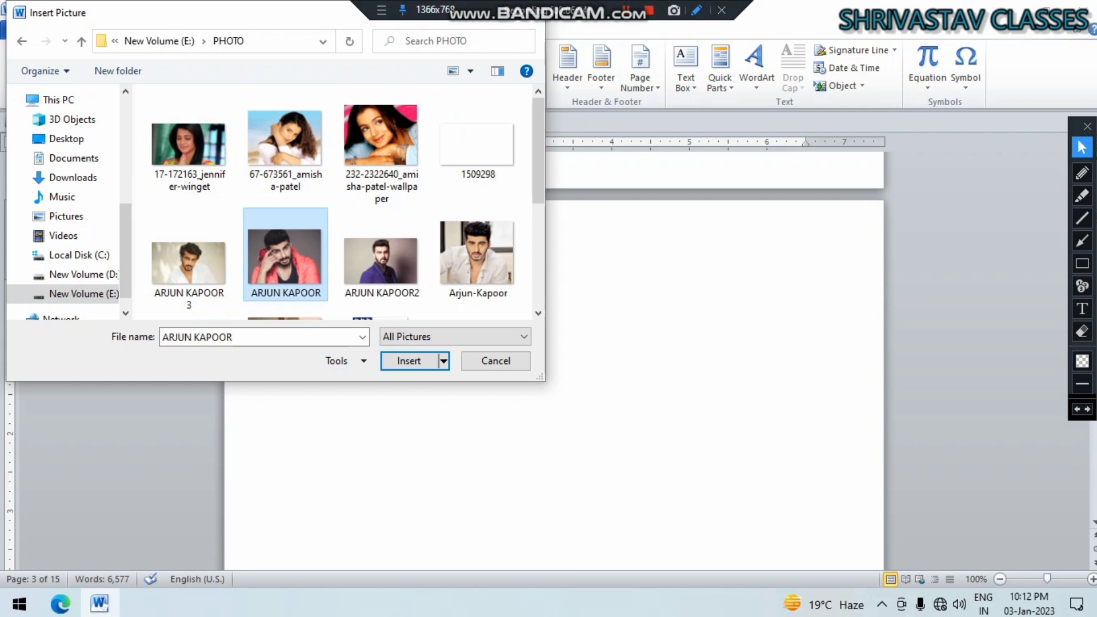
{"action": "scroll", "coordinate": [285, 257], "scroll_direction": "down", "scroll_amount": 1}
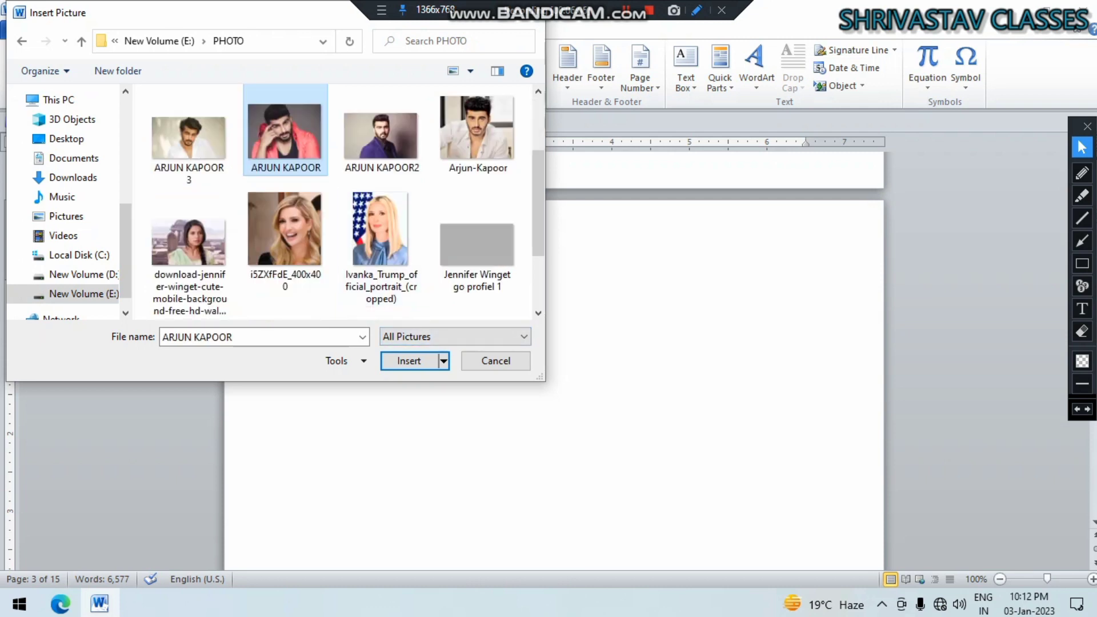
{"action": "left_click", "coordinate": [285, 242]}
{"action": "left_click", "coordinate": [408, 361]}
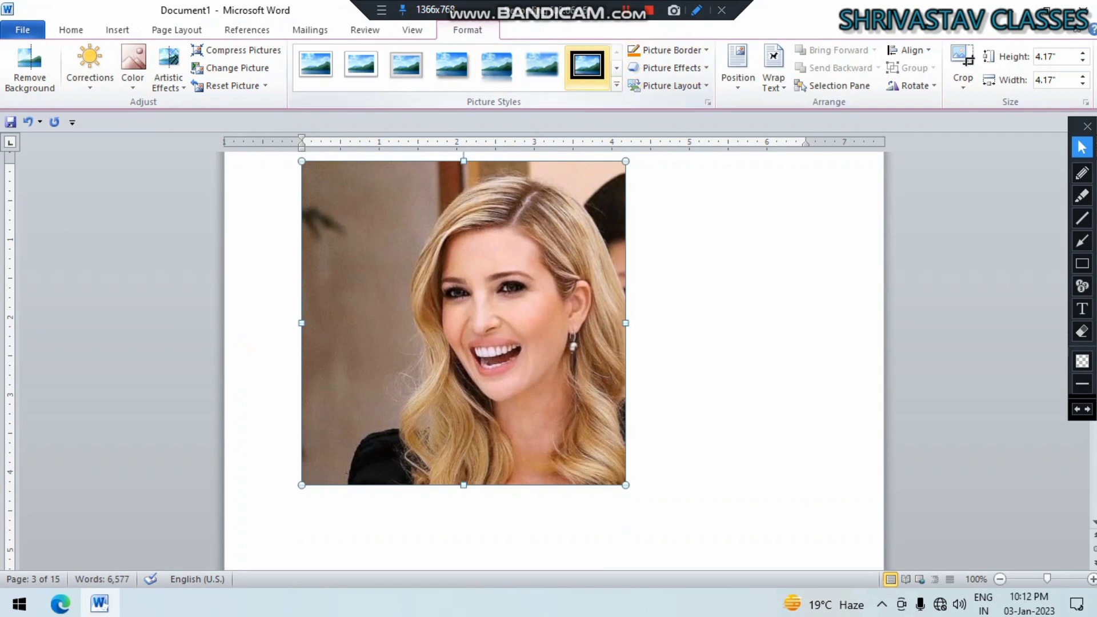
{"action": "left_click", "coordinate": [617, 84]}
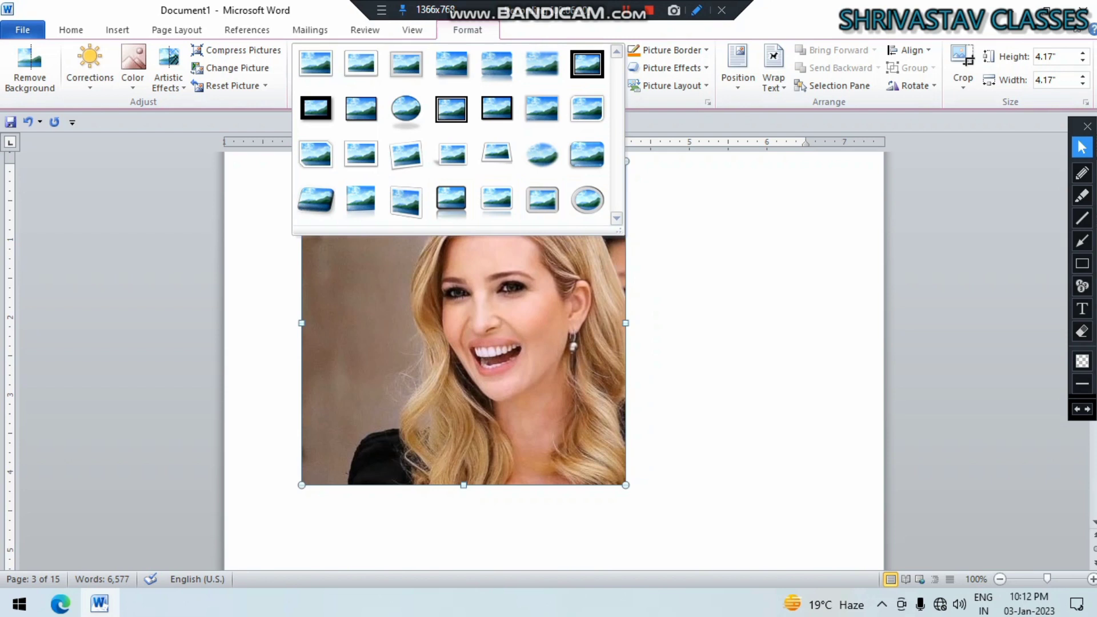
{"action": "key", "text": "Escape"}
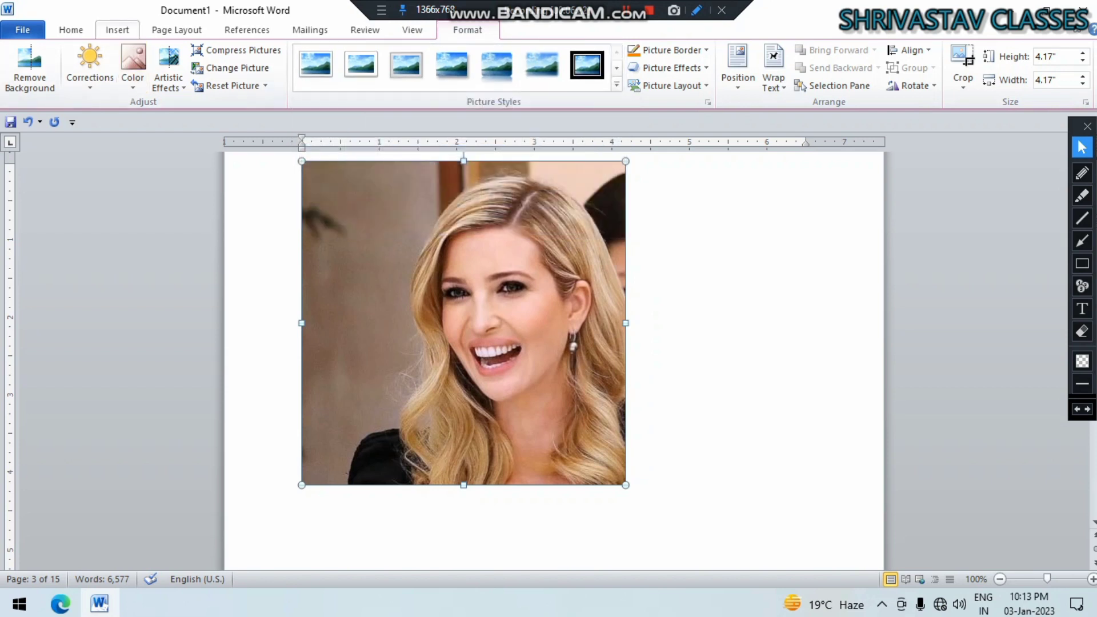
Step: Search the clip art for "computer" in all media file types and insert the blue computer-and-mouse image after the photo
{"action": "left_click", "coordinate": [117, 29]}
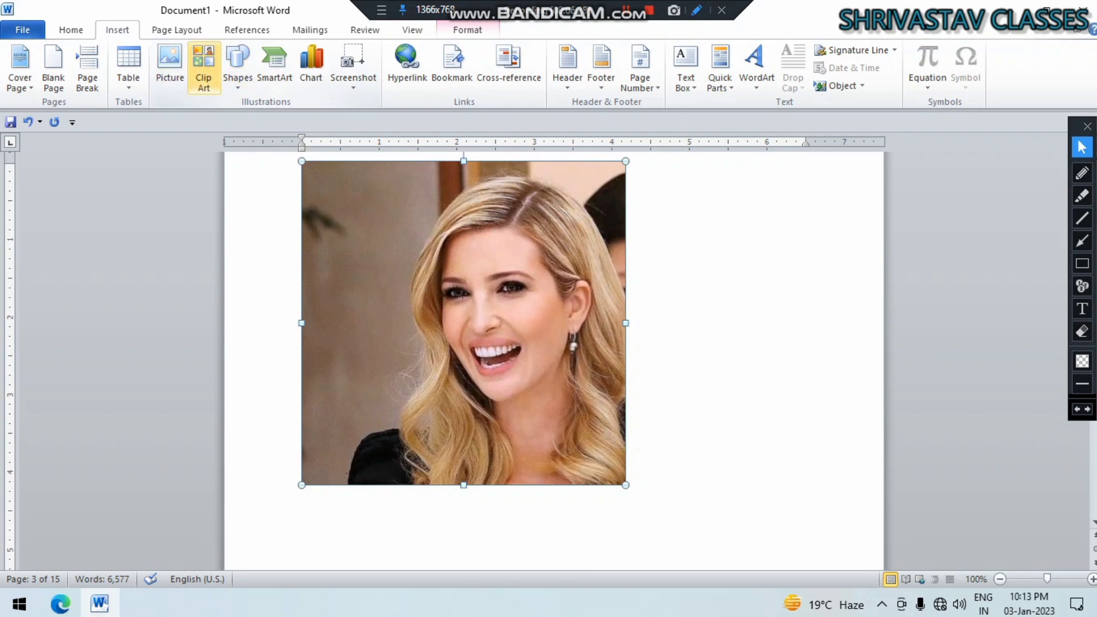
{"action": "left_click", "coordinate": [204, 68]}
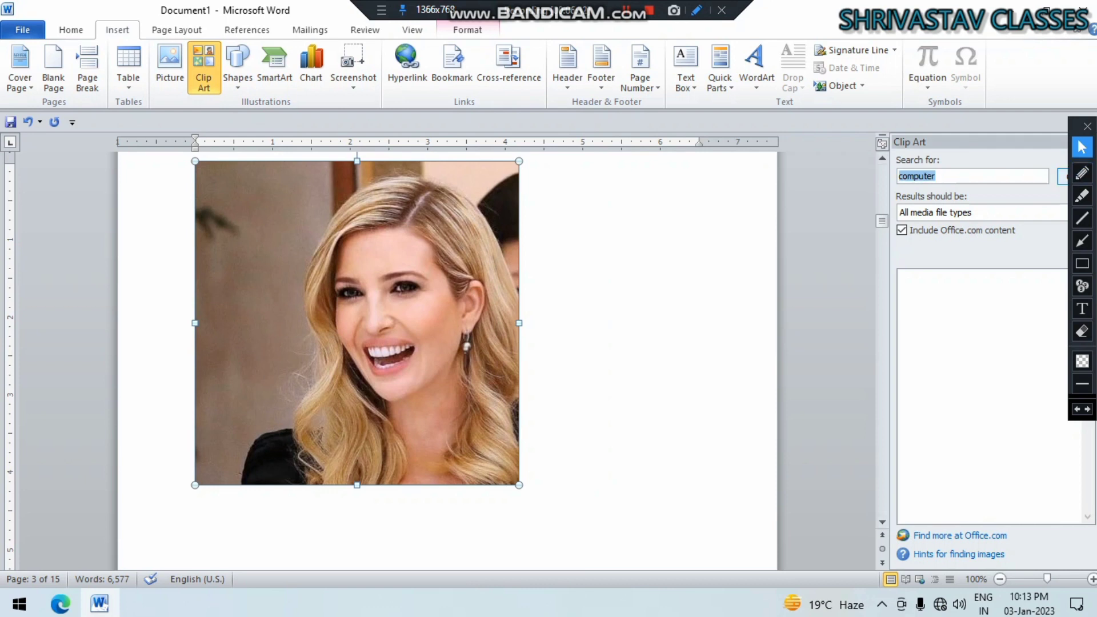
{"action": "left_click", "coordinate": [1063, 177]}
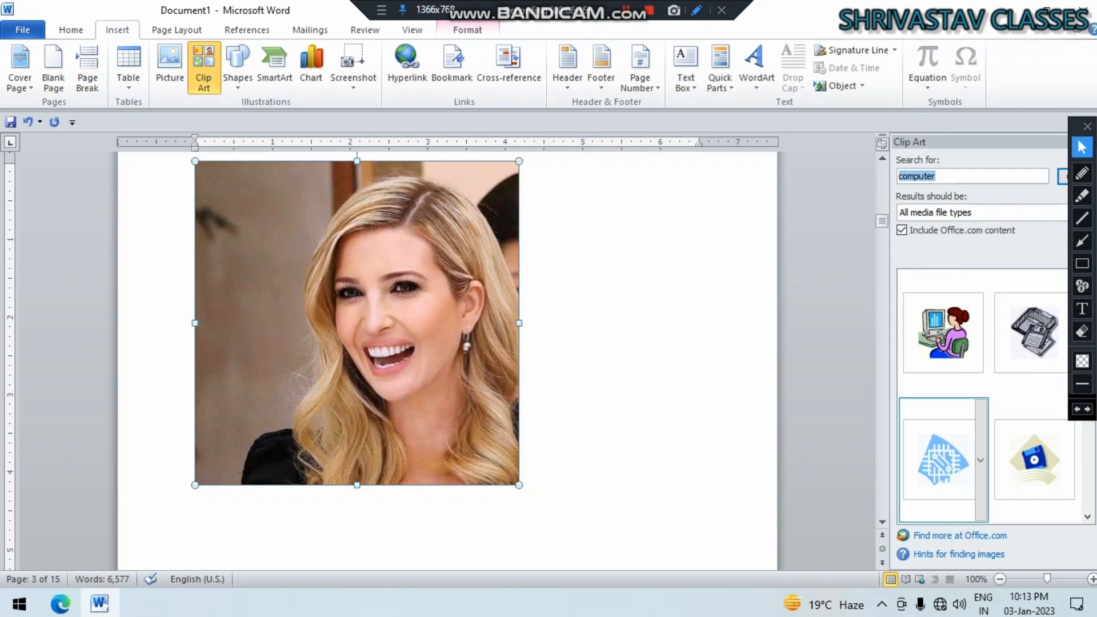
{"action": "scroll", "coordinate": [983, 399], "scroll_direction": "down", "scroll_amount": 5}
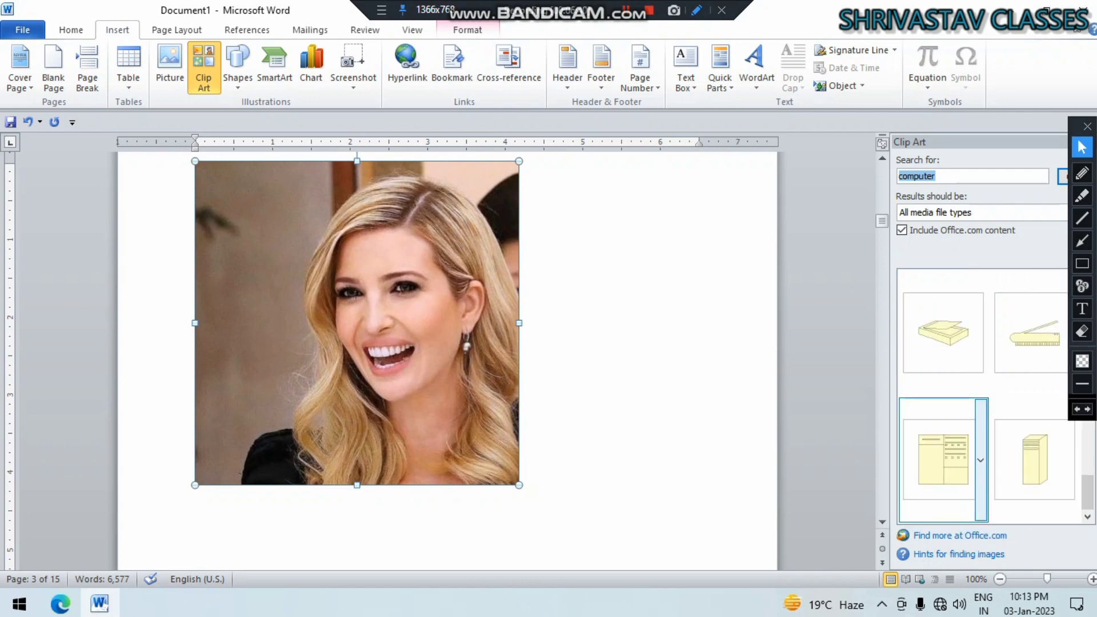
{"action": "scroll", "coordinate": [951, 457], "scroll_direction": "up", "scroll_amount": 2}
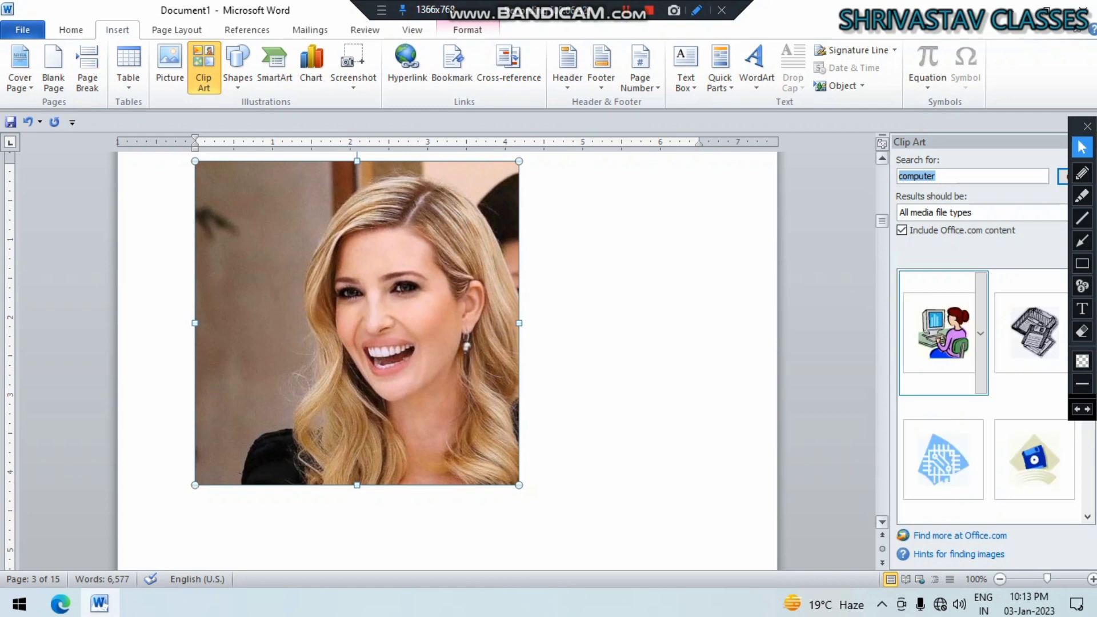
{"action": "scroll", "coordinate": [951, 337], "scroll_direction": "down", "scroll_amount": 1}
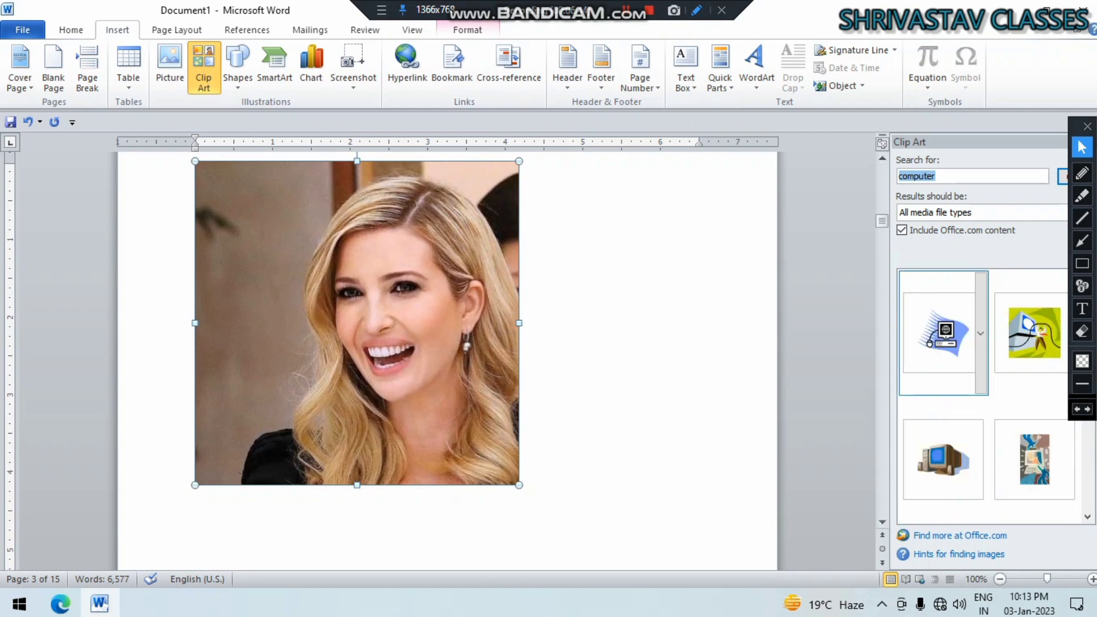
{"action": "left_click_drag", "start_coordinate": [946, 337], "coordinate": [674, 479]}
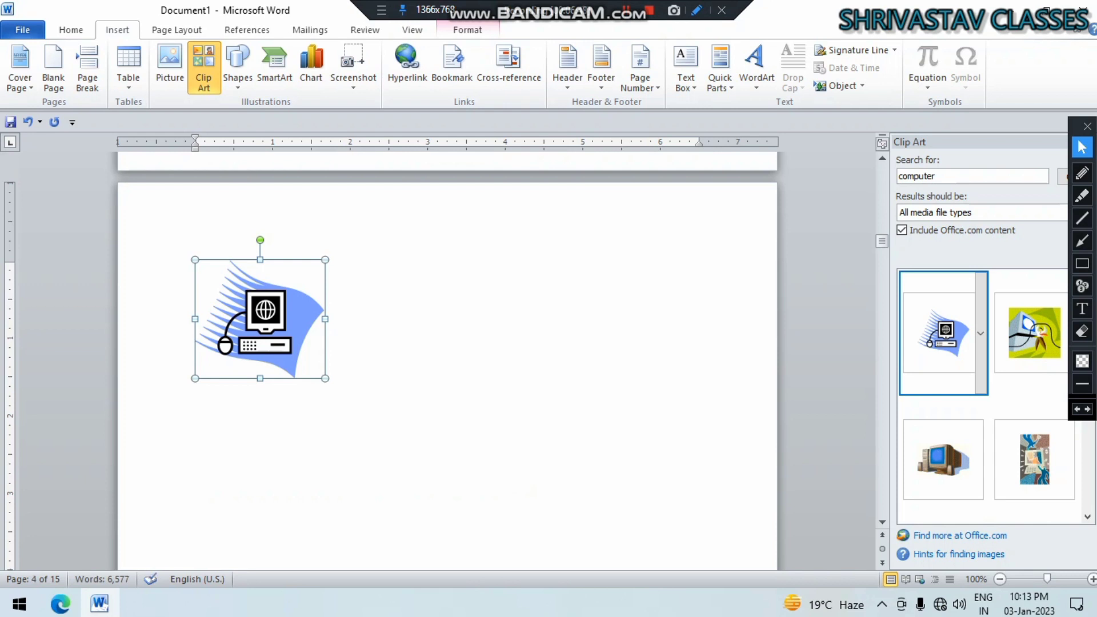
{"action": "left_click", "coordinate": [332, 371]}
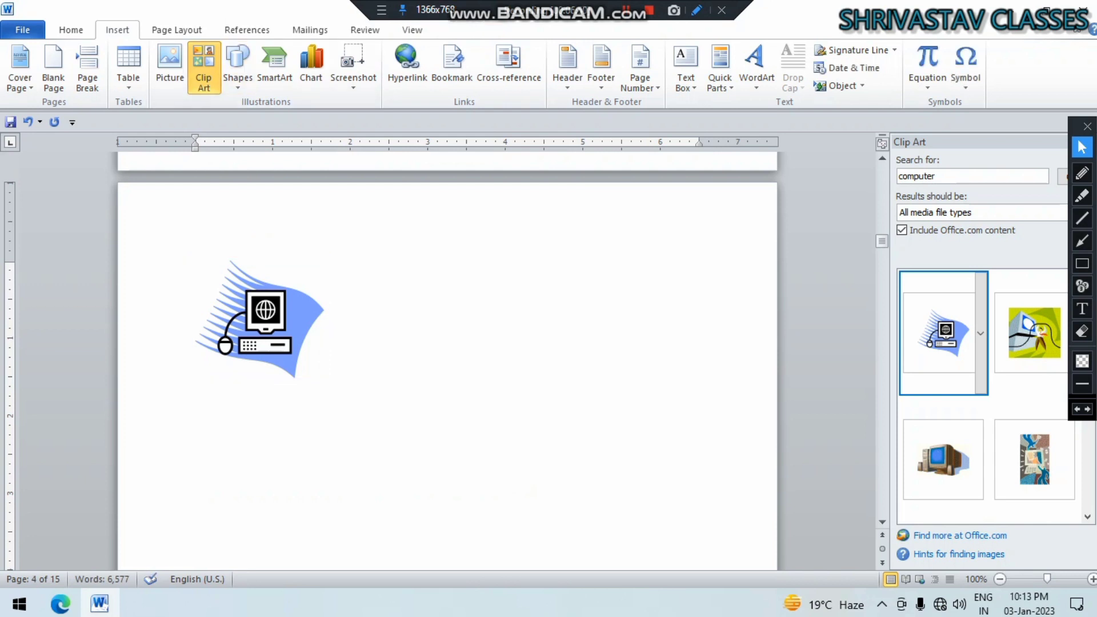
Step: Draw a rectangle shape about 3.25" high and 4.33" wide beside the computer clip art
{"action": "left_click", "coordinate": [238, 66]}
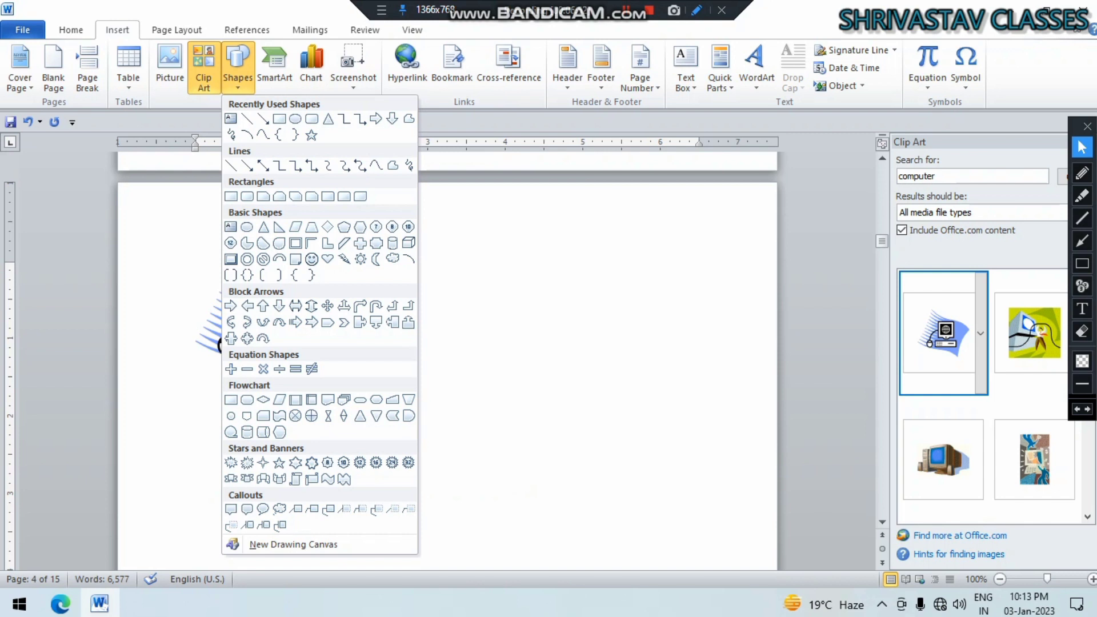
{"action": "left_click", "coordinate": [278, 118]}
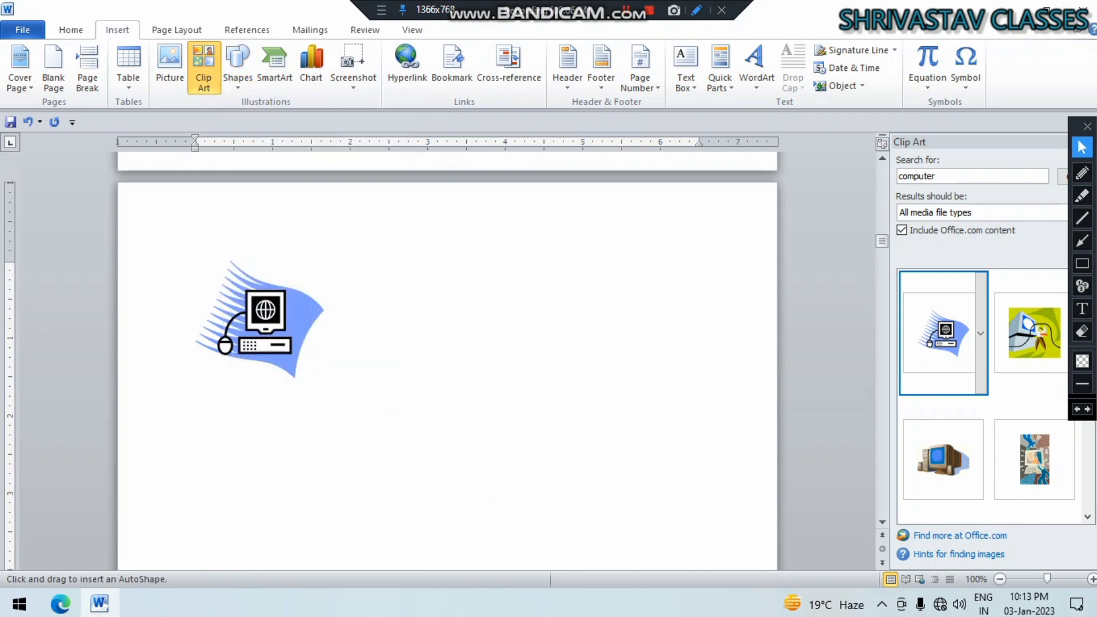
{"action": "mouse_move", "coordinate": [355, 276]}
{"action": "left_mouse_down"}
{"action": "mouse_move", "coordinate": [508, 431]}
{"action": "mouse_move", "coordinate": [656, 522]}
{"action": "mouse_move", "coordinate": [691, 529]}
{"action": "left_mouse_up"}
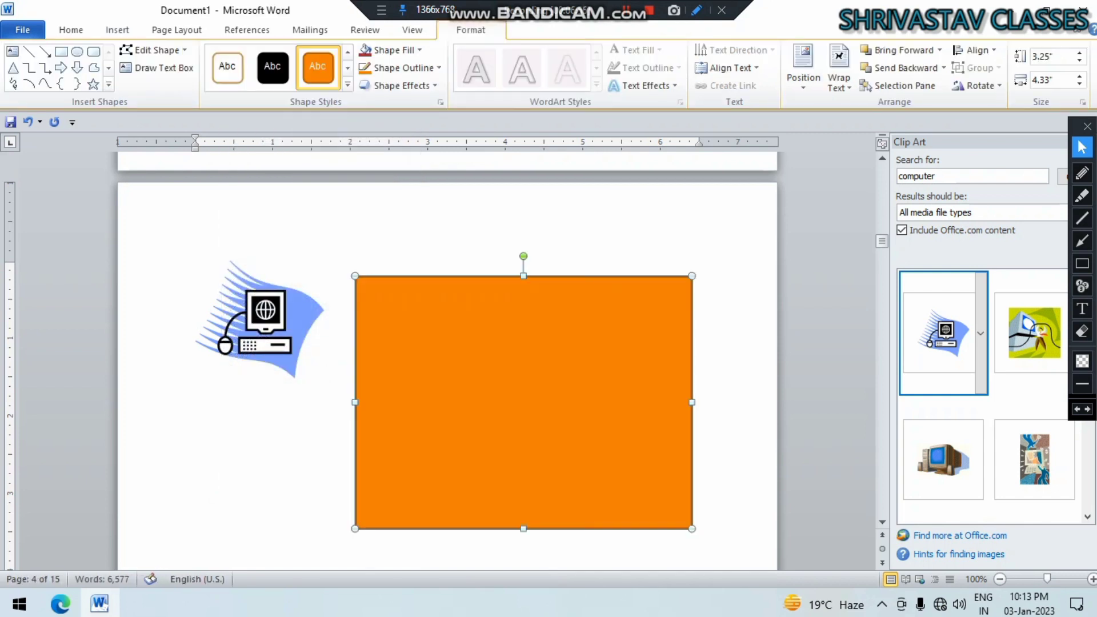
{"action": "left_click", "coordinate": [733, 486]}
Step: Browse the SmartArt categories and insert the Arrow Ribbon graphic from the Relationship category
{"action": "scroll", "coordinate": [523, 402], "scroll_direction": "down", "scroll_amount": 8}
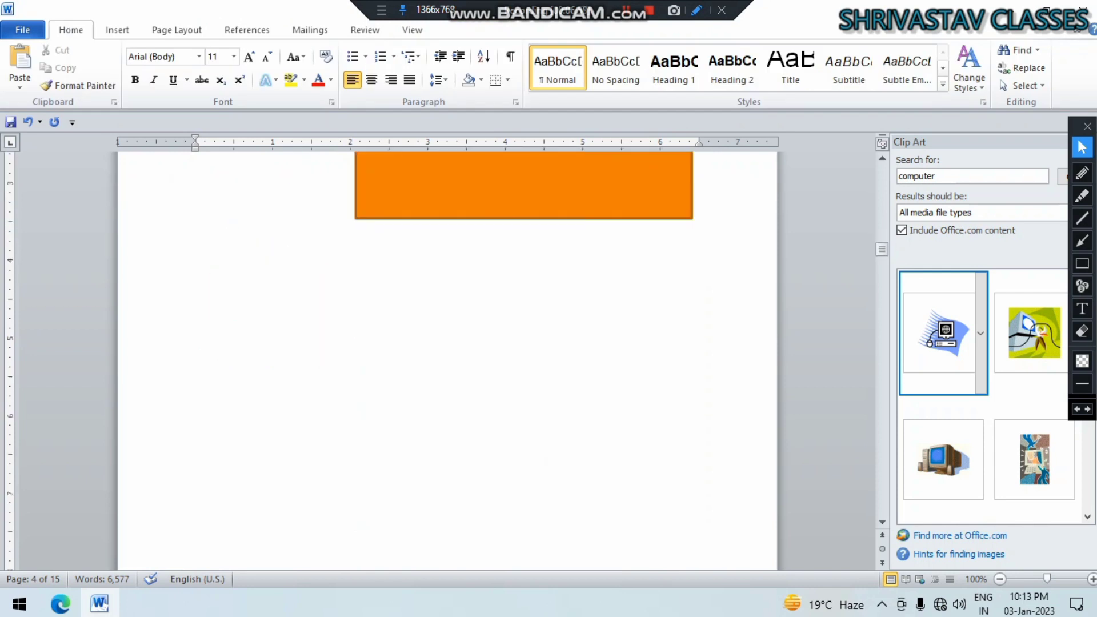
{"action": "scroll", "coordinate": [523, 360], "scroll_direction": "up", "scroll_amount": 2}
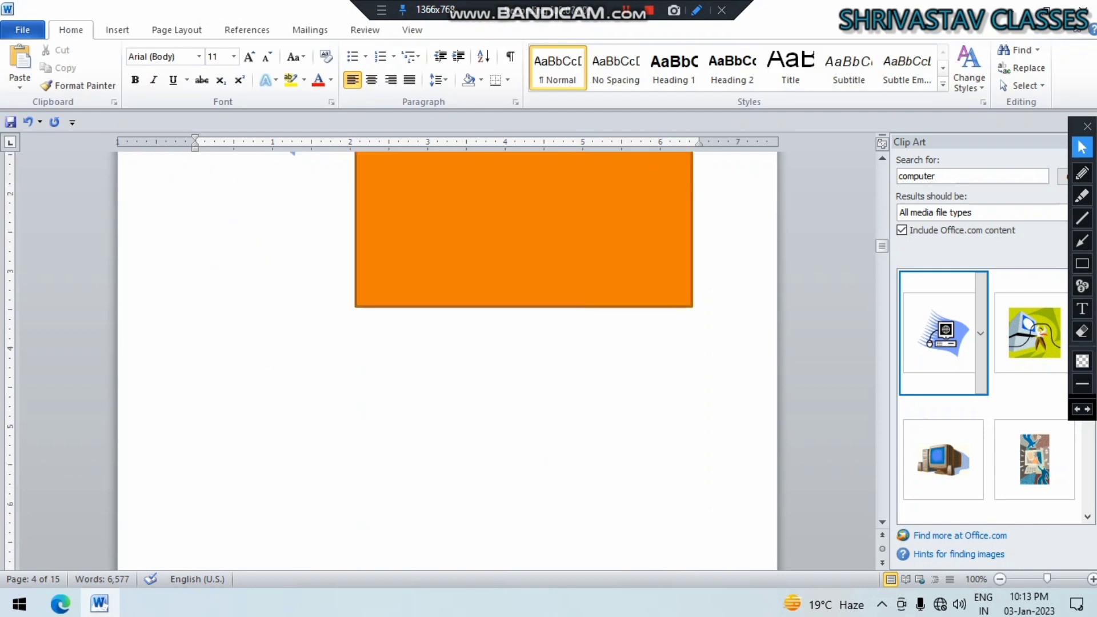
{"action": "left_click", "coordinate": [117, 30]}
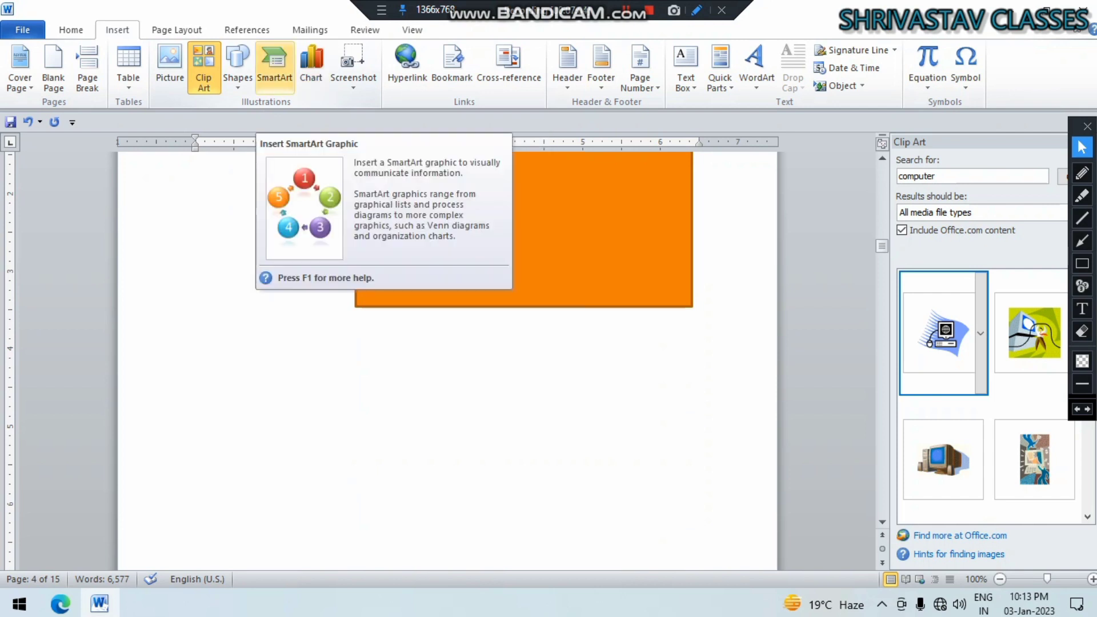
{"action": "left_click", "coordinate": [274, 62]}
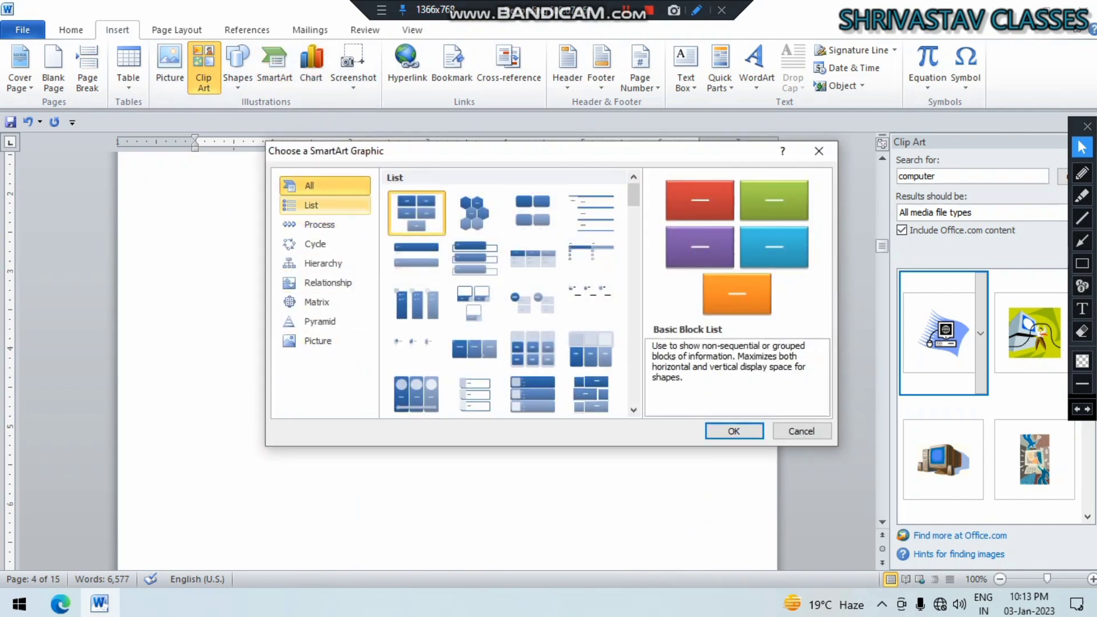
{"action": "left_click", "coordinate": [311, 207]}
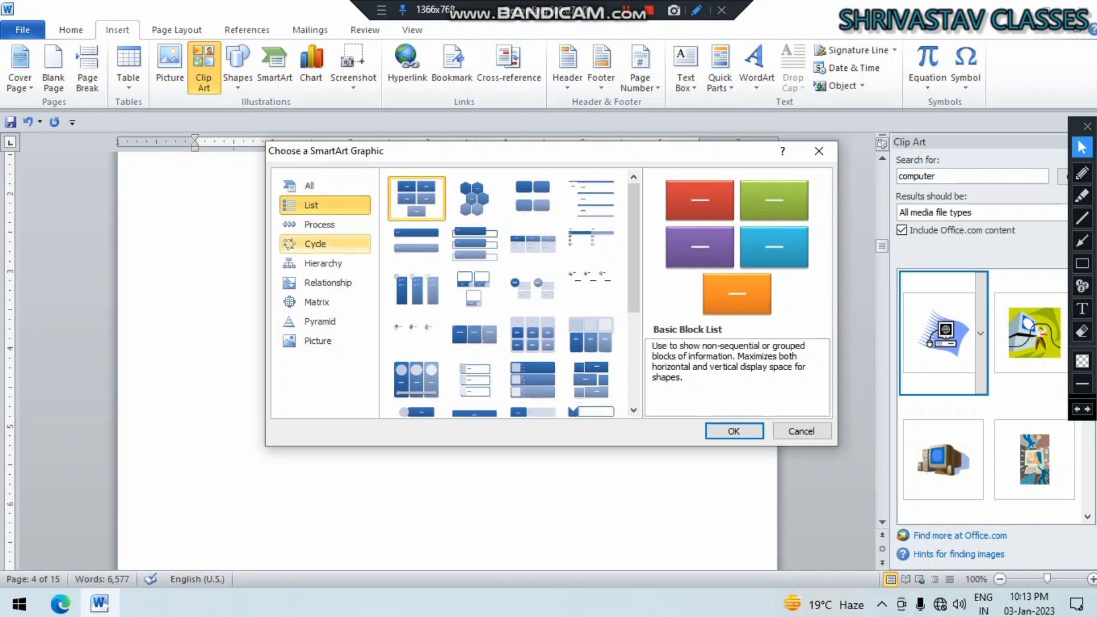
{"action": "left_click", "coordinate": [319, 225]}
{"action": "left_click", "coordinate": [315, 244]}
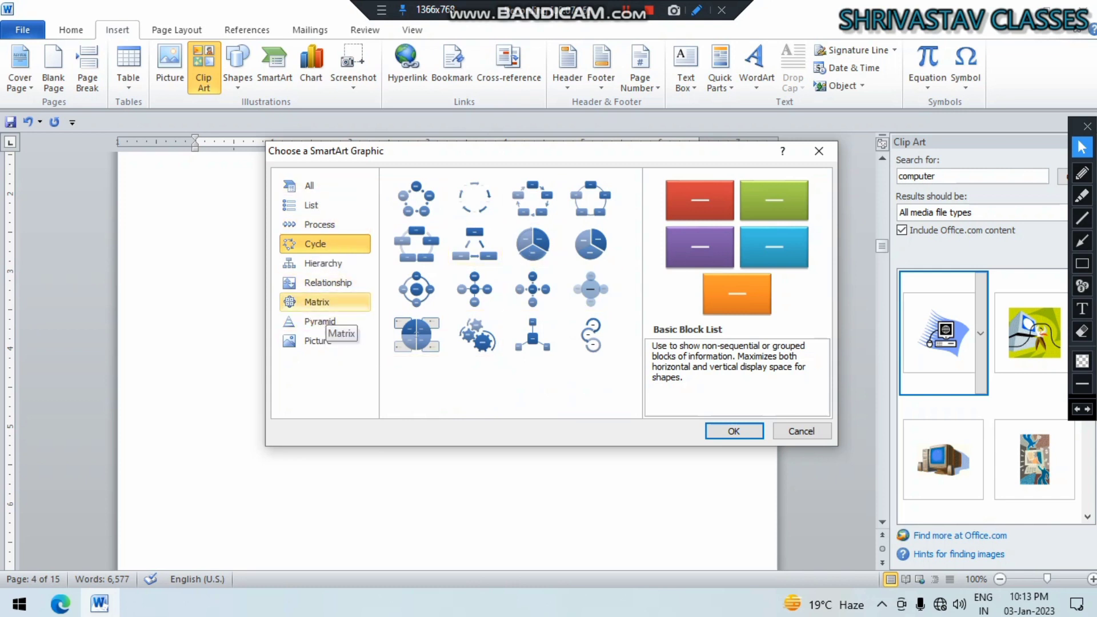
{"action": "left_click", "coordinate": [326, 284]}
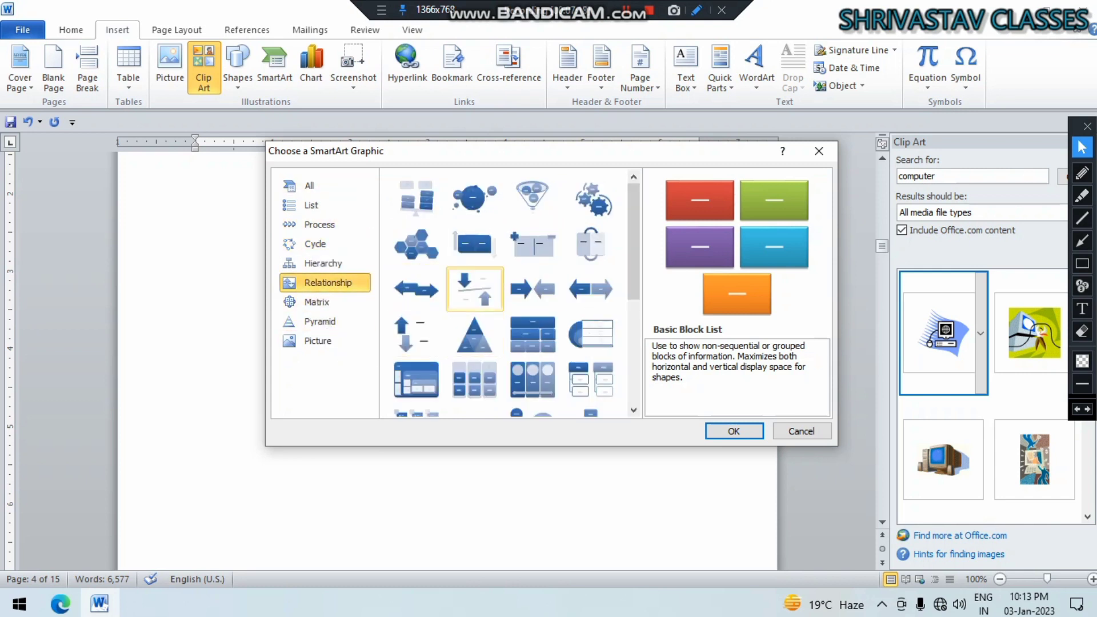
{"action": "left_click", "coordinate": [420, 294]}
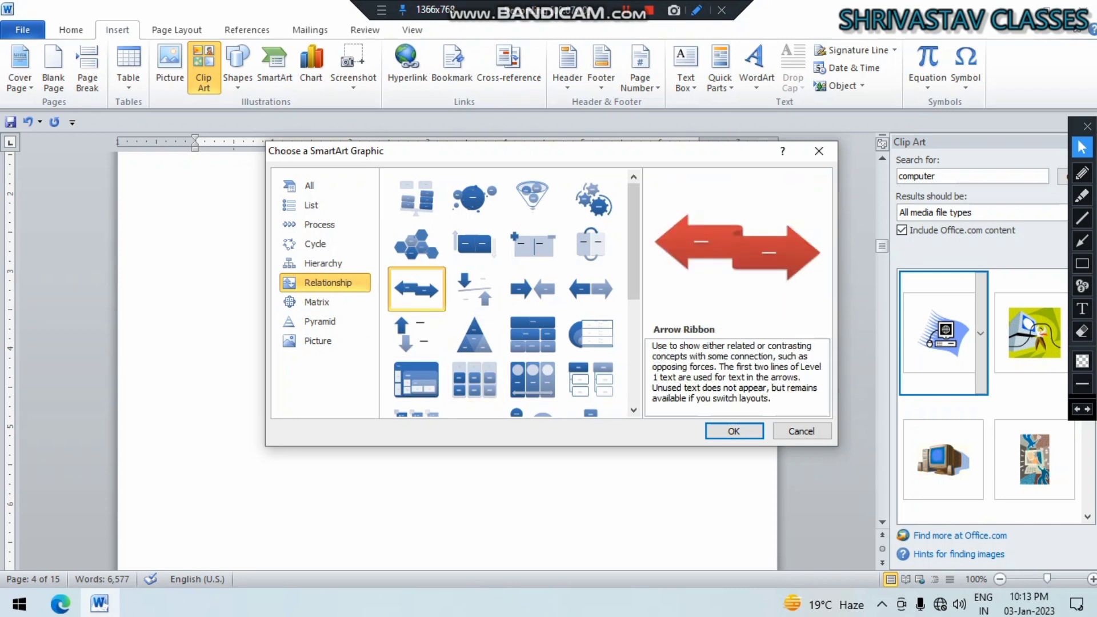
{"action": "key", "text": "Return"}
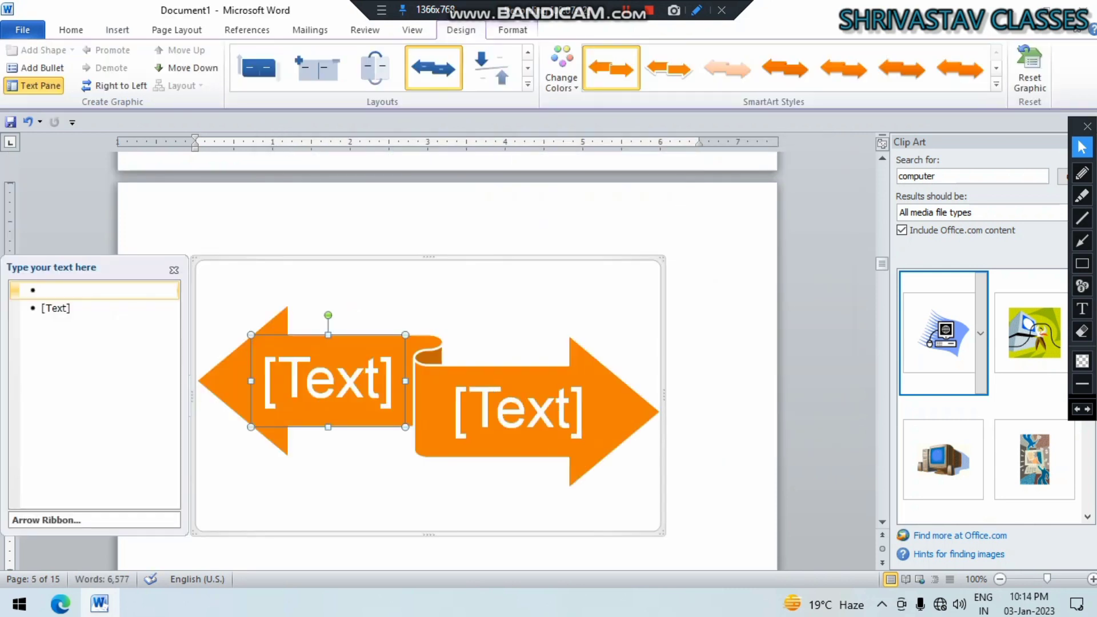
Step: Label the ribbon's left-pointing arrow EAST and its right-pointing arrow WEST, and apply the shaded orange sixth SmartArt style
{"action": "left_click", "coordinate": [328, 378]}
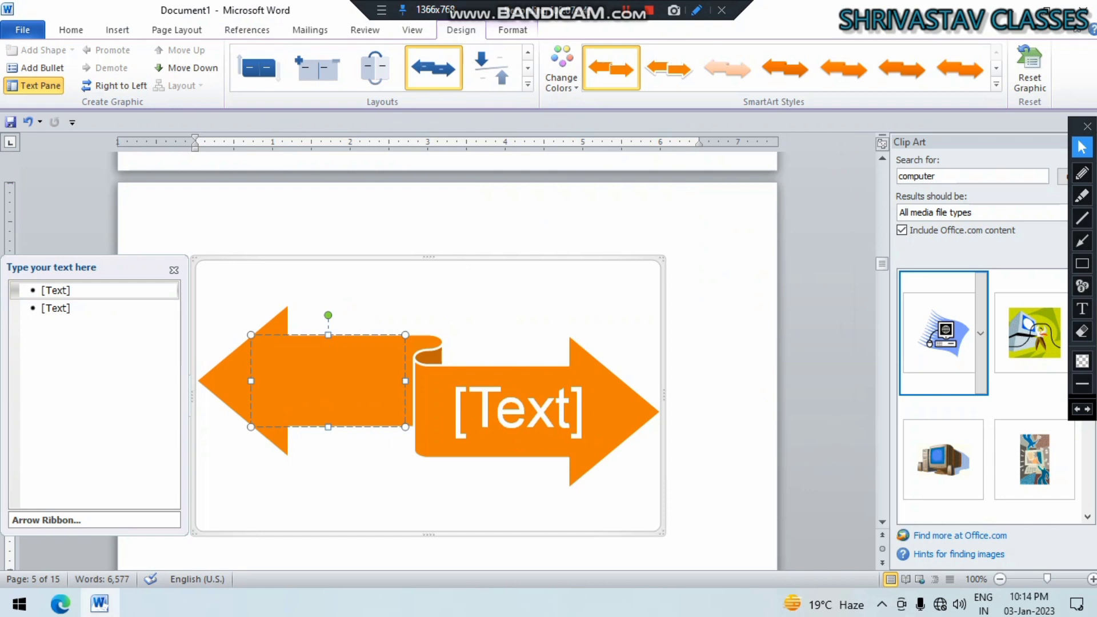
{"action": "type", "text": "E"}
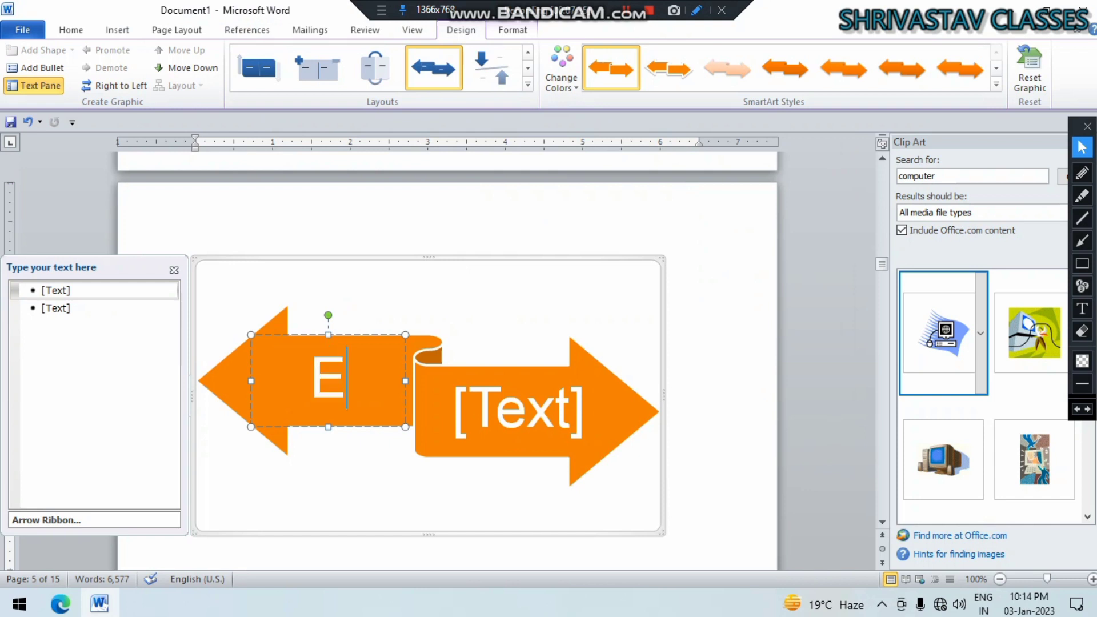
{"action": "type", "text": "AST"}
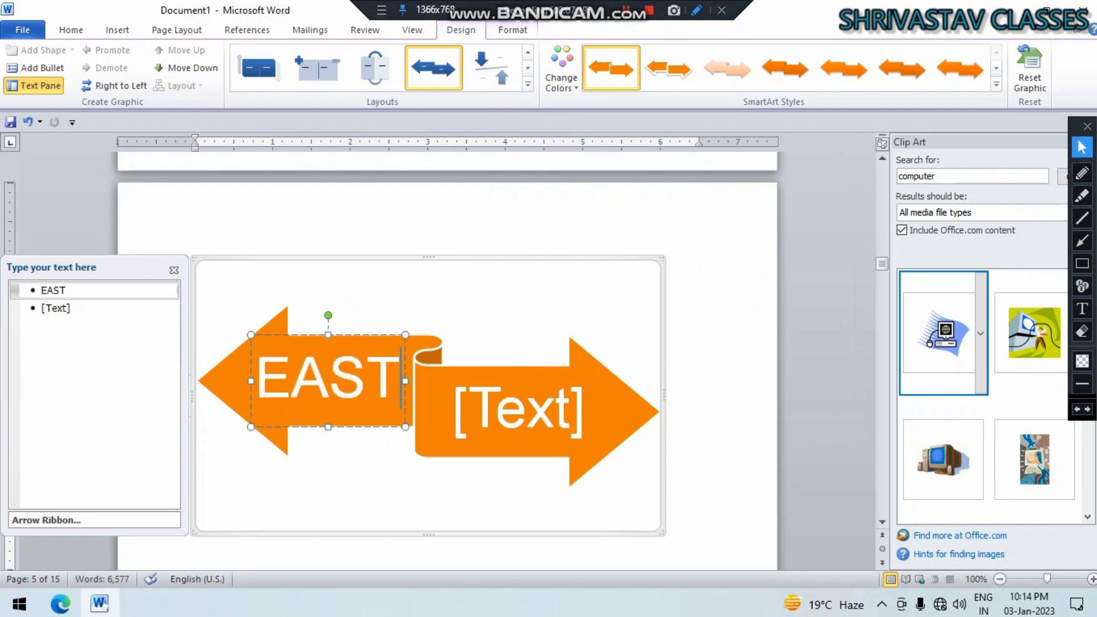
{"action": "left_click", "coordinate": [519, 410]}
{"action": "type", "text": "WEST"}
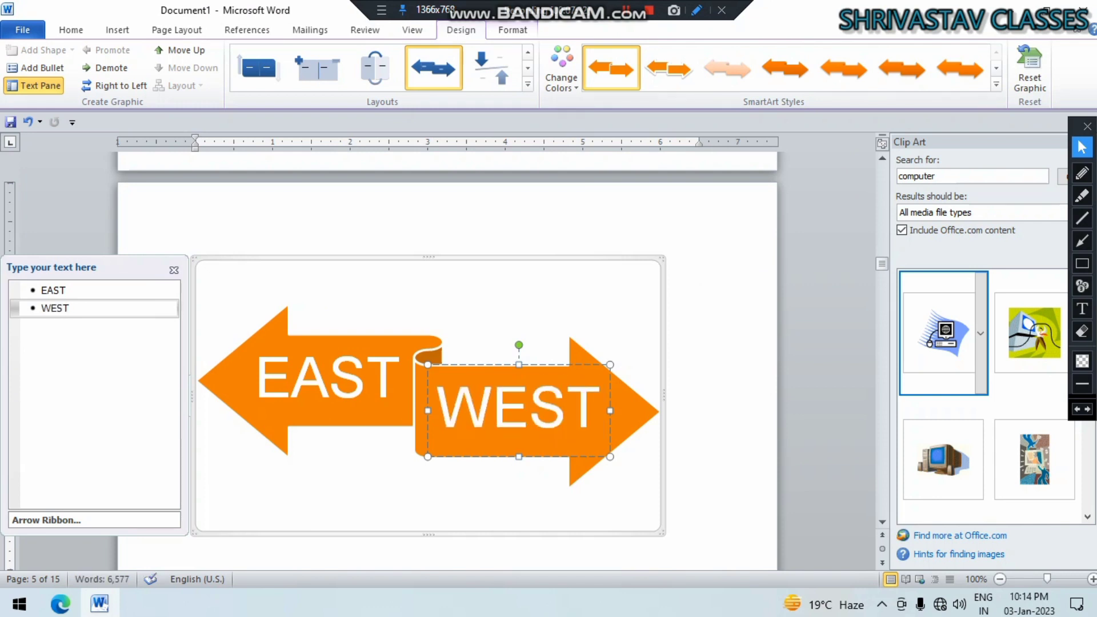
{"action": "left_click", "coordinate": [901, 68]}
{"action": "scroll", "coordinate": [520, 308], "scroll_direction": "down", "scroll_amount": 9}
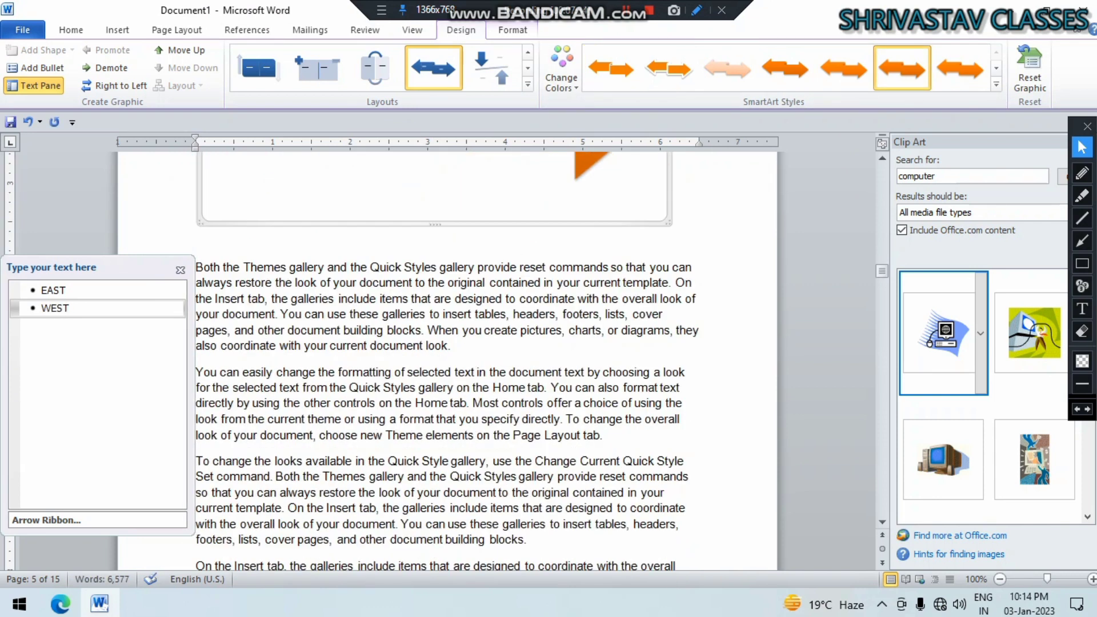
{"action": "left_click", "coordinate": [521, 308]}
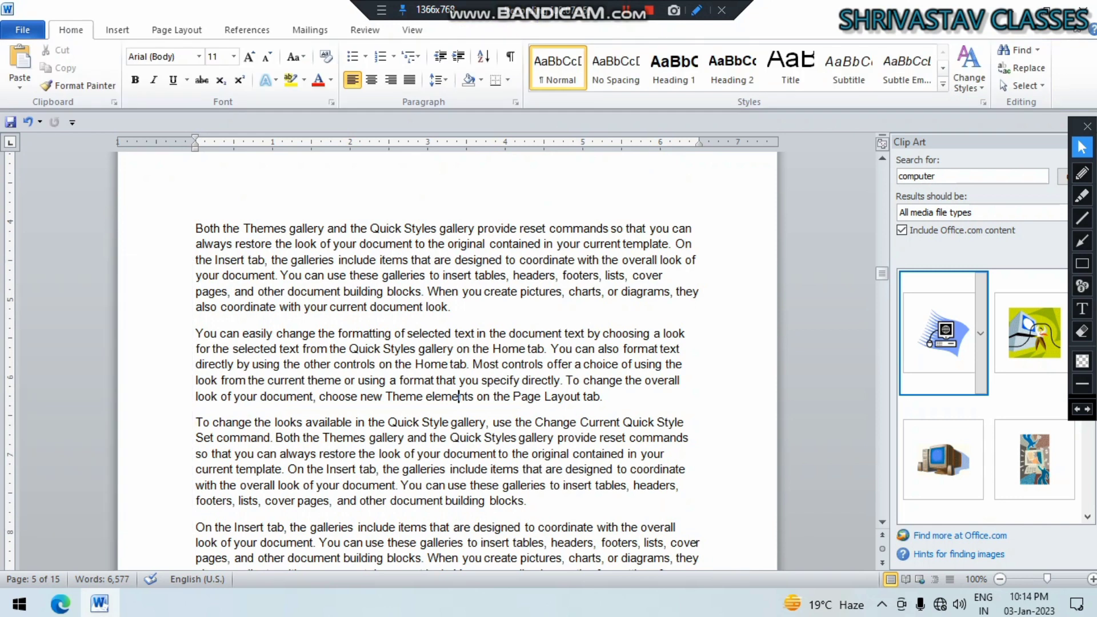
Step: Create a new blank document and insert a clustered column chart in it
{"action": "key", "text": "ctrl+n"}
{"action": "left_click", "coordinate": [117, 30]}
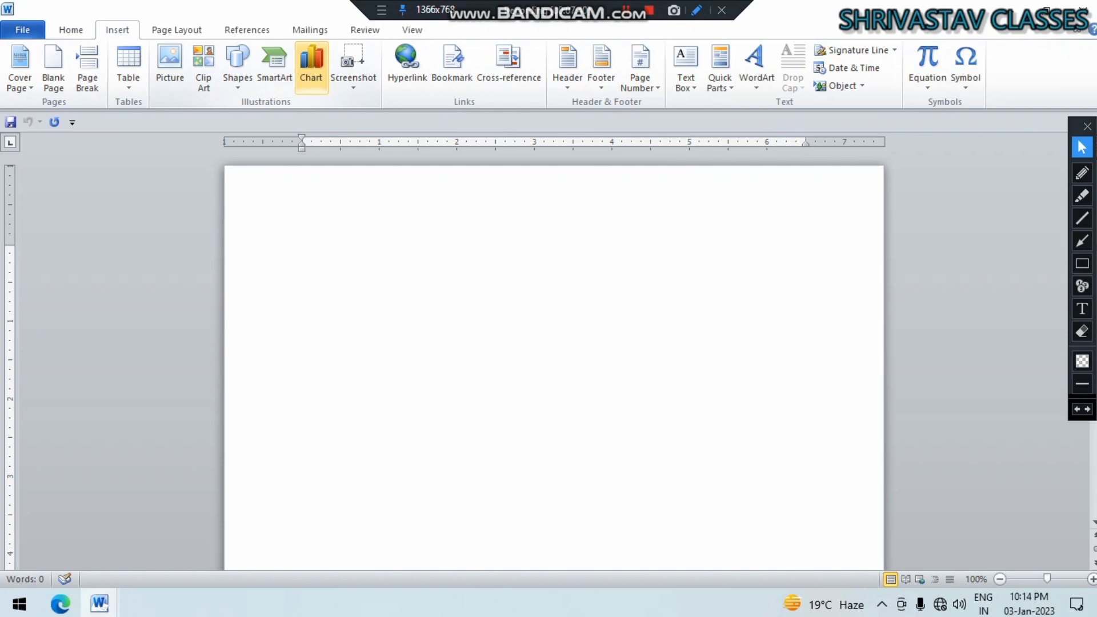
{"action": "left_click", "coordinate": [311, 63]}
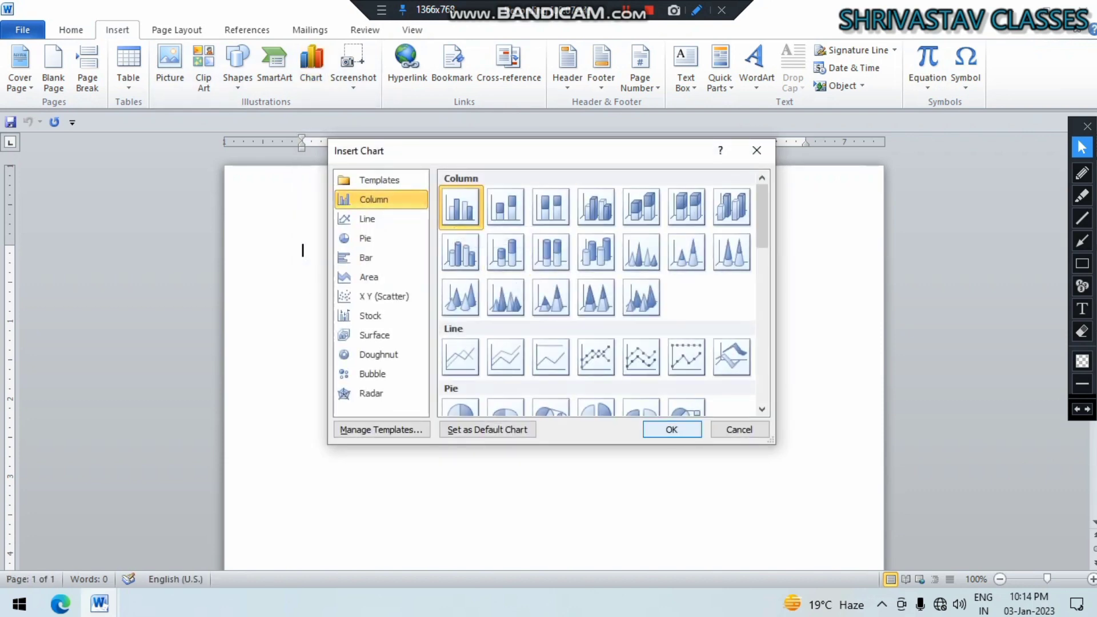
{"action": "left_click", "coordinate": [671, 429]}
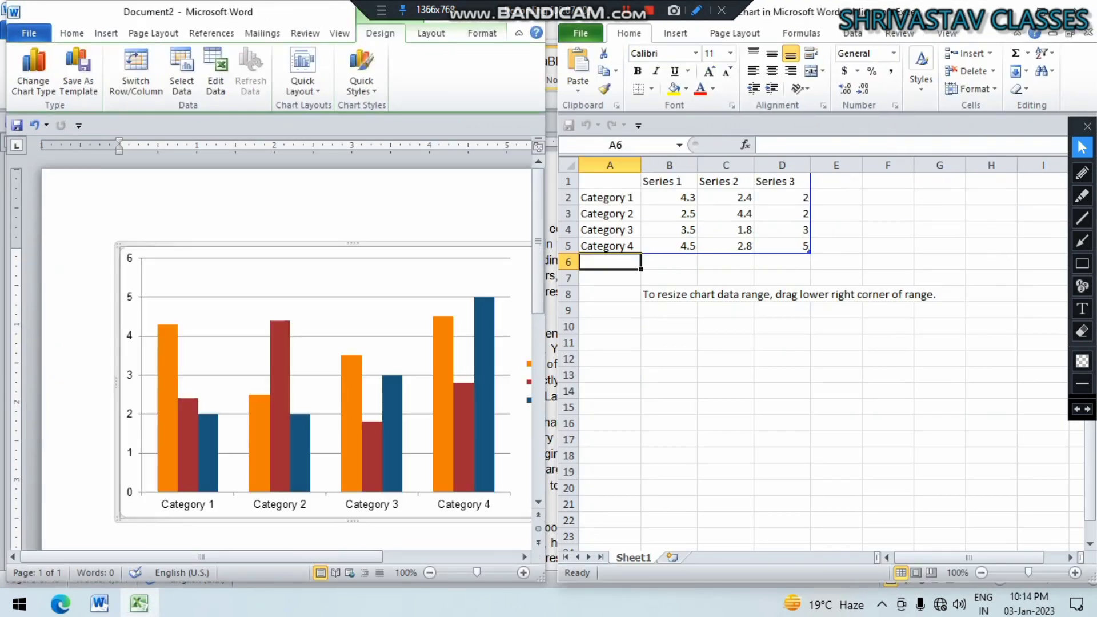
Step: Rename the three series headings in the chart's data sheet to 2020, 2021 and 2022
{"action": "left_click", "coordinate": [669, 181]}
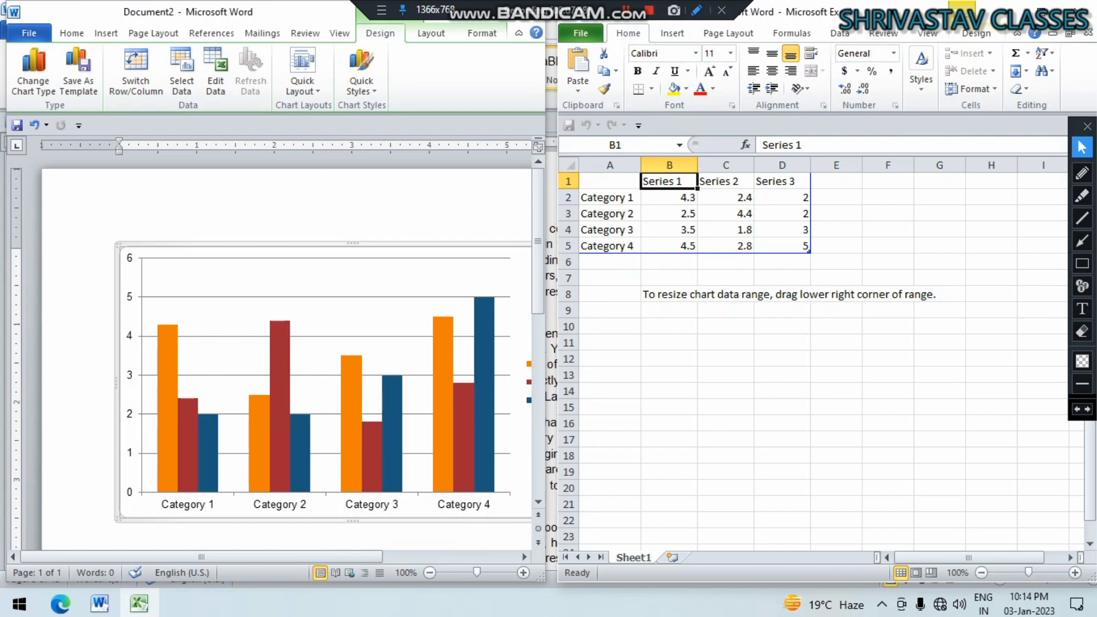
{"action": "left_click", "coordinate": [610, 197]}
{"action": "left_click", "coordinate": [609, 230]}
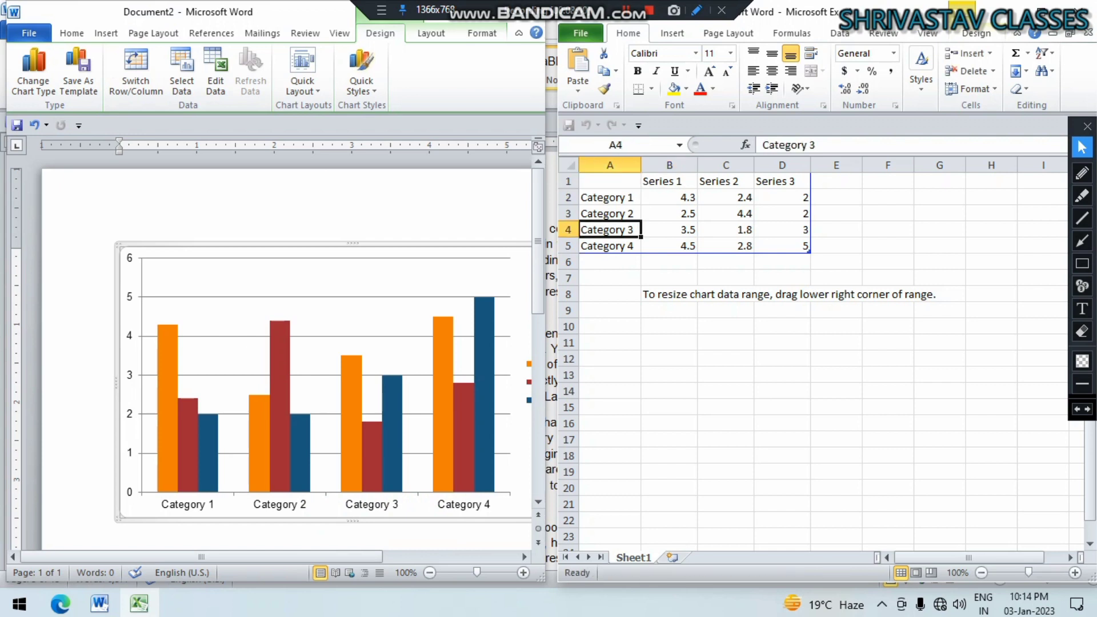
{"action": "left_click", "coordinate": [669, 181]}
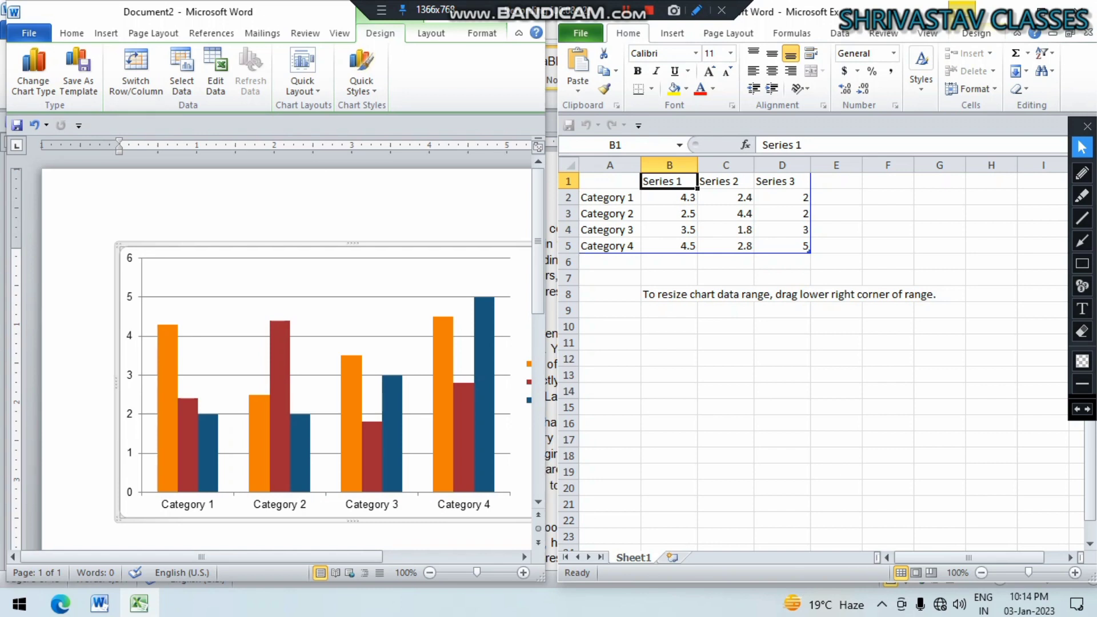
{"action": "type", "text": "20"}
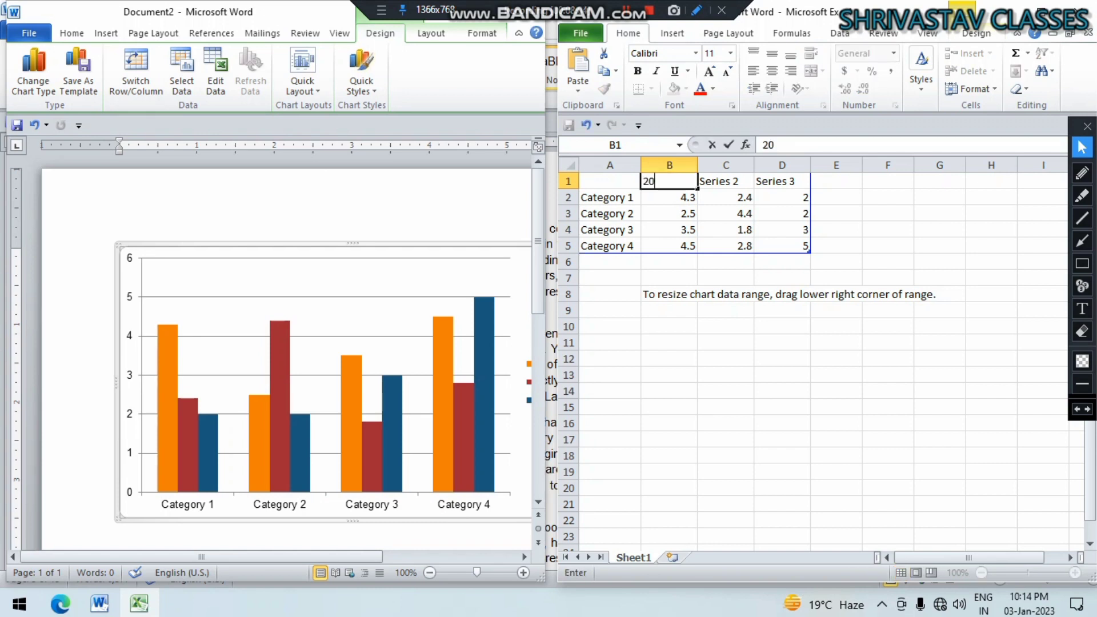
{"action": "type", "text": "21"}
{"action": "key", "text": "BackSpace"}
{"action": "type", "text": "0"}
{"action": "key", "text": "Tab"}
{"action": "type", "text": "20"}
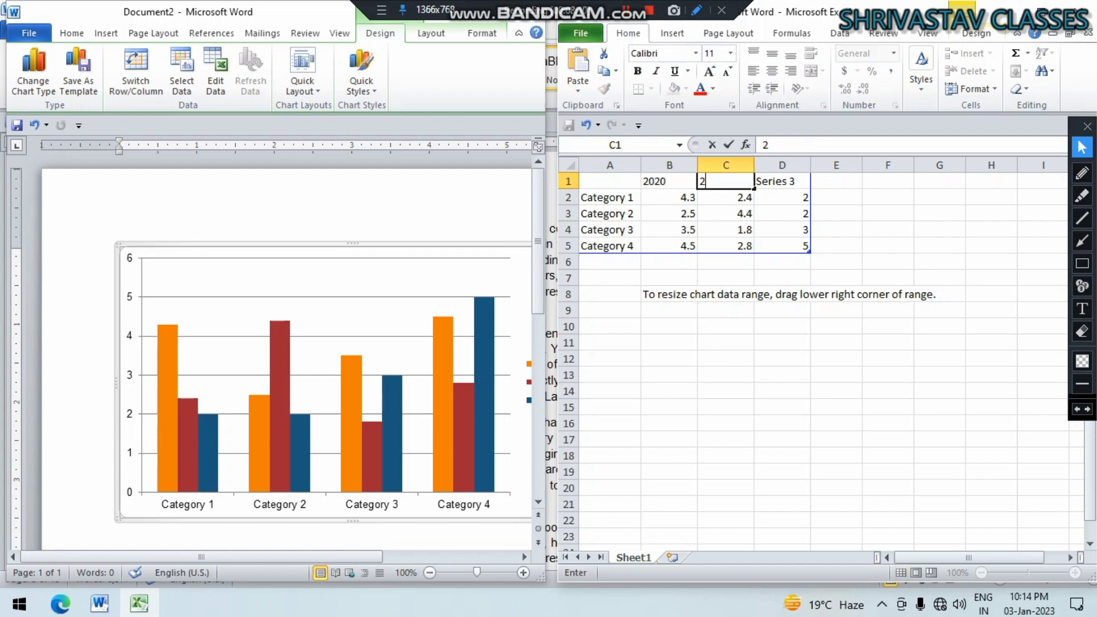
{"action": "type", "text": "21"}
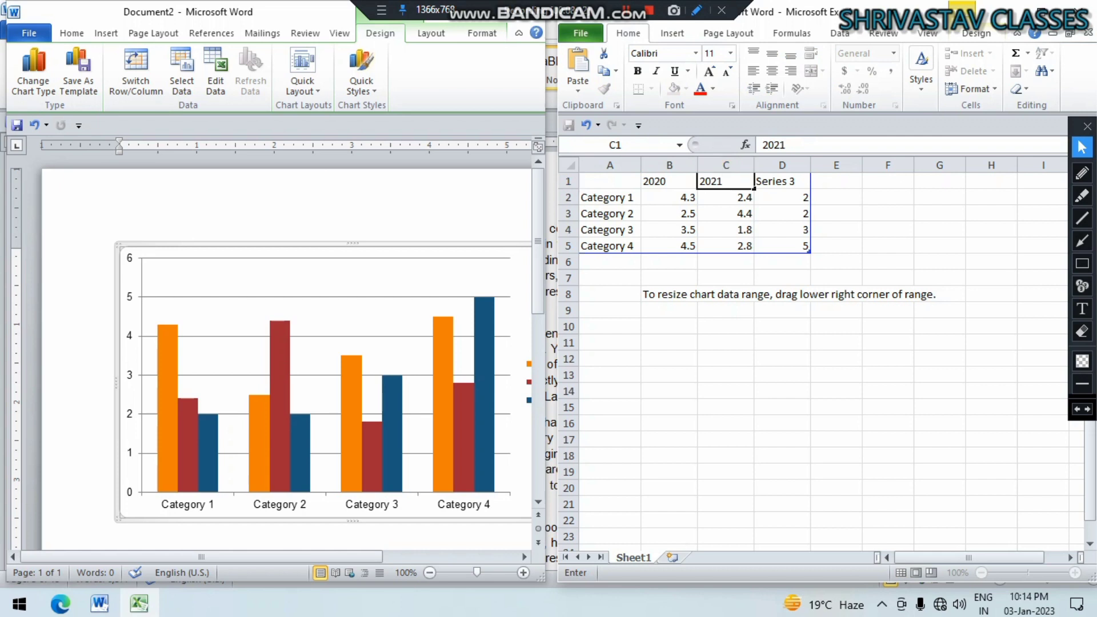
{"action": "key", "text": "Tab"}
{"action": "type", "text": "2022"}
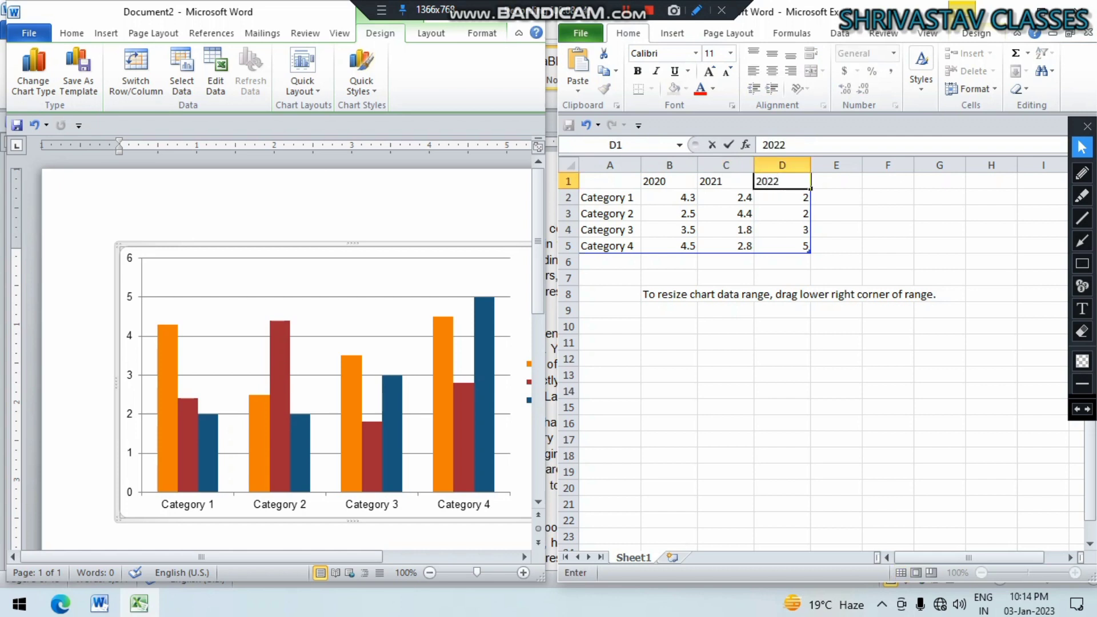
{"action": "key", "text": "Tab"}
Step: Rename the first three categories in the chart data to VIRAT, RAHUL and SURYAKUMAR
{"action": "type", "text": "VIEAR"}
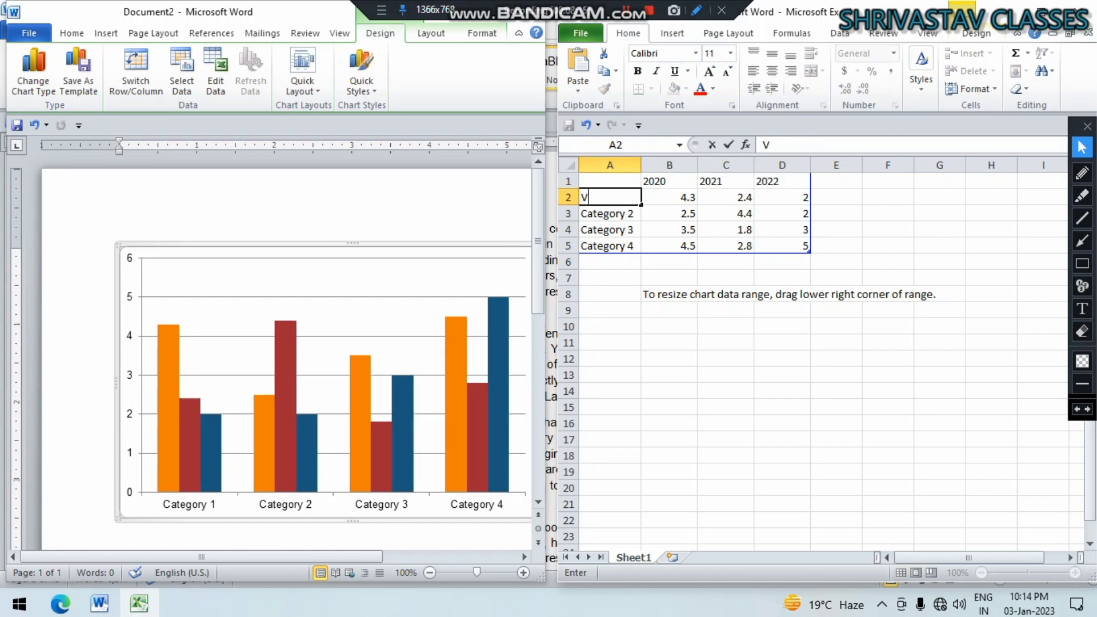
{"action": "key", "text": "BackSpace"}
{"action": "key", "text": "BackSpace"}
{"action": "key", "text": "BackSpace"}
{"action": "type", "text": "RAT"}
{"action": "key", "text": "Return"}
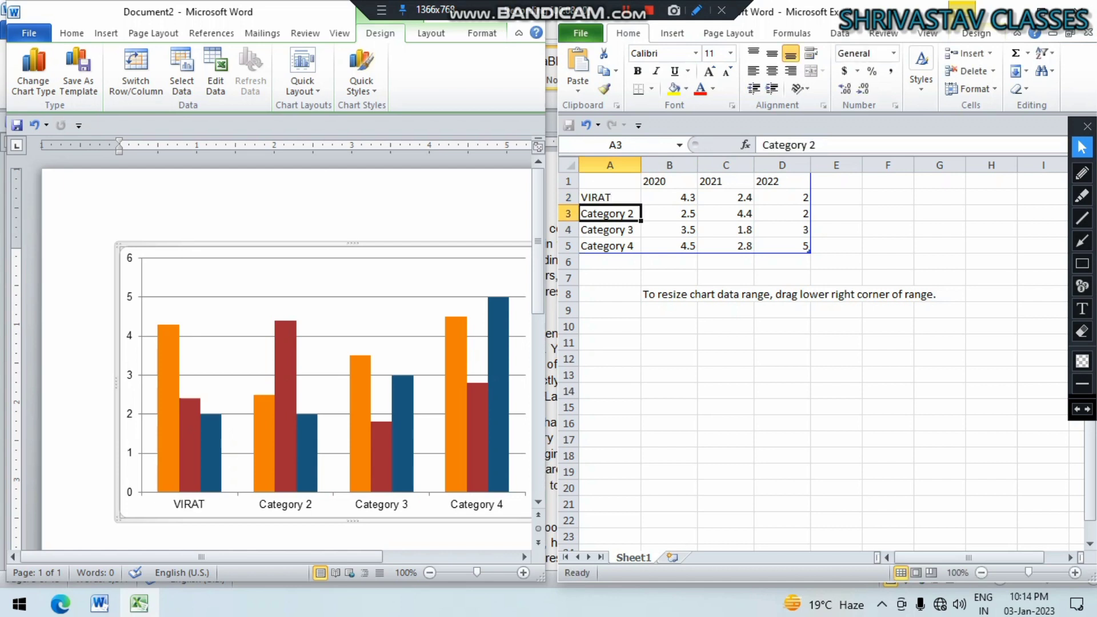
{"action": "type", "text": "RAHUL"}
{"action": "key", "text": "Return"}
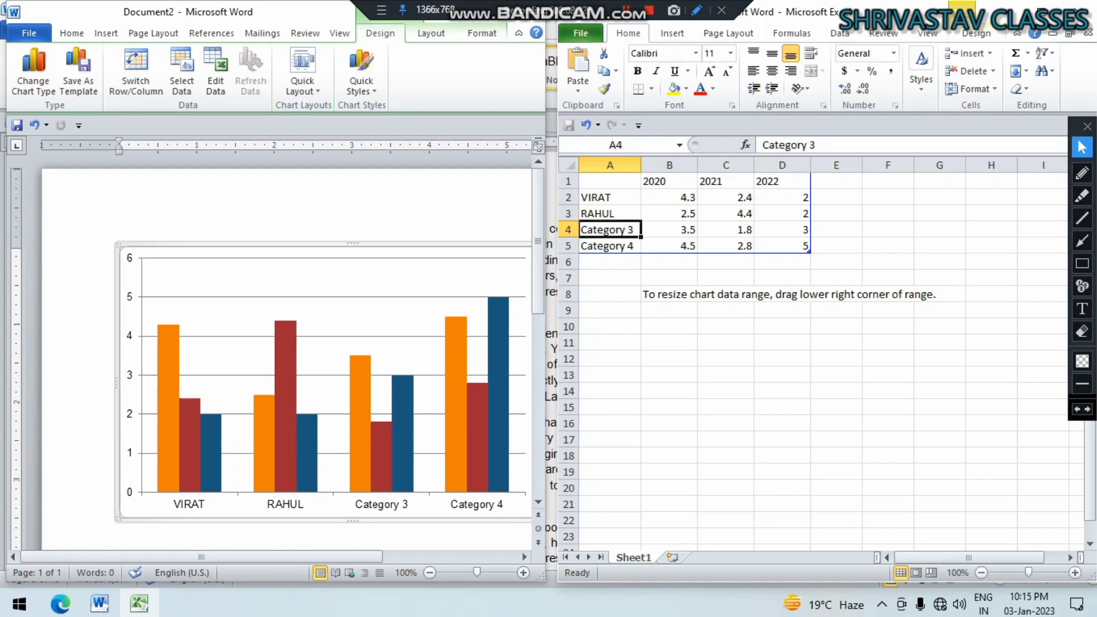
{"action": "type", "text": "SURYAKUMAR"}
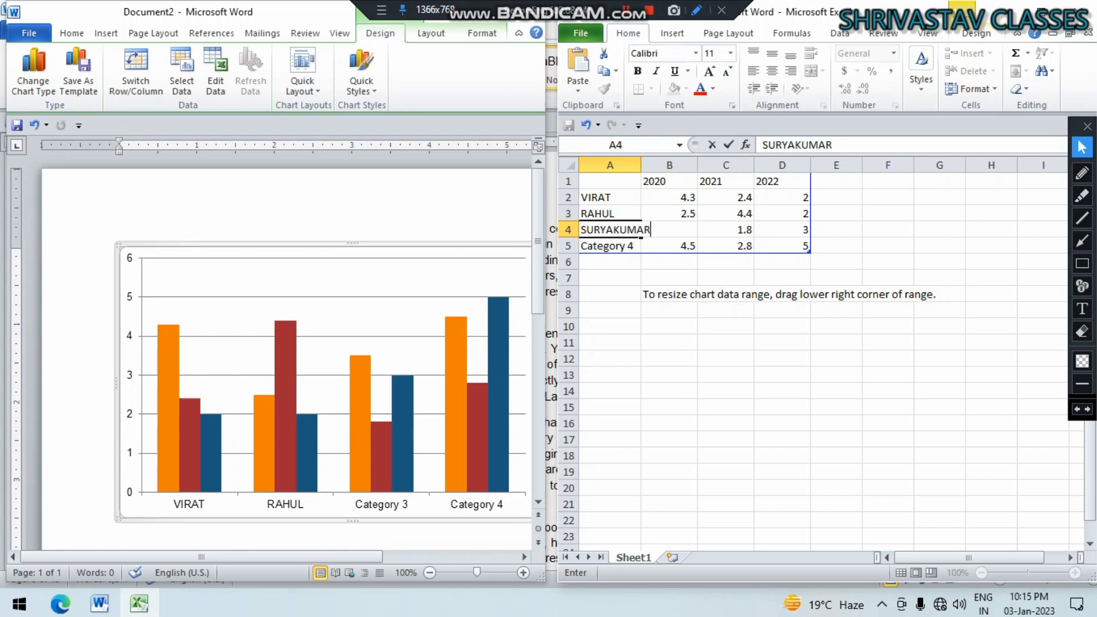
{"action": "key", "text": "Return"}
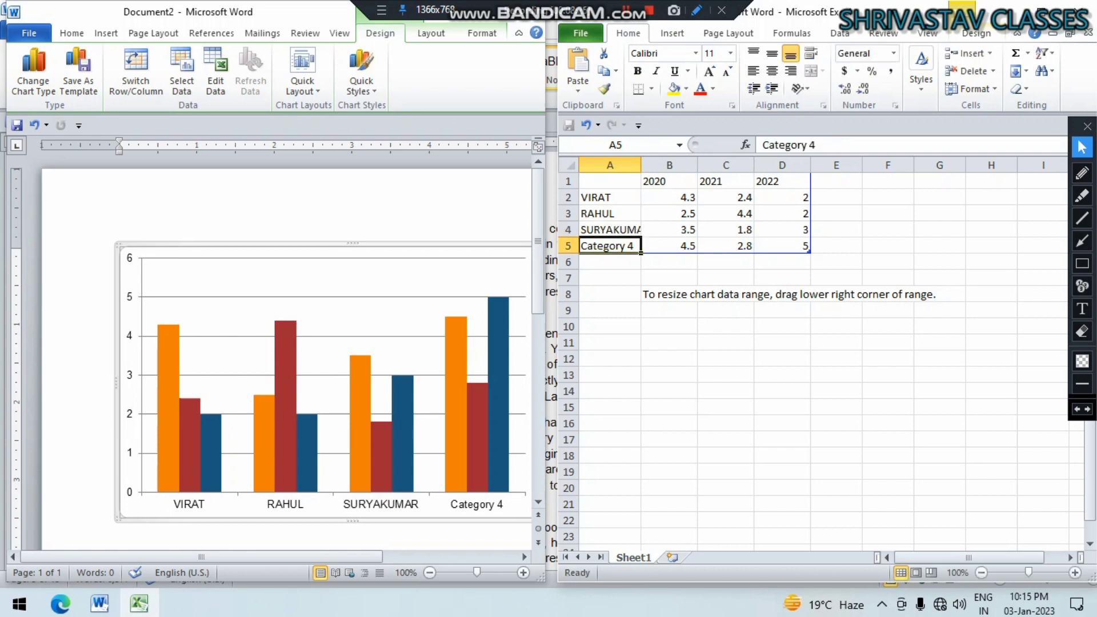
Step: Autofit the category column's width in the chart data sheet and rename the fourth category to ISHAN
{"action": "key", "text": "alt+h"}
{"action": "key", "text": "o"}
{"action": "key", "text": "i"}
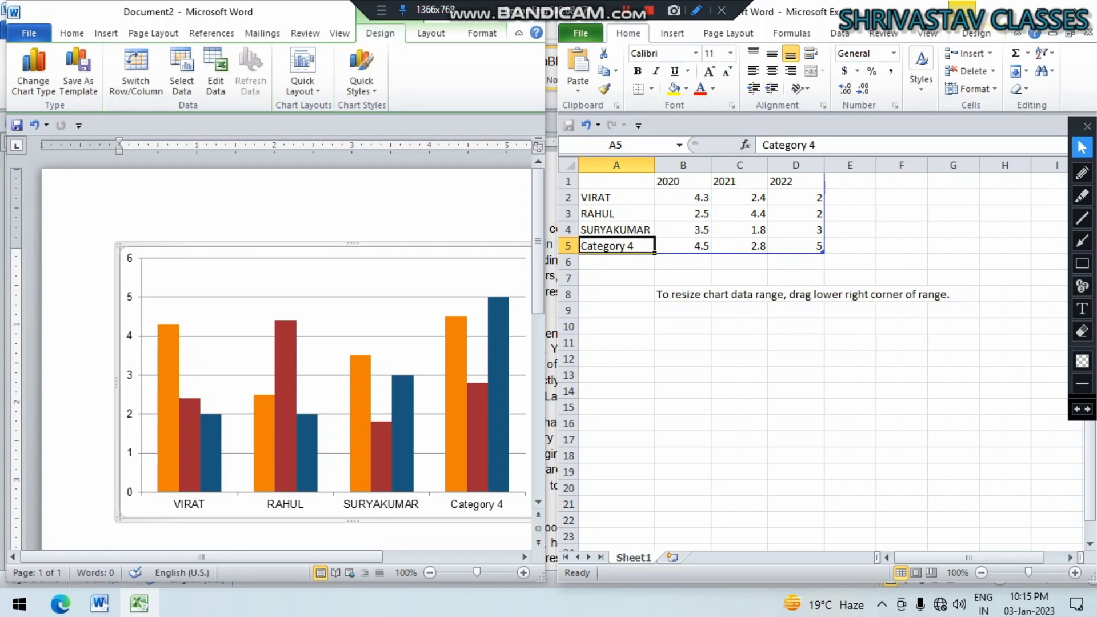
{"action": "type", "text": "ISHAN"}
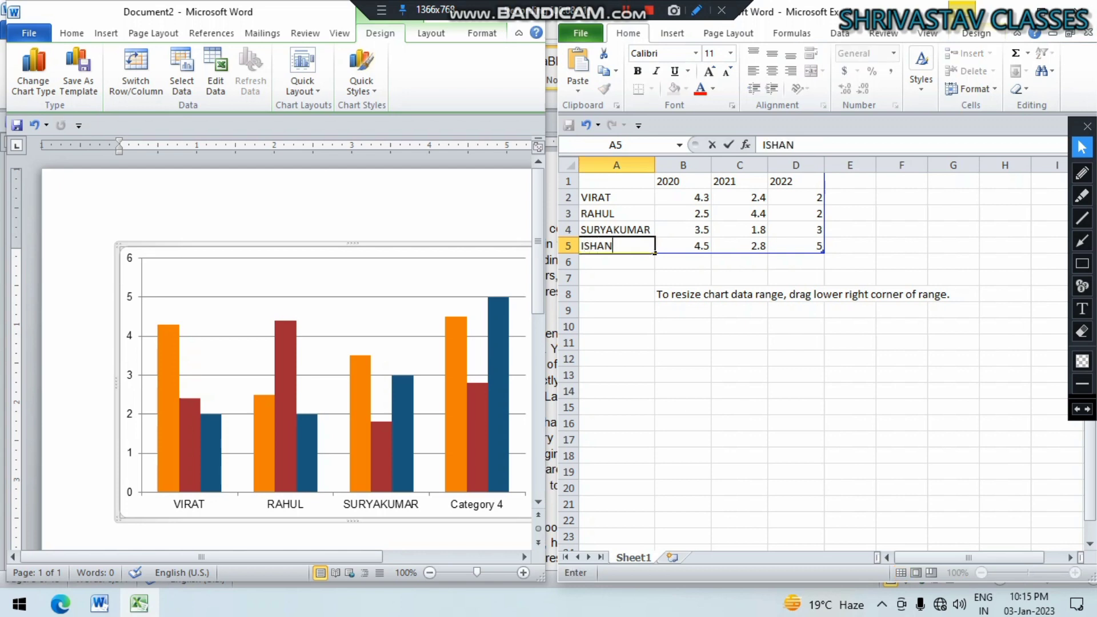
{"action": "key", "text": "Tab"}
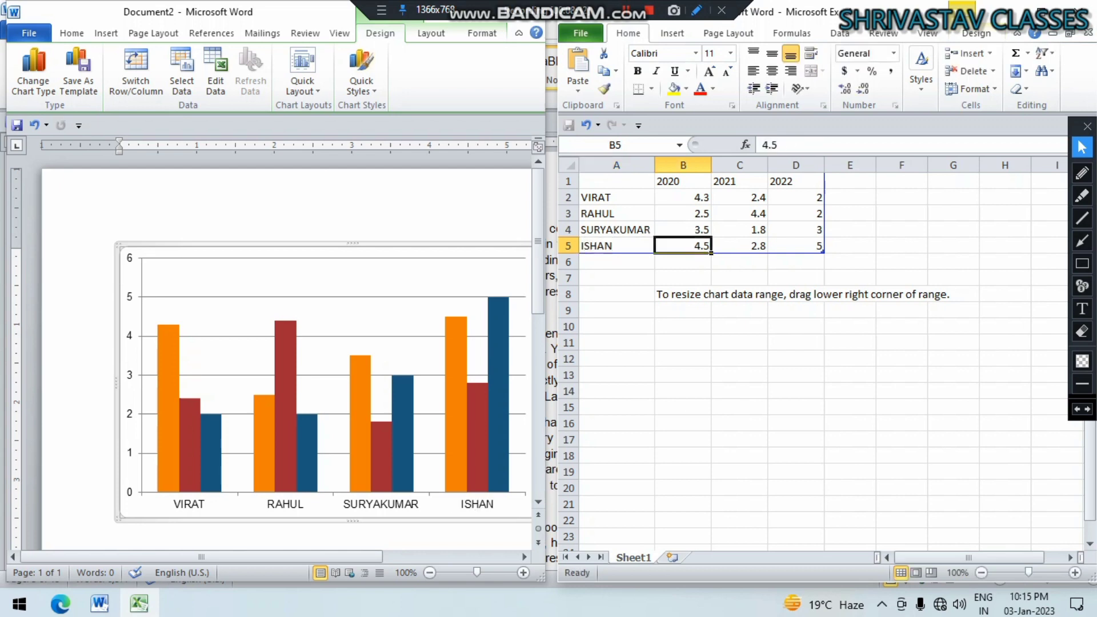
Step: Set VIRAT's chart values to 50 for 2020, 65 for 2021 and 80 for 2022
{"action": "left_click", "coordinate": [683, 198]}
{"action": "type", "text": "50"}
{"action": "key", "text": "Tab"}
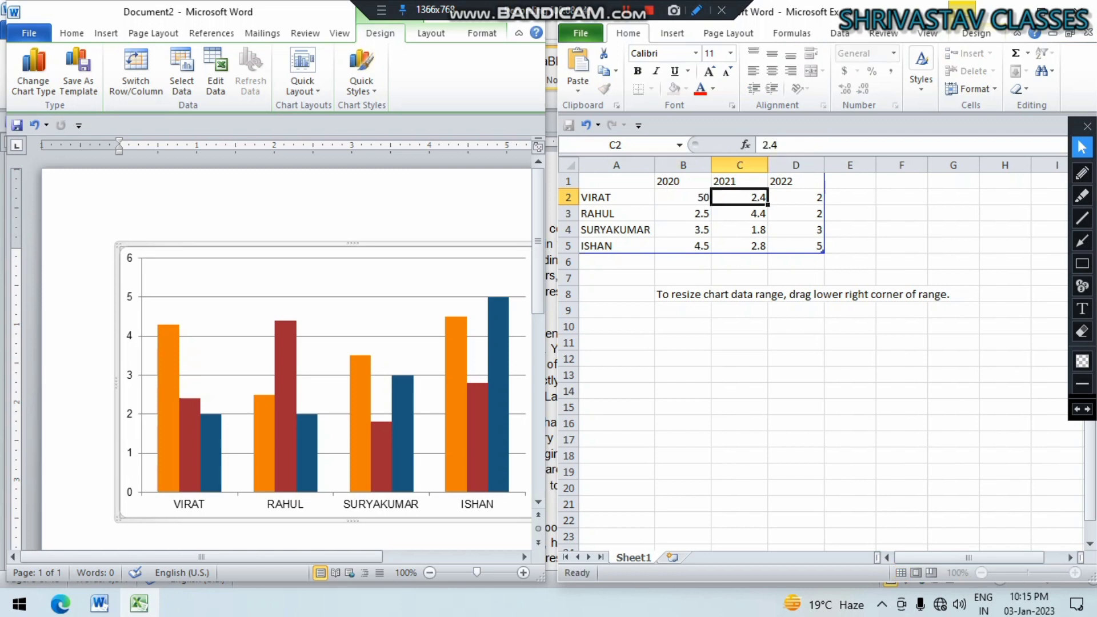
{"action": "type", "text": "65"}
{"action": "key", "text": "Tab"}
{"action": "type", "text": "80"}
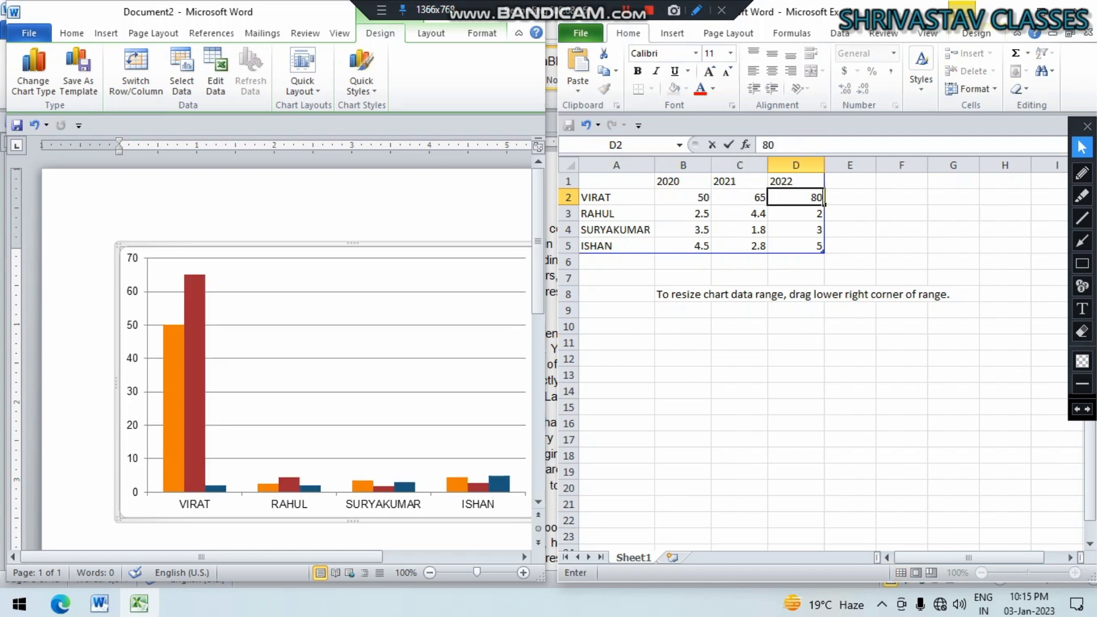
{"action": "key", "text": "Return"}
Step: Set RAHUL's chart values to 54 for 2020, 54 for 2021 and 58 for 2022
{"action": "type", "text": "54"}
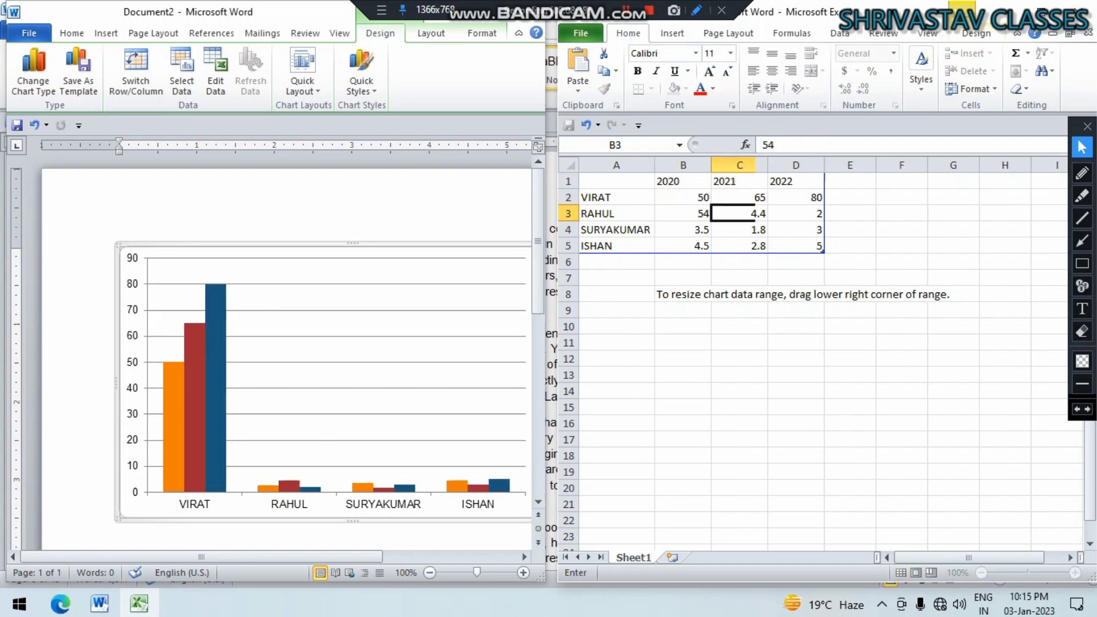
{"action": "key", "text": "Tab"}
{"action": "type", "text": "54"}
{"action": "key", "text": "Tab"}
{"action": "type", "text": "58"}
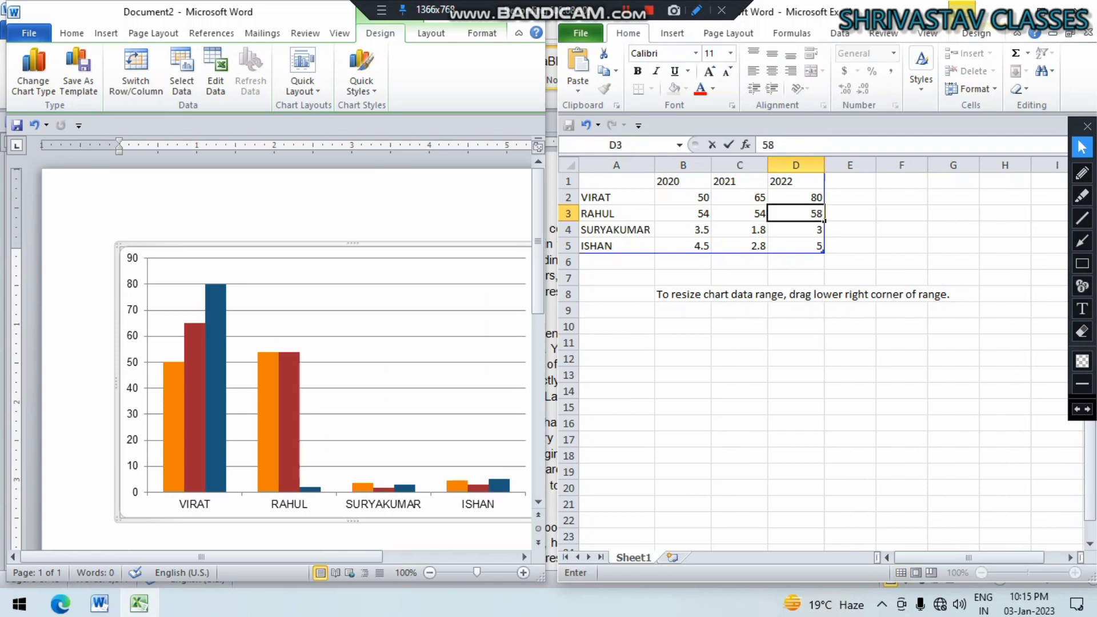
{"action": "key", "text": "Return"}
Step: Set SURYAKUMAR's chart values to 90 for 2020, 85 for 2021 and 87 for 2022
{"action": "type", "text": "90"}
{"action": "key", "text": "Tab"}
{"action": "type", "text": "85"}
{"action": "key", "text": "Tab"}
{"action": "type", "text": "87"}
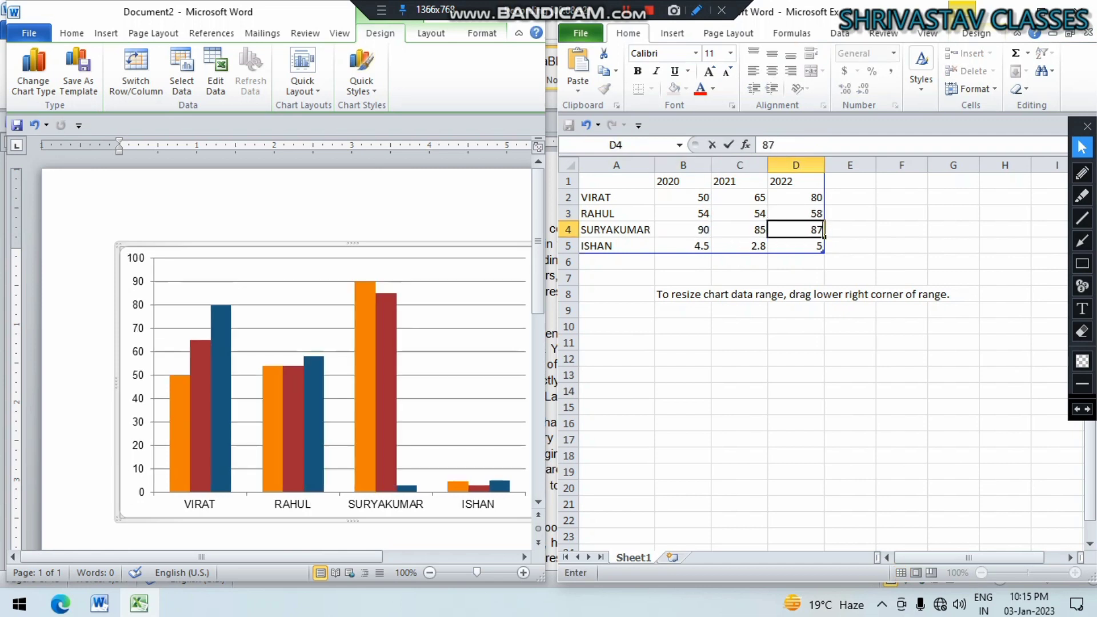
{"action": "key", "text": "Tab"}
{"action": "key", "text": "Tab"}
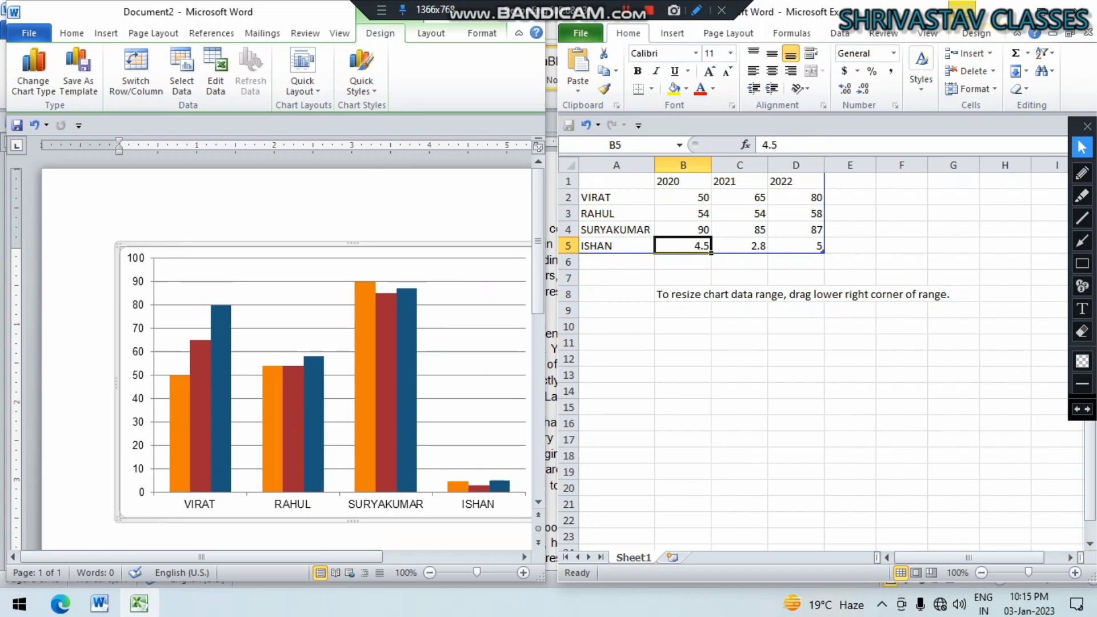
Step: Set ISHAN's chart values to 50 for 2020, 65 for 2021 and 65 for 2022
{"action": "type", "text": "50"}
{"action": "key", "text": "Tab"}
{"action": "type", "text": "65"}
{"action": "key", "text": "Tab"}
{"action": "type", "text": "65"}
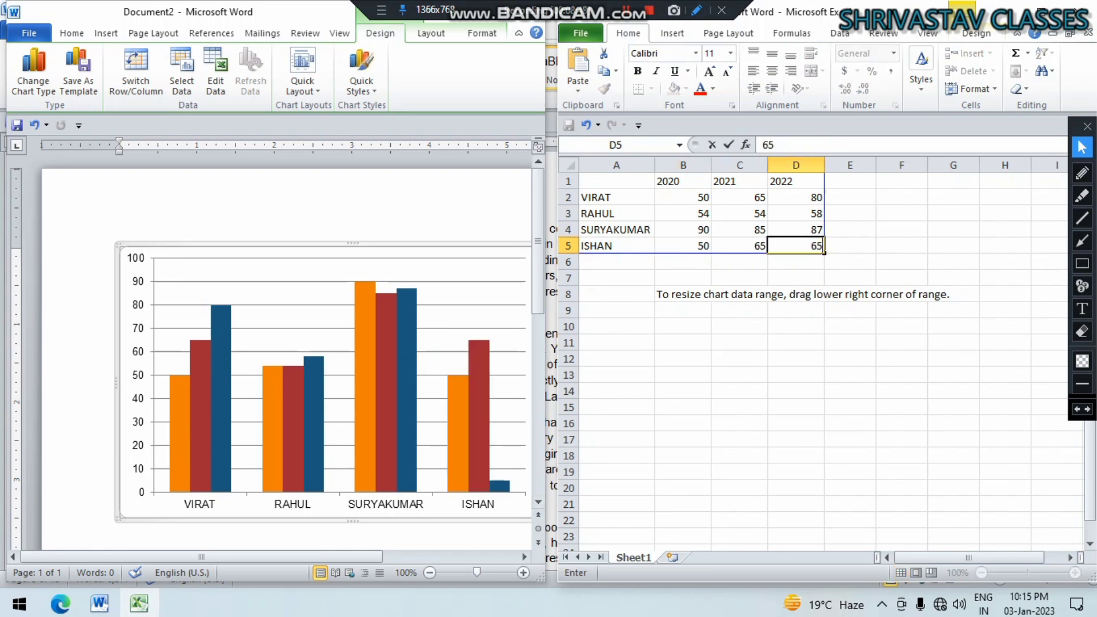
{"action": "left_click_drag", "start_coordinate": [201, 556], "coordinate": [257, 556]}
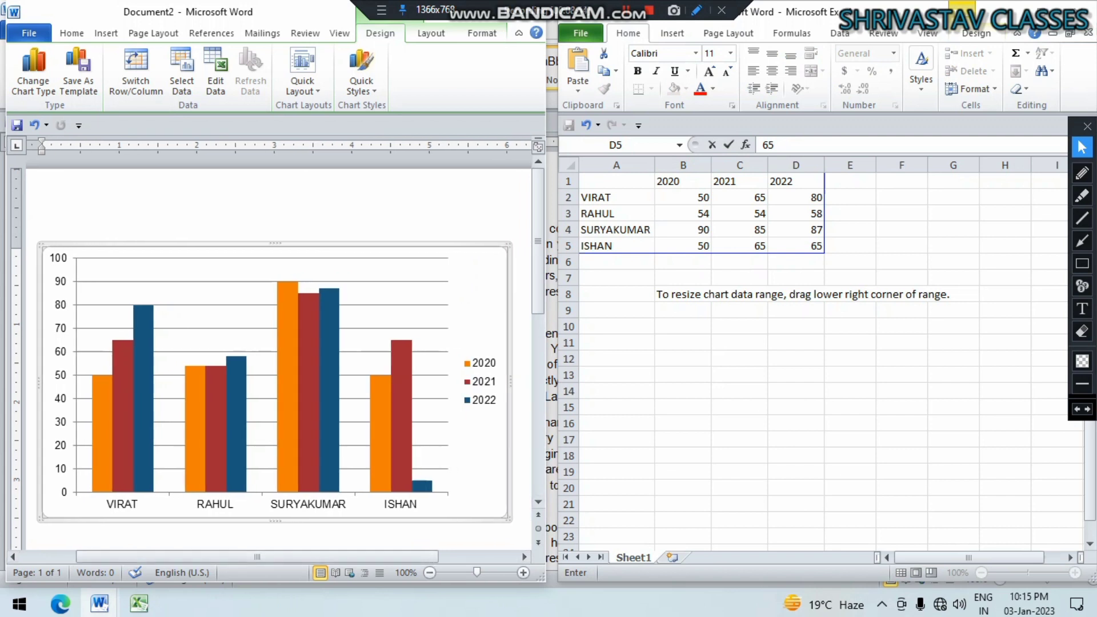
{"action": "left_click", "coordinate": [796, 245]}
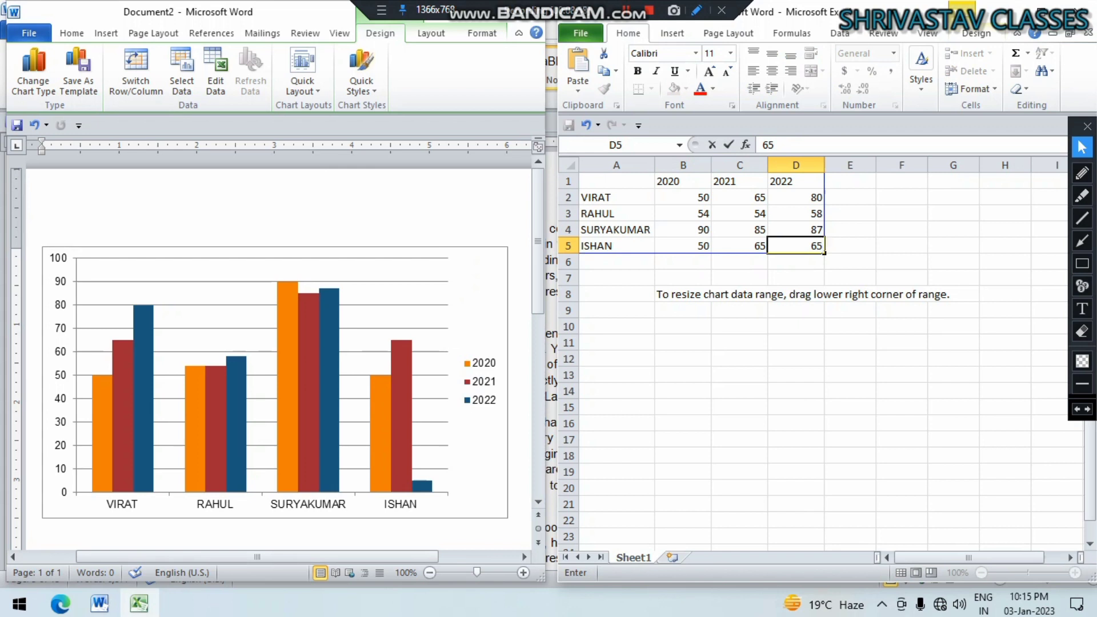
{"action": "key", "text": "Tab"}
{"action": "key", "text": "Tab"}
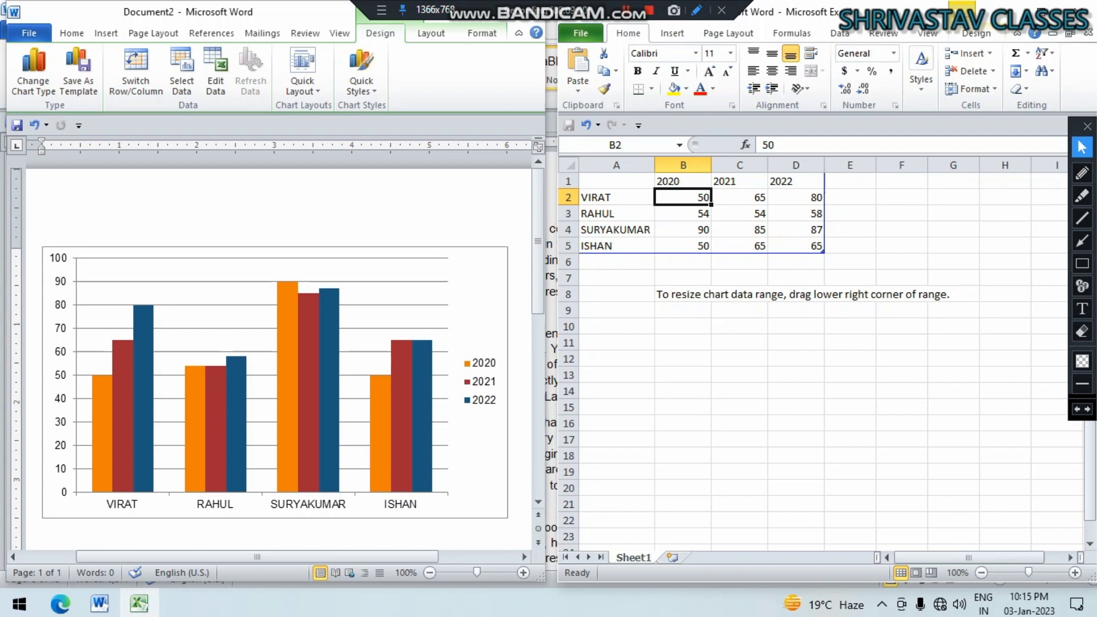
Step: Examine each category's yearly values in the data sheet against the columns in the chart
{"action": "left_click", "coordinate": [617, 214]}
{"action": "left_click", "coordinate": [683, 213]}
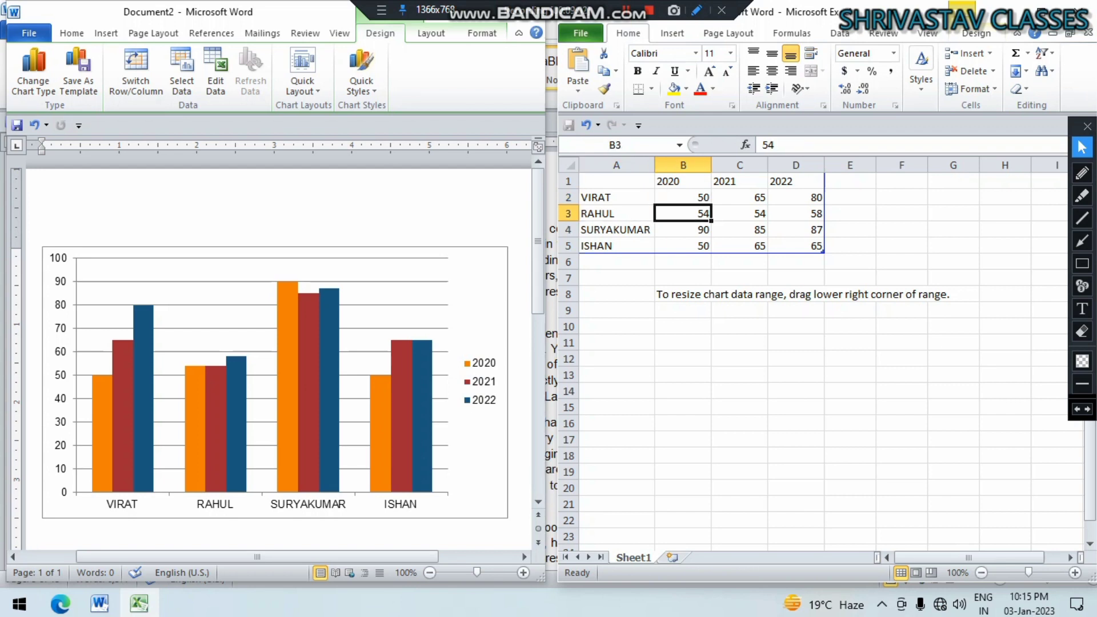
{"action": "left_click", "coordinate": [616, 230]}
{"action": "left_click", "coordinate": [739, 230]}
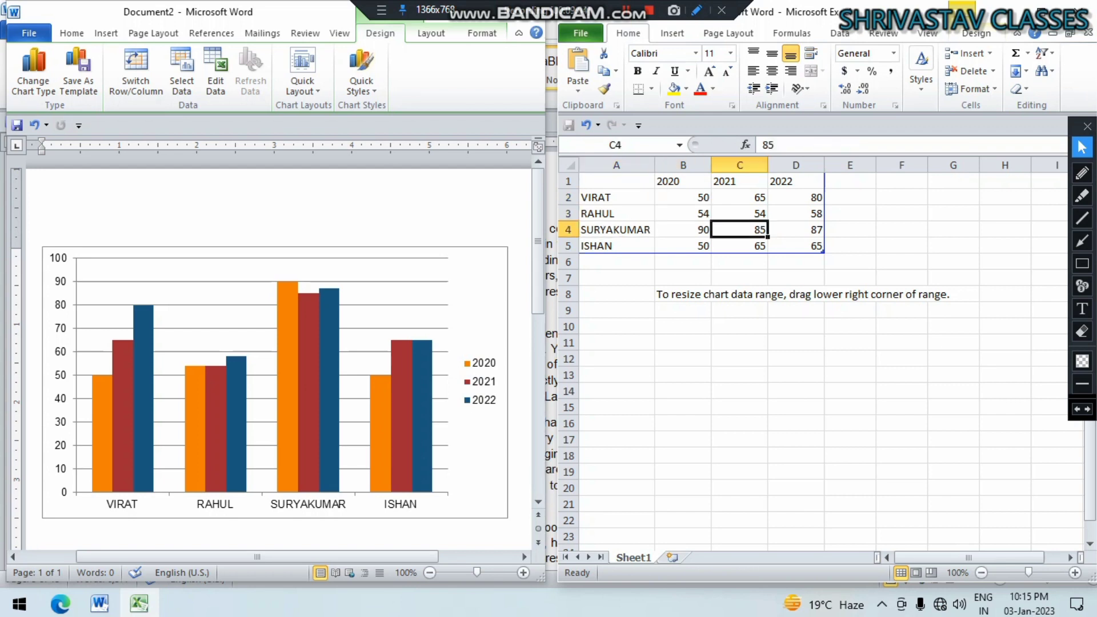
{"action": "left_click", "coordinate": [616, 246]}
{"action": "left_click", "coordinate": [682, 245]}
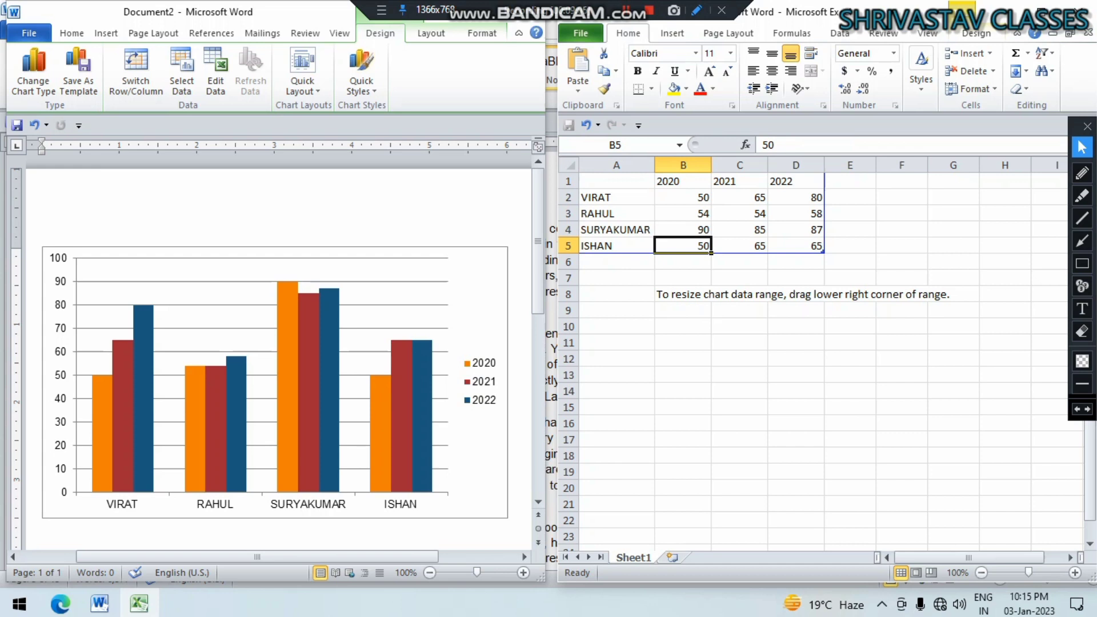
{"action": "left_click", "coordinate": [739, 197]}
{"action": "left_click", "coordinate": [739, 213]}
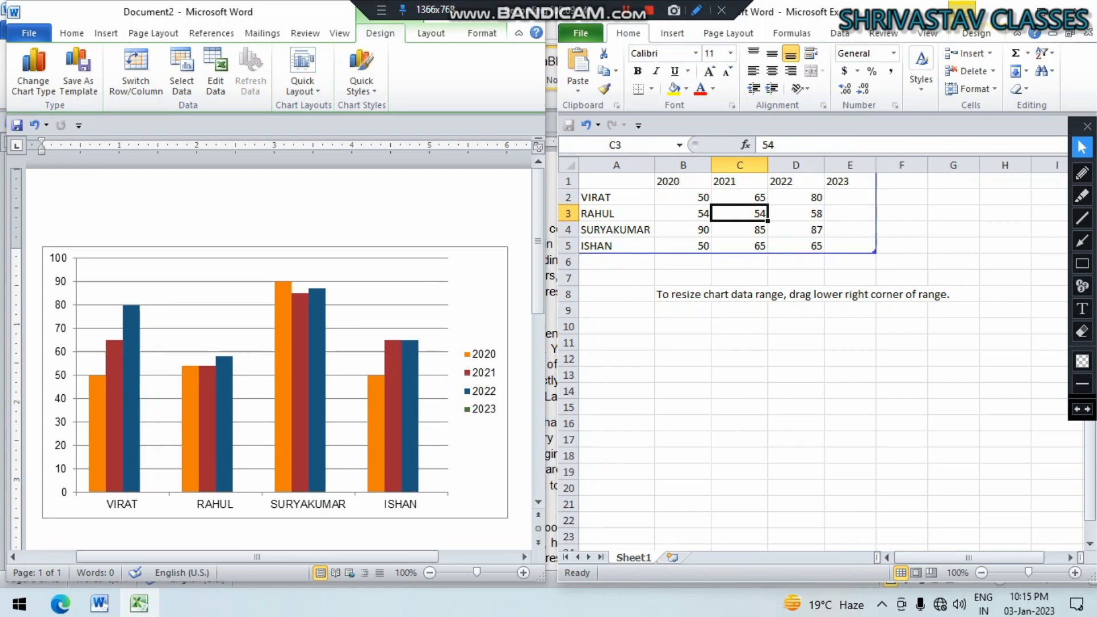
Step: Extend the chart's data range down to row 6 with the 2023 column included, and maximize the chart document's window
{"action": "left_click_drag", "start_coordinate": [873, 252], "coordinate": [876, 268]}
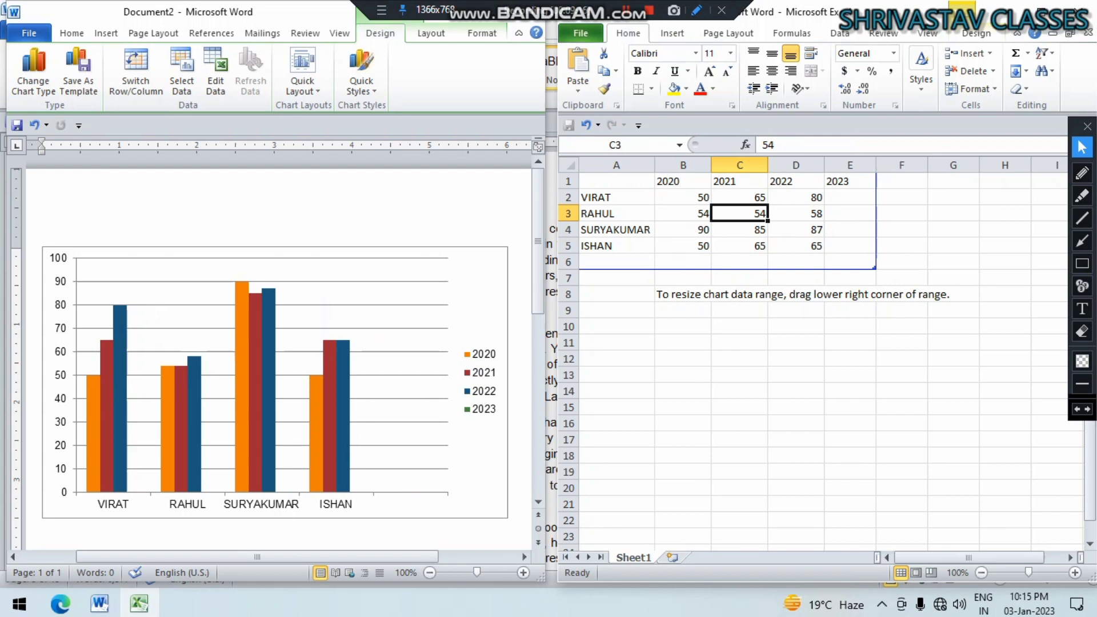
{"action": "left_click", "coordinate": [254, 251]}
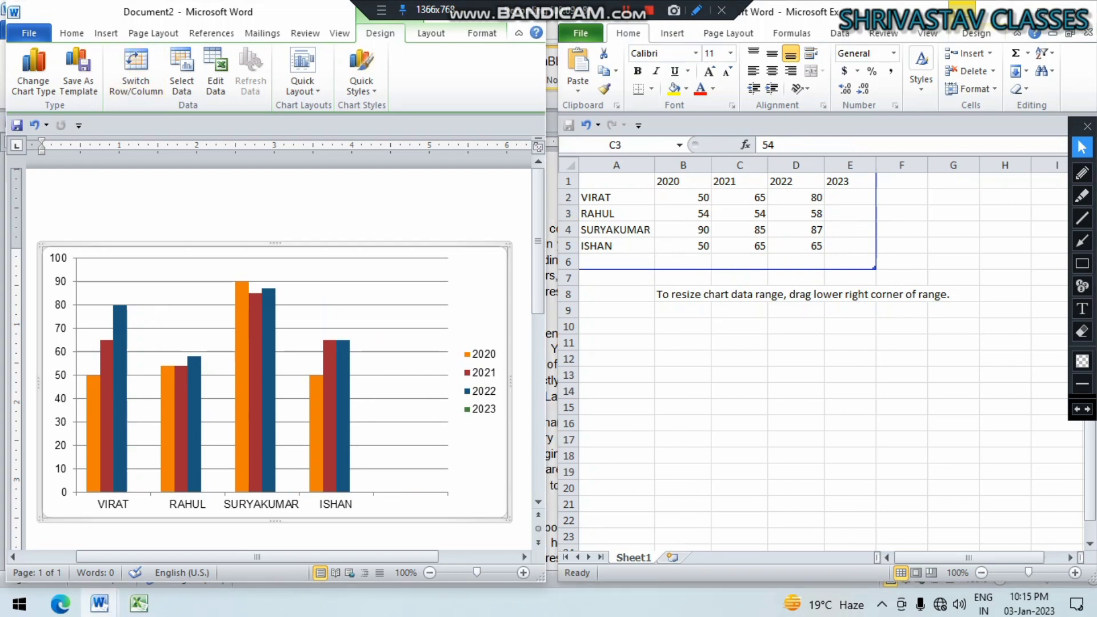
{"action": "left_click", "coordinate": [106, 33]}
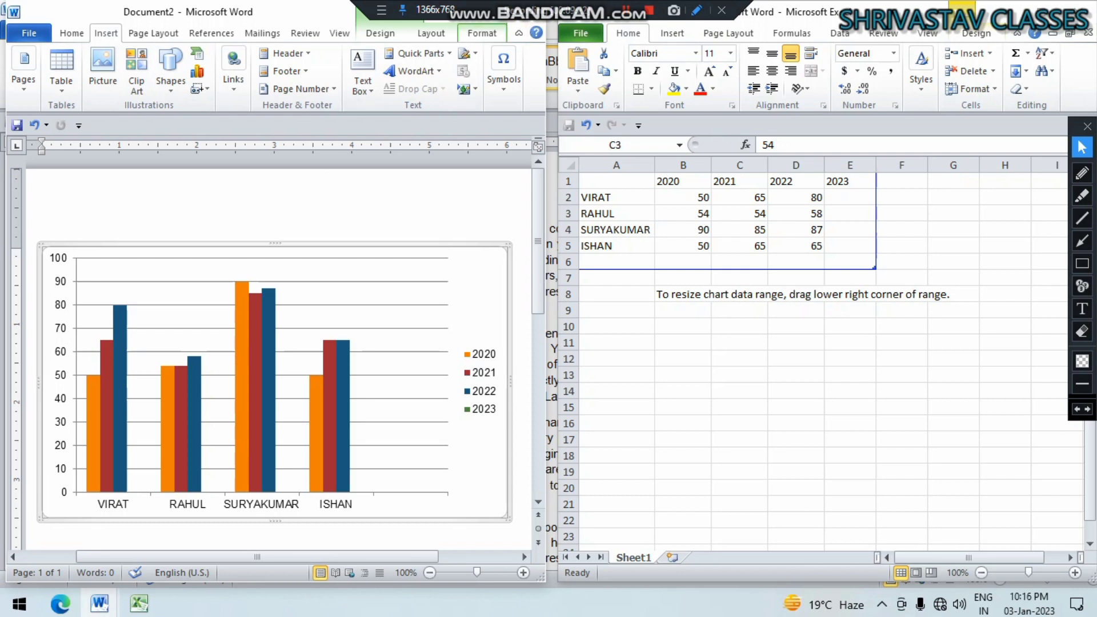
{"action": "left_click_drag", "start_coordinate": [274, 16], "coordinate": [294, 102]}
{"action": "left_click", "coordinate": [509, 98]}
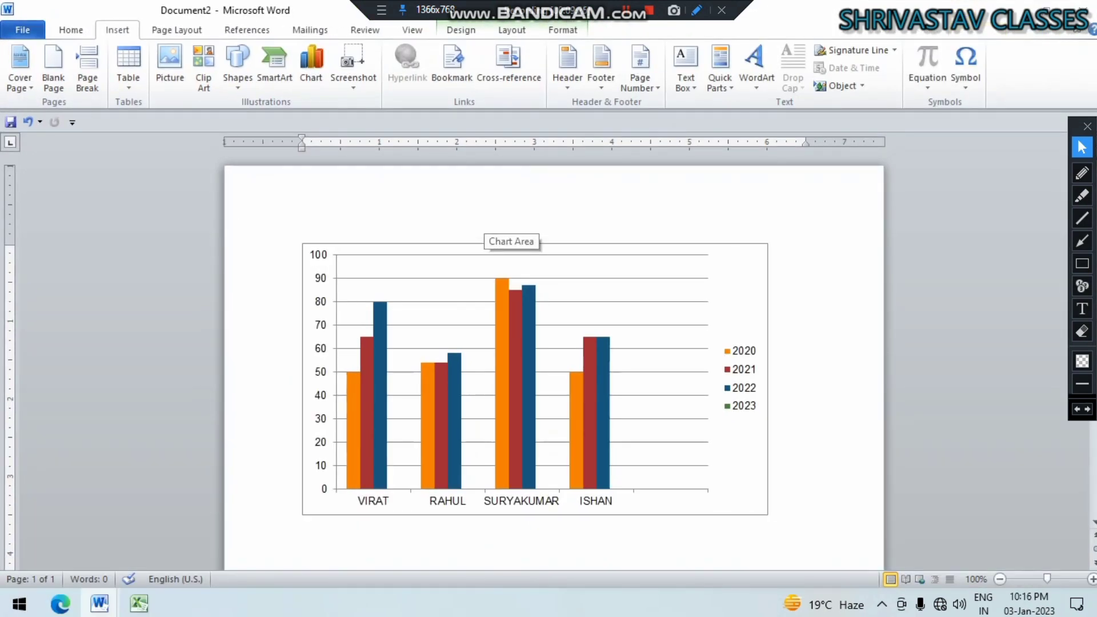
Step: Create a new blank document and insert a screenshot of the Document2 chart window in it
{"action": "key", "text": "ctrl+z"}
{"action": "left_click", "coordinate": [117, 30]}
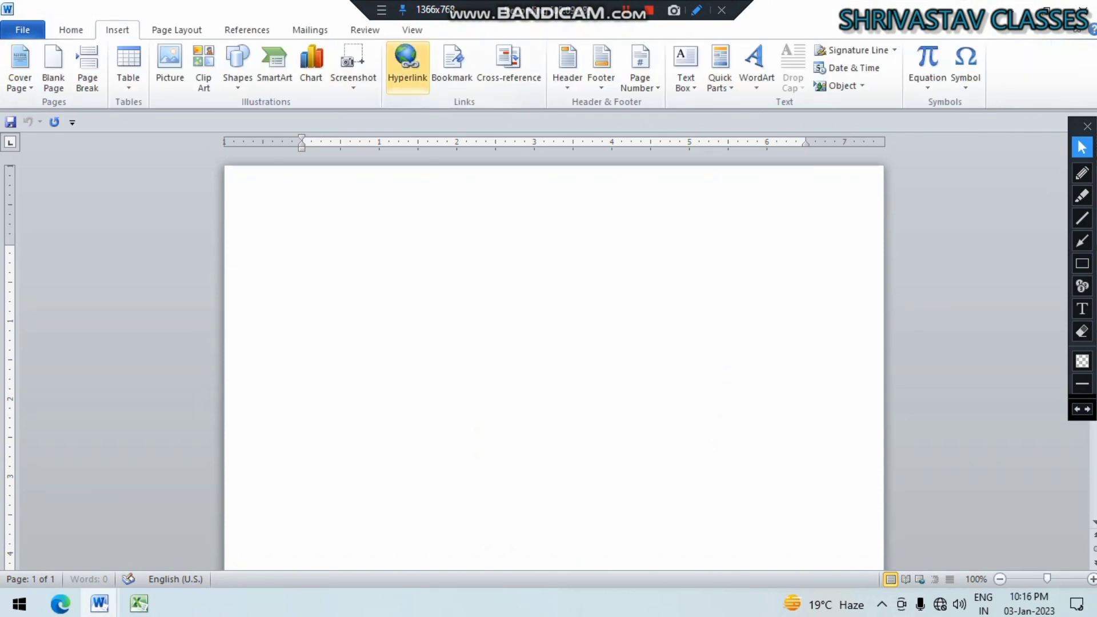
{"action": "left_click", "coordinate": [353, 67]}
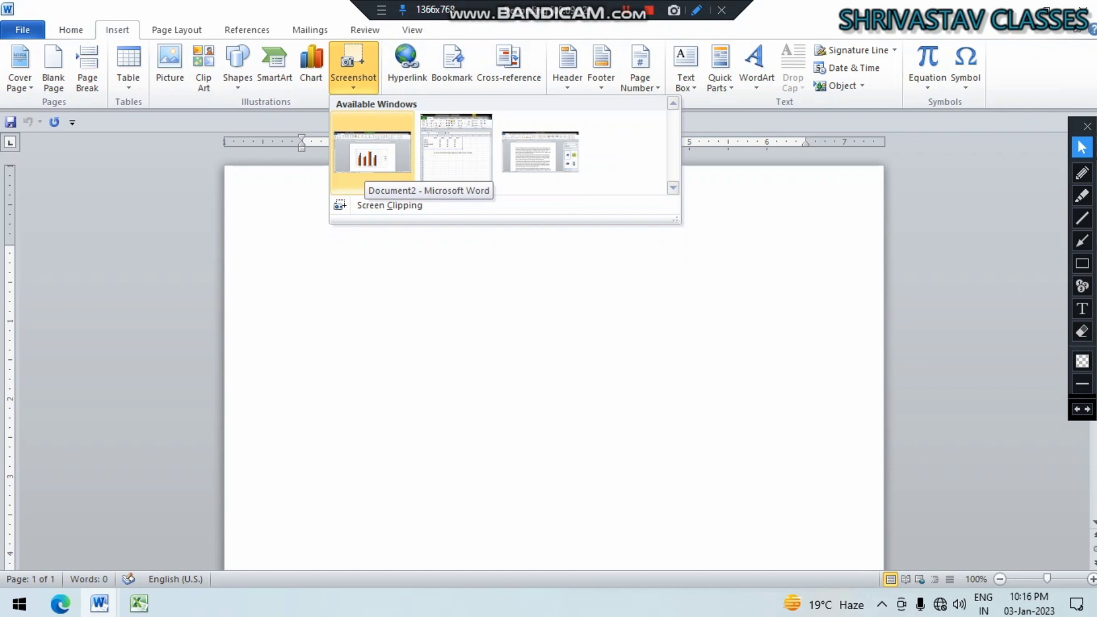
{"action": "left_click", "coordinate": [372, 153]}
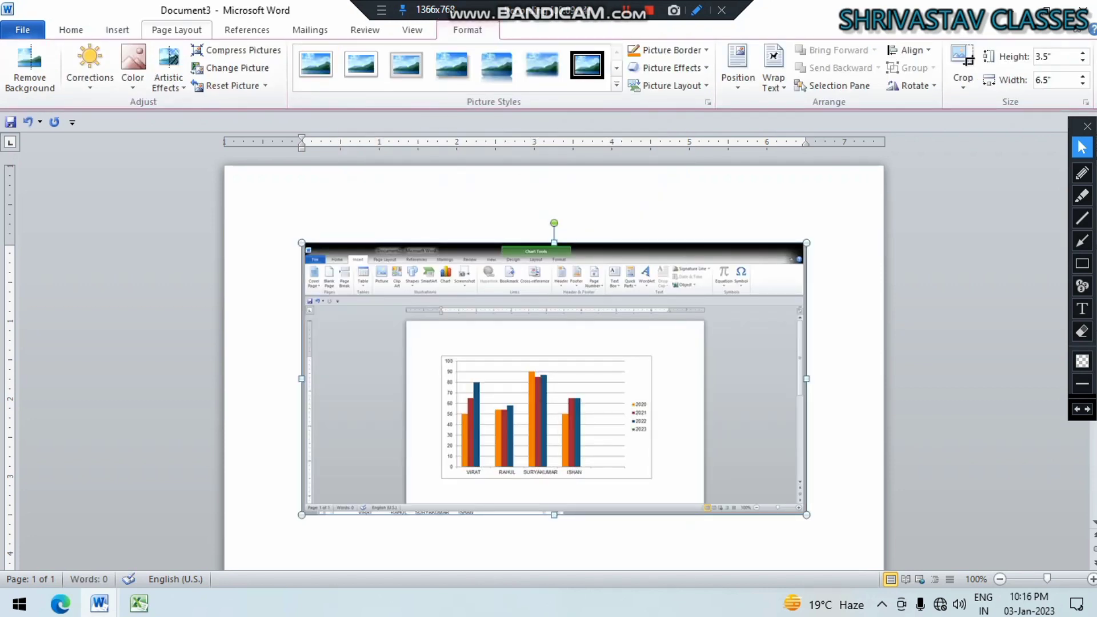
Step: Replace the inserted screenshot with a screen clipping of the overlapping document and data sheet windows, and delete the clipping
{"action": "left_click", "coordinate": [117, 30]}
{"action": "left_click", "coordinate": [353, 69]}
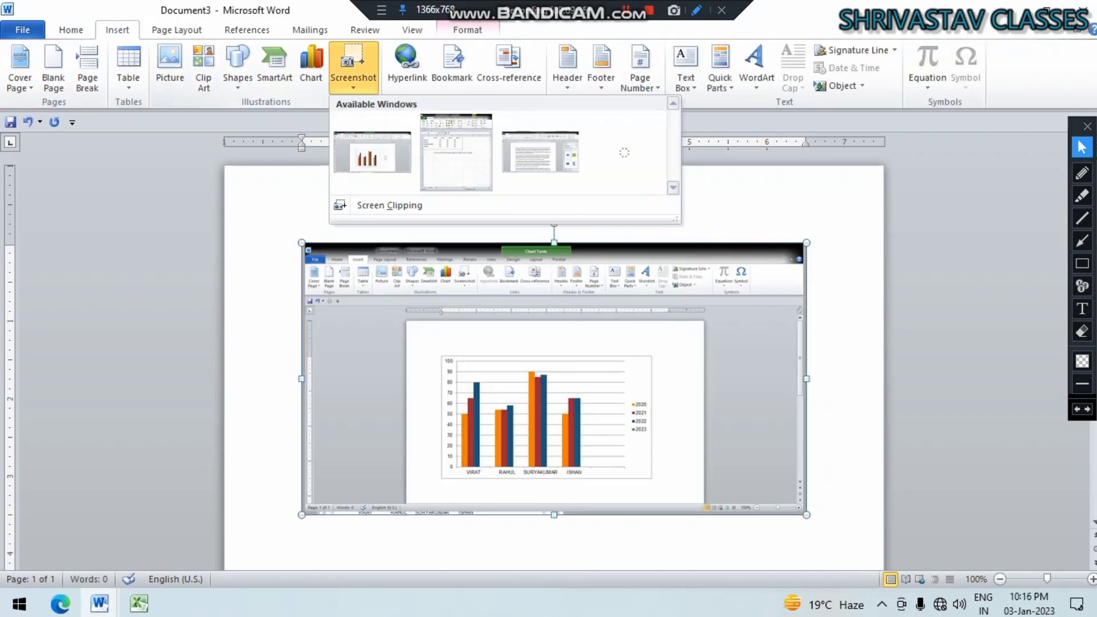
{"action": "left_click", "coordinate": [389, 205]}
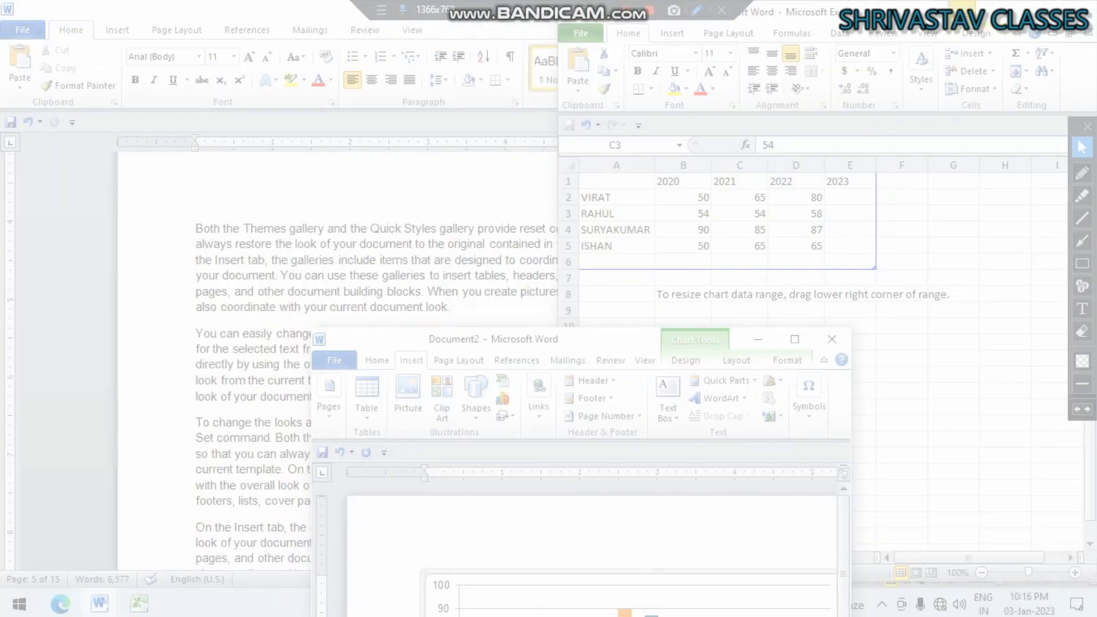
{"action": "left_click_drag", "start_coordinate": [130, 24], "coordinate": [860, 570]}
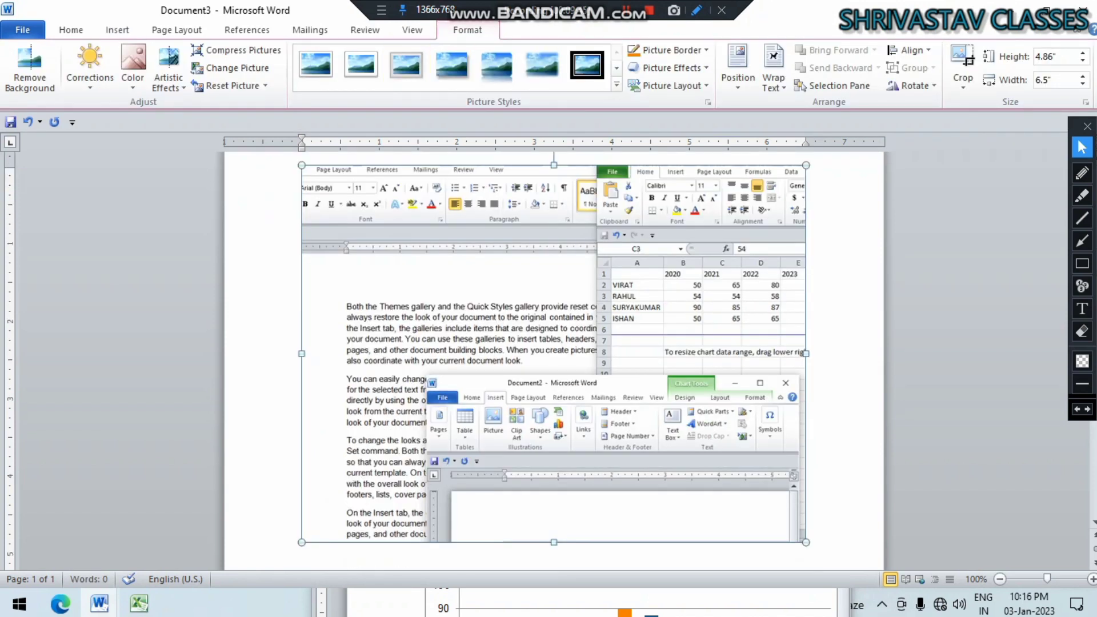
{"action": "key", "text": "Delete"}
Step: Generate sample paragraphs with =RAND(5,6) in the document headed SHRIVASTAV CLASSES
{"action": "left_click", "coordinate": [117, 29]}
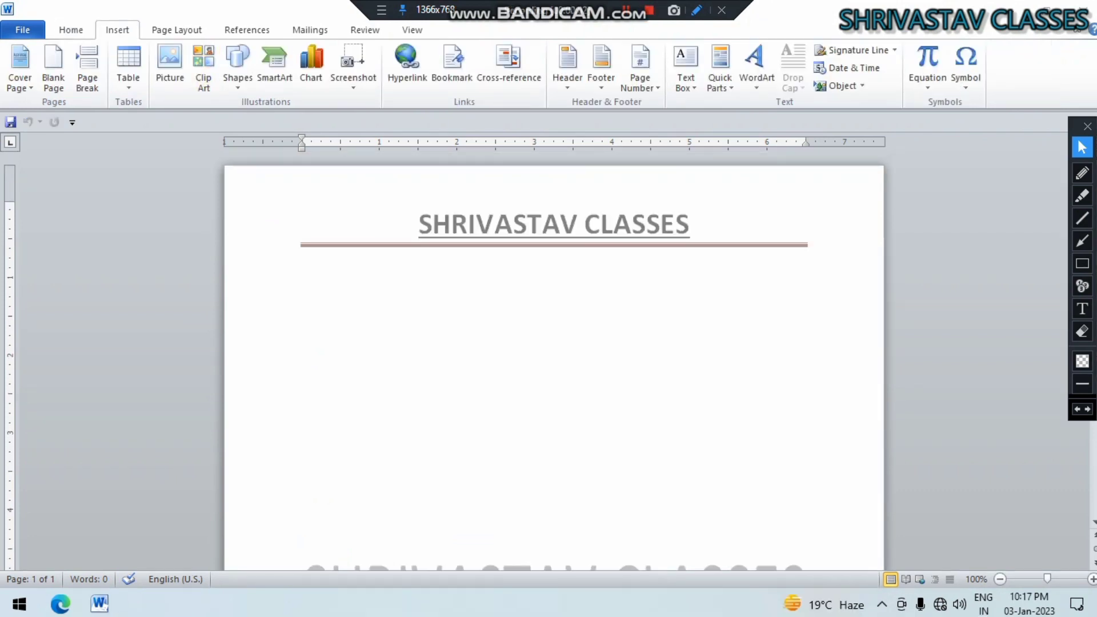
{"action": "scroll", "coordinate": [553, 366], "scroll_direction": "down", "scroll_amount": 3}
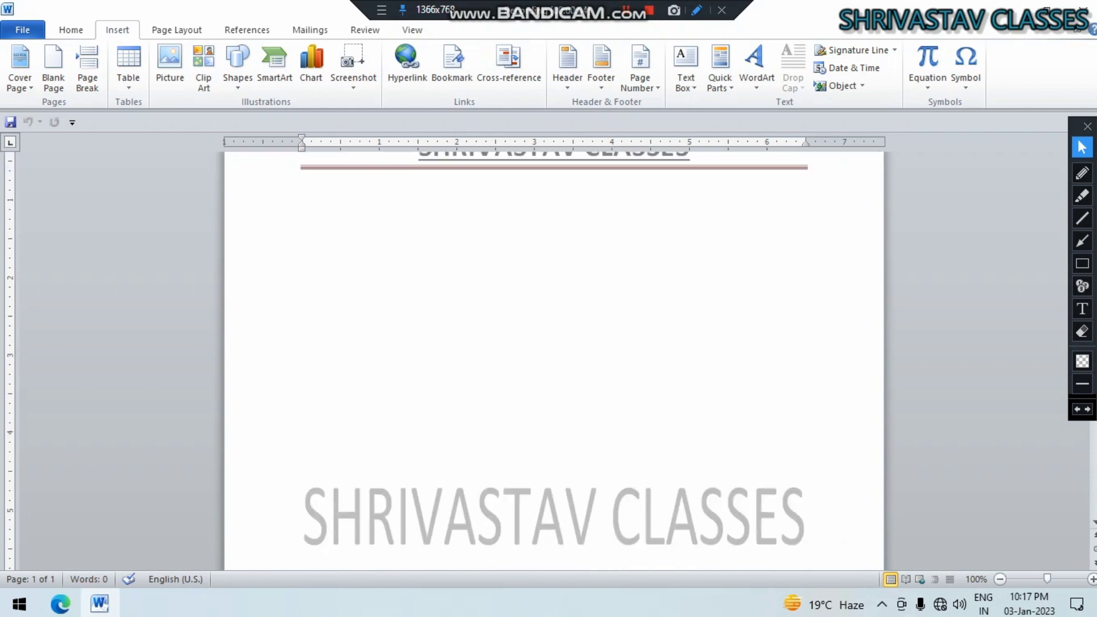
{"action": "scroll", "coordinate": [553, 366], "scroll_direction": "up", "scroll_amount": 3}
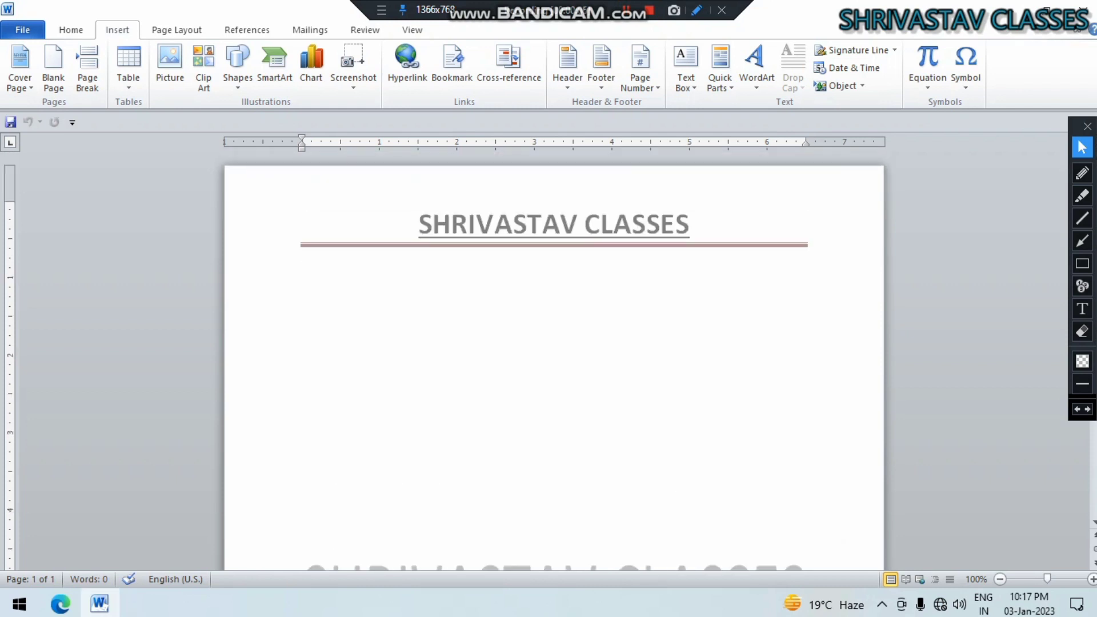
{"action": "type", "text": "=RAND"}
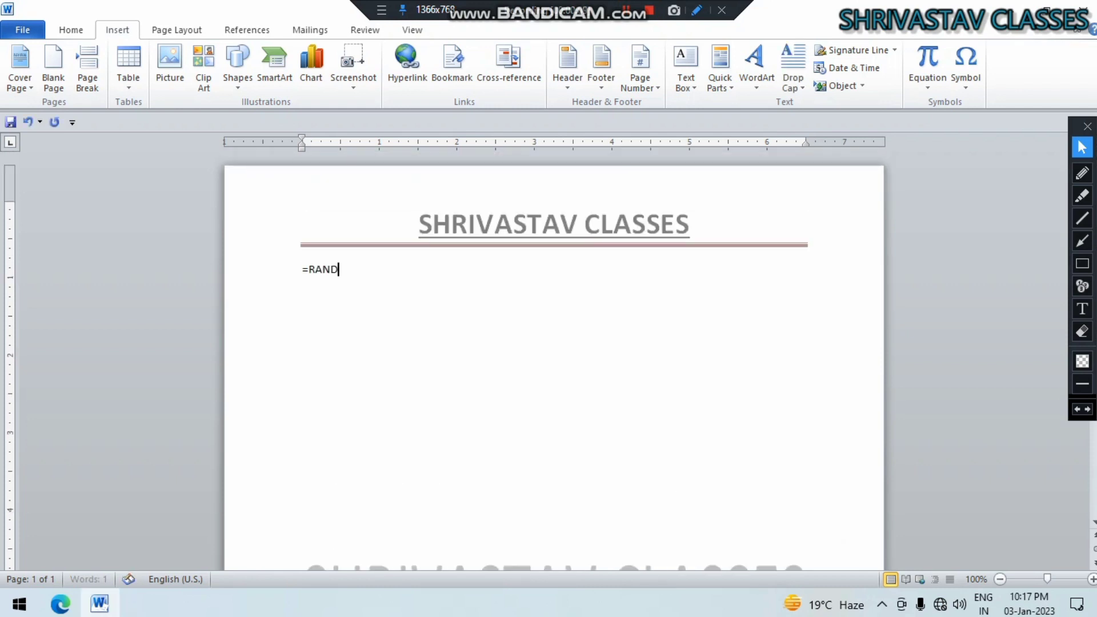
{"action": "type", "text": "()"}
{"action": "key", "text": "BackSpace"}
{"action": "key", "text": "BackSpace"}
{"action": "type", "text": "5,6)"}
{"action": "key", "text": "Return"}
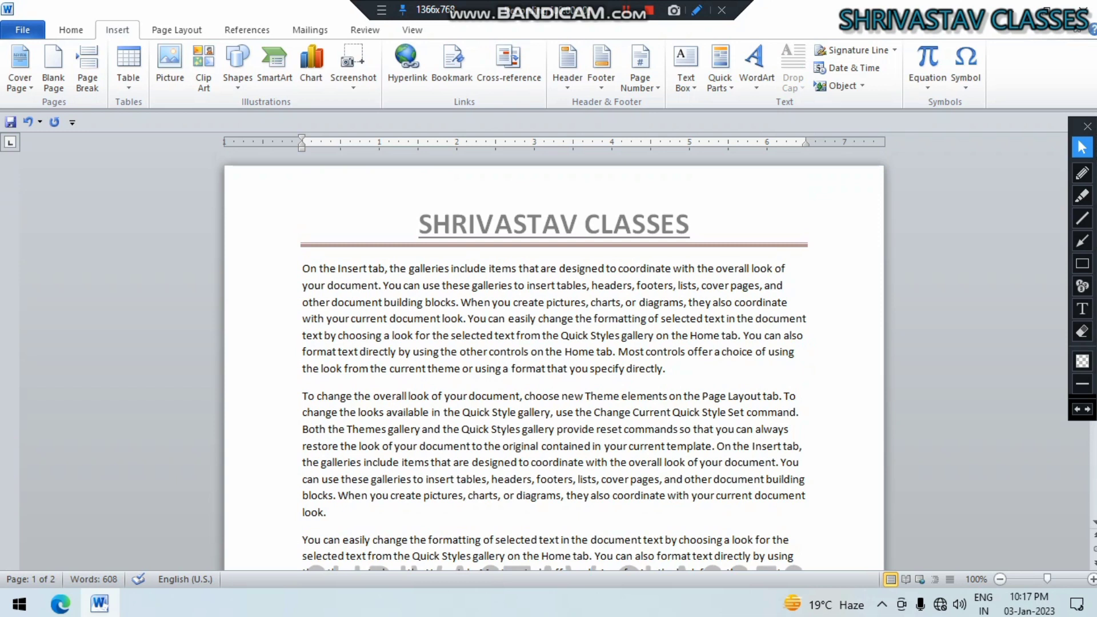
Step: Add the text COMPUTER CLASS at the end of the first paragraph and select it
{"action": "key", "text": "ctrl+Home"}
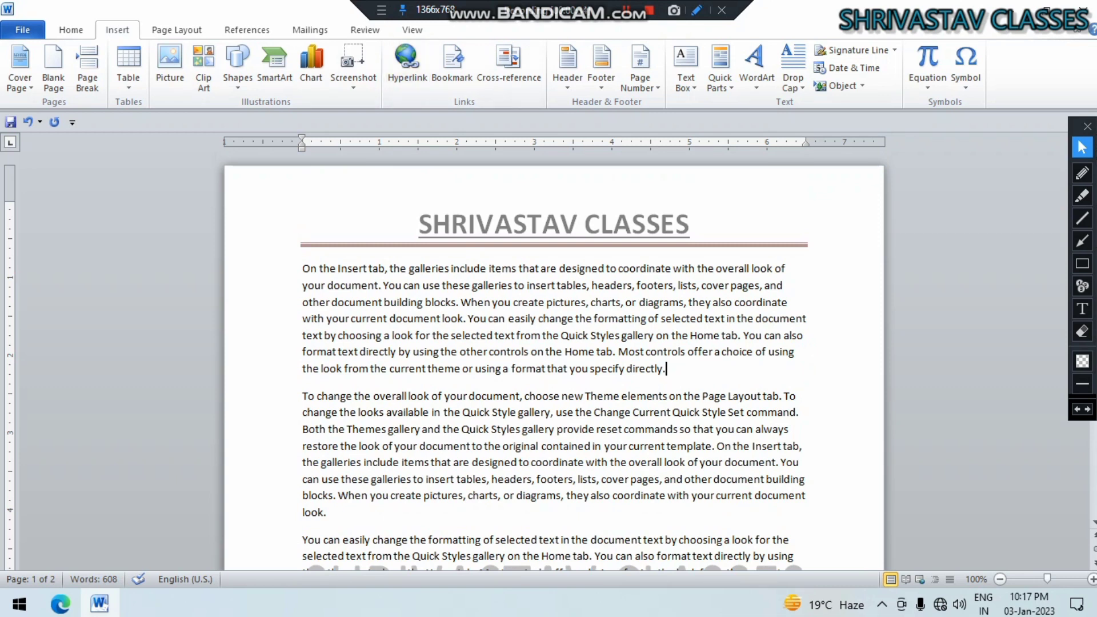
{"action": "type", "text": "COMPUTER CLASS"}
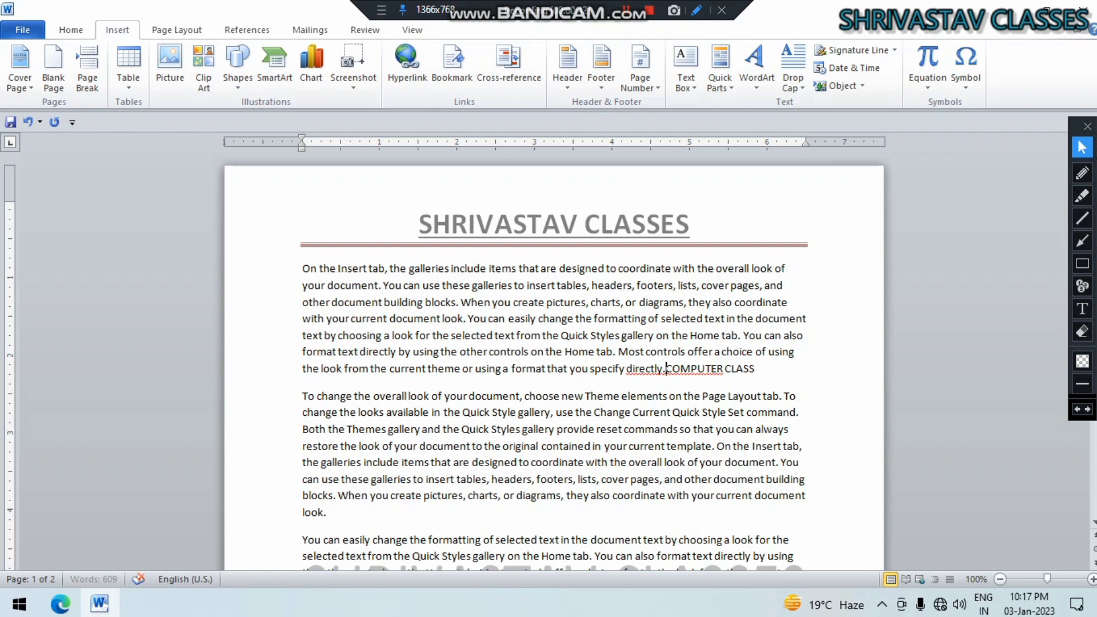
{"action": "left_click_drag", "start_coordinate": [666, 369], "coordinate": [754, 369]}
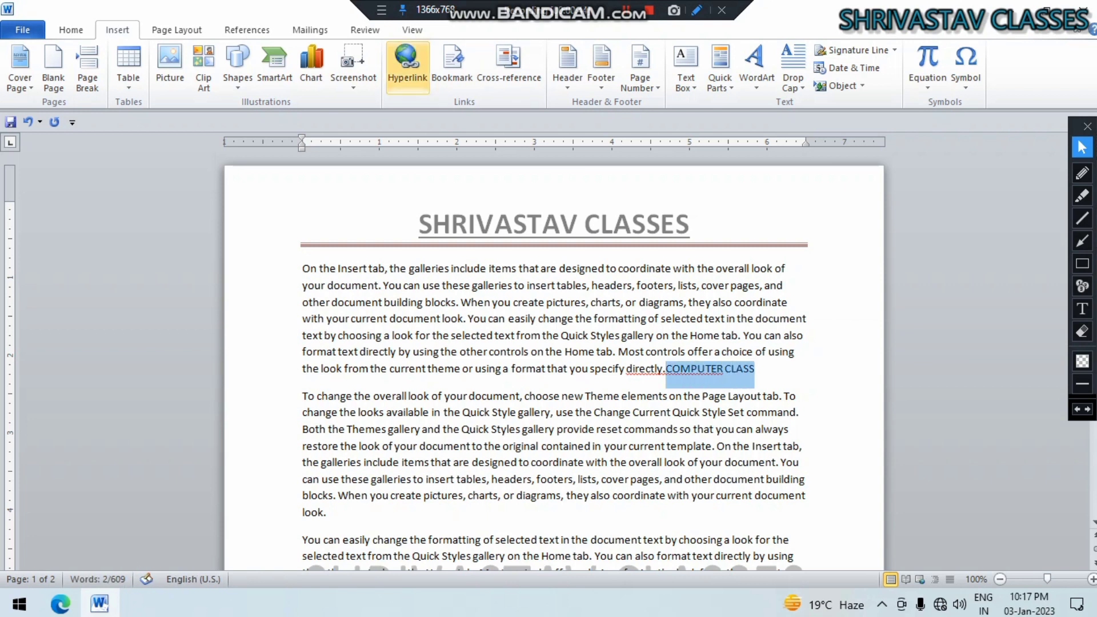
Step: Hyperlink the selected COMPUTER CLASS text to the WORDPAD QUESTION AND ANSWER file in the SHRIVASTAV CLASSES folder on New Volume (E:)
{"action": "left_click", "coordinate": [407, 62]}
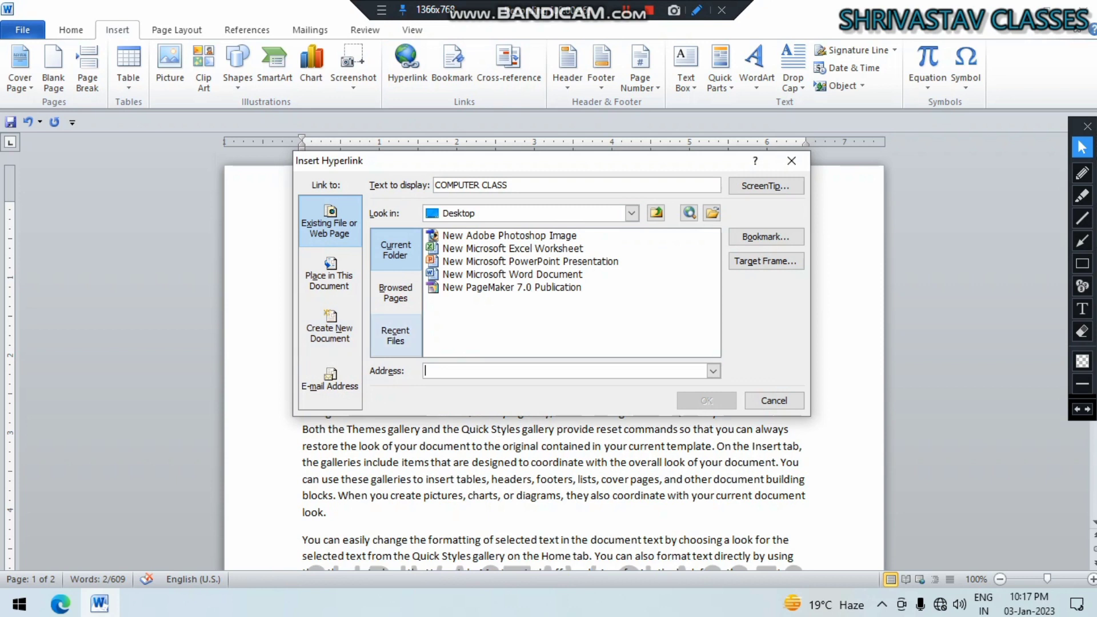
{"action": "left_click", "coordinate": [631, 213]}
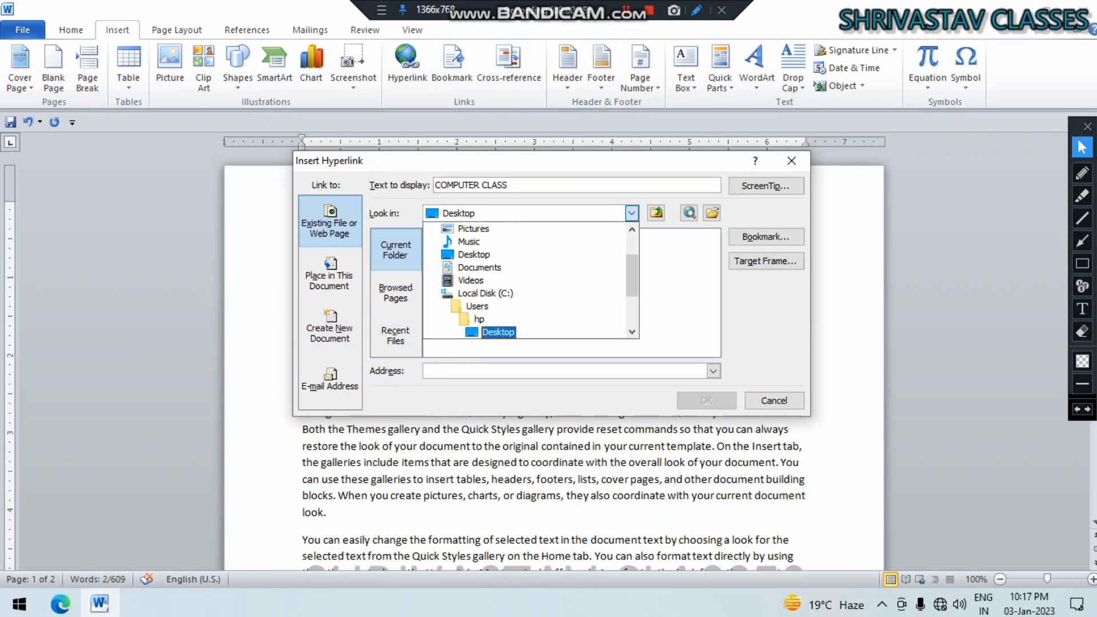
{"action": "scroll", "coordinate": [525, 280], "scroll_direction": "down", "scroll_amount": 2}
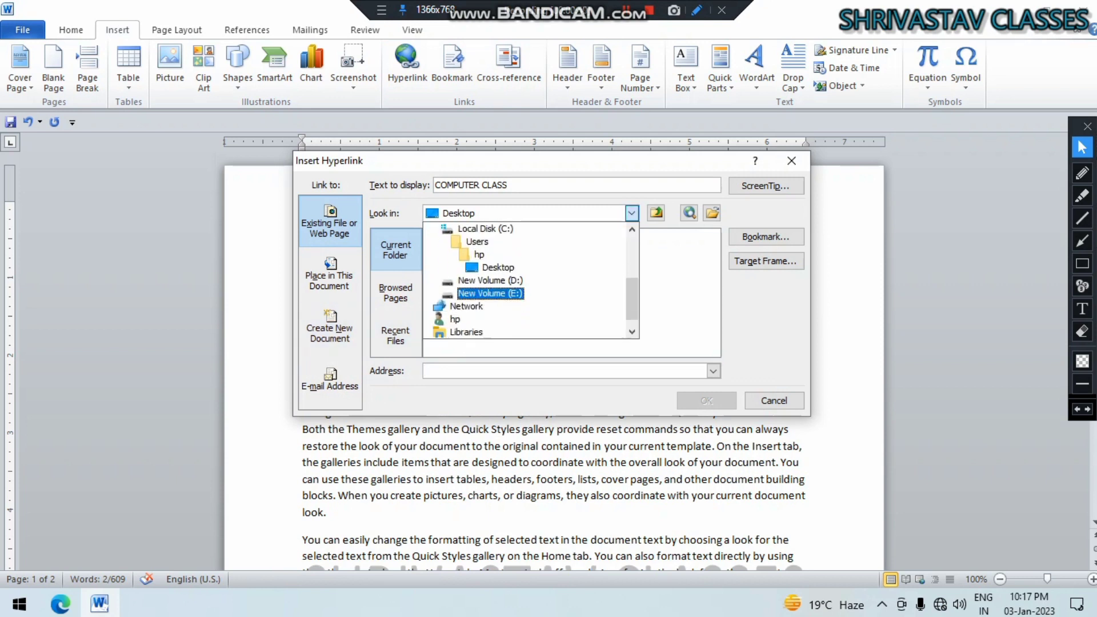
{"action": "left_click", "coordinate": [490, 293]}
{"action": "scroll", "coordinate": [568, 292], "scroll_direction": "down", "scroll_amount": 3}
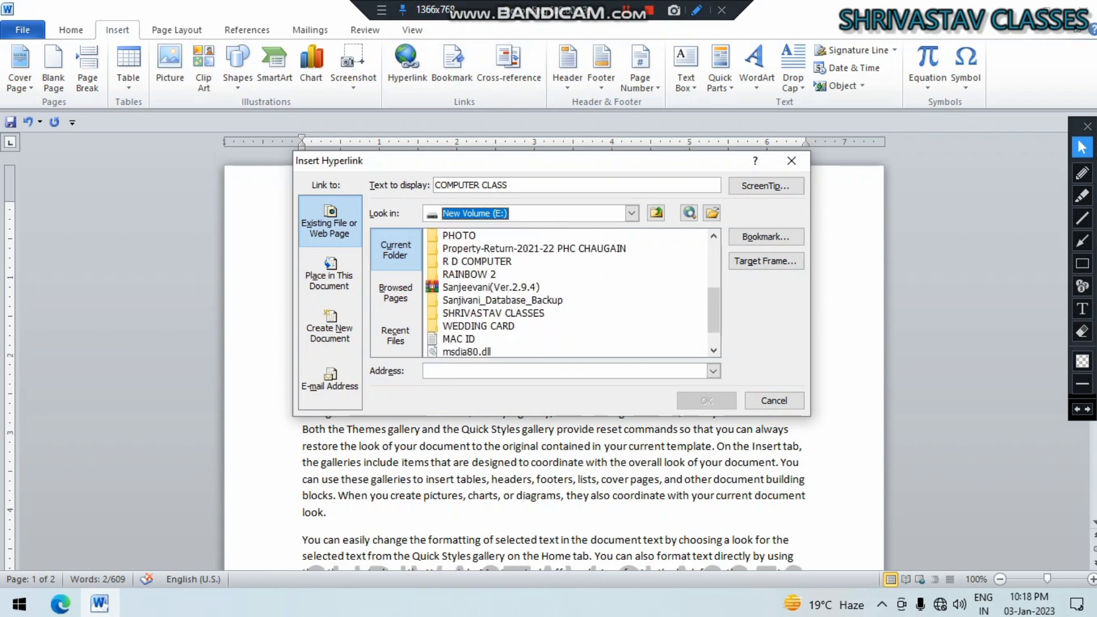
{"action": "double_click", "coordinate": [493, 313]}
{"action": "scroll", "coordinate": [568, 292], "scroll_direction": "down", "scroll_amount": 2}
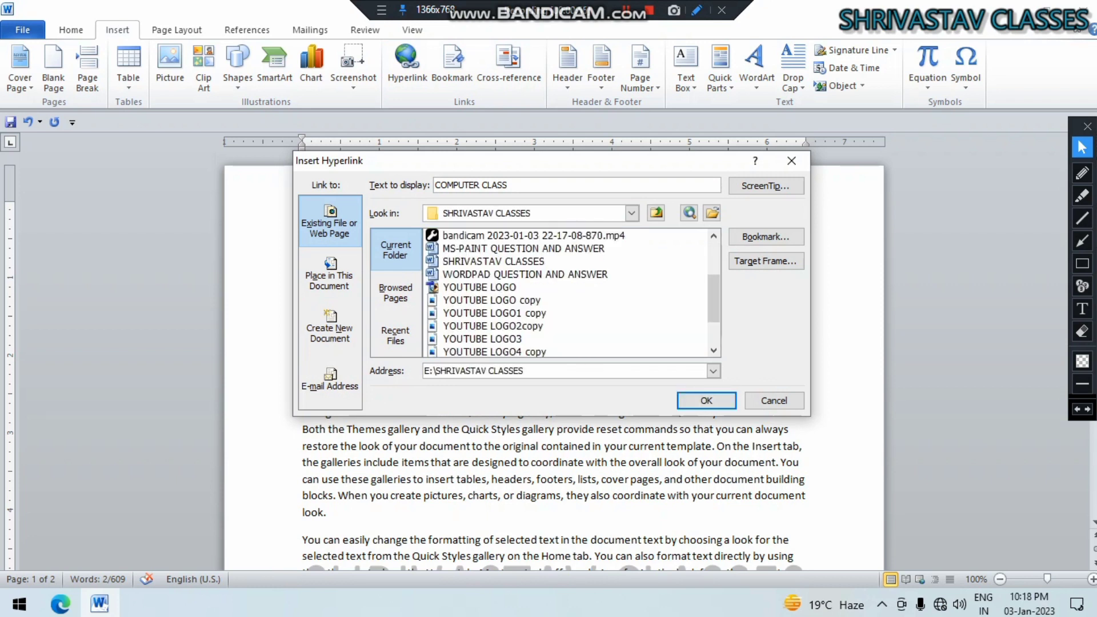
{"action": "left_click", "coordinate": [493, 261]}
{"action": "scroll", "coordinate": [568, 293], "scroll_direction": "down", "scroll_amount": 2}
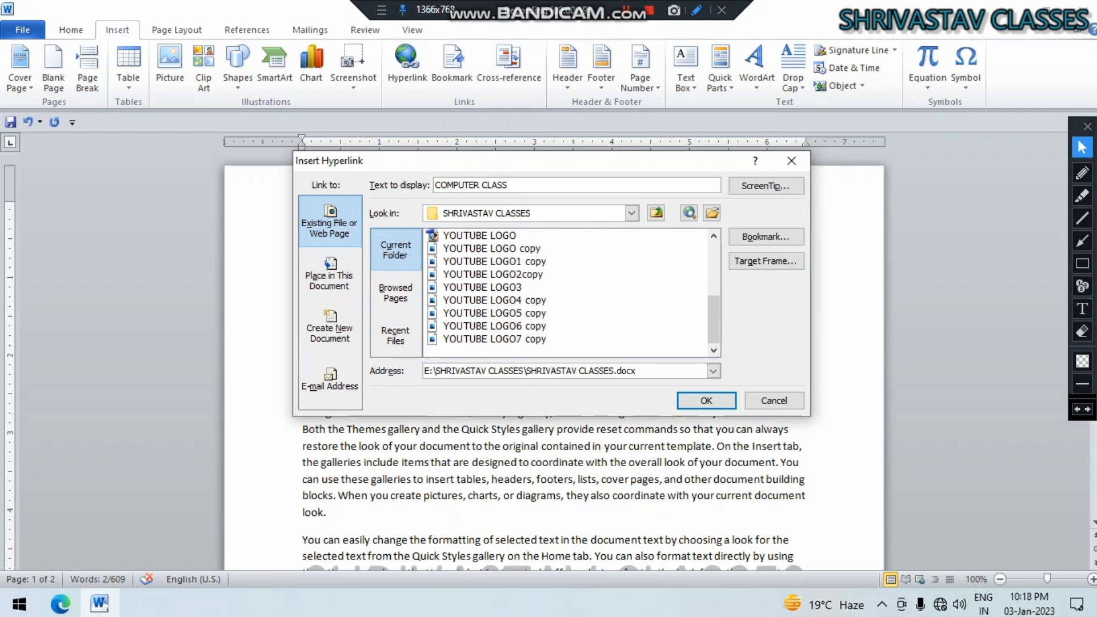
{"action": "scroll", "coordinate": [569, 293], "scroll_direction": "up", "scroll_amount": 3}
{"action": "scroll", "coordinate": [568, 293], "scroll_direction": "down", "scroll_amount": 2}
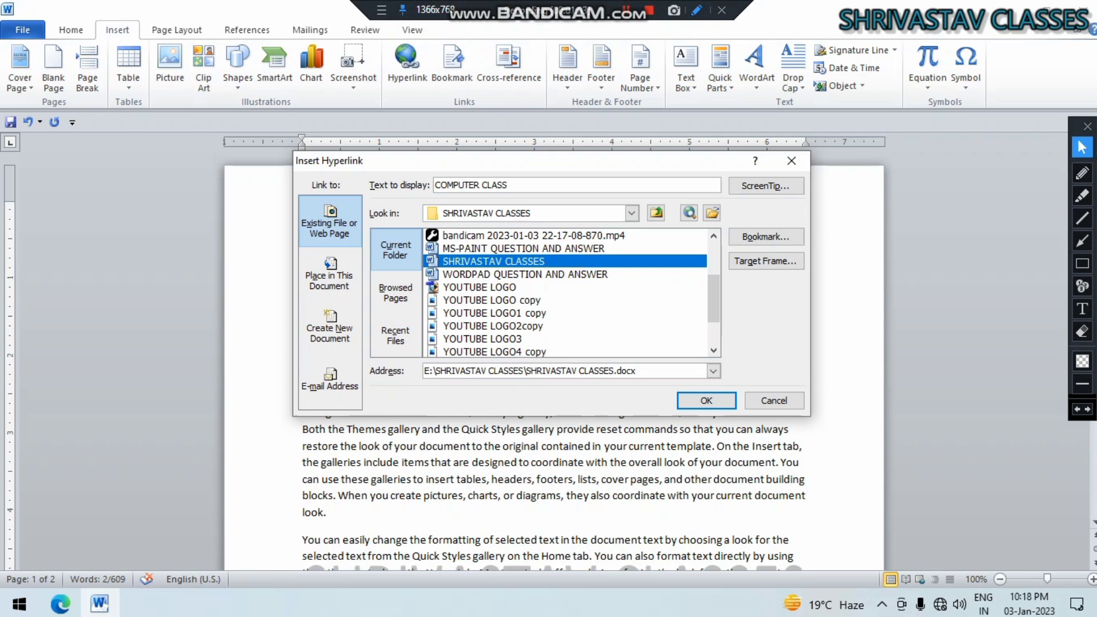
{"action": "left_click", "coordinate": [524, 274]}
{"action": "left_click", "coordinate": [706, 400]}
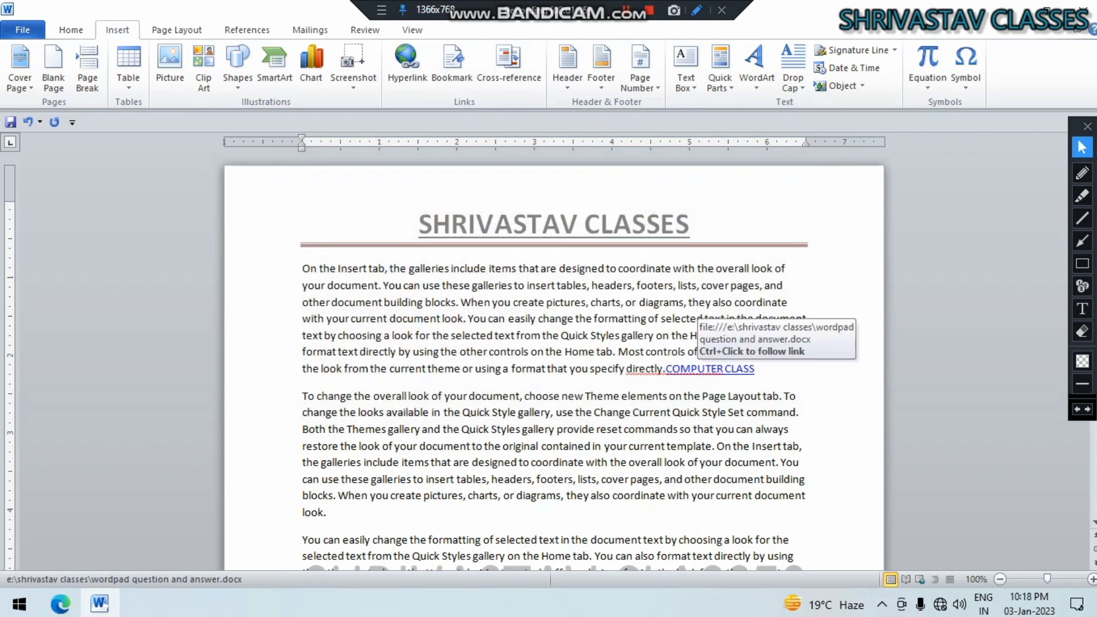
Step: Follow the COMPUTER CLASS hyperlink, look through the linked WordPad question document, and return to the sample document
{"action": "left_click", "coordinate": [706, 369], "text": "ctrl"}
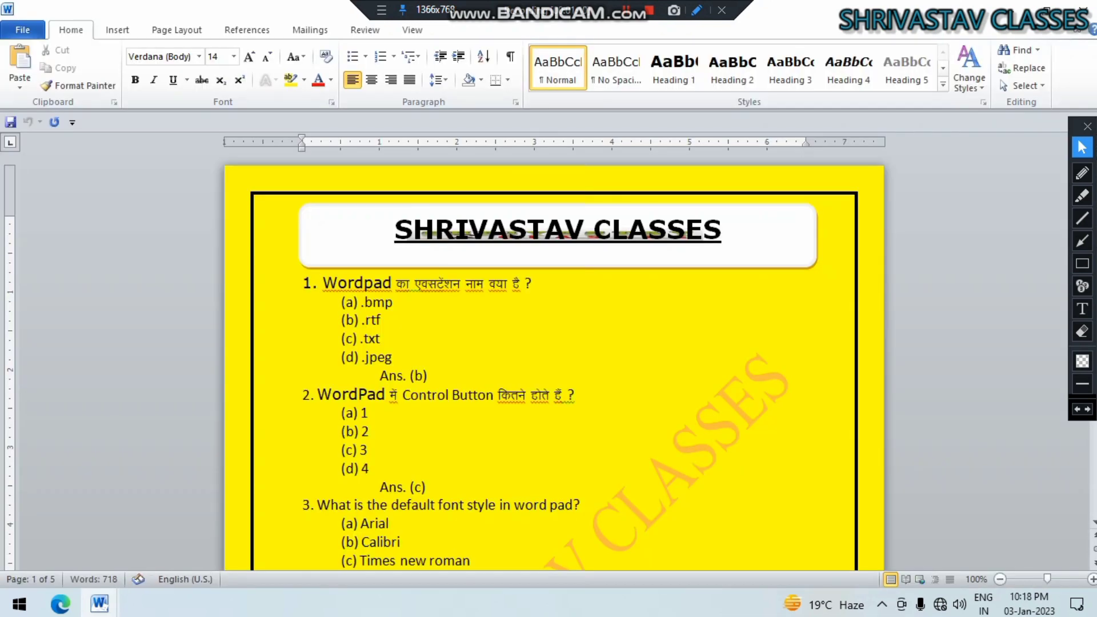
{"action": "scroll", "coordinate": [554, 360], "scroll_direction": "down", "scroll_amount": 3}
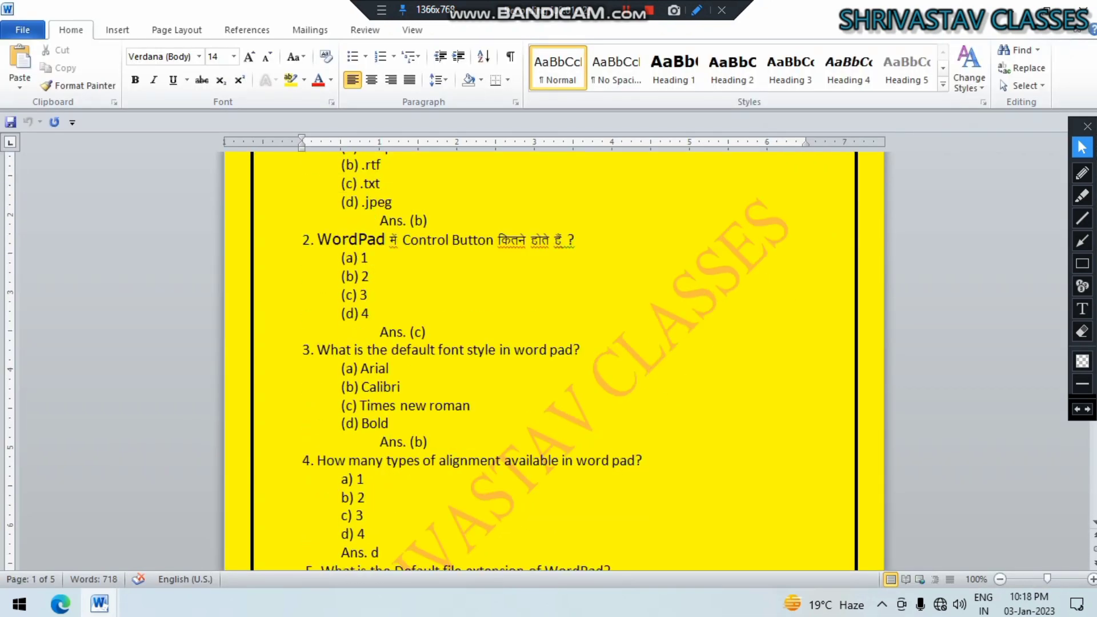
{"action": "scroll", "coordinate": [554, 360], "scroll_direction": "up", "scroll_amount": 2}
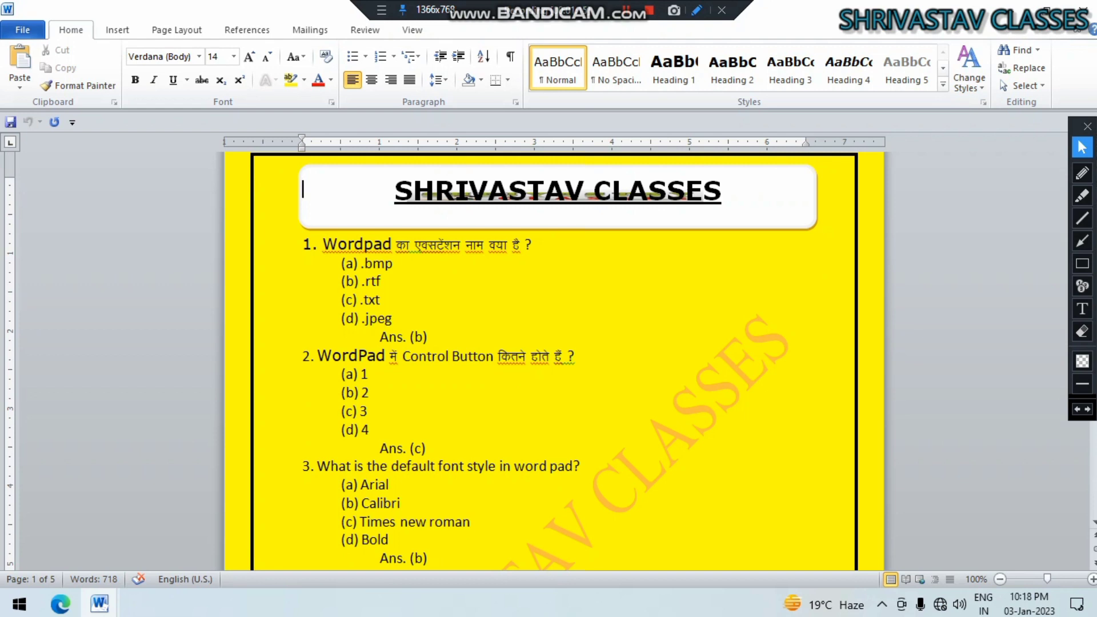
{"action": "scroll", "coordinate": [554, 360], "scroll_direction": "down", "scroll_amount": 2}
{"action": "scroll", "coordinate": [554, 360], "scroll_direction": "down", "scroll_amount": 6}
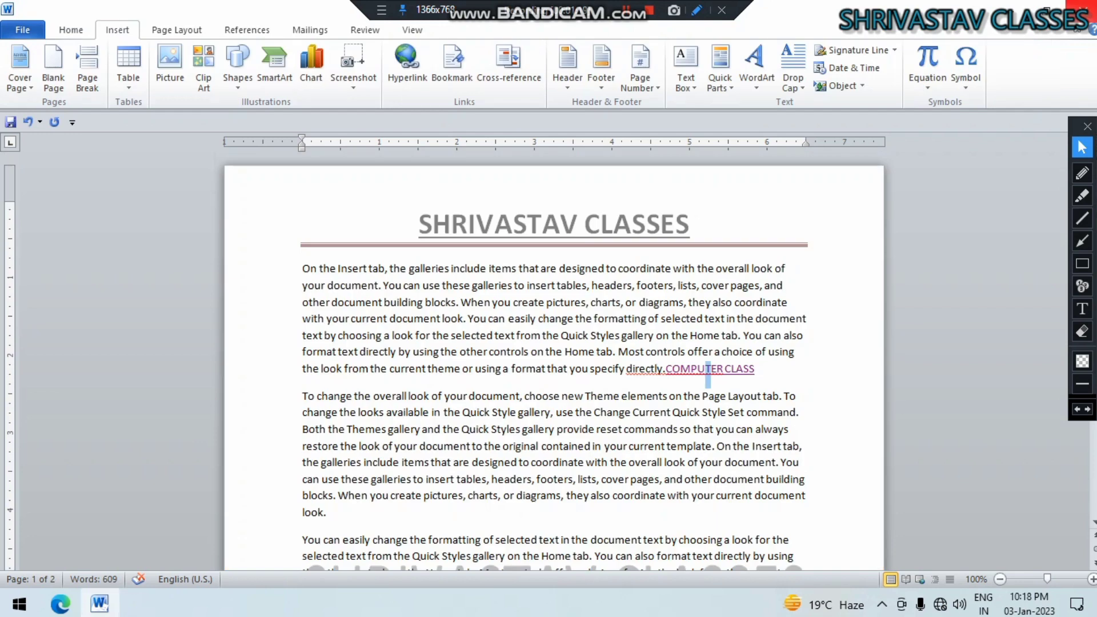
Step: Hyperlink the last word of the second paragraph, "look.", to MS-PAINT QUESTION AND ANSWER in the SHRIVASTAV CLASSES folder on New Volume (E:)
{"action": "scroll", "coordinate": [704, 360], "scroll_direction": "down", "scroll_amount": 2}
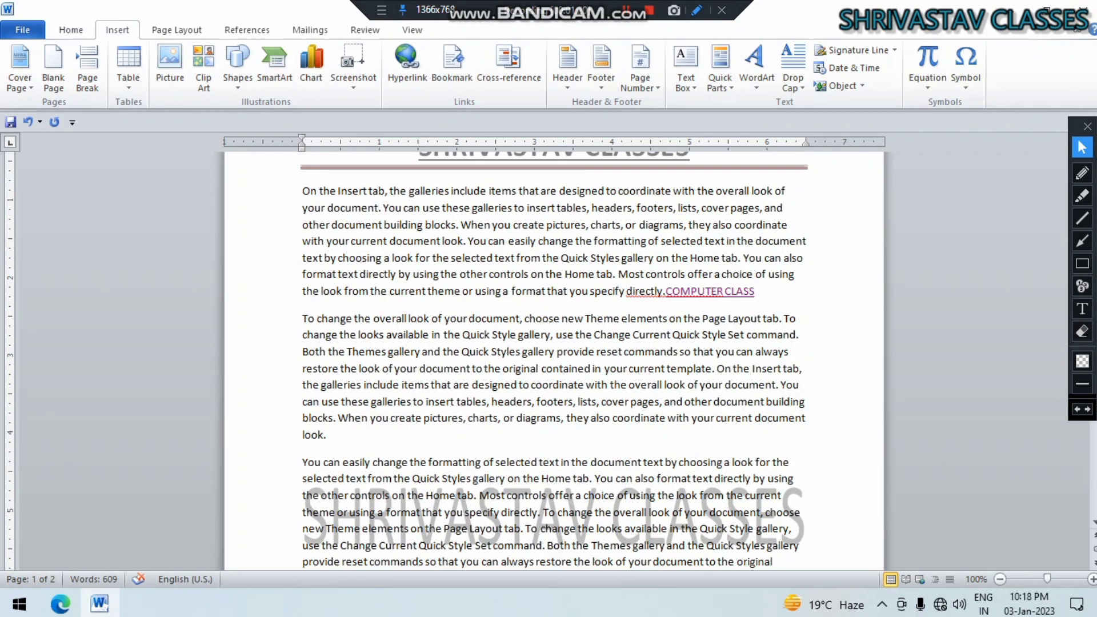
{"action": "left_click_drag", "start_coordinate": [303, 435], "coordinate": [326, 439]}
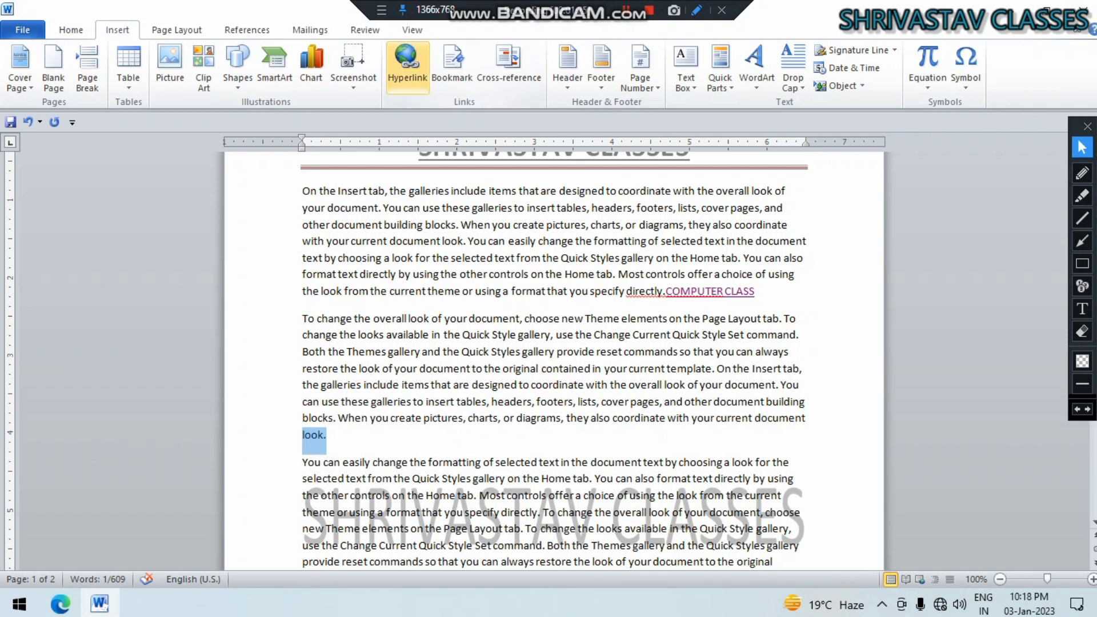
{"action": "left_click", "coordinate": [408, 63]}
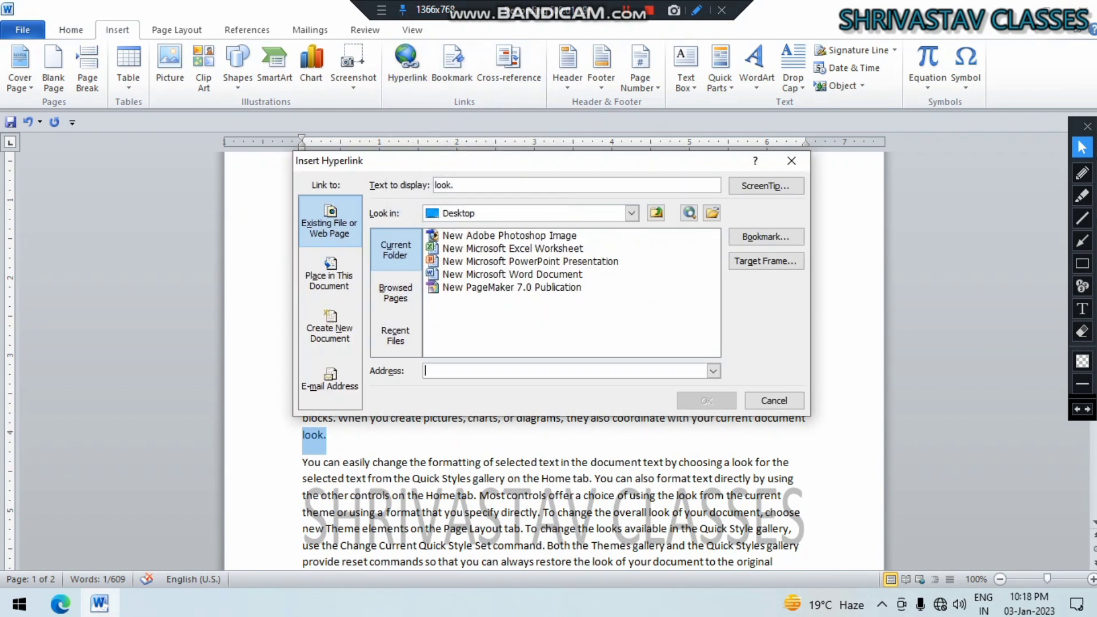
{"action": "left_click", "coordinate": [631, 213]}
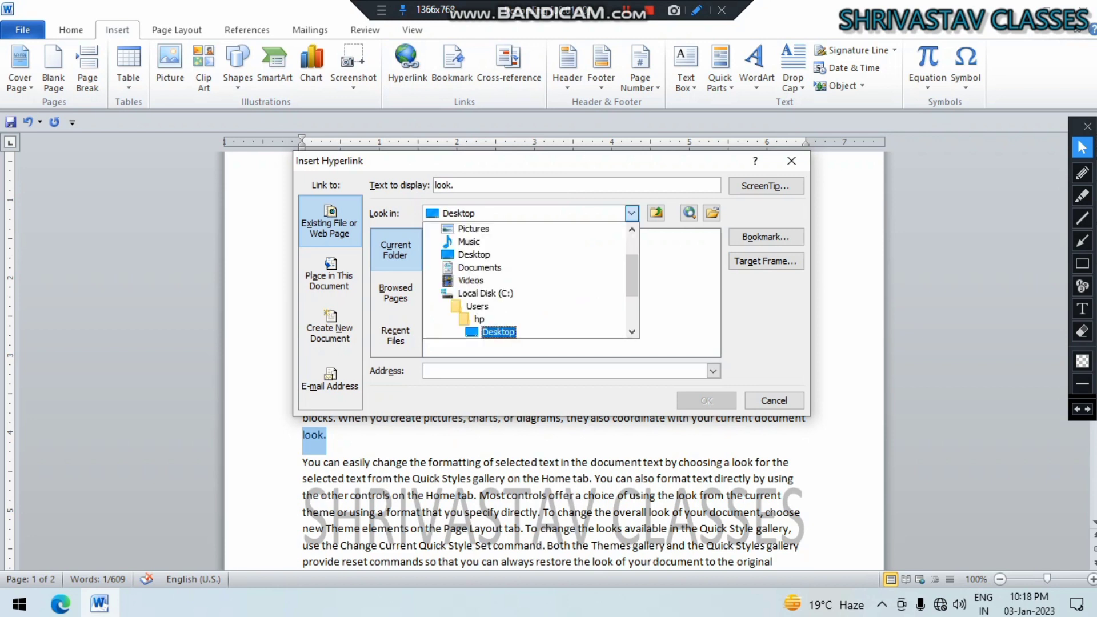
{"action": "scroll", "coordinate": [490, 293], "scroll_direction": "down", "scroll_amount": 1}
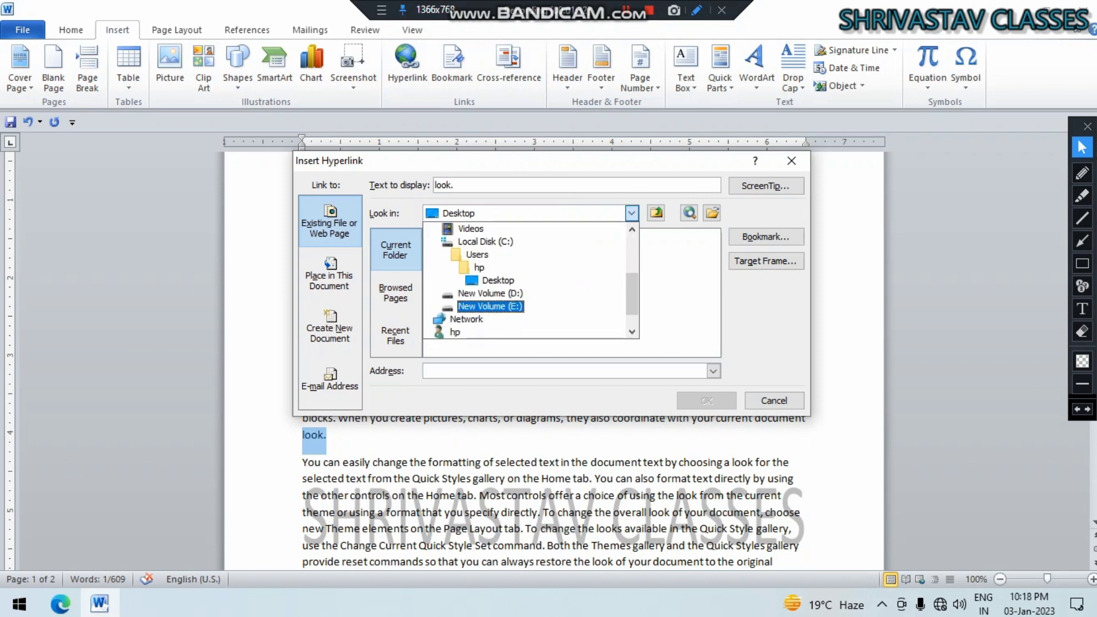
{"action": "left_click", "coordinate": [489, 307]}
{"action": "scroll", "coordinate": [565, 292], "scroll_direction": "down", "scroll_amount": 4}
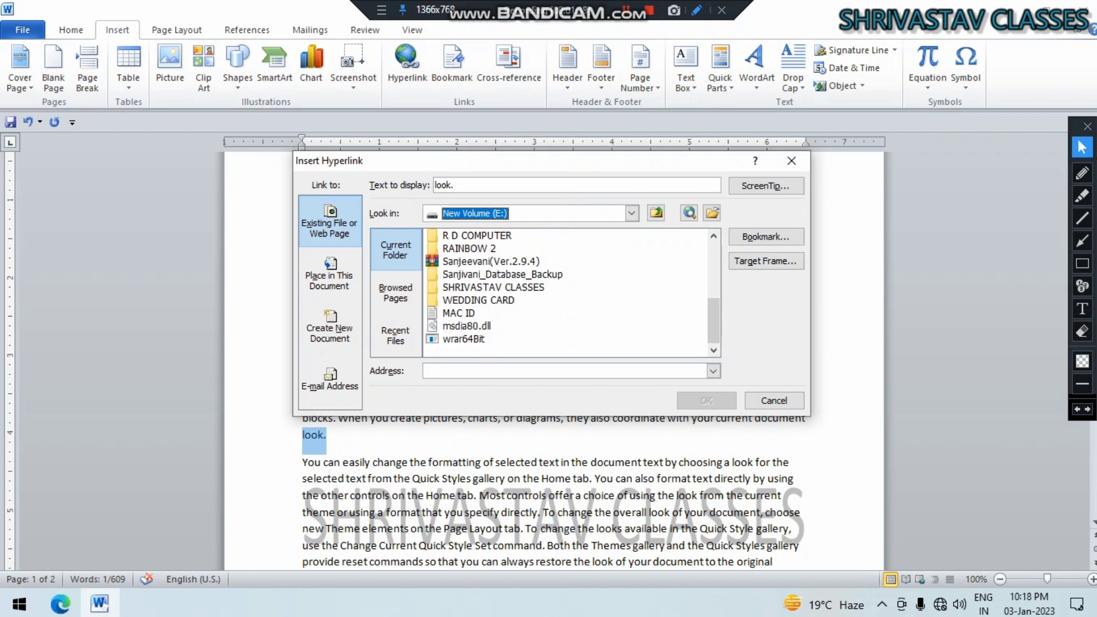
{"action": "left_click", "coordinate": [493, 287]}
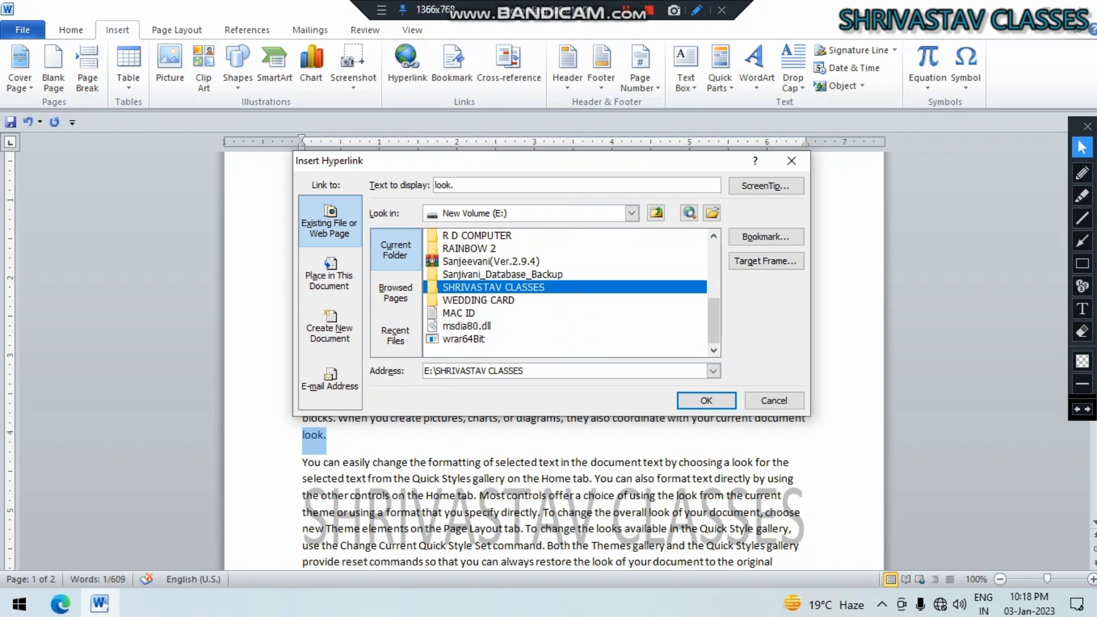
{"action": "double_click", "coordinate": [493, 287]}
{"action": "left_click", "coordinate": [493, 339]}
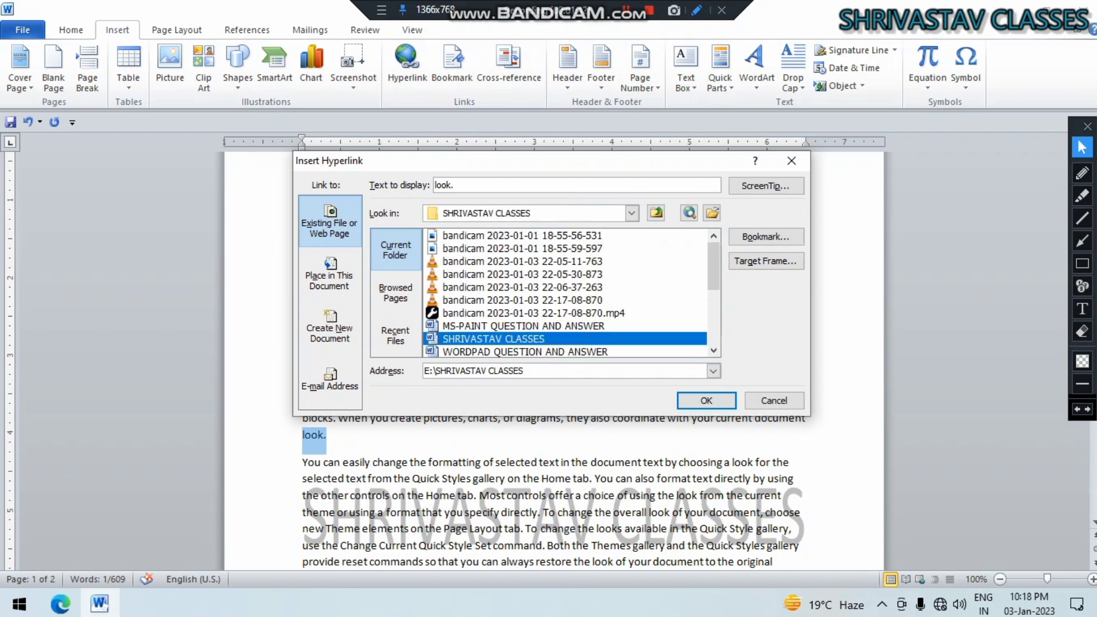
{"action": "left_click", "coordinate": [493, 326]}
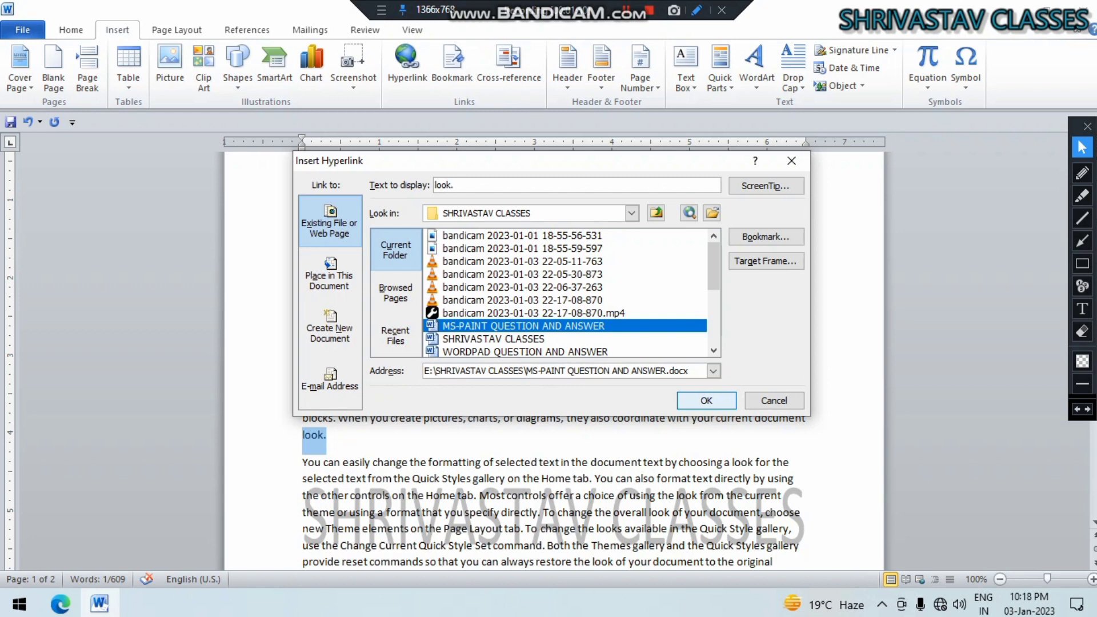
{"action": "left_click", "coordinate": [706, 400]}
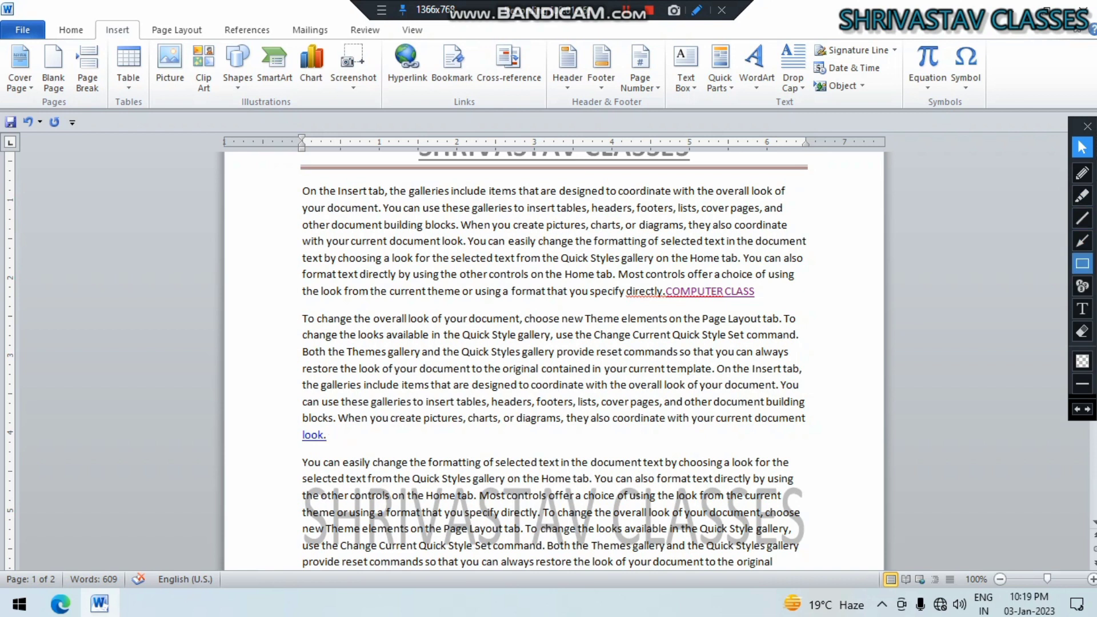
Step: Mark the "look." hyperlink with a red rectangle annotation and erase the mark
{"action": "left_click", "coordinate": [1082, 264]}
{"action": "left_click_drag", "start_coordinate": [275, 420], "coordinate": [350, 453]}
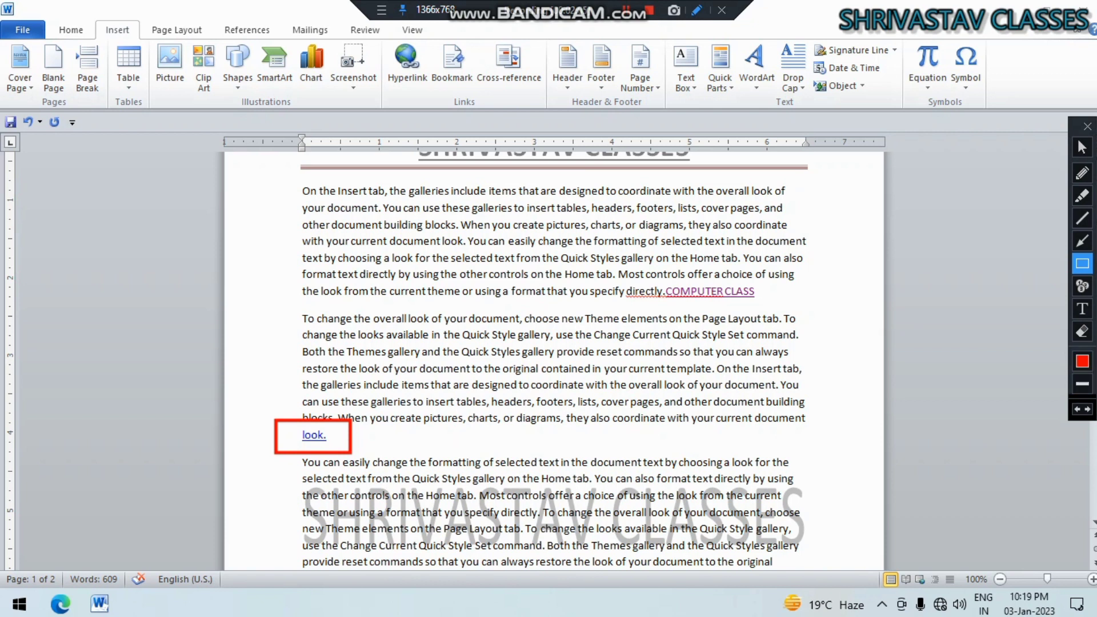
{"action": "left_click", "coordinate": [1081, 331]}
{"action": "mouse_move", "coordinate": [237, 405]}
{"action": "left_mouse_down"}
{"action": "mouse_move", "coordinate": [250, 425]}
{"action": "mouse_move", "coordinate": [375, 495]}
{"action": "left_mouse_up"}
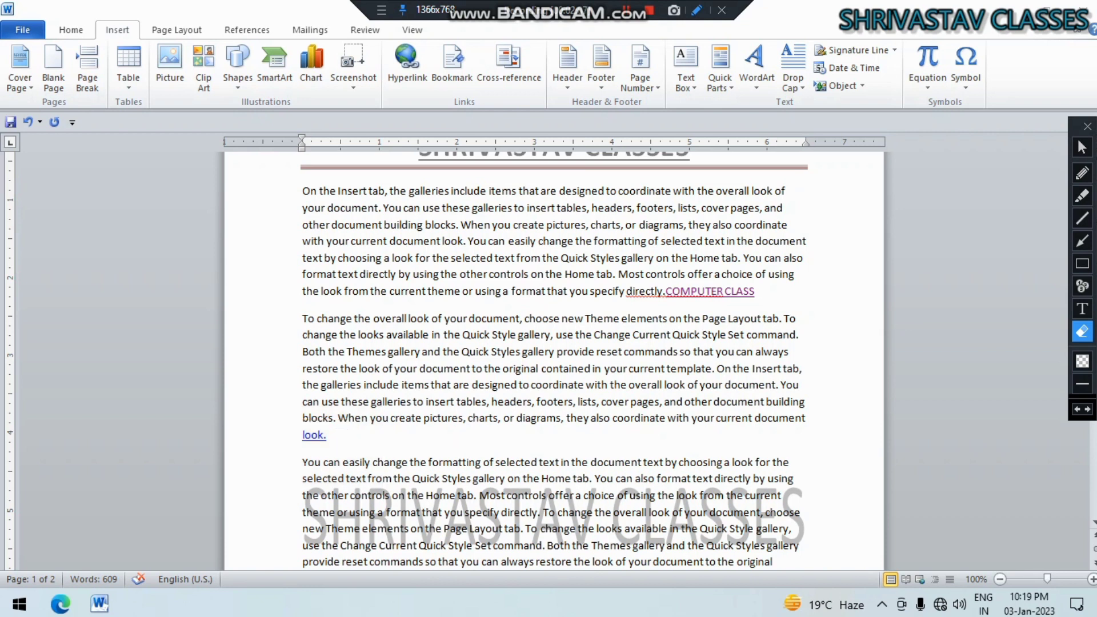
Step: Follow the "look." hyperlink, look through the questions in the linked MS-PAINT document, and close that document
{"action": "left_click", "coordinate": [1082, 147]}
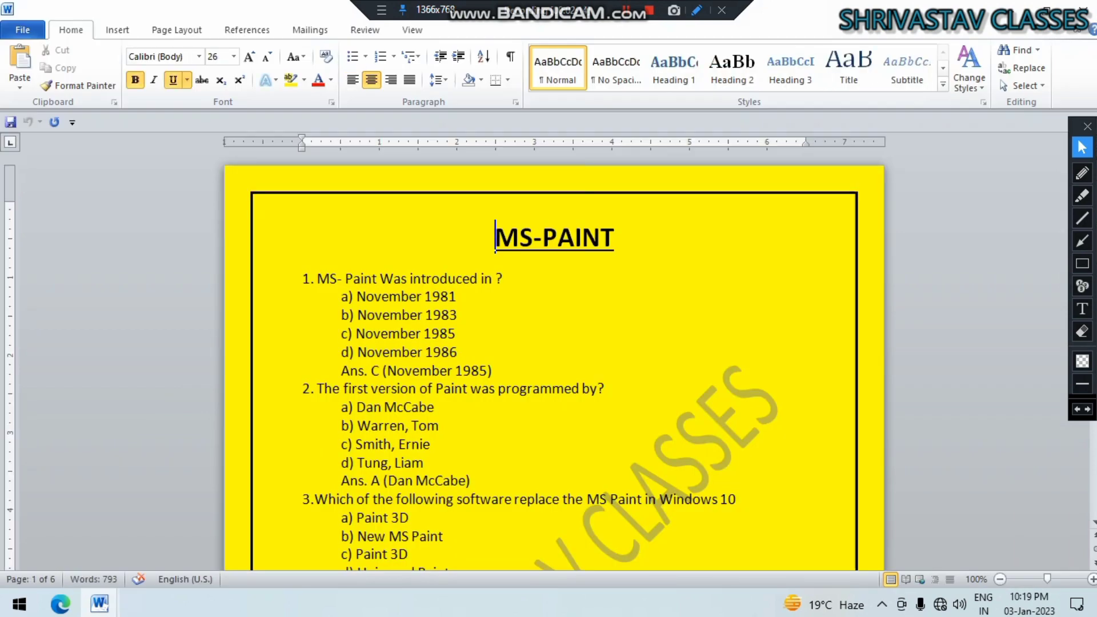
{"action": "scroll", "coordinate": [554, 365], "scroll_direction": "down", "scroll_amount": 10}
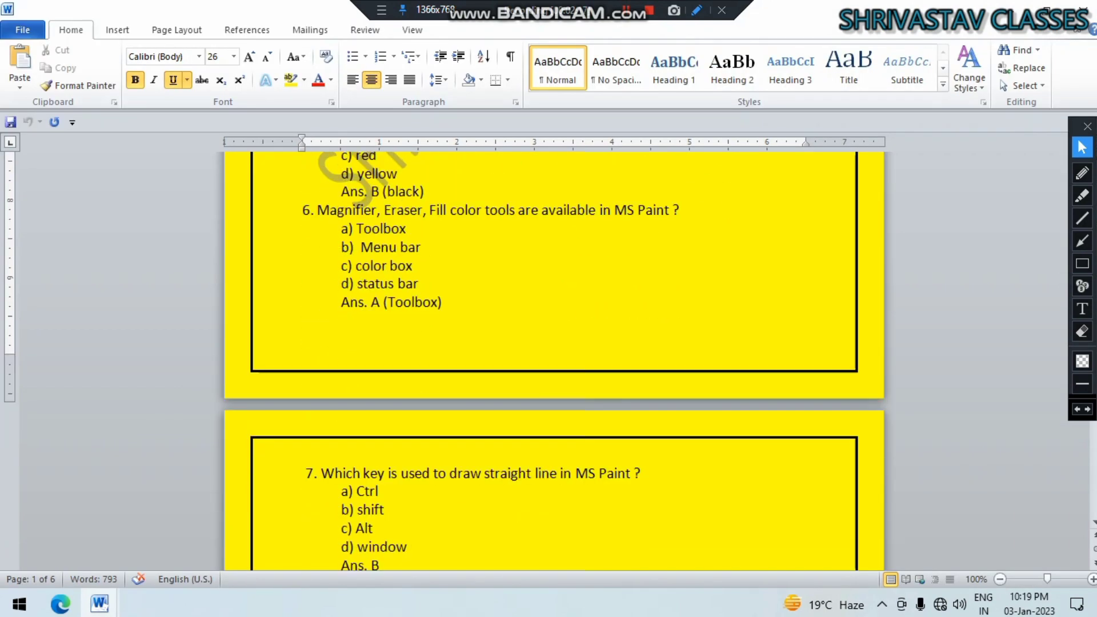
{"action": "scroll", "coordinate": [554, 359], "scroll_direction": "down", "scroll_amount": 10}
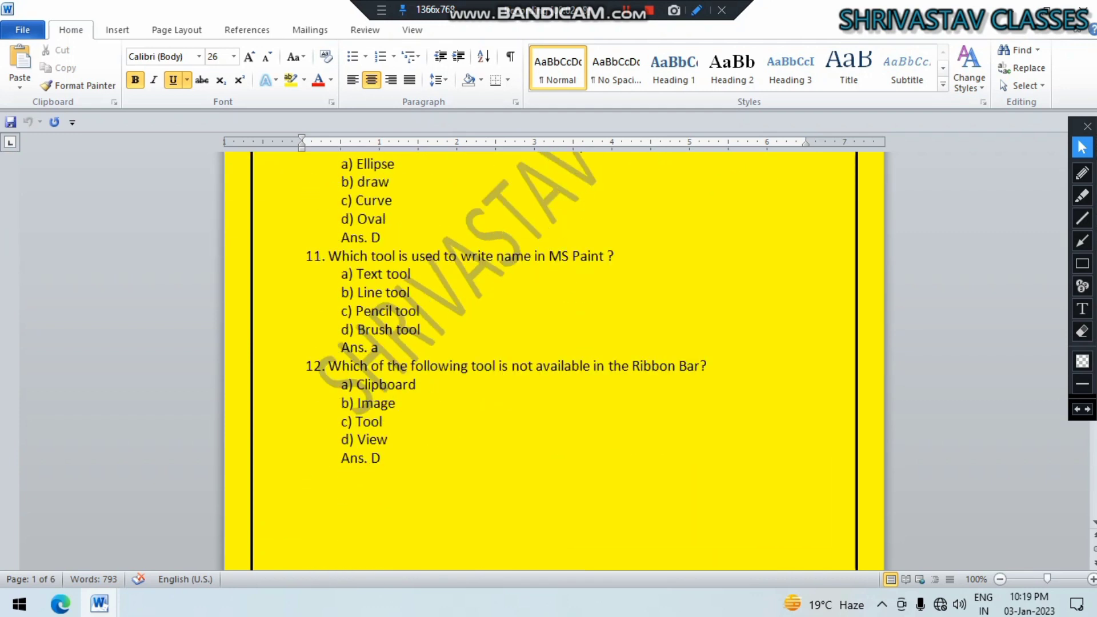
{"action": "scroll", "coordinate": [554, 360], "scroll_direction": "down", "scroll_amount": 10}
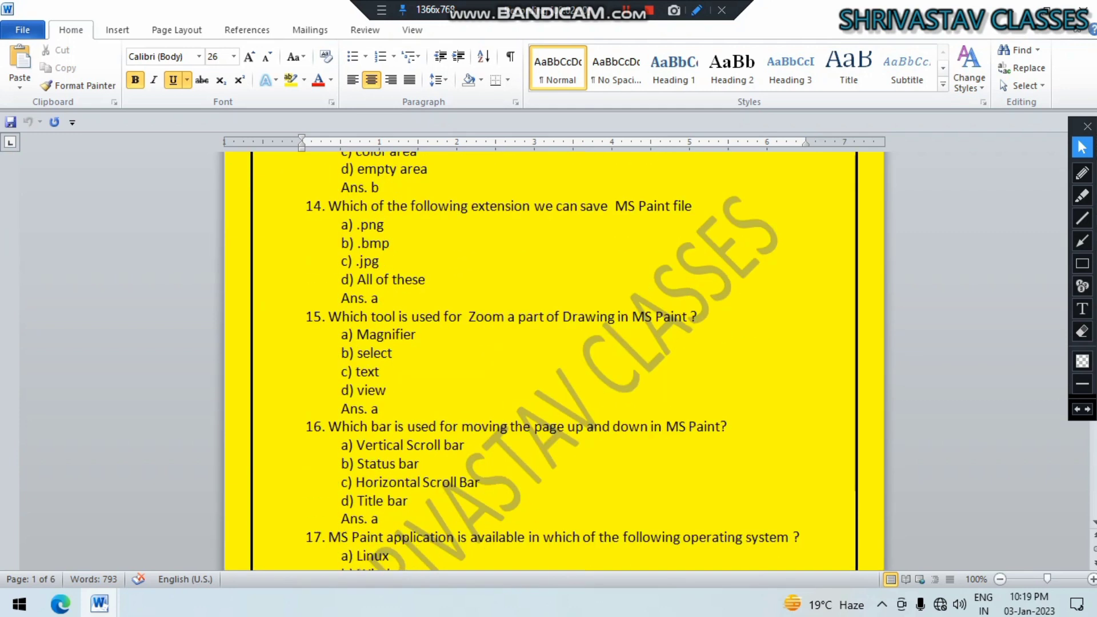
{"action": "scroll", "coordinate": [554, 360], "scroll_direction": "down", "scroll_amount": 10}
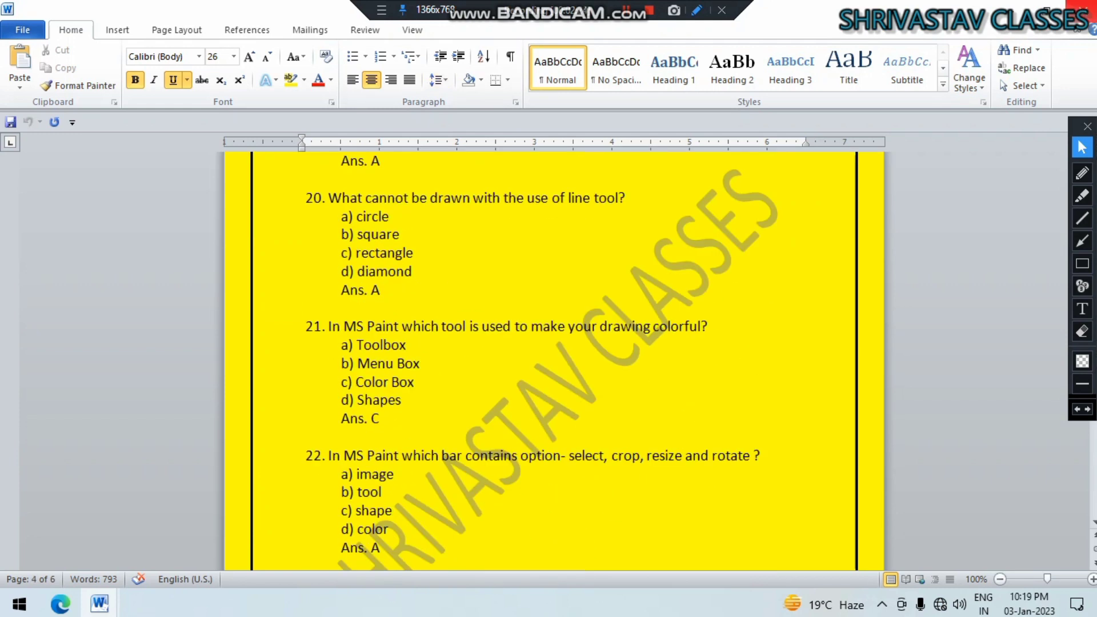
{"action": "left_click", "coordinate": [1082, 10]}
{"action": "left_click", "coordinate": [473, 417]}
{"action": "scroll", "coordinate": [473, 417], "scroll_direction": "up", "scroll_amount": 7}
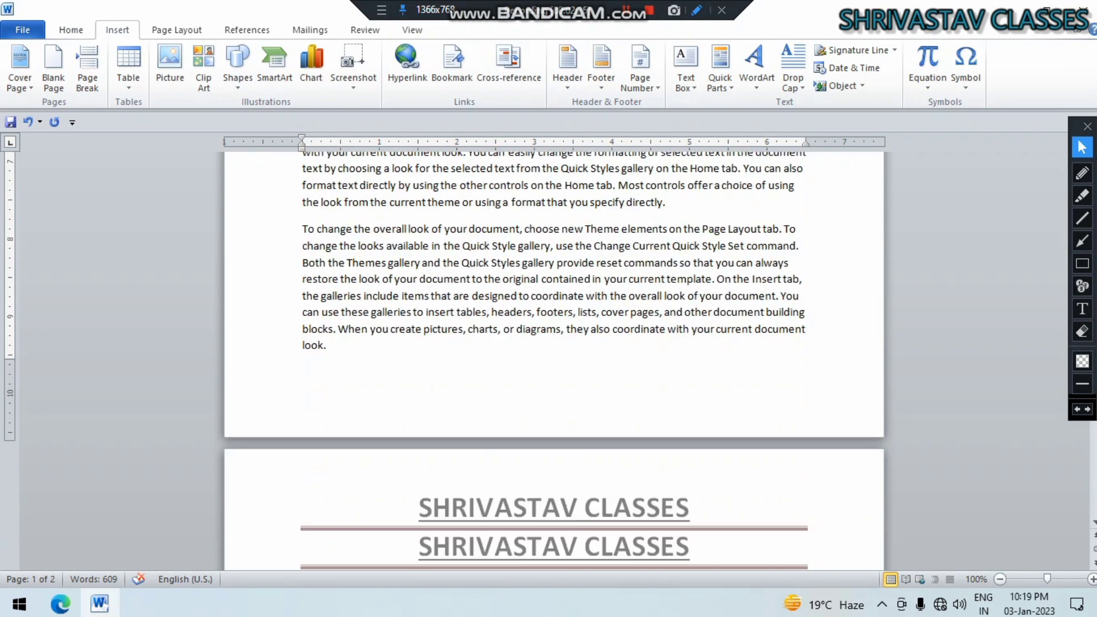
{"action": "scroll", "coordinate": [554, 343], "scroll_direction": "down", "scroll_amount": 5}
{"action": "scroll", "coordinate": [554, 343], "scroll_direction": "up", "scroll_amount": 4}
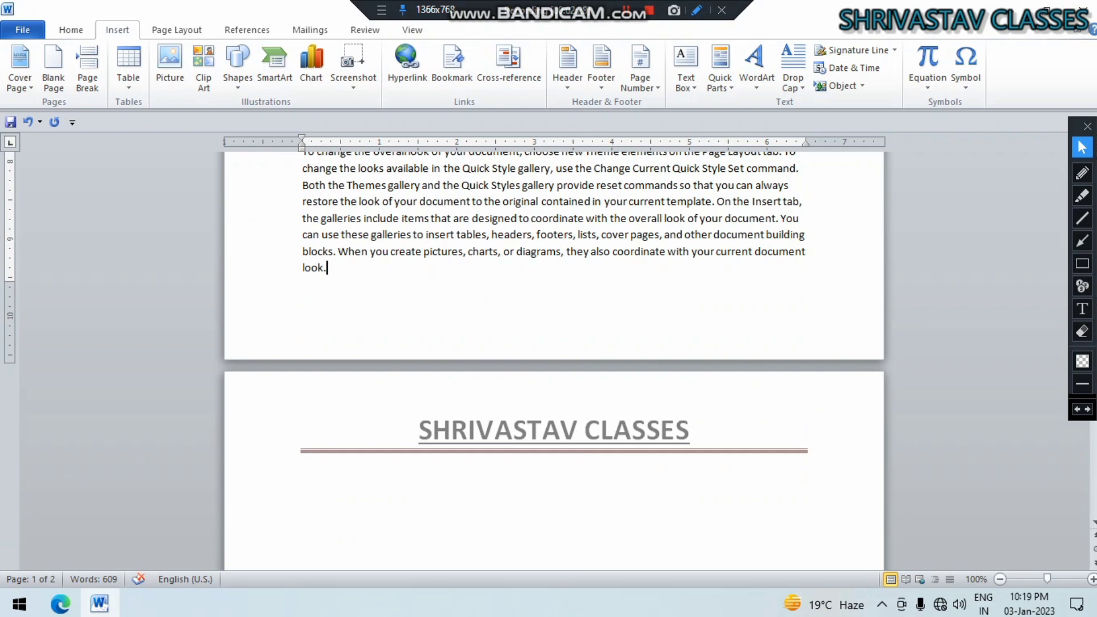
{"action": "scroll", "coordinate": [554, 343], "scroll_direction": "up", "scroll_amount": 4}
{"action": "scroll", "coordinate": [554, 343], "scroll_direction": "up", "scroll_amount": 8}
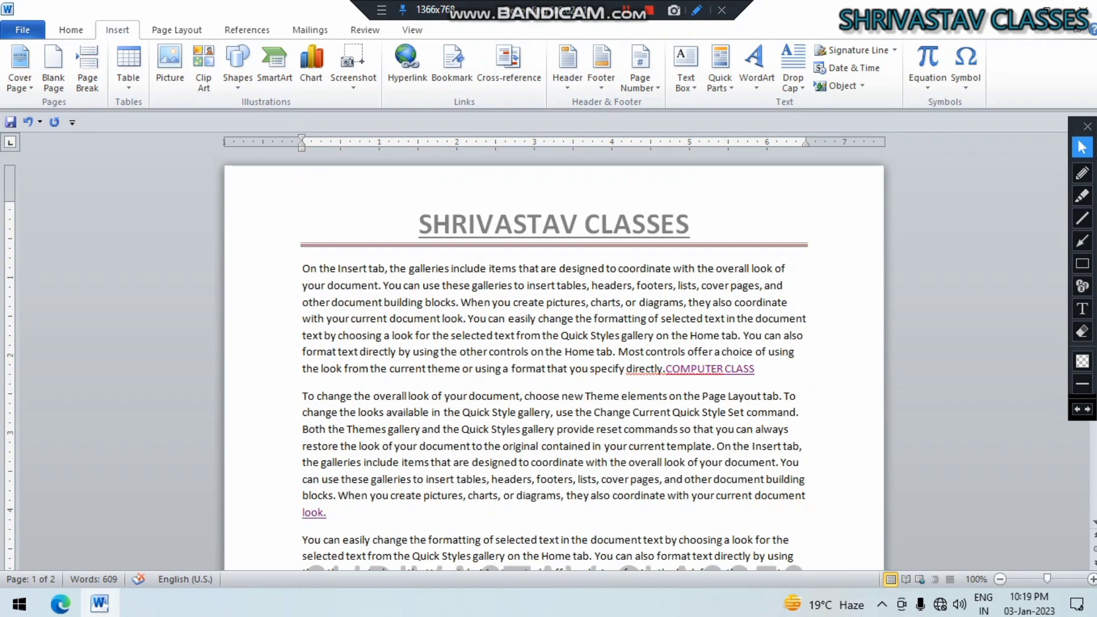
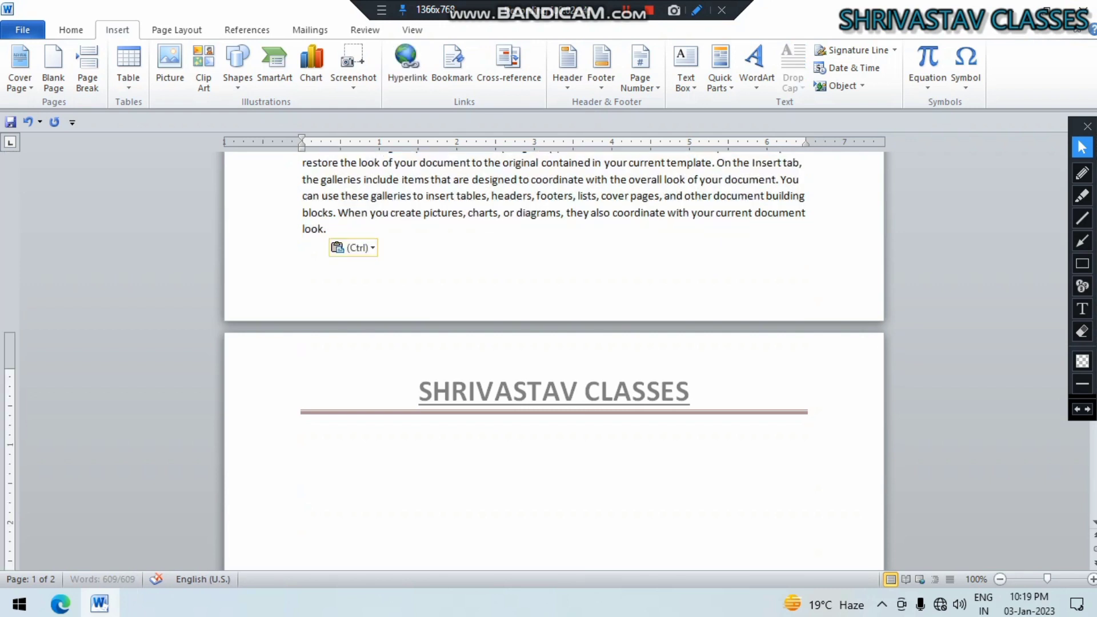
{"action": "scroll", "coordinate": [554, 286], "scroll_direction": "up", "scroll_amount": 2}
{"action": "scroll", "coordinate": [554, 360], "scroll_direction": "up", "scroll_amount": 7}
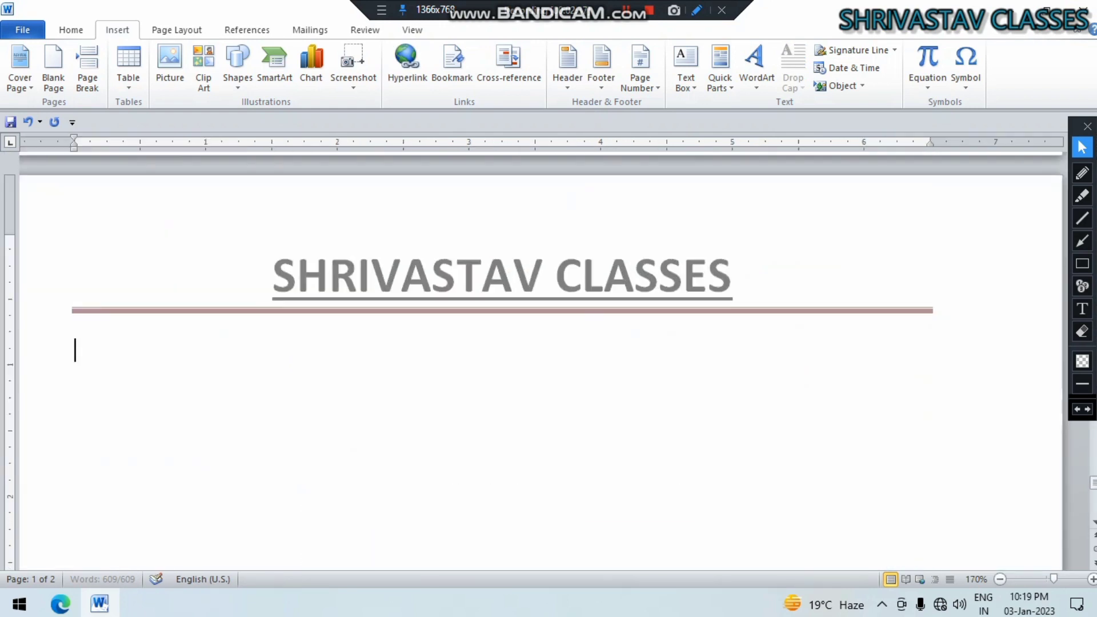
{"action": "scroll", "coordinate": [554, 360], "scroll_direction": "down", "scroll_amount": 1}
{"action": "scroll", "coordinate": [554, 360], "scroll_direction": "down", "scroll_amount": 6}
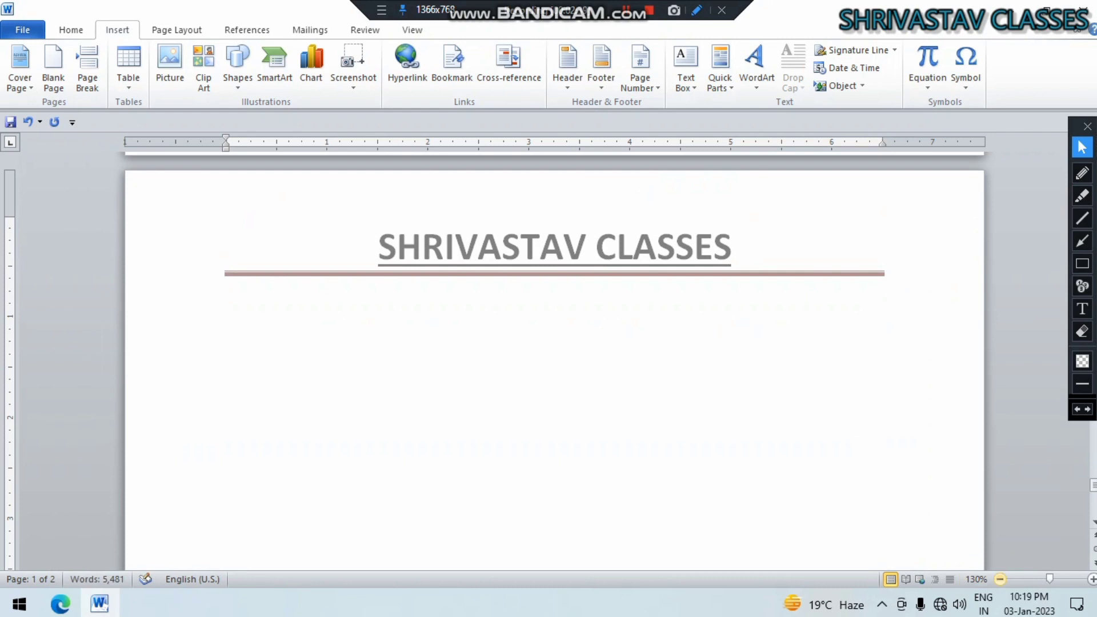
{"action": "scroll", "coordinate": [554, 360], "scroll_direction": "down", "scroll_amount": 1}
{"action": "scroll", "coordinate": [554, 360], "scroll_direction": "up", "scroll_amount": 5}
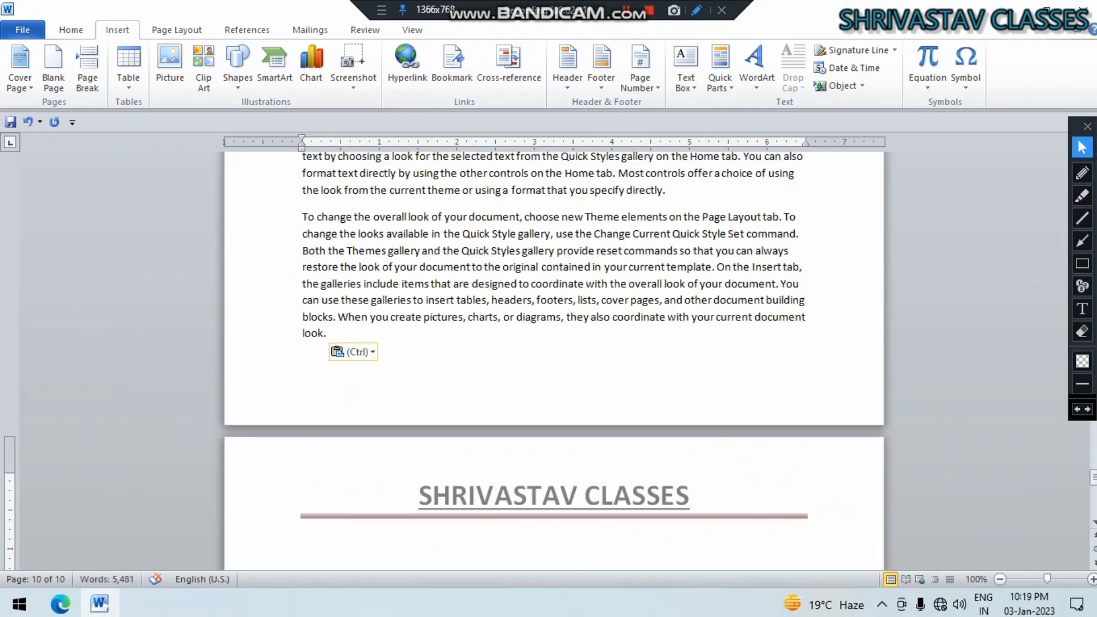
Step: Select the word "template." at the end of the watermarked paragraph and open the Bookmark dialog for it
{"action": "scroll", "coordinate": [554, 360], "scroll_direction": "up", "scroll_amount": 15}
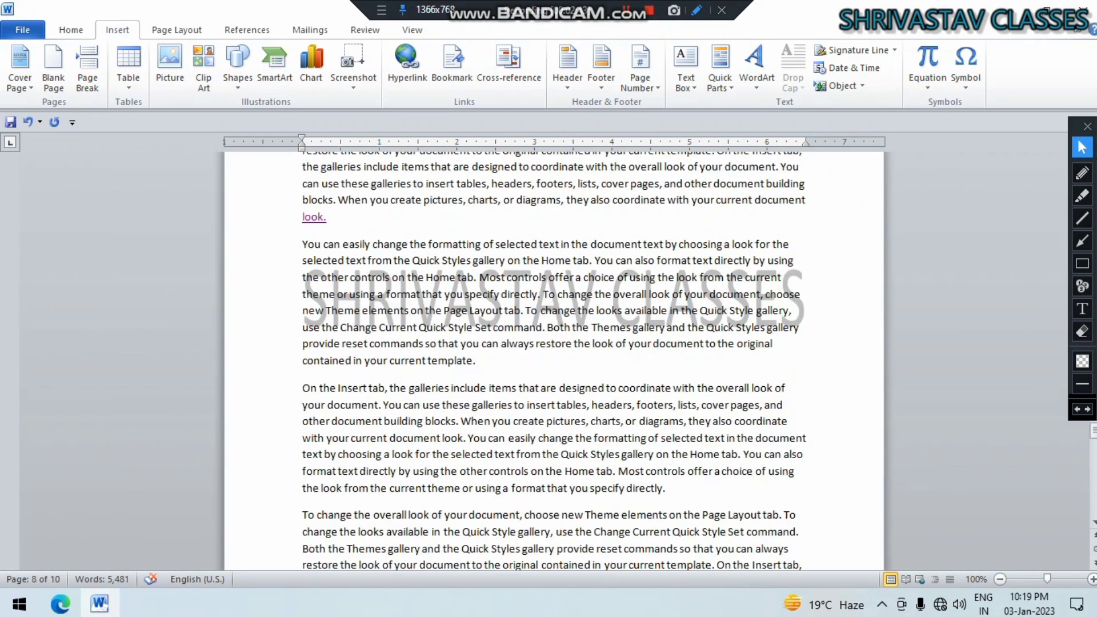
{"action": "scroll", "coordinate": [554, 359], "scroll_direction": "up", "scroll_amount": 4}
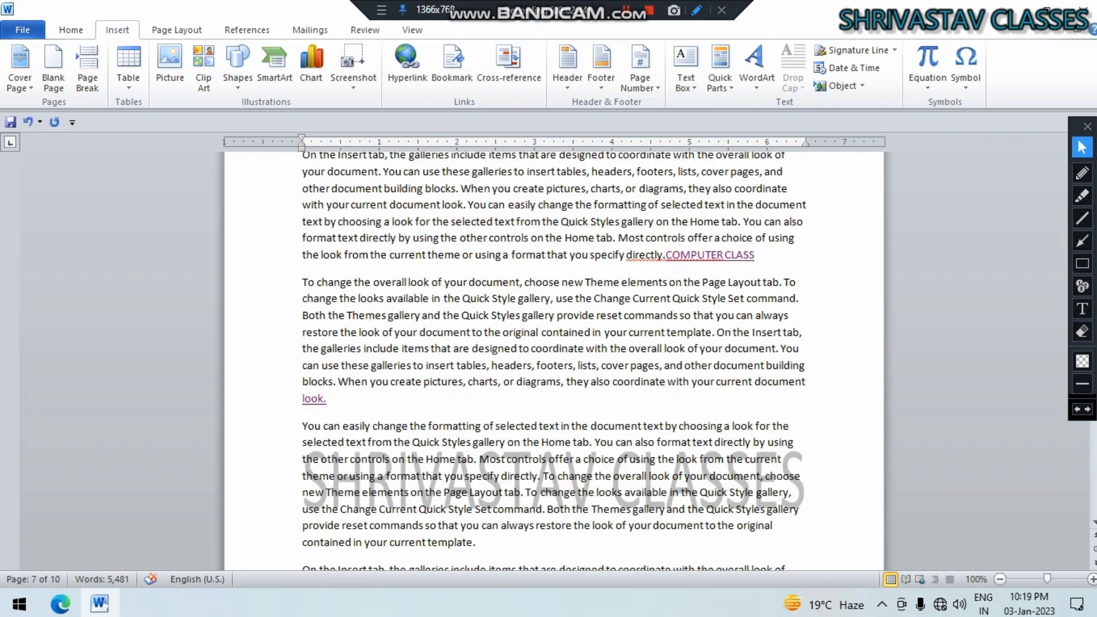
{"action": "scroll", "coordinate": [554, 360], "scroll_direction": "down", "scroll_amount": 4}
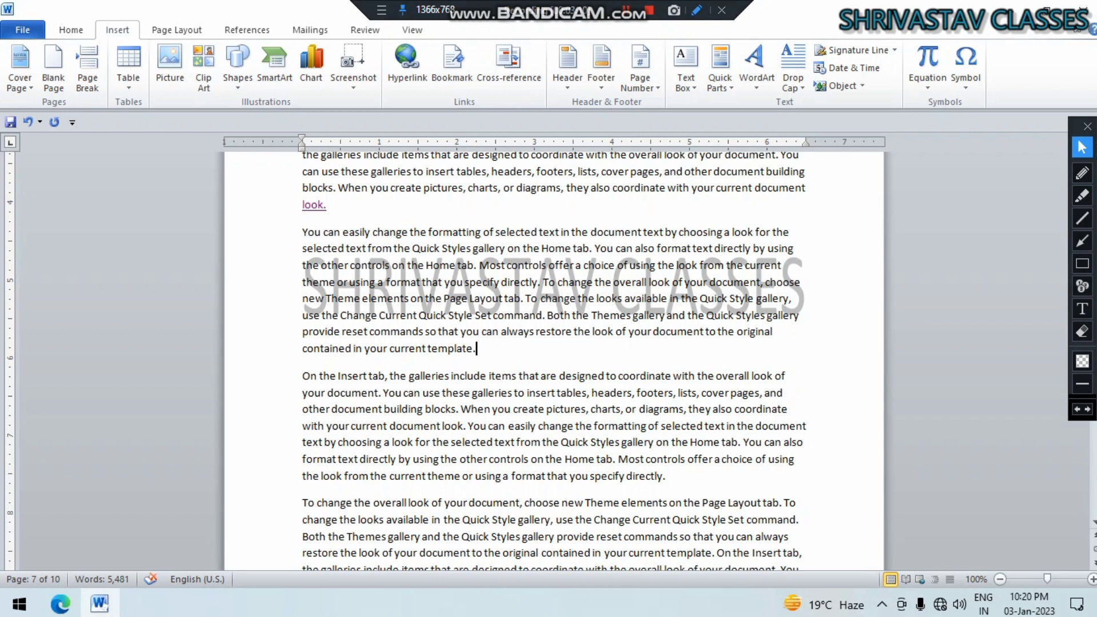
{"action": "key", "text": "shift+Home"}
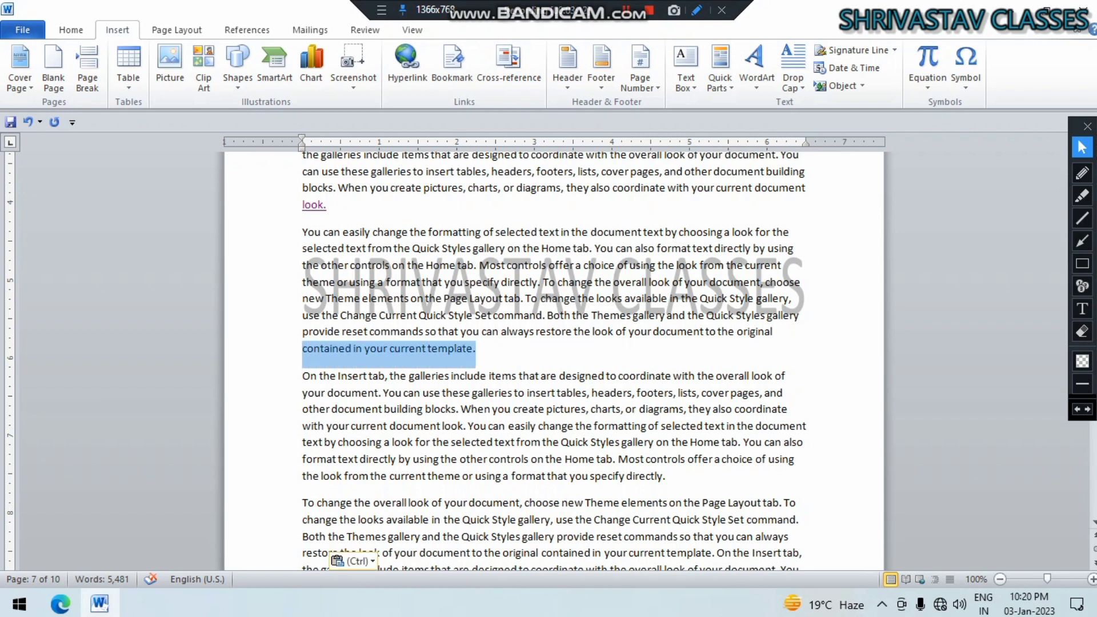
{"action": "key", "text": "End"}
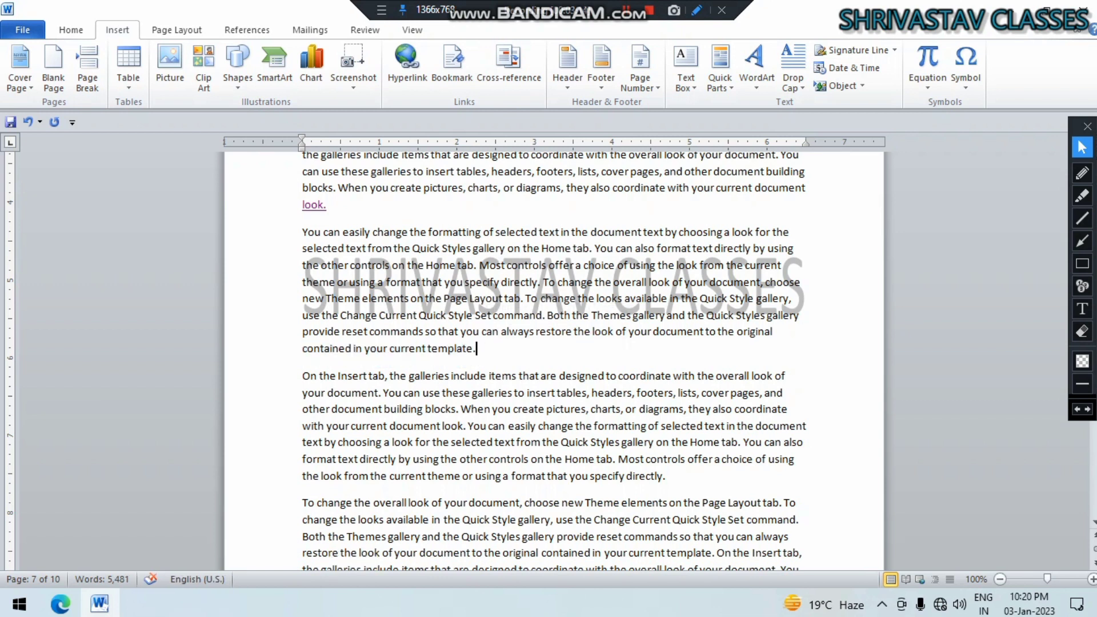
{"action": "left_click_drag", "start_coordinate": [428, 349], "coordinate": [476, 349]}
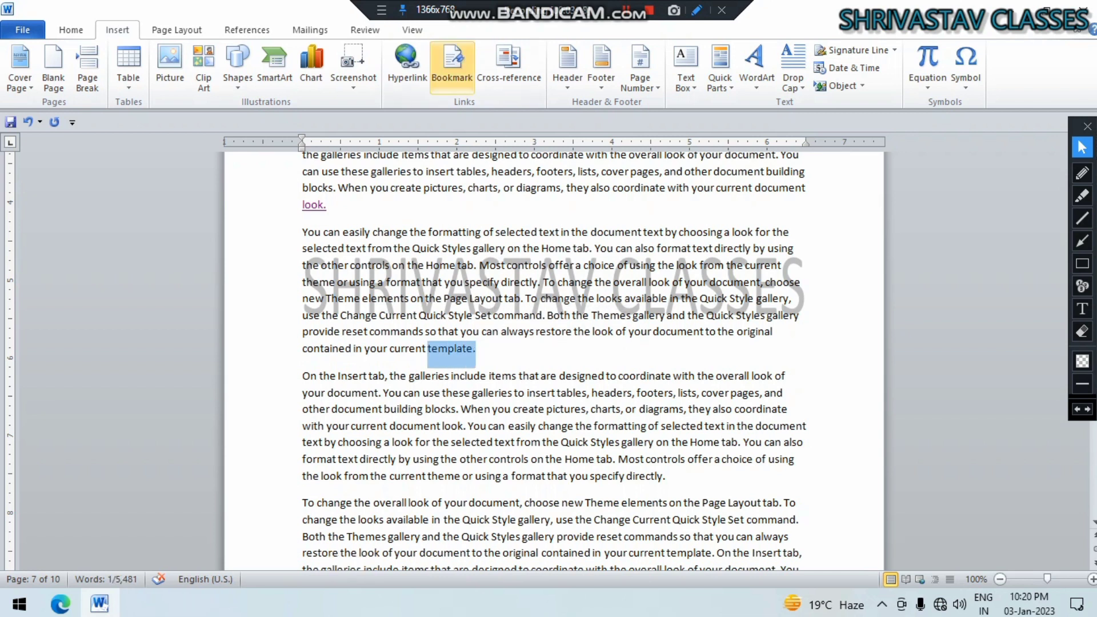
{"action": "left_click", "coordinate": [452, 65]}
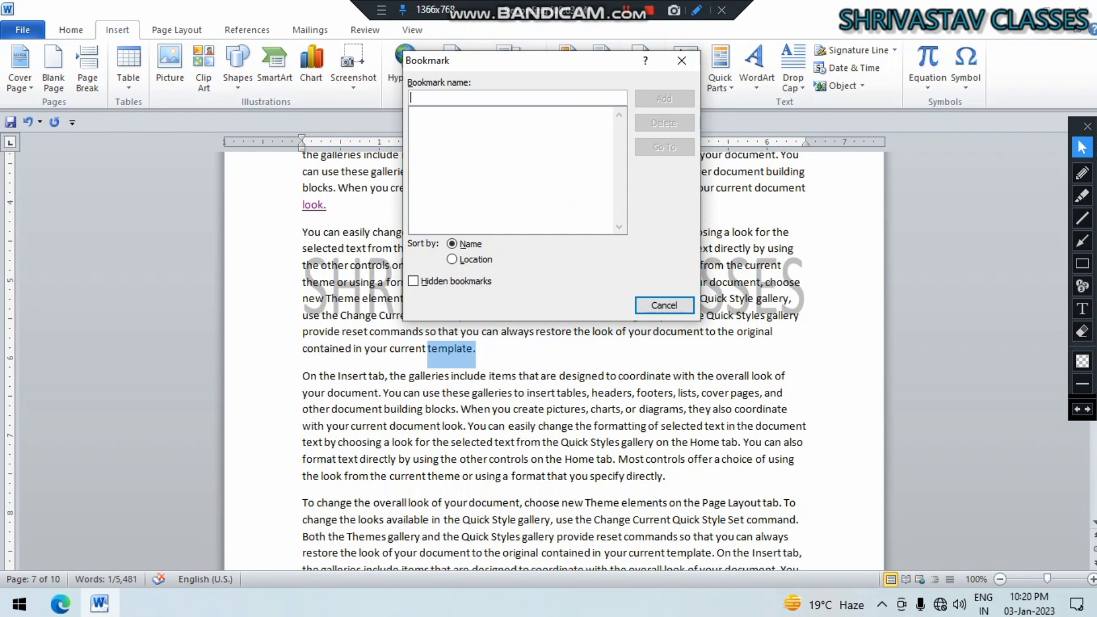
{"action": "type", "text": "SHIKHA"}
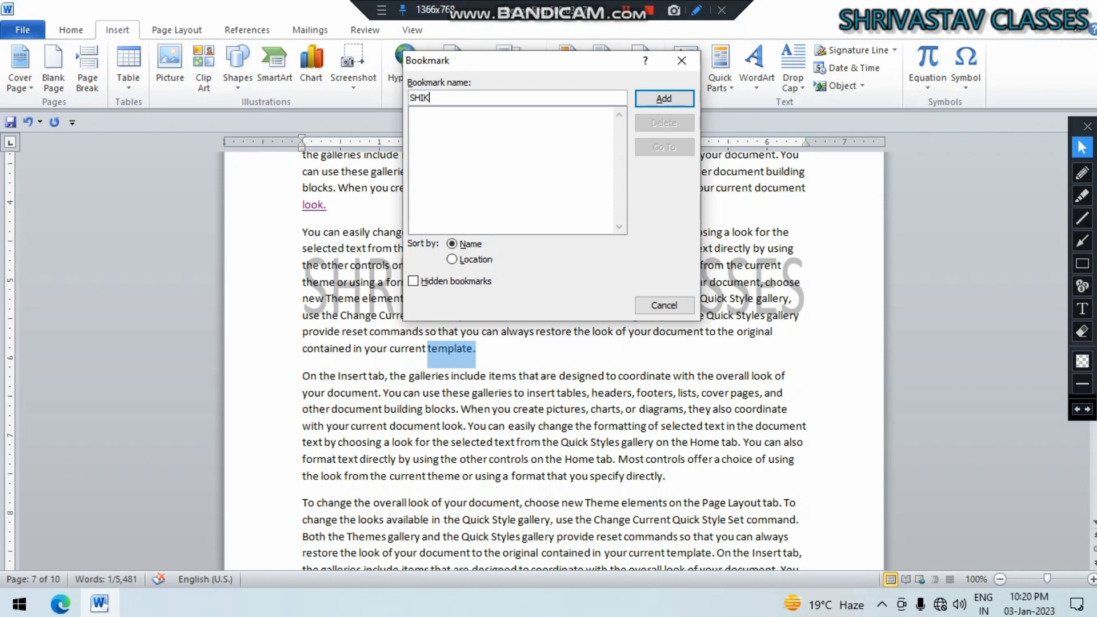
{"action": "key", "text": "BackSpace"}
{"action": "key", "text": "BackSpace"}
{"action": "key", "text": "BackSpace"}
{"action": "key", "text": "BackSpace"}
{"action": "key", "text": "BackSpace"}
{"action": "key", "text": "BackSpace"}
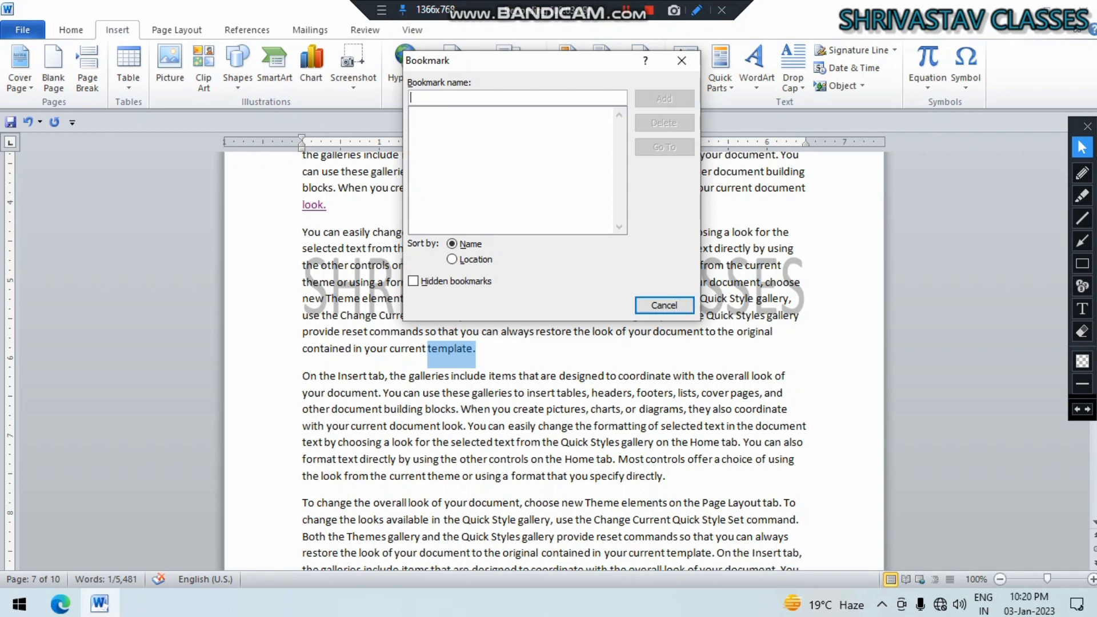
Step: Name the bookmark PART1 and add it to the selected word
{"action": "type", "text": "PART 1"}
{"action": "key", "text": "BackSpace"}
{"action": "key", "text": "BackSpace"}
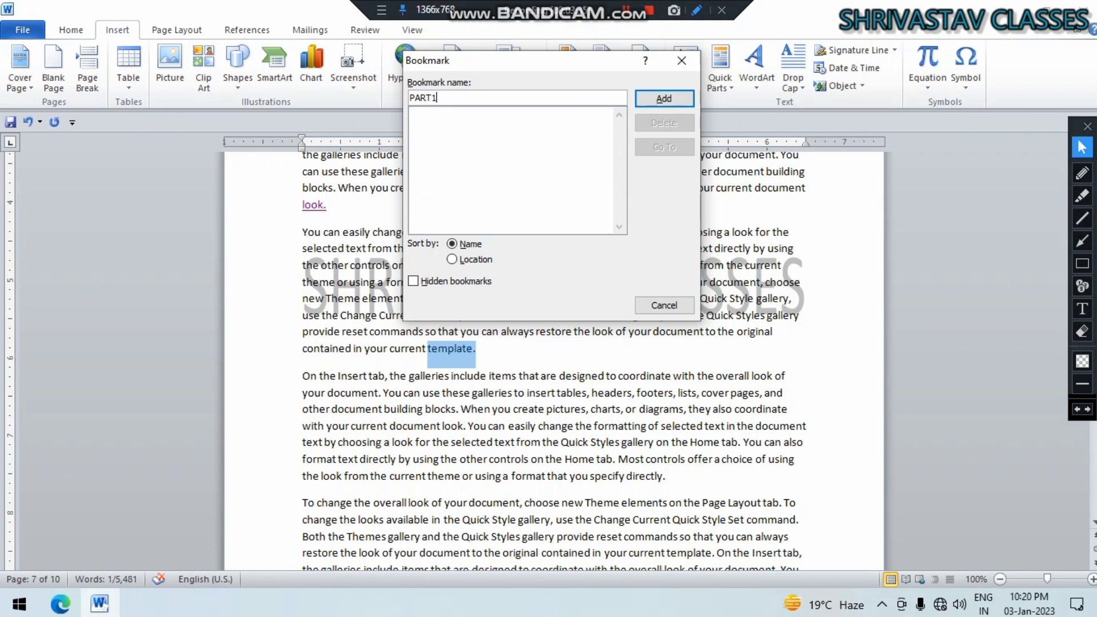
{"action": "left_click", "coordinate": [664, 98]}
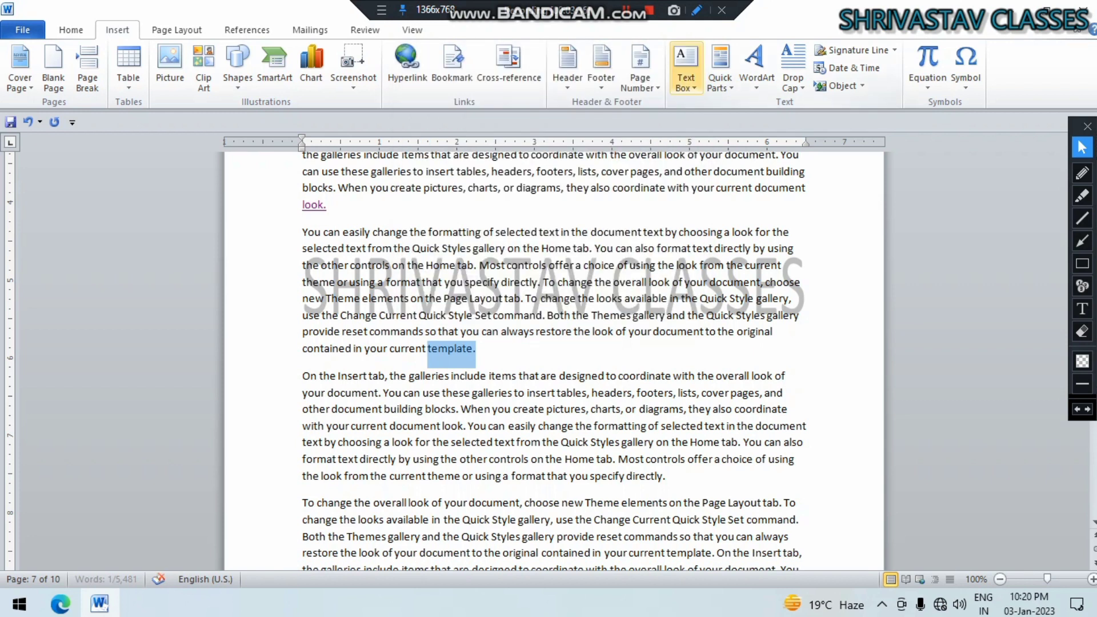
Step: Move the cursor away from the bookmarked word, jump back to the PART1 bookmark, and close the Bookmark dialog
{"action": "left_click", "coordinate": [582, 442]}
{"action": "scroll", "coordinate": [554, 360], "scroll_direction": "down", "scroll_amount": 15}
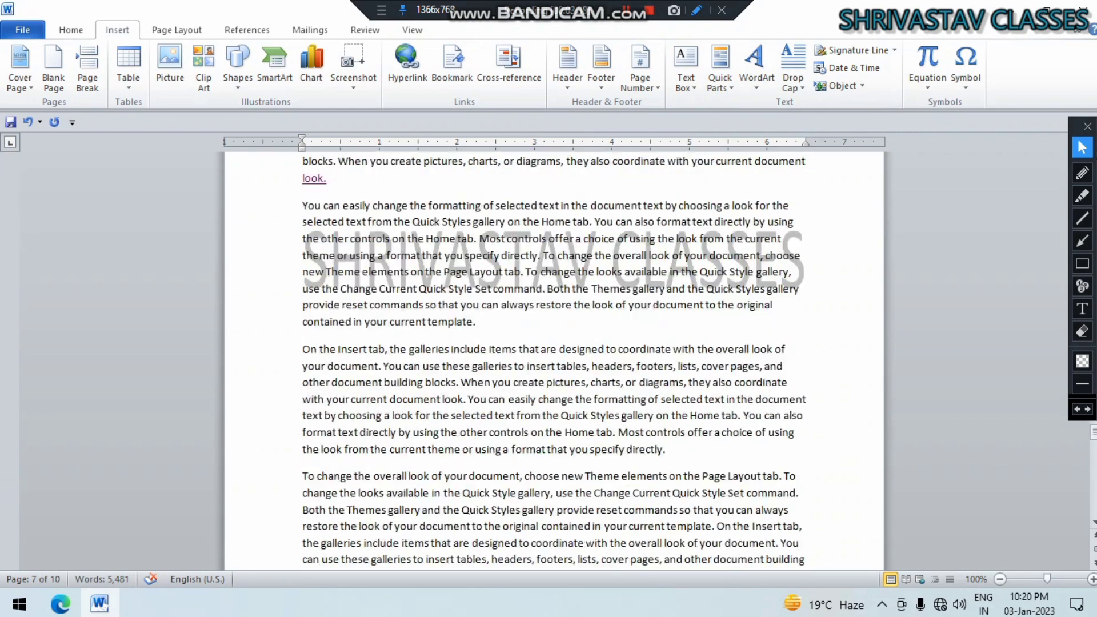
{"action": "scroll", "coordinate": [554, 360], "scroll_direction": "down", "scroll_amount": 10}
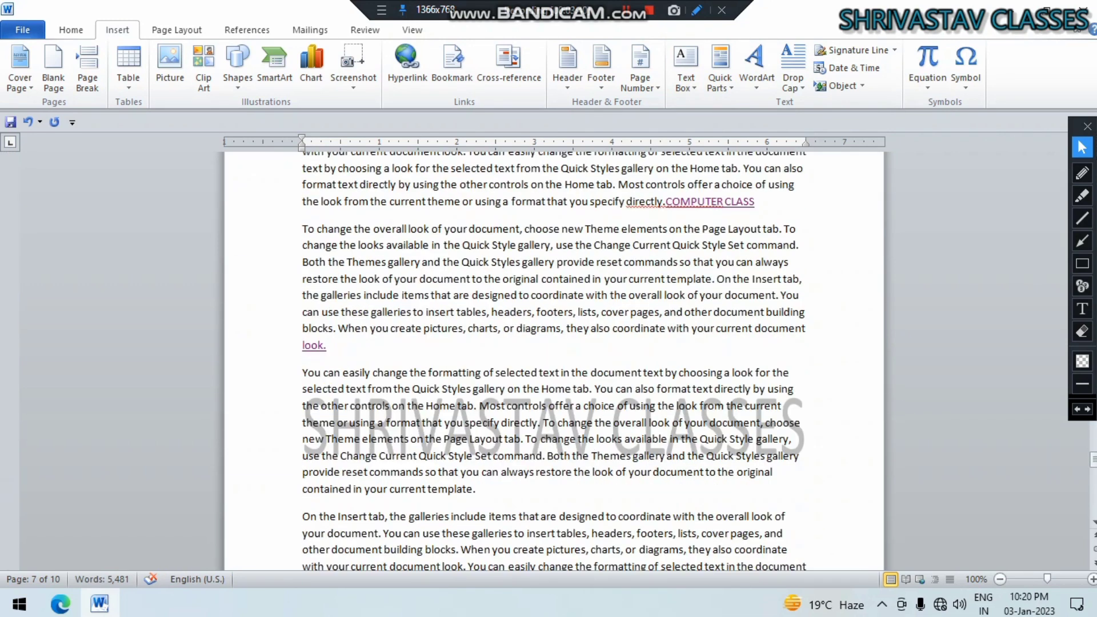
{"action": "scroll", "coordinate": [554, 359], "scroll_direction": "down", "scroll_amount": 12}
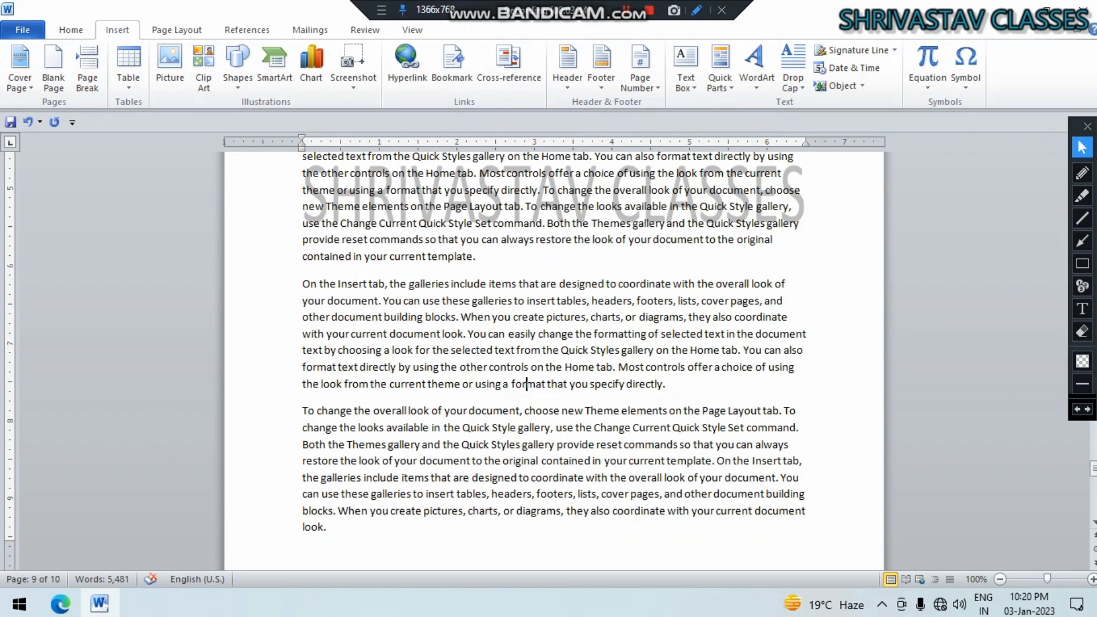
{"action": "left_click", "coordinate": [451, 62]}
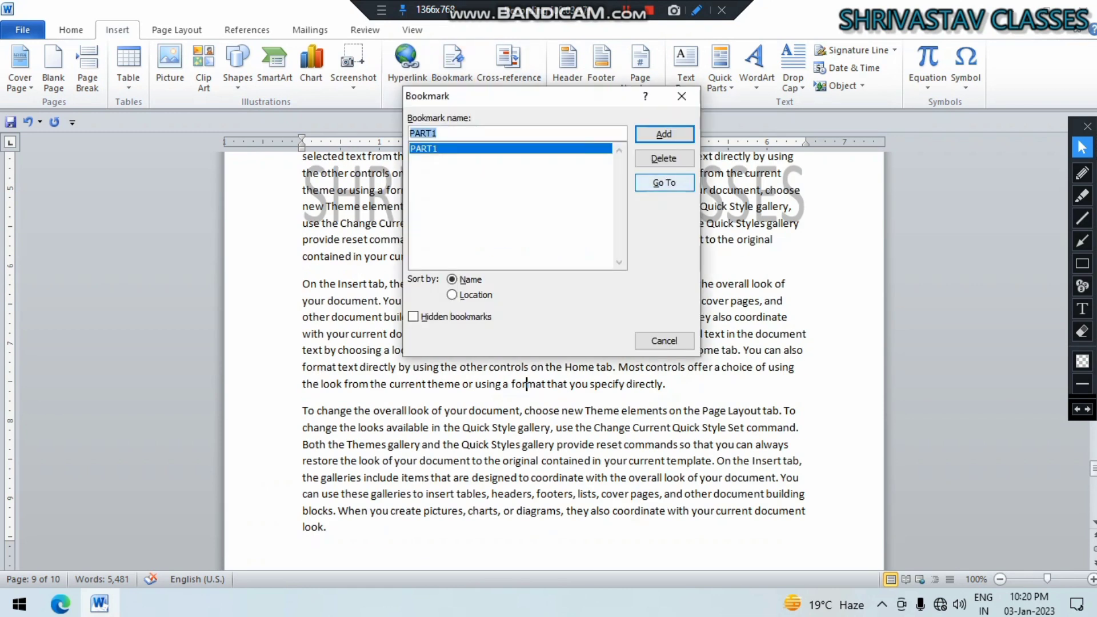
{"action": "left_click", "coordinate": [664, 183]}
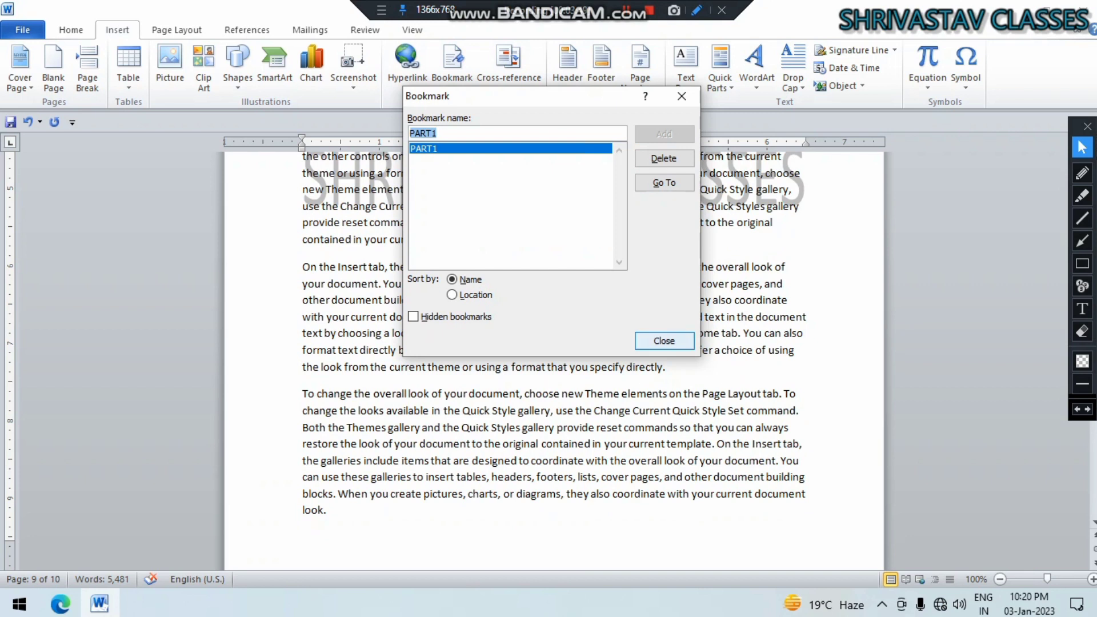
{"action": "left_click", "coordinate": [663, 340]}
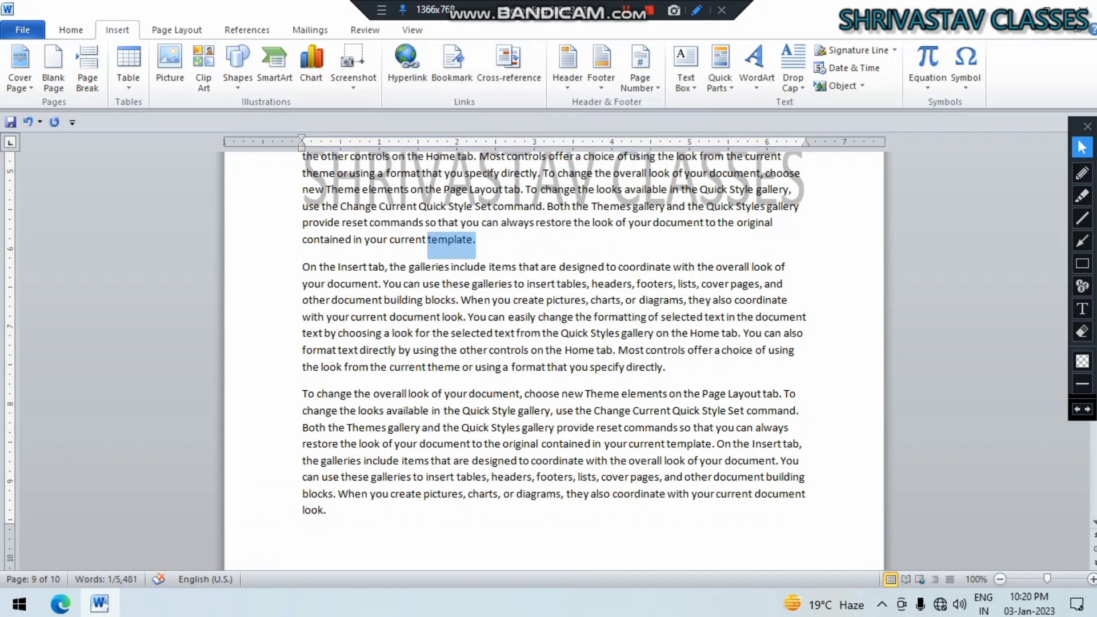
Step: Place the cursor at the start of the blank last page and open the Cross-reference dialog
{"action": "scroll", "coordinate": [553, 342], "scroll_direction": "up", "scroll_amount": 1}
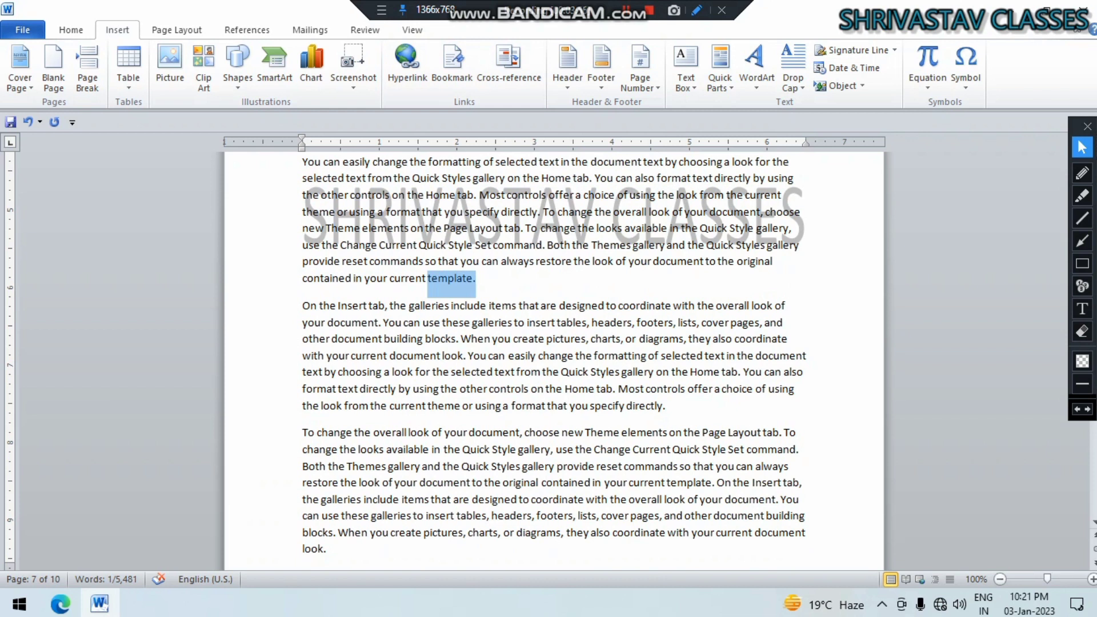
{"action": "scroll", "coordinate": [553, 361], "scroll_direction": "down", "scroll_amount": 20}
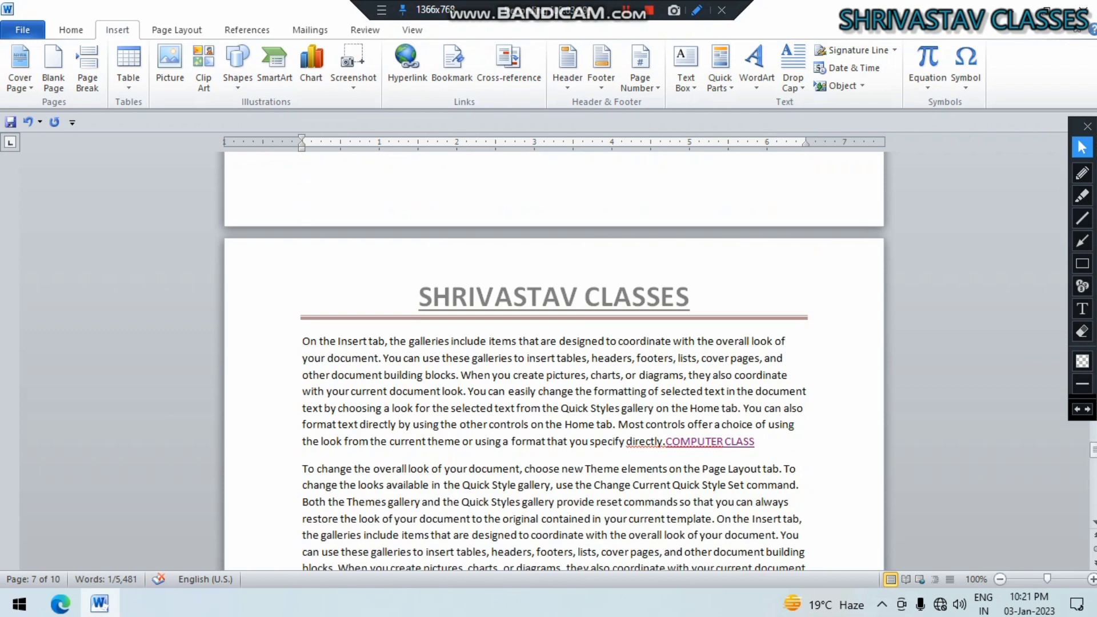
{"action": "scroll", "coordinate": [553, 361], "scroll_direction": "down", "scroll_amount": 20}
{"action": "scroll", "coordinate": [553, 361], "scroll_direction": "up", "scroll_amount": 1}
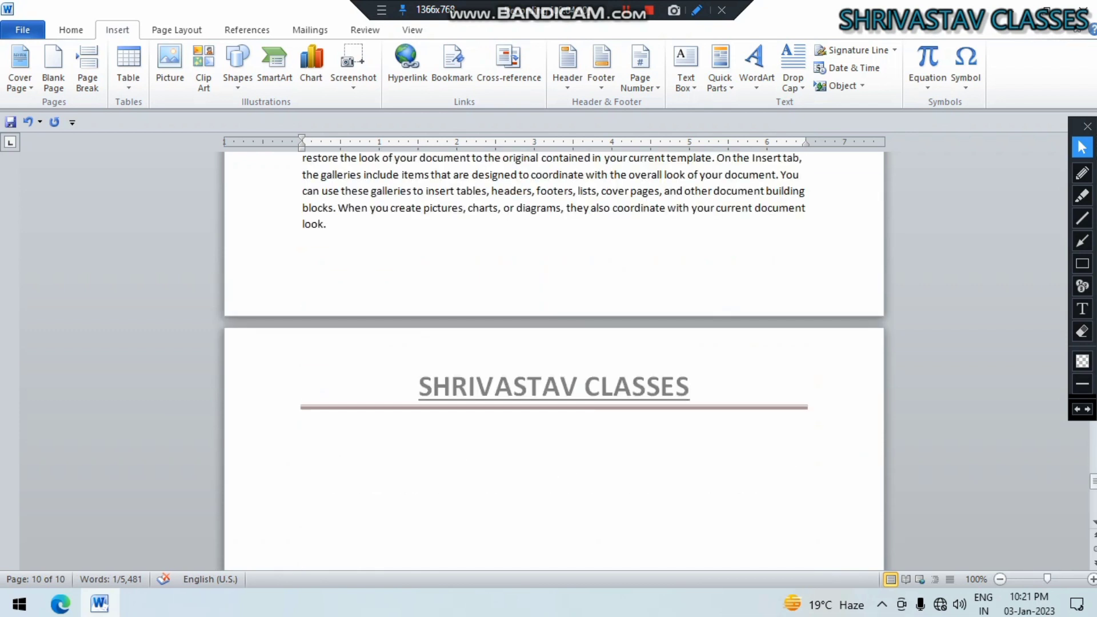
{"action": "left_click", "coordinate": [303, 431]}
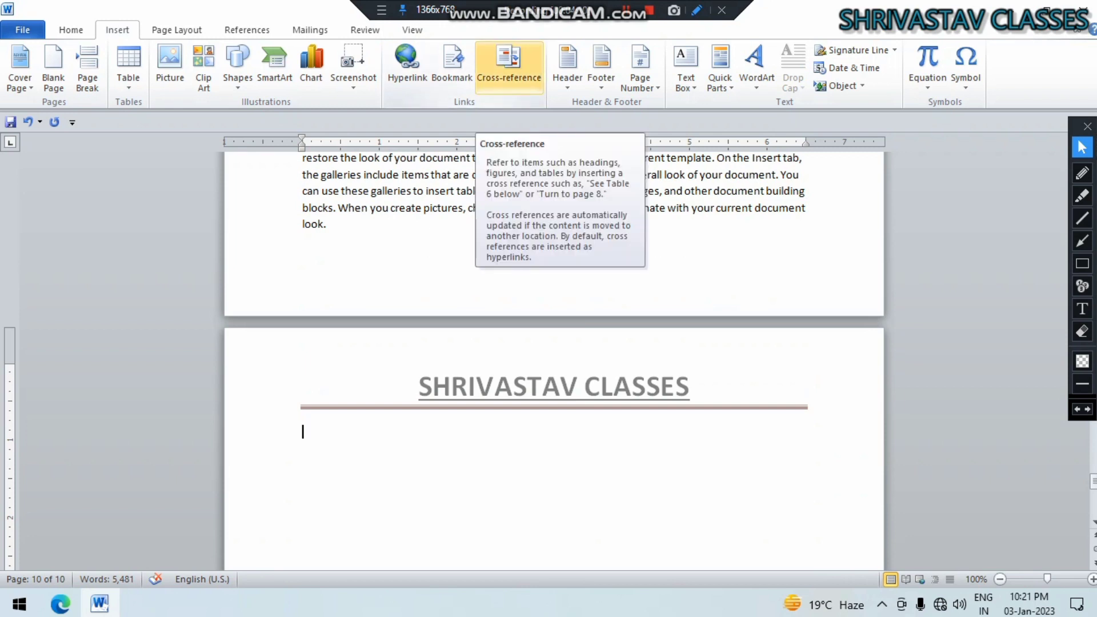
{"action": "left_click", "coordinate": [508, 63]}
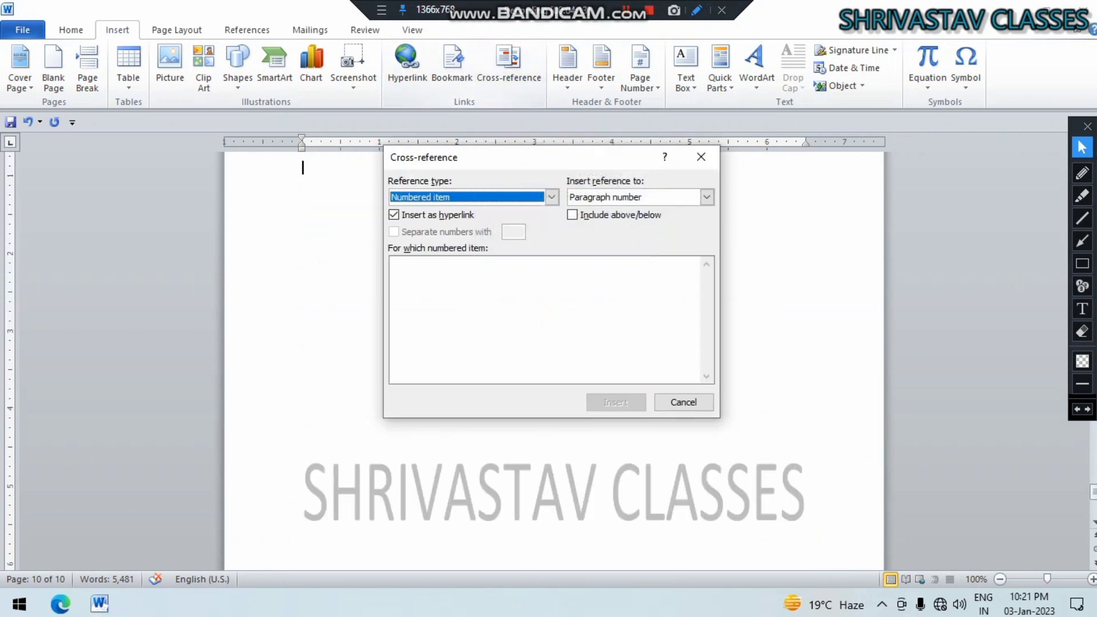
Step: Set the cross-reference's reference type to Bookmark
{"action": "left_click", "coordinate": [551, 196]}
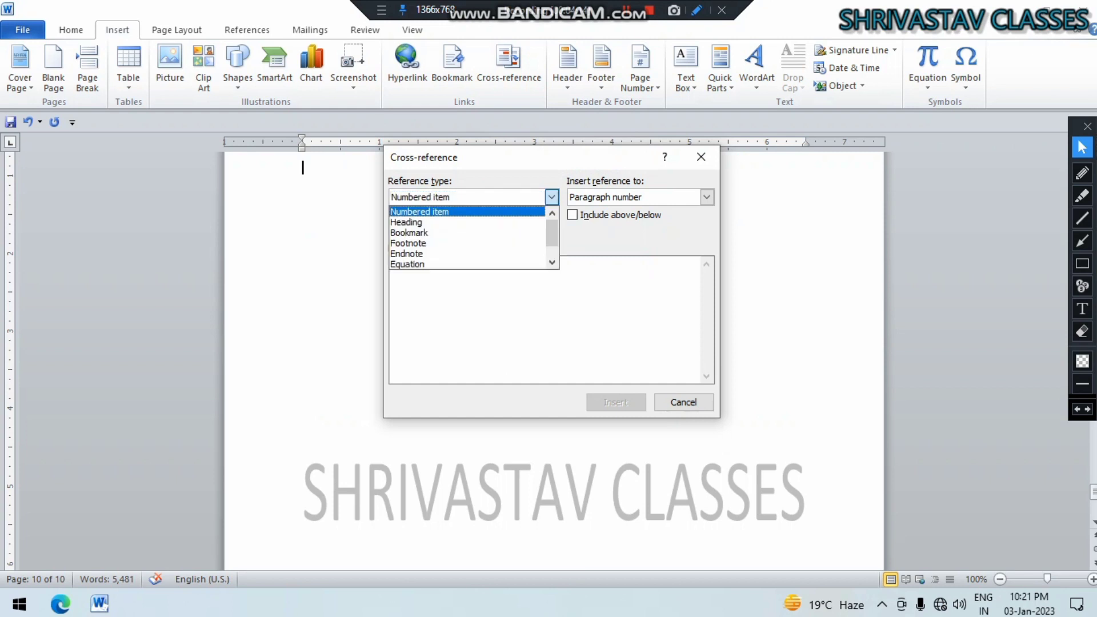
{"action": "key", "text": "Down"}
{"action": "key", "text": "Down"}
{"action": "key", "text": "Return"}
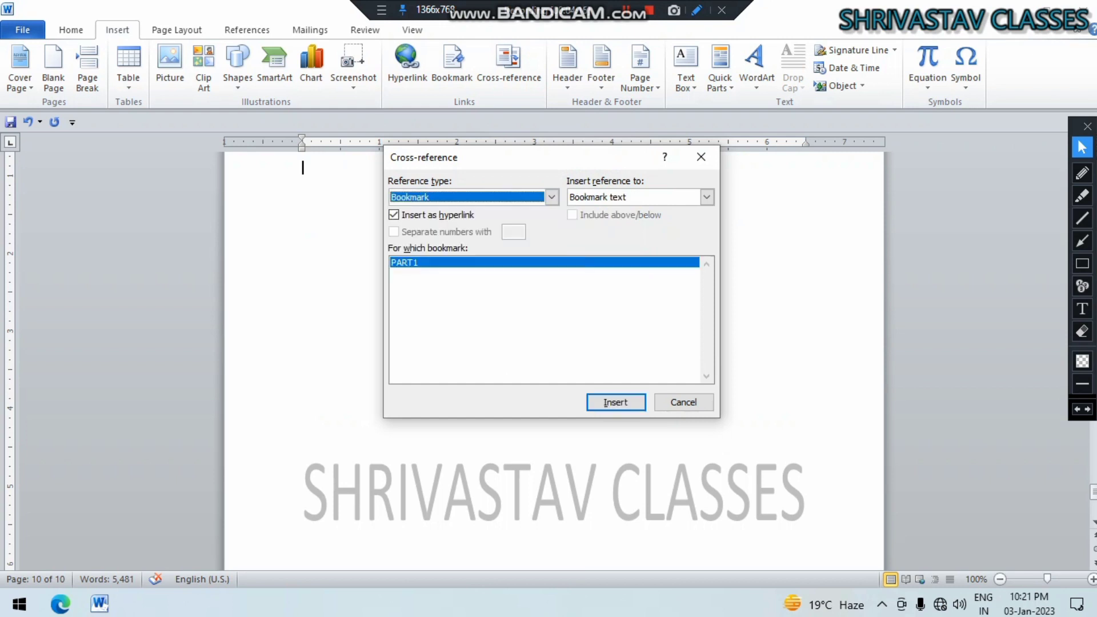
Step: Review the available cross-reference types from Numbered item to Table and keep Bookmark as the choice
{"action": "left_click", "coordinate": [551, 196]}
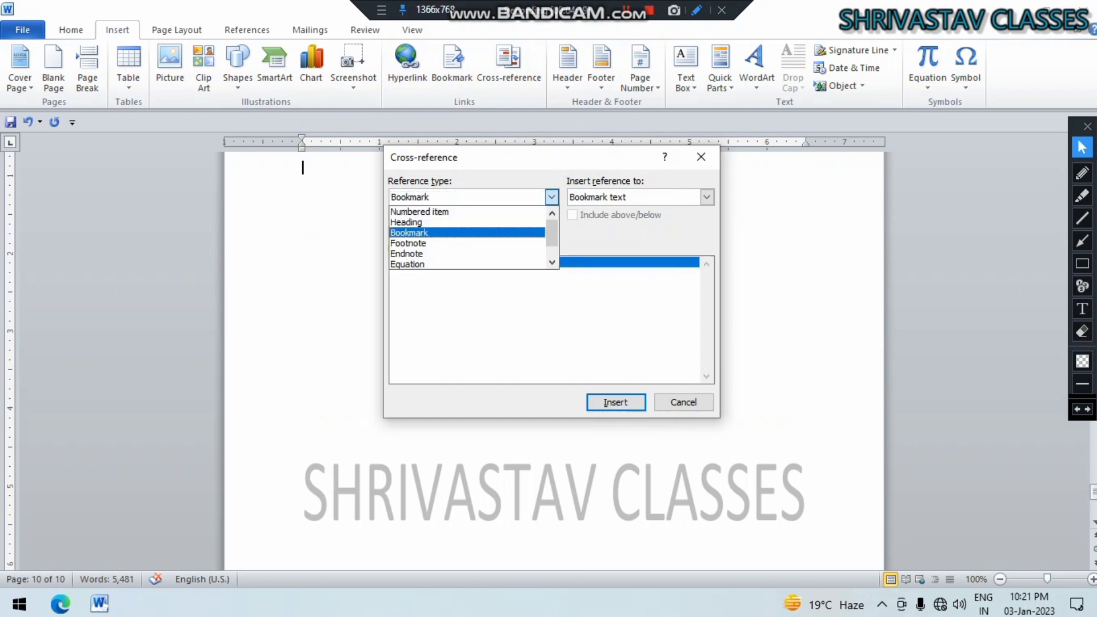
{"action": "scroll", "coordinate": [468, 263], "scroll_direction": "down", "scroll_amount": 1}
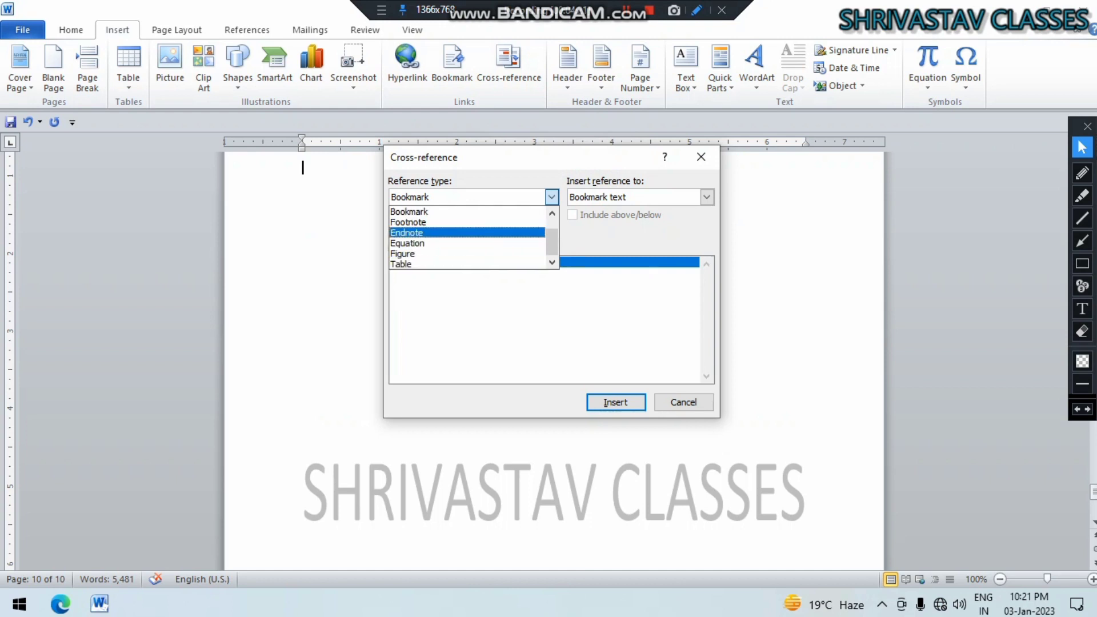
{"action": "scroll", "coordinate": [467, 237], "scroll_direction": "up", "scroll_amount": 1}
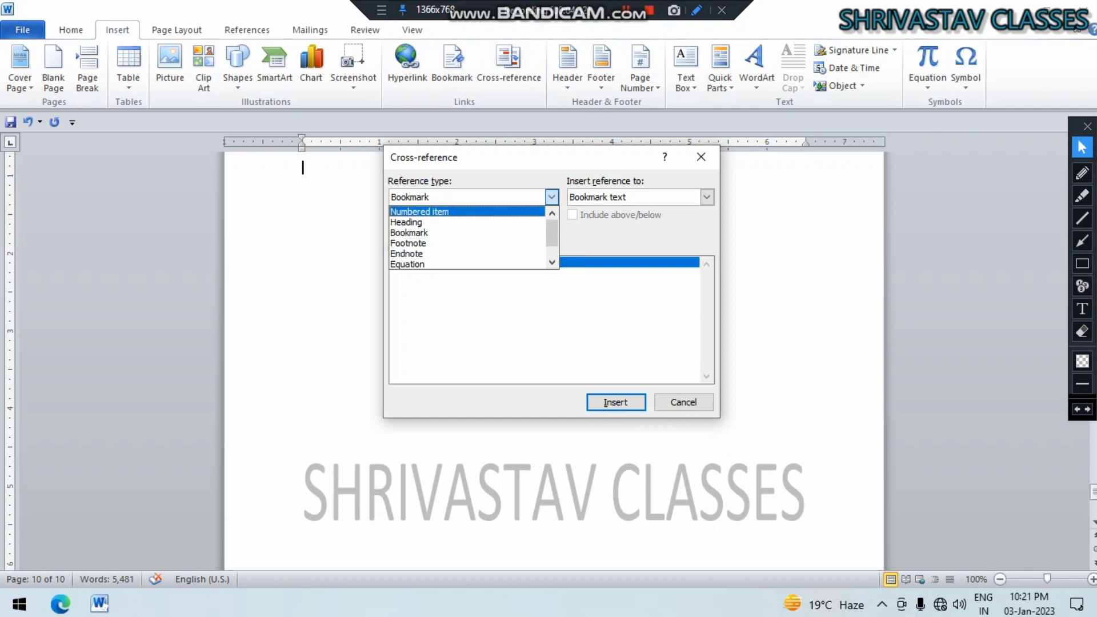
{"action": "scroll", "coordinate": [410, 234], "scroll_direction": "down", "scroll_amount": 1}
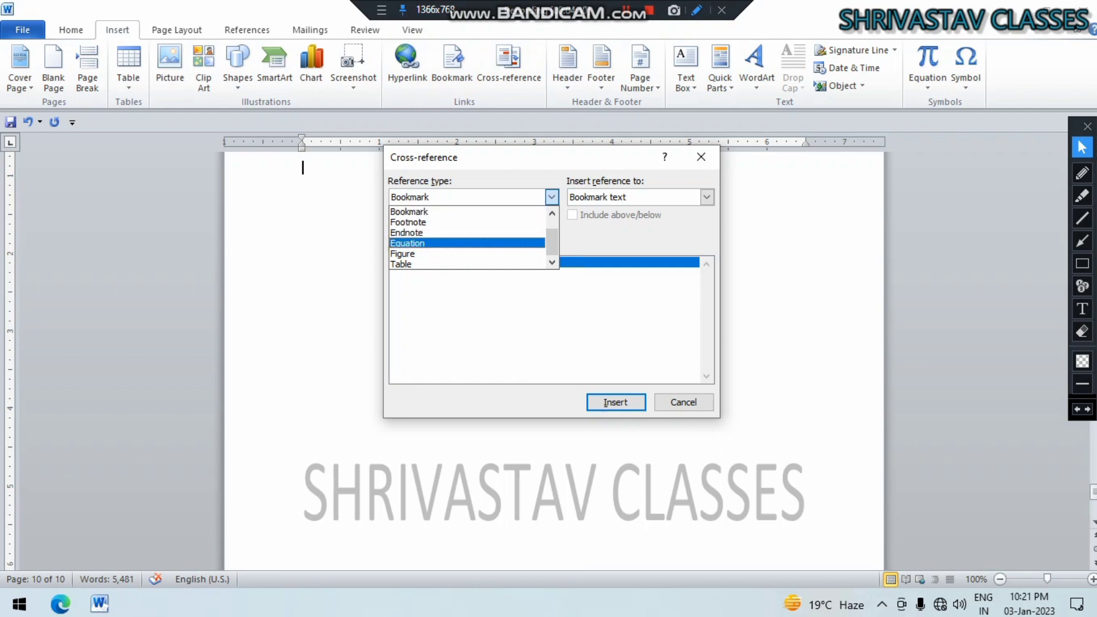
{"action": "scroll", "coordinate": [409, 233], "scroll_direction": "up", "scroll_amount": 1}
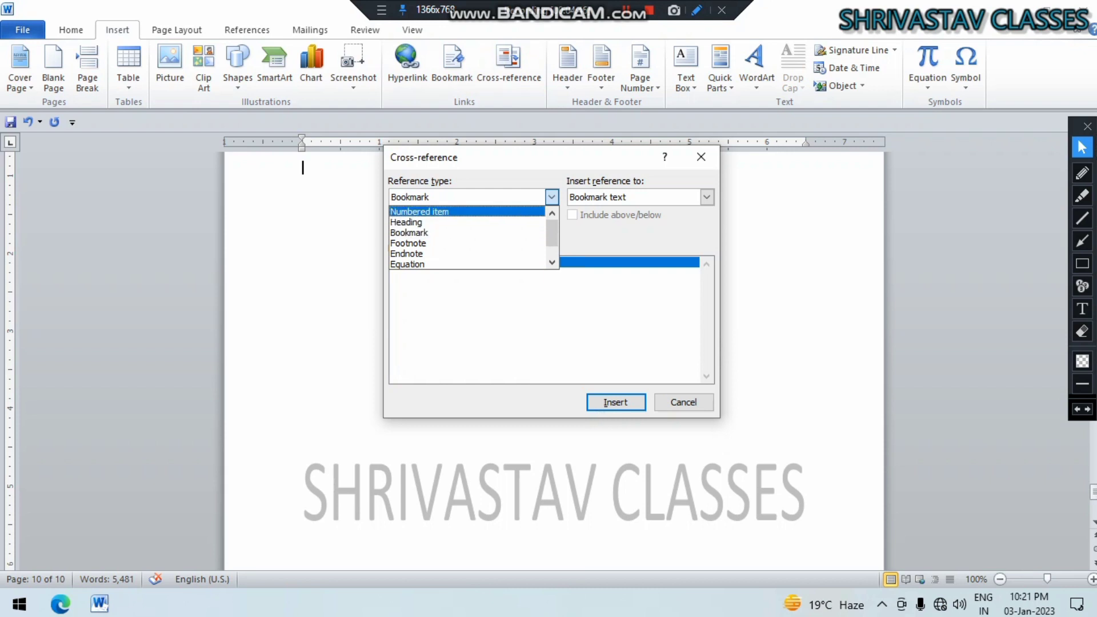
{"action": "left_click", "coordinate": [431, 232]}
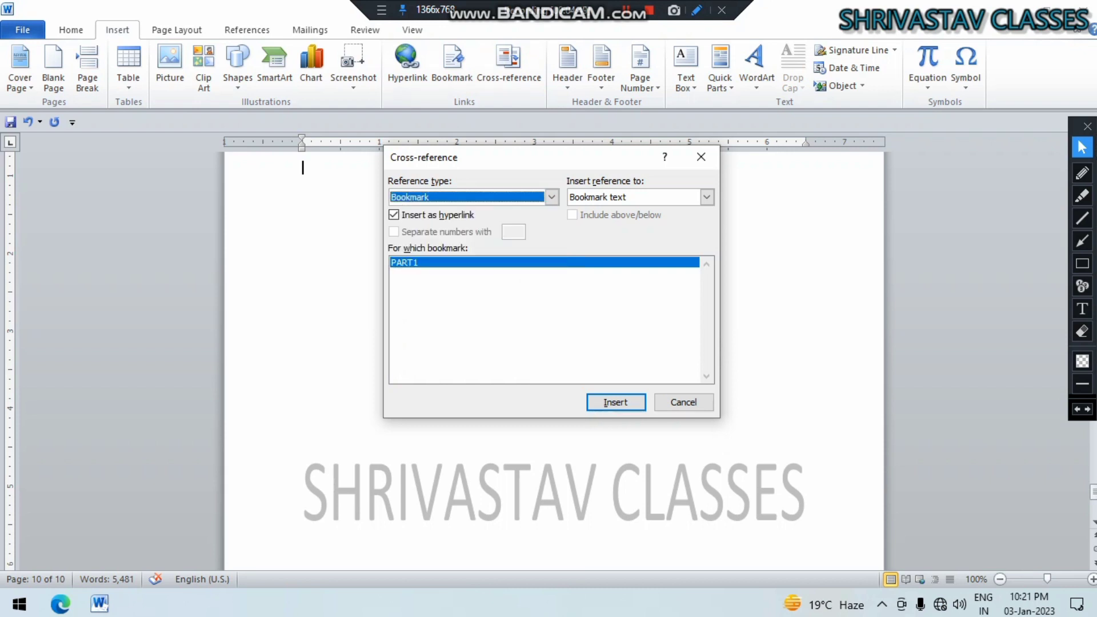
Step: Change the cross-reference's reference type to Heading
{"action": "left_click", "coordinate": [551, 198]}
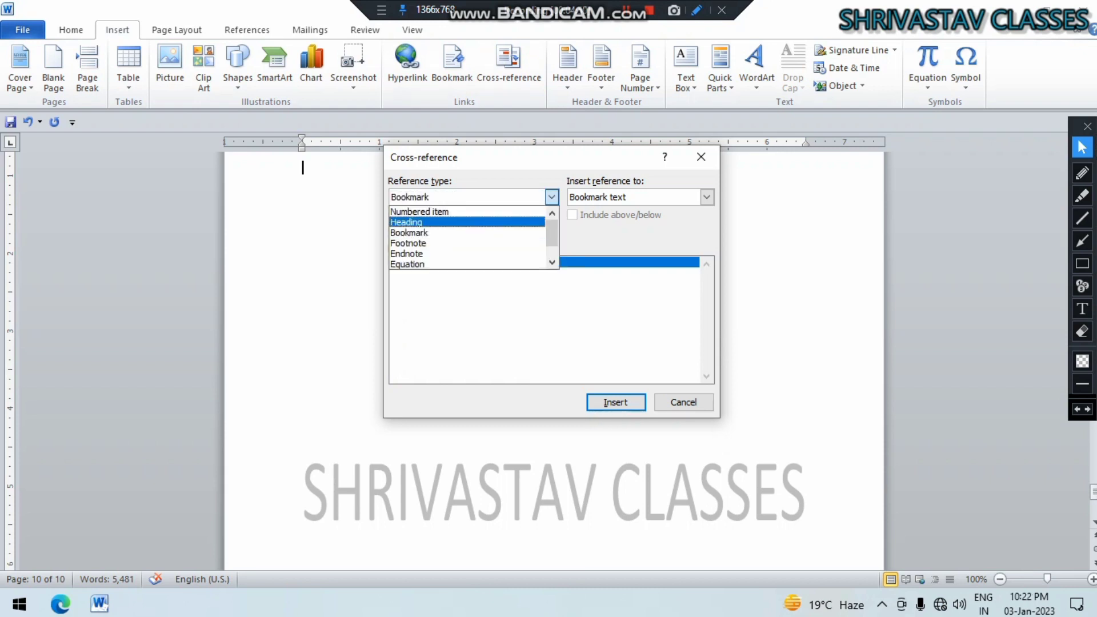
{"action": "left_click", "coordinate": [411, 223]}
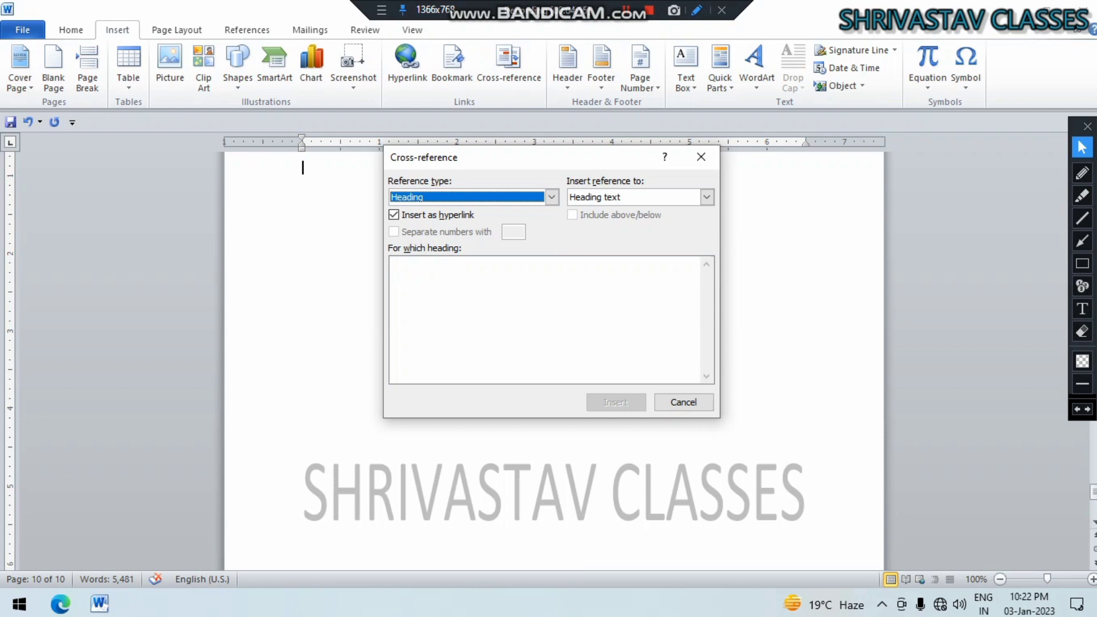
Step: Insert a hyperlinked cross-reference to the bookmark text of PART1 at the start of the last page
{"action": "left_click", "coordinate": [552, 197]}
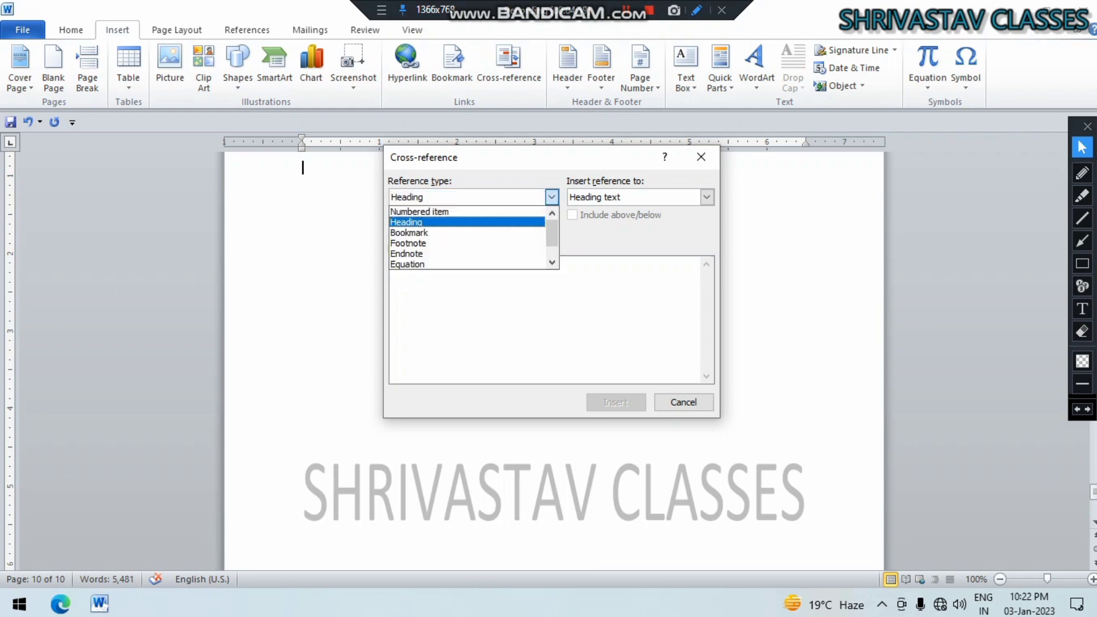
{"action": "left_click", "coordinate": [408, 232]}
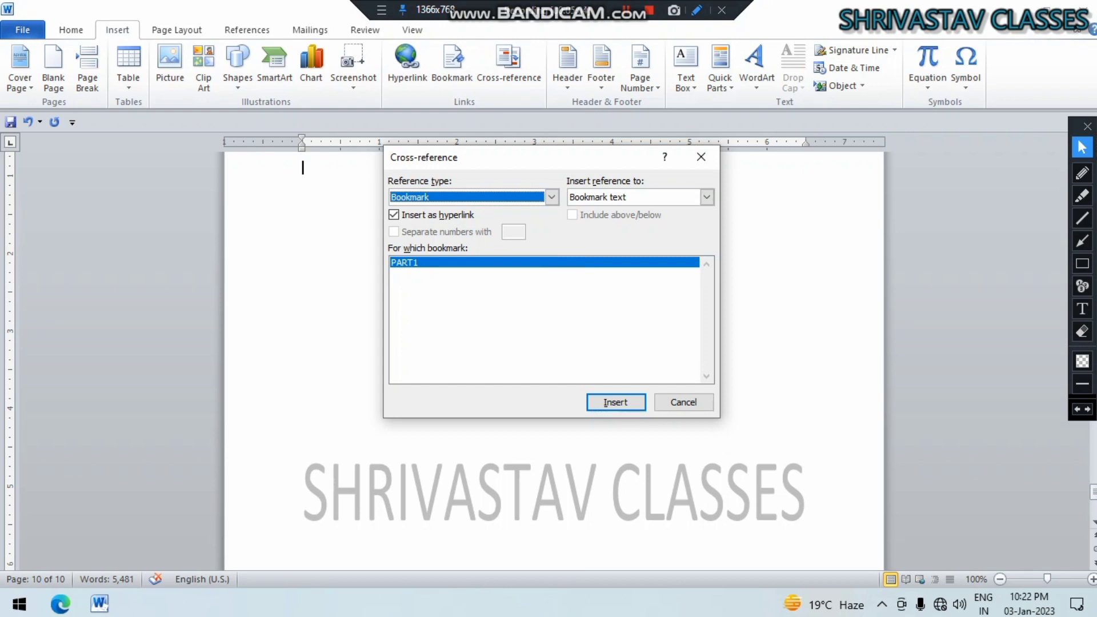
{"action": "key", "text": "Return"}
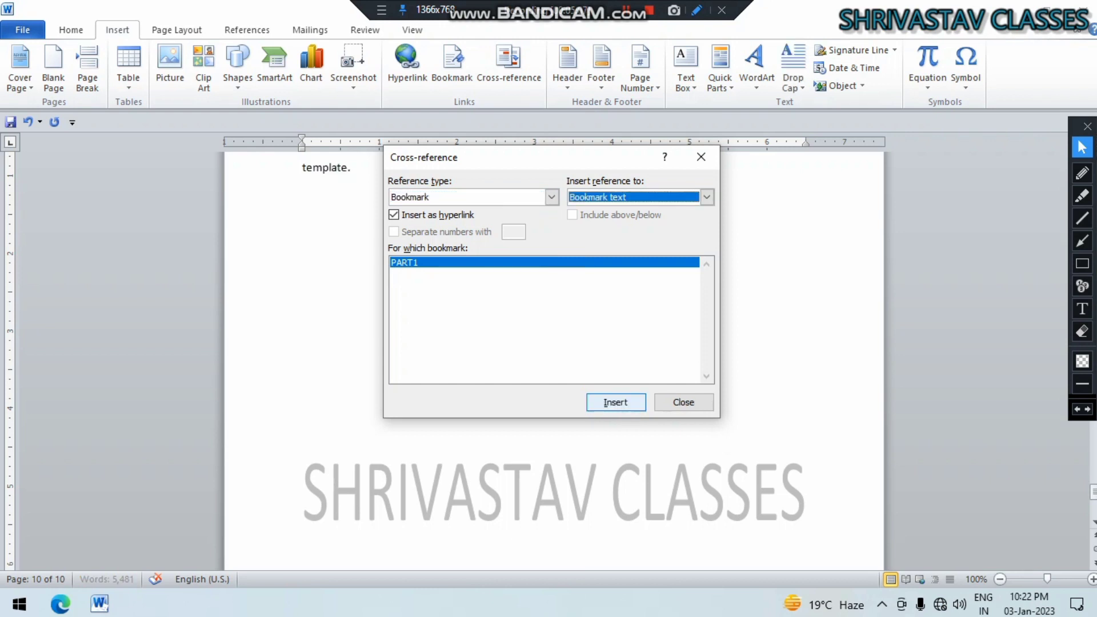
{"action": "key", "text": "Escape"}
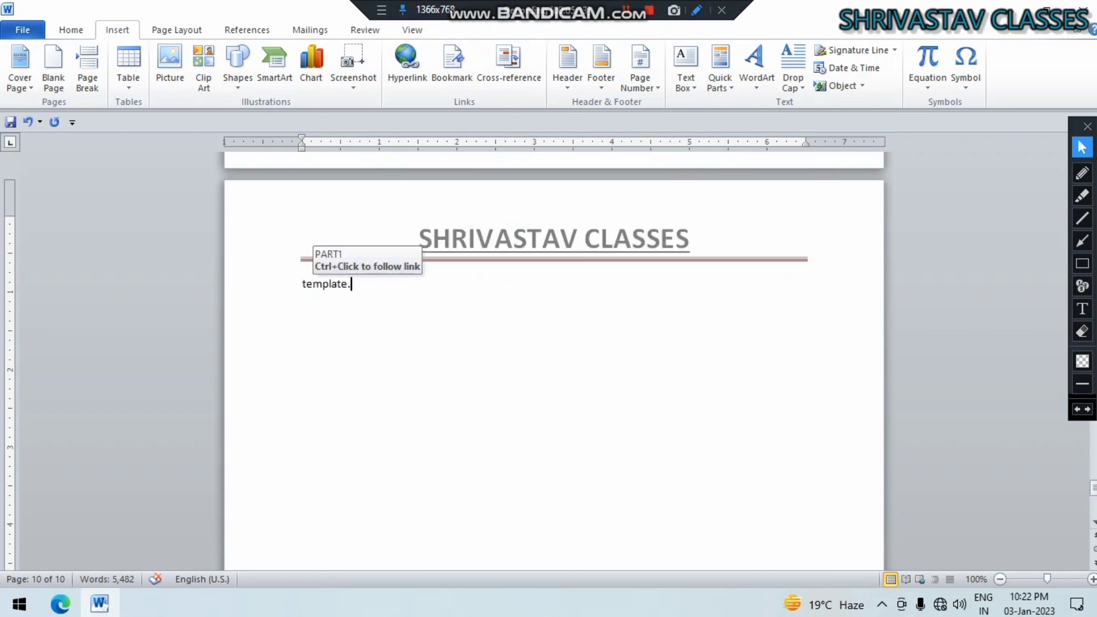
Step: Follow the new cross-reference to its bookmark and look through the surrounding pages back up to the first page
{"action": "left_click", "coordinate": [327, 284], "text": "ctrl"}
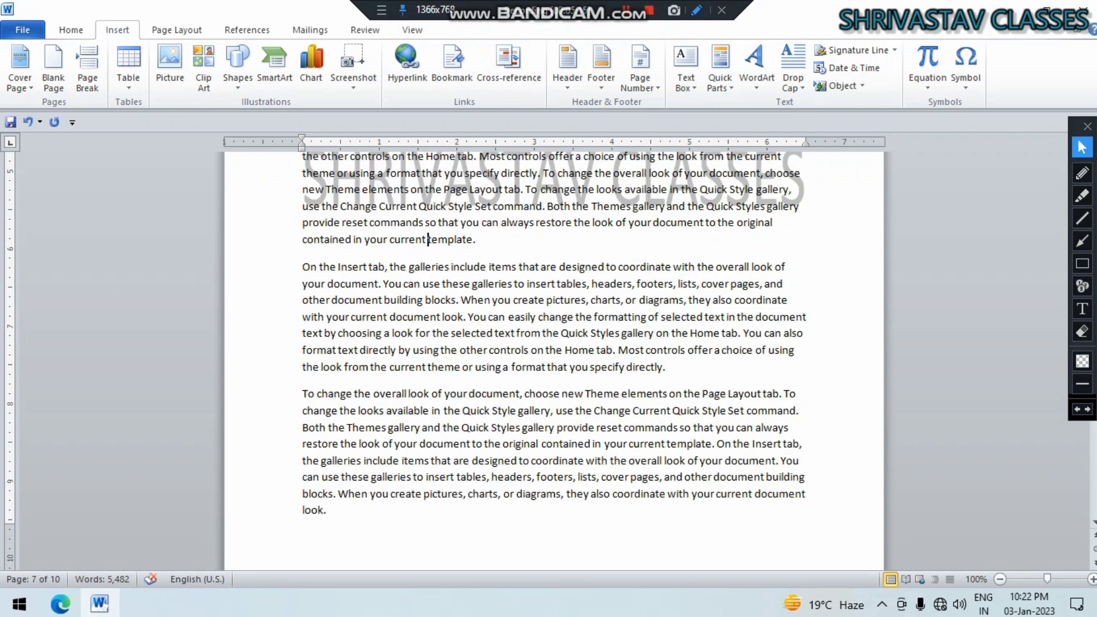
{"action": "scroll", "coordinate": [554, 360], "scroll_direction": "down", "scroll_amount": 7}
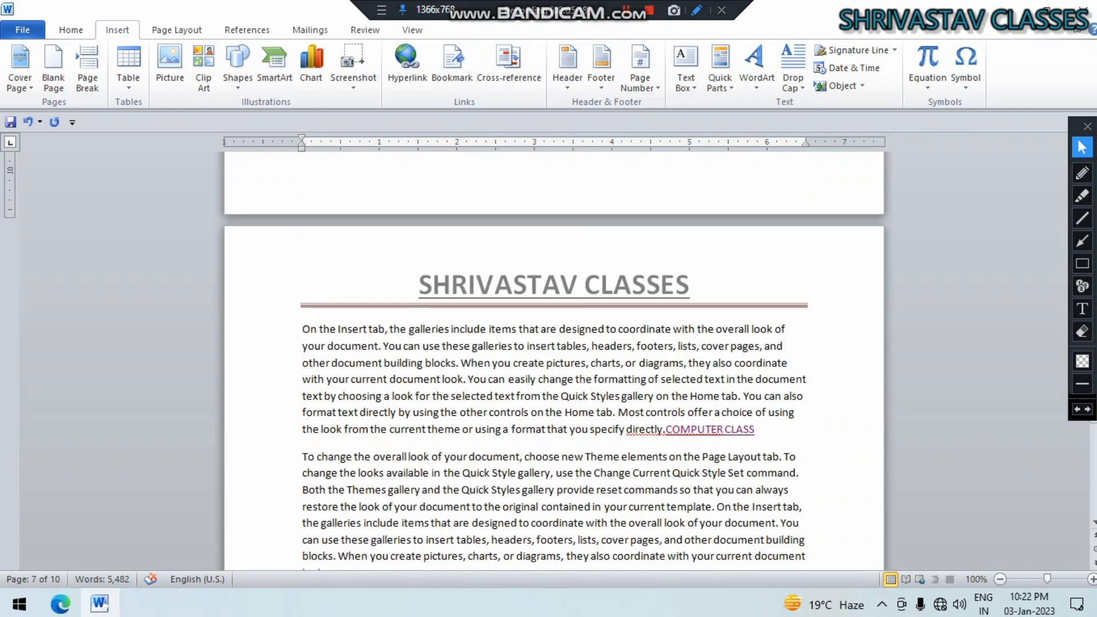
{"action": "scroll", "coordinate": [554, 360], "scroll_direction": "down", "scroll_amount": 10}
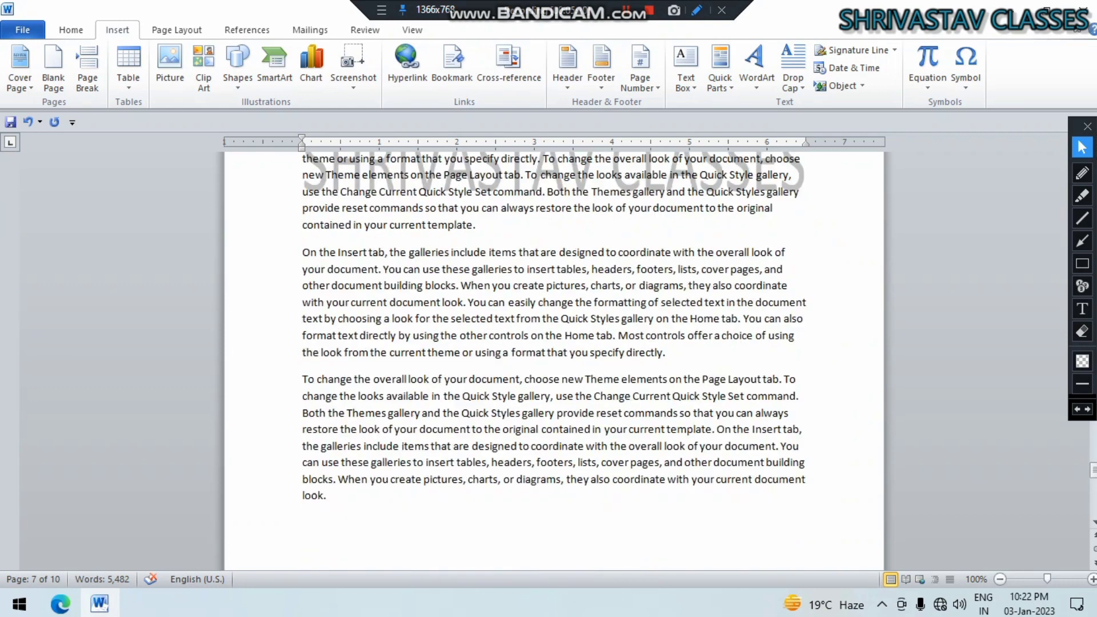
{"action": "scroll", "coordinate": [554, 360], "scroll_direction": "up", "scroll_amount": 3}
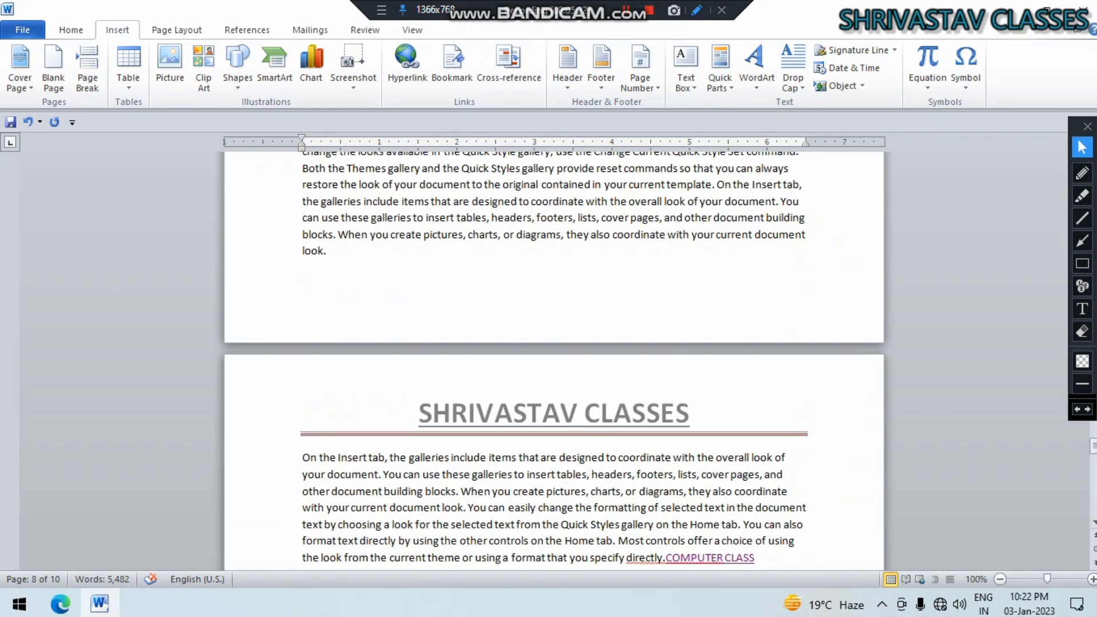
{"action": "scroll", "coordinate": [554, 360], "scroll_direction": "up", "scroll_amount": 3}
{"action": "scroll", "coordinate": [554, 359], "scroll_direction": "up", "scroll_amount": 20}
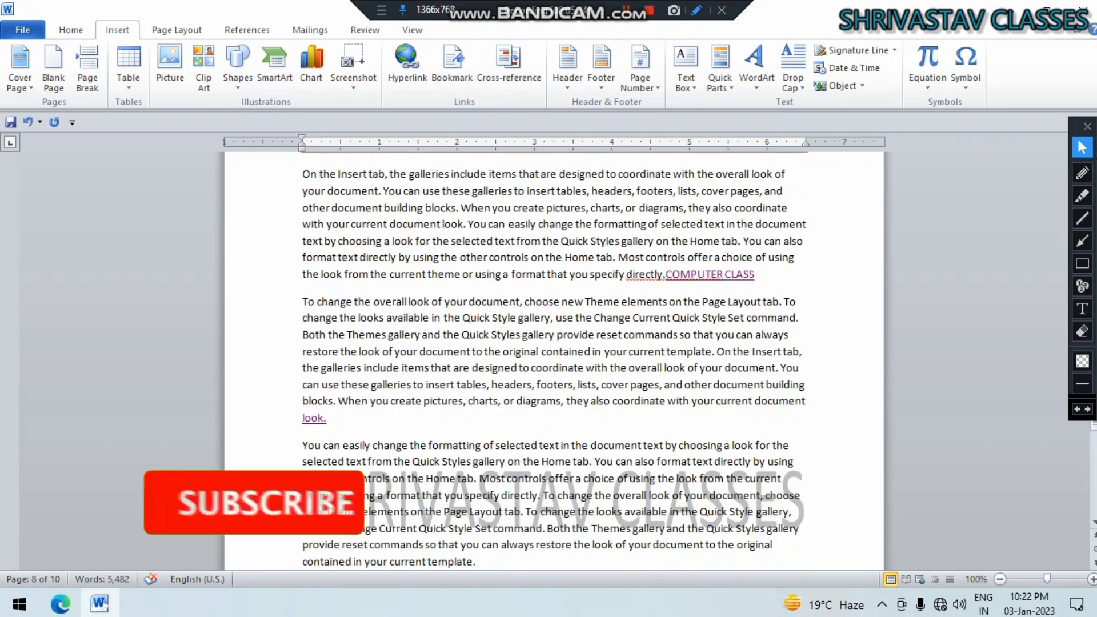
{"action": "scroll", "coordinate": [554, 360], "scroll_direction": "up", "scroll_amount": 10}
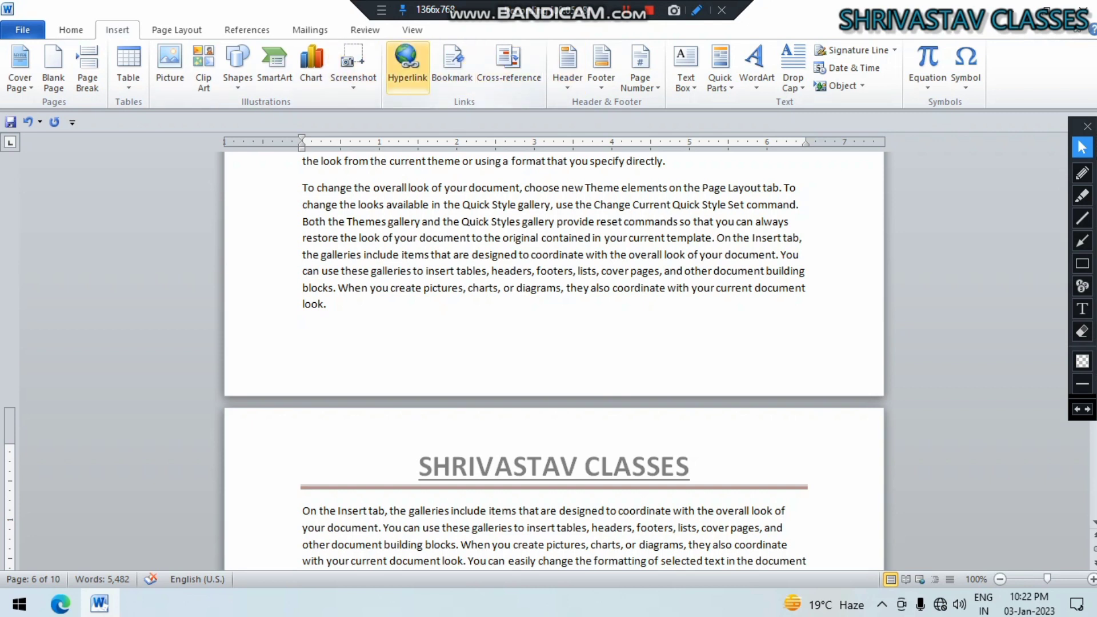
{"action": "scroll", "coordinate": [554, 361], "scroll_direction": "up", "scroll_amount": 20}
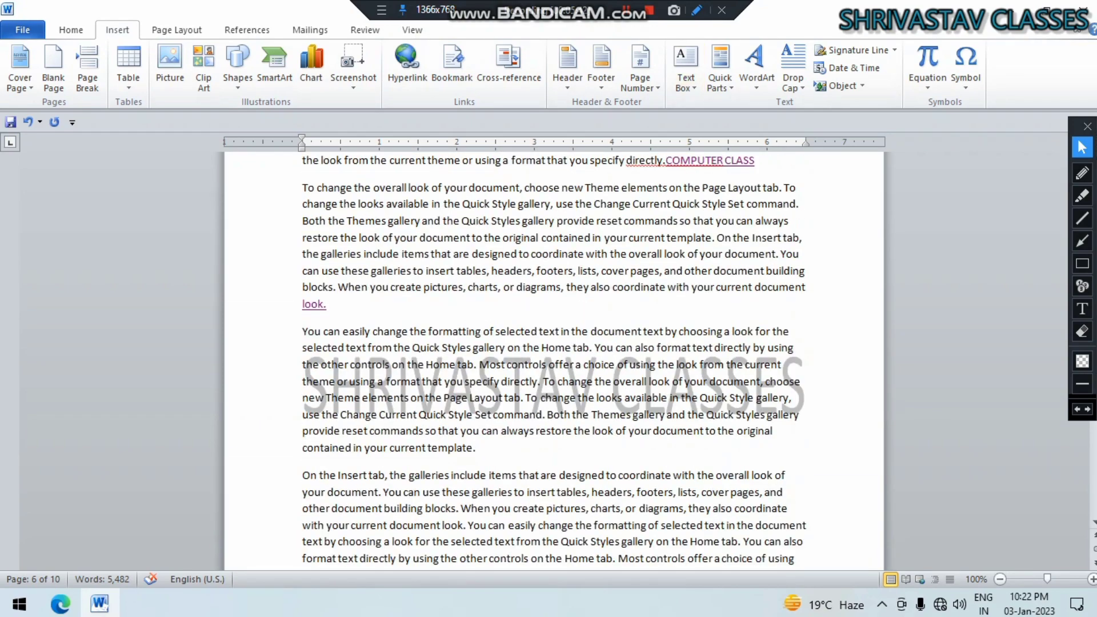
{"action": "scroll", "coordinate": [554, 361], "scroll_direction": "up", "scroll_amount": 15}
{"action": "scroll", "coordinate": [554, 361], "scroll_direction": "down", "scroll_amount": 20}
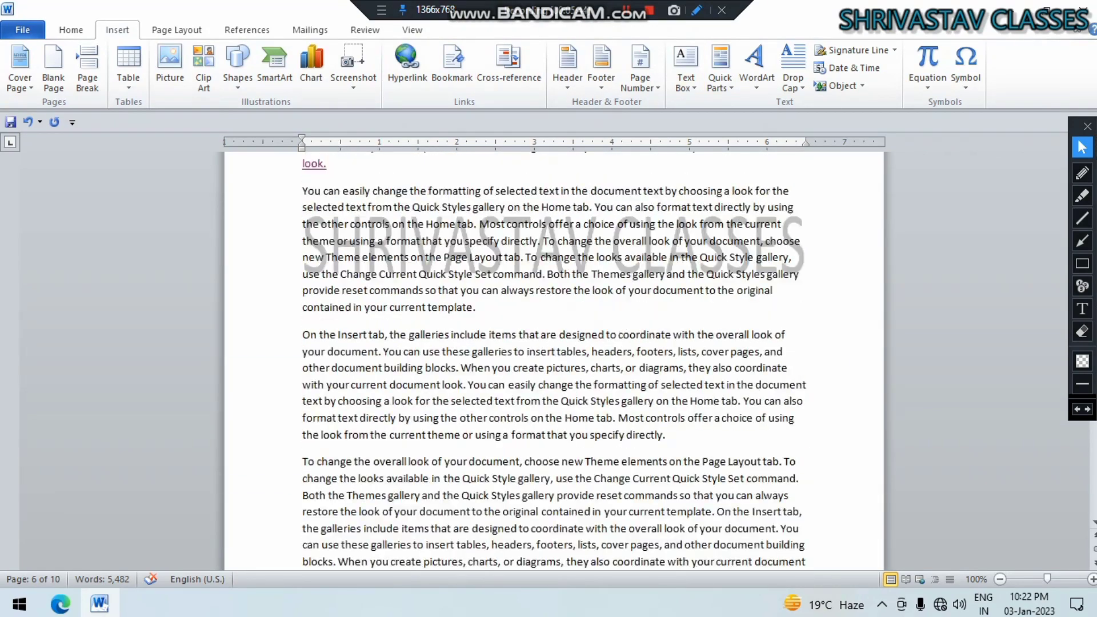
{"action": "scroll", "coordinate": [554, 361], "scroll_direction": "up", "scroll_amount": 5}
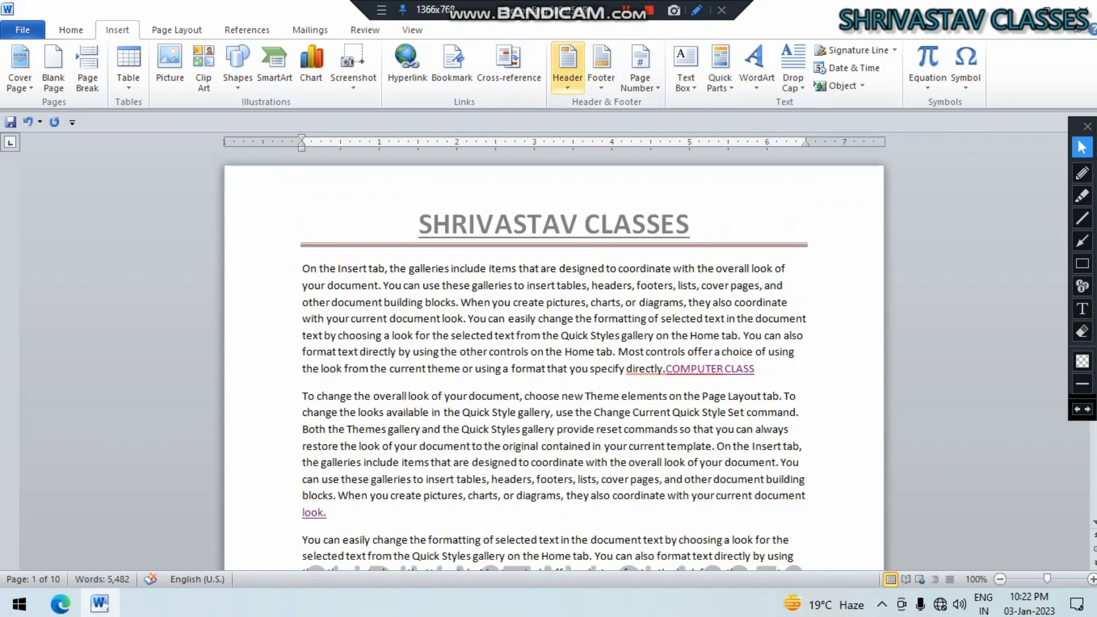
Step: Remove the existing header from the document
{"action": "left_click", "coordinate": [567, 68]}
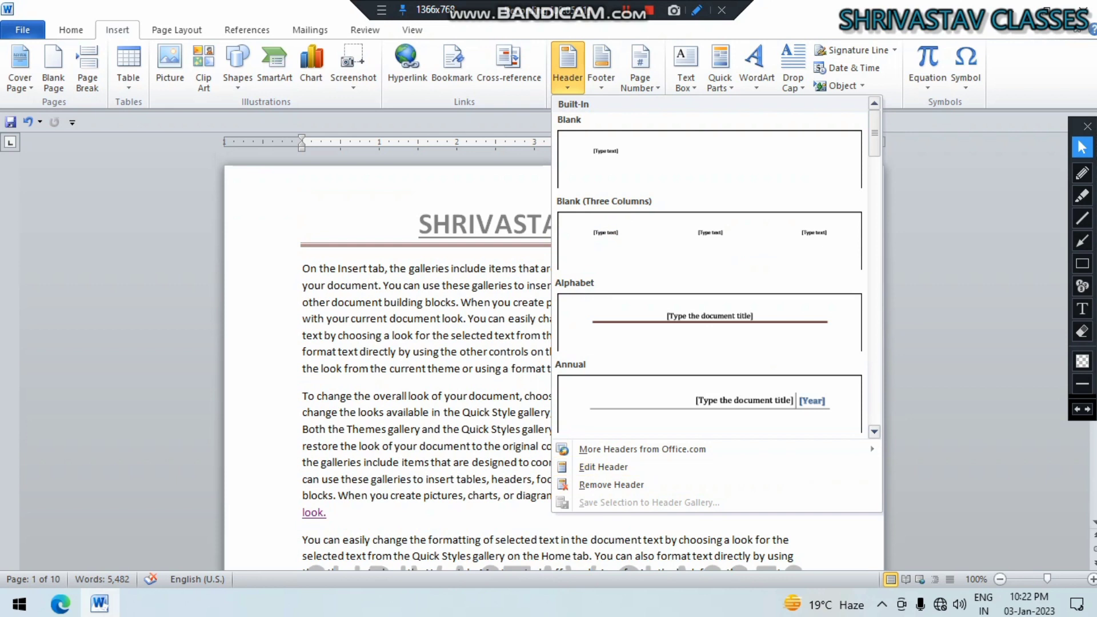
{"action": "key", "text": "Escape"}
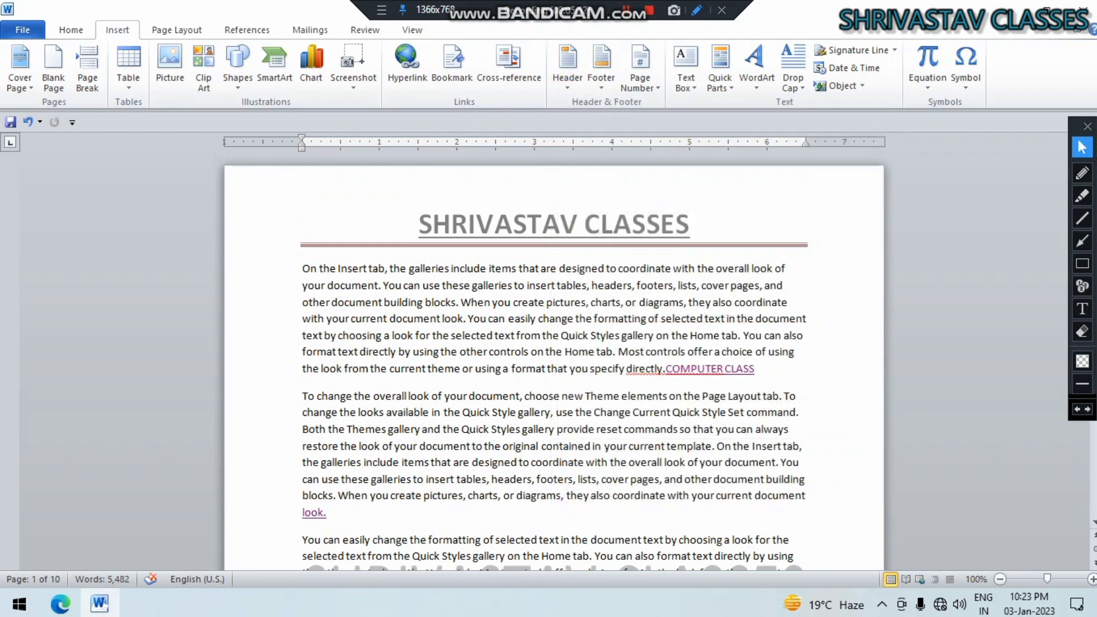
{"action": "left_click", "coordinate": [567, 69]}
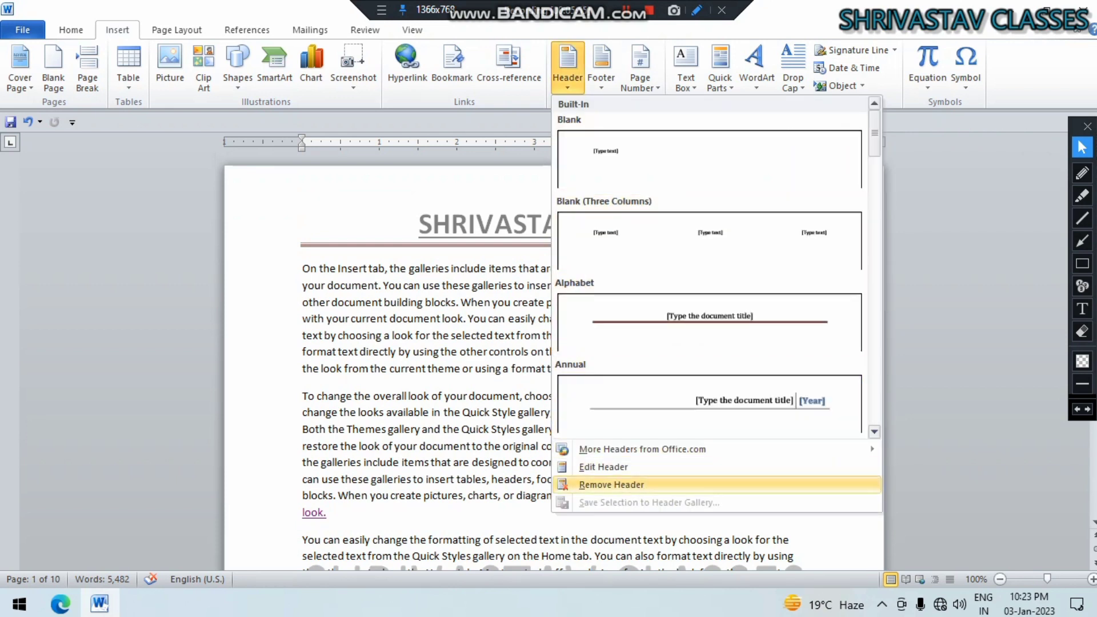
{"action": "left_click", "coordinate": [611, 484]}
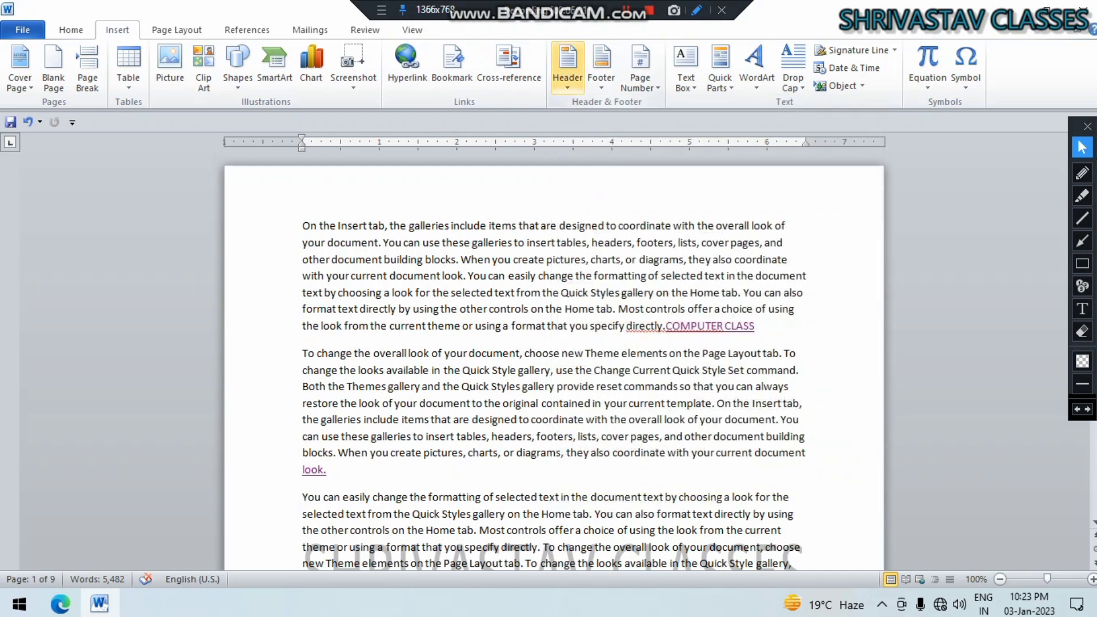
Step: Insert the built-in Alphabet header, leave header editing, and check the header across the pages
{"action": "left_click", "coordinate": [567, 66]}
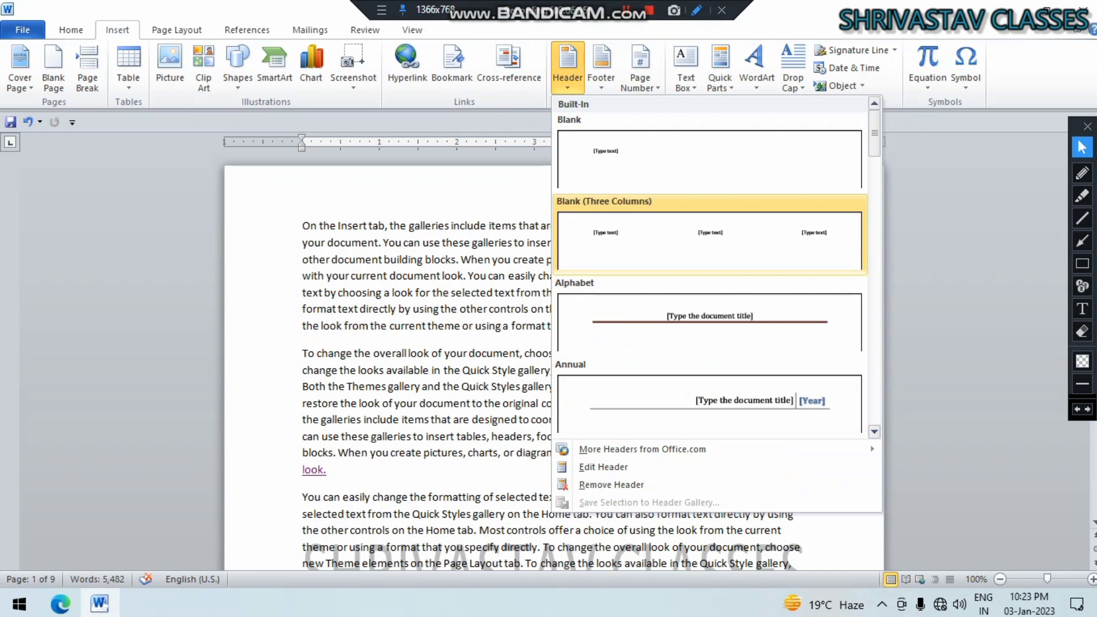
{"action": "left_click", "coordinate": [709, 320]}
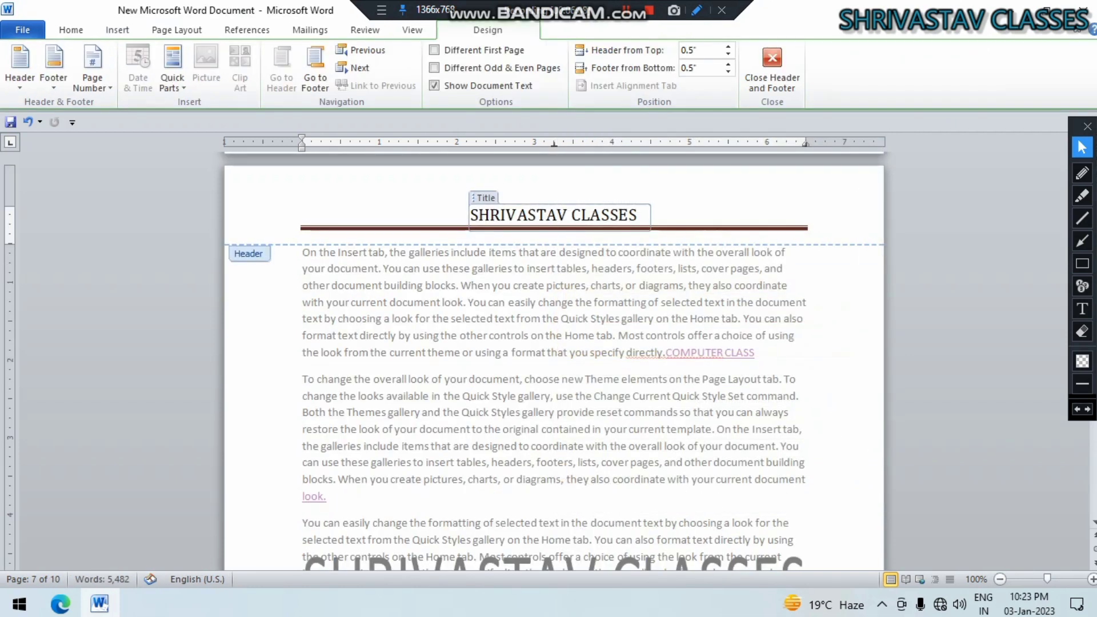
{"action": "left_click", "coordinate": [772, 68]}
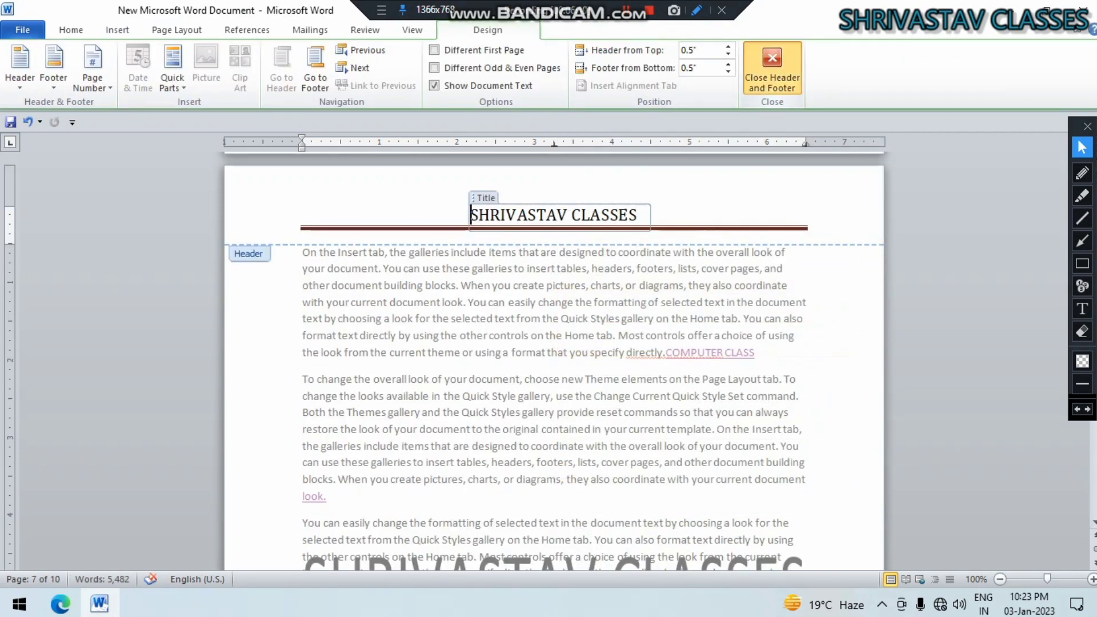
{"action": "scroll", "coordinate": [554, 366], "scroll_direction": "down", "scroll_amount": 5}
{"action": "scroll", "coordinate": [553, 366], "scroll_direction": "up", "scroll_amount": 12}
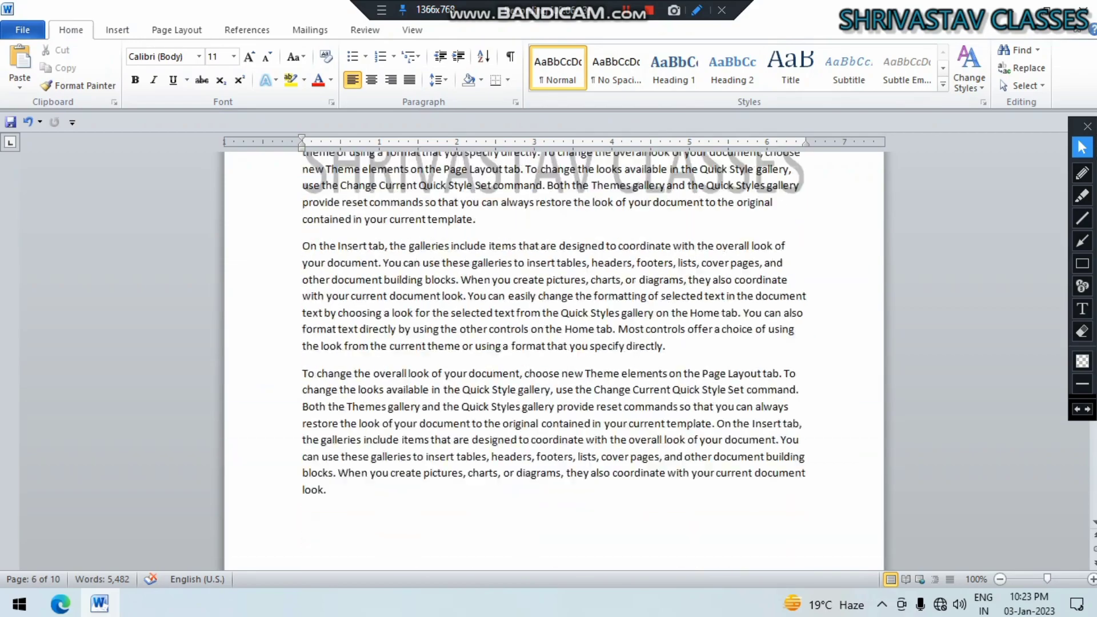
{"action": "scroll", "coordinate": [553, 366], "scroll_direction": "up", "scroll_amount": 10}
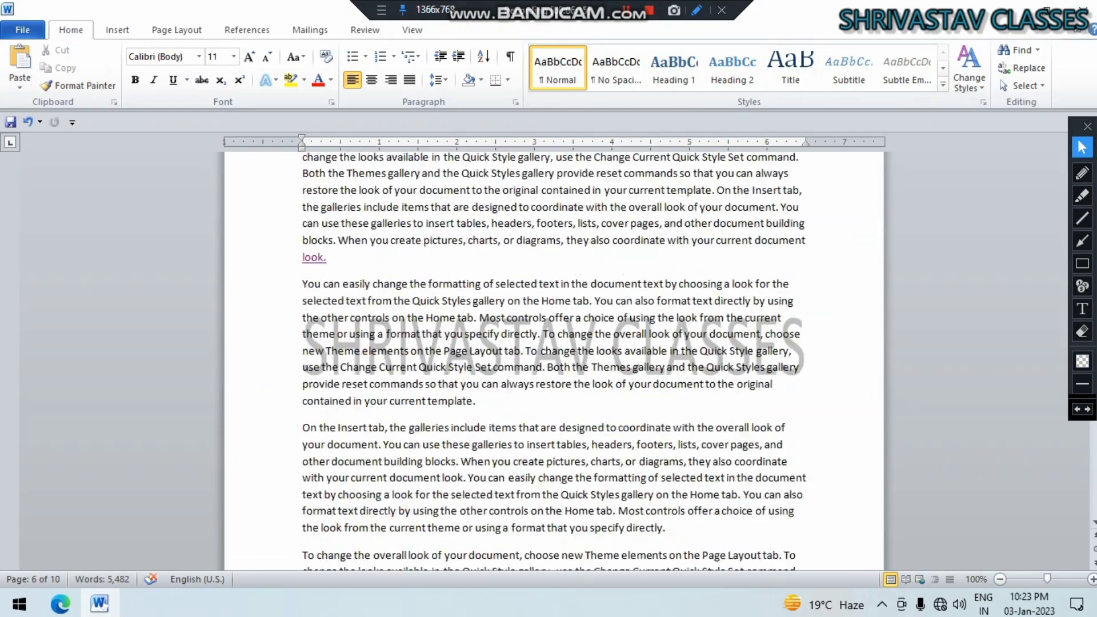
{"action": "scroll", "coordinate": [554, 365], "scroll_direction": "down", "scroll_amount": 6}
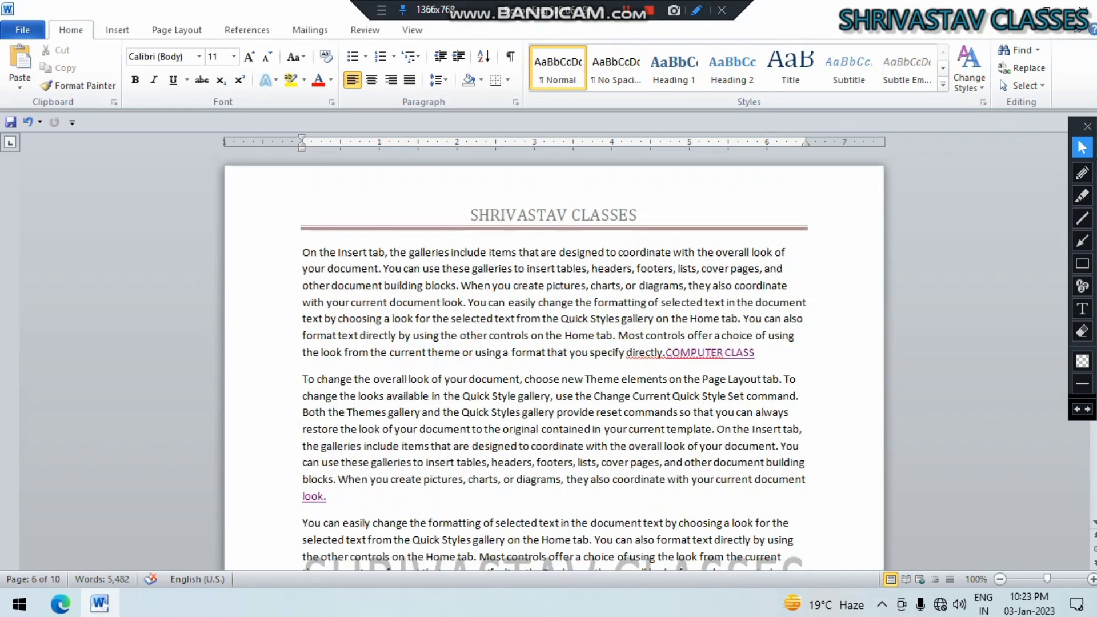
{"action": "scroll", "coordinate": [554, 365], "scroll_direction": "down", "scroll_amount": 5}
{"action": "scroll", "coordinate": [553, 366], "scroll_direction": "up", "scroll_amount": 12}
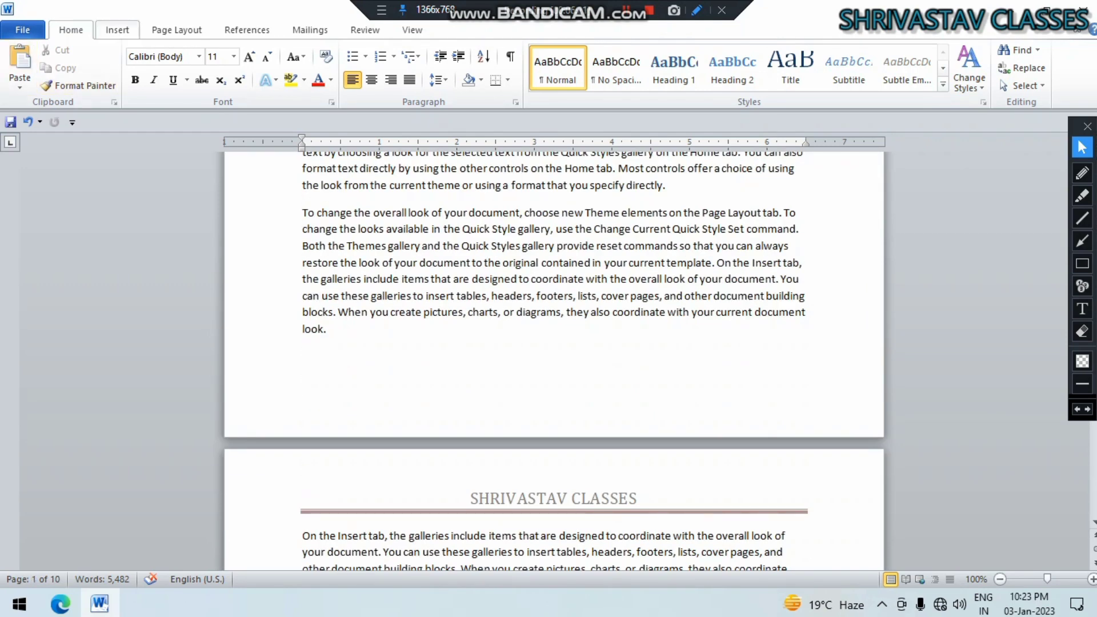
Step: Insert the built-in Alphabet footer with the person's first name as its text, leave footer editing, and check it on several pages
{"action": "left_click", "coordinate": [117, 30]}
{"action": "left_click", "coordinate": [601, 66]}
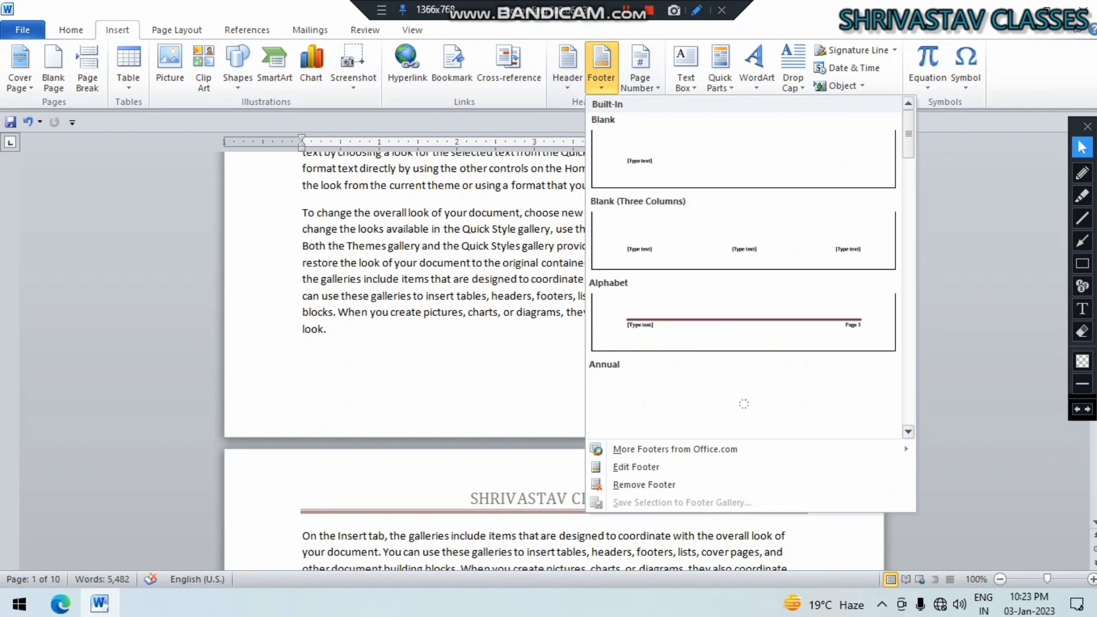
{"action": "left_click", "coordinate": [656, 325]}
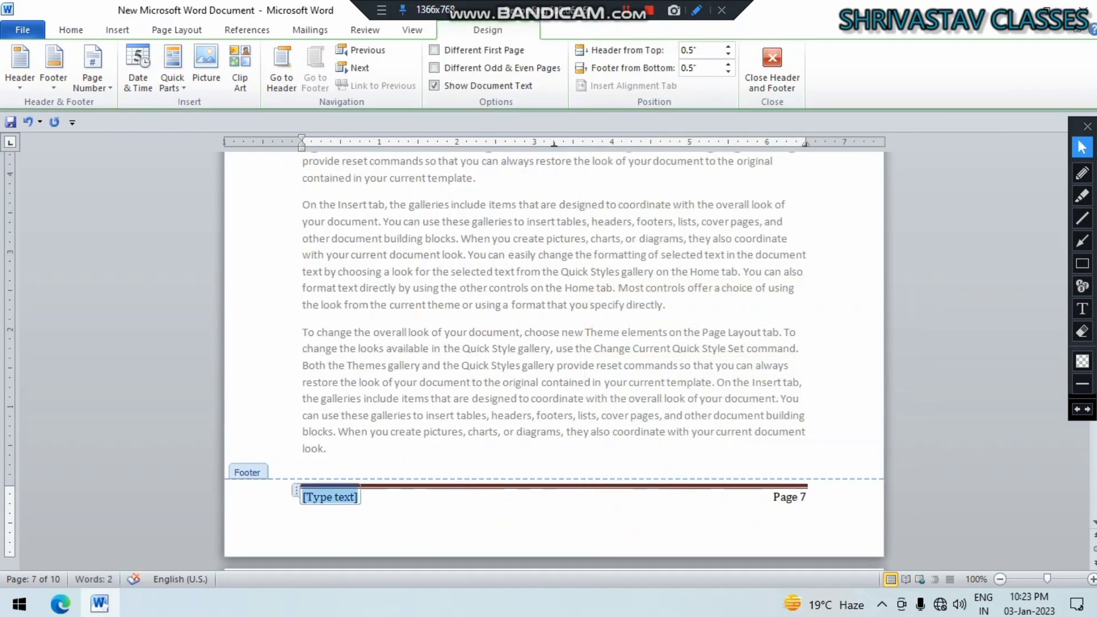
{"action": "type", "text": "SHI"}
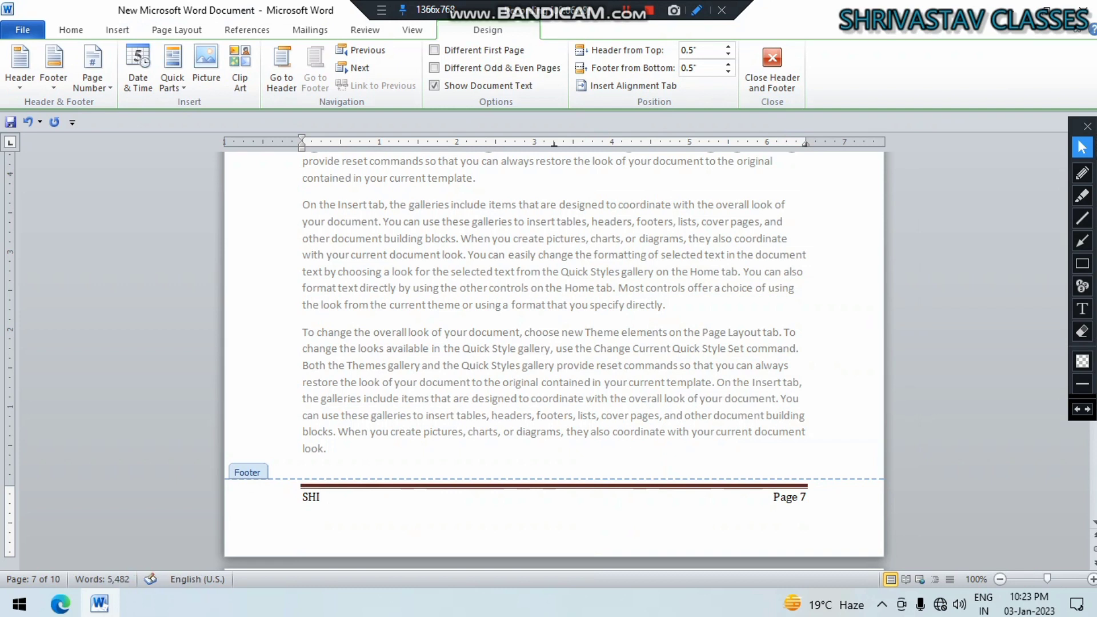
{"action": "type", "text": "KHA"}
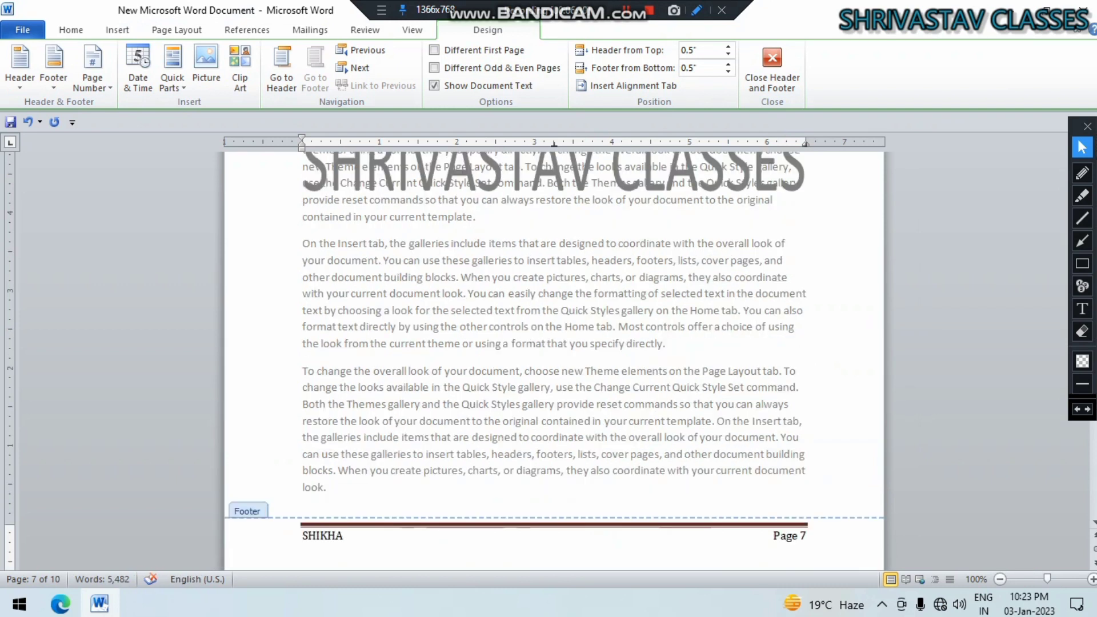
{"action": "left_click", "coordinate": [772, 69]}
{"action": "scroll", "coordinate": [554, 360], "scroll_direction": "down", "scroll_amount": 4}
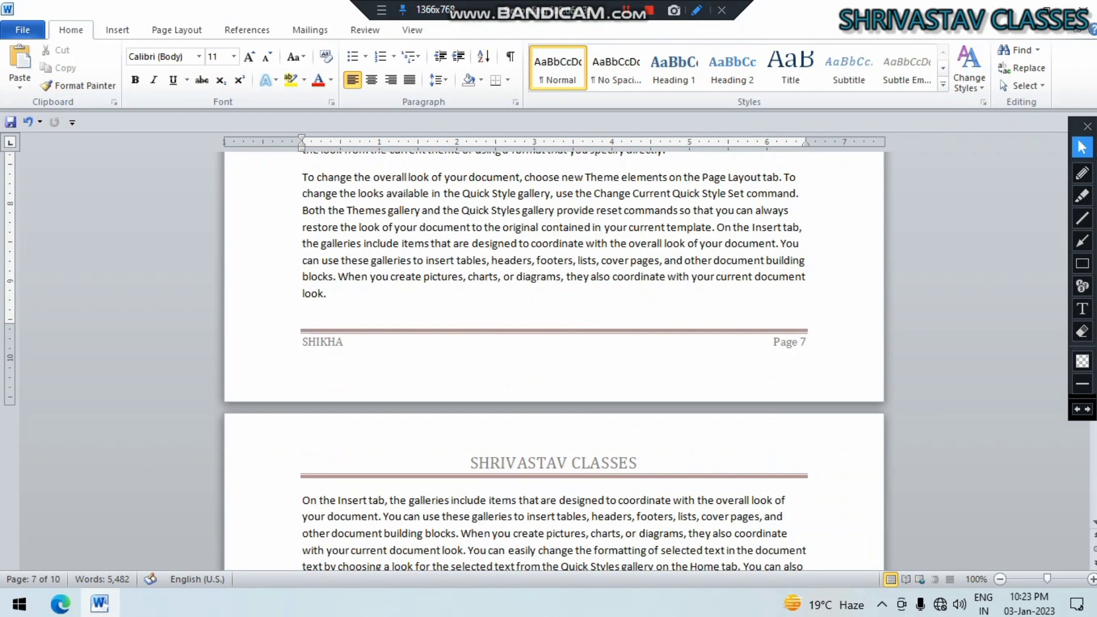
{"action": "scroll", "coordinate": [554, 360], "scroll_direction": "up", "scroll_amount": 6}
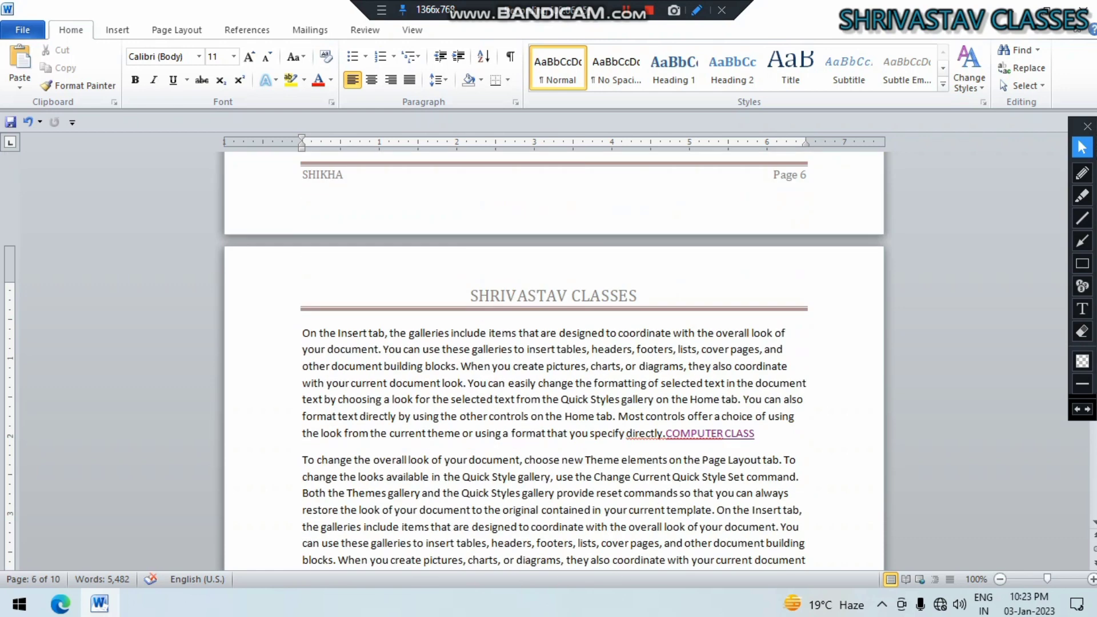
{"action": "scroll", "coordinate": [554, 360], "scroll_direction": "down", "scroll_amount": 13}
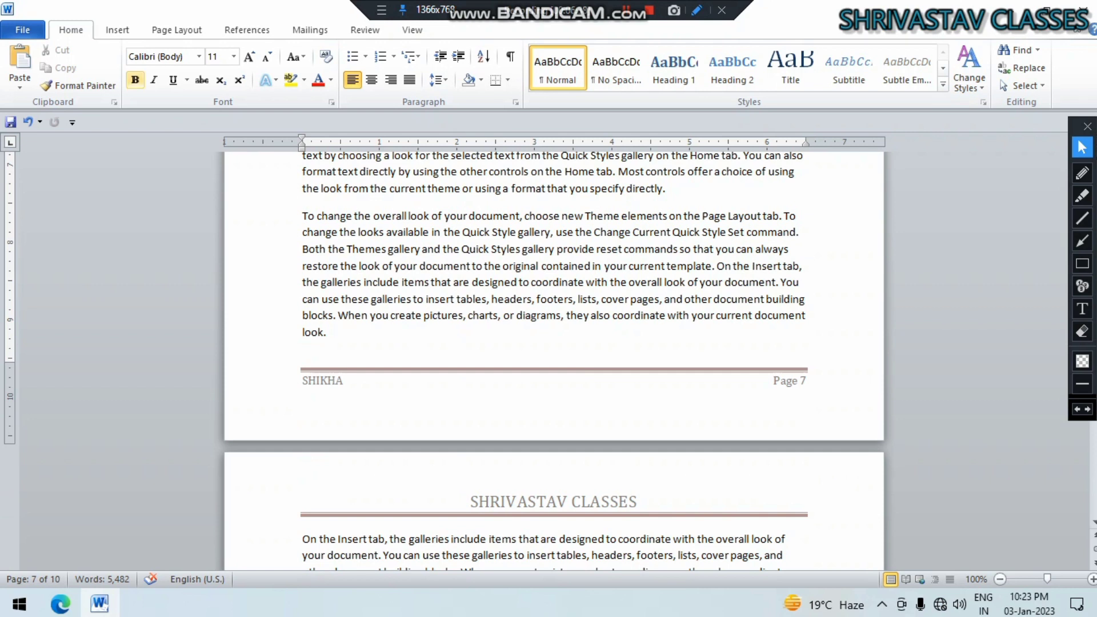
Step: Insert the Plain Number 3 page number at the bottom of the page and leave footer editing
{"action": "left_click", "coordinate": [117, 30]}
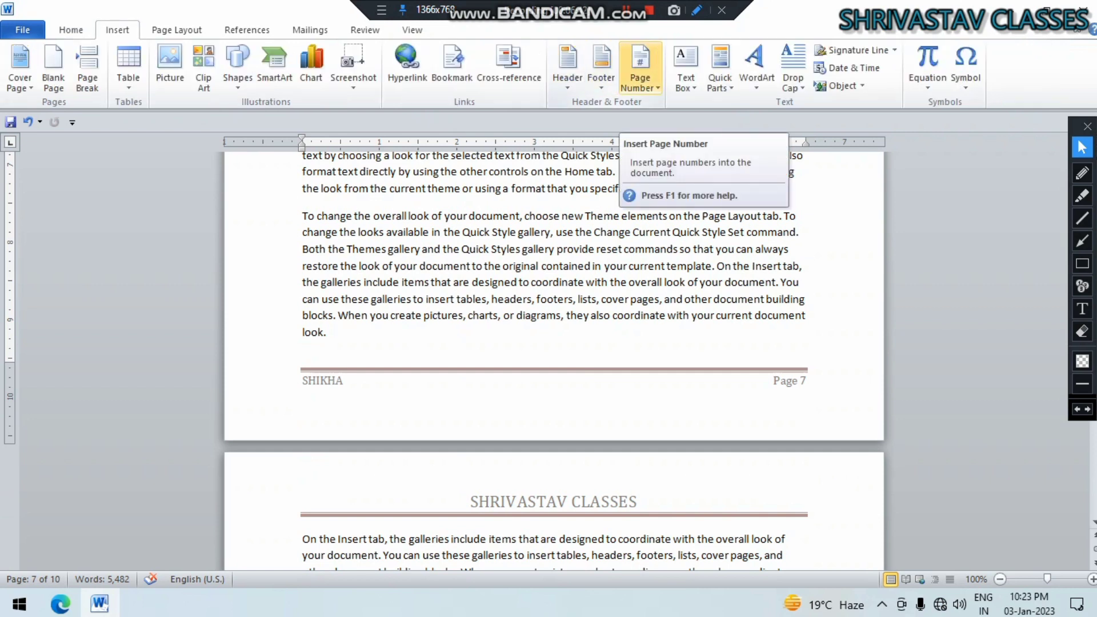
{"action": "left_click", "coordinate": [640, 71]}
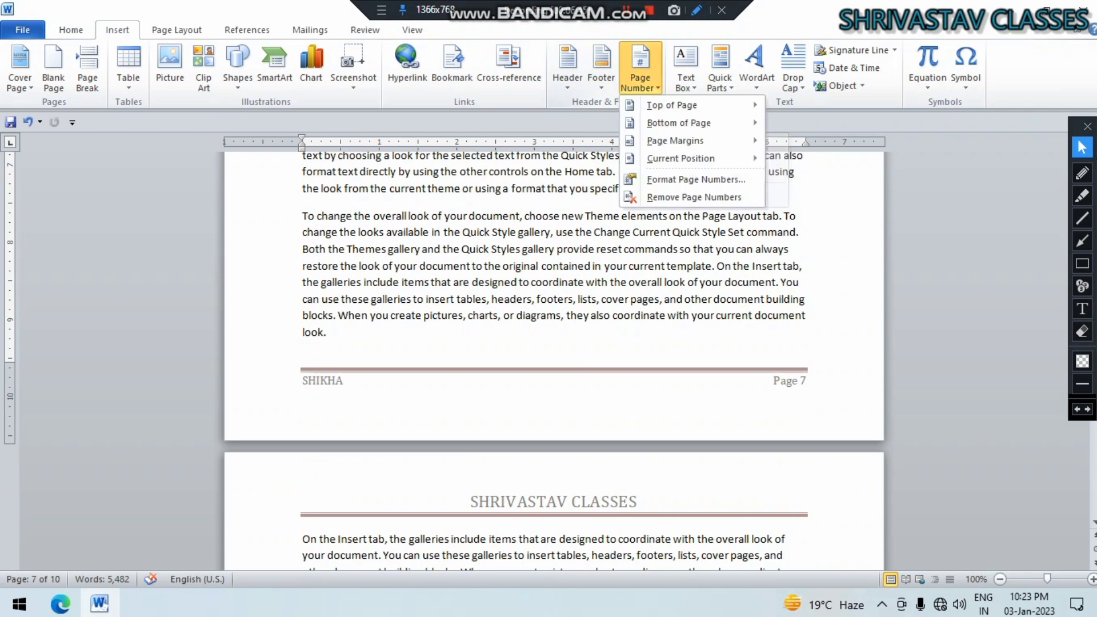
{"action": "mouse_move", "coordinate": [672, 105]}
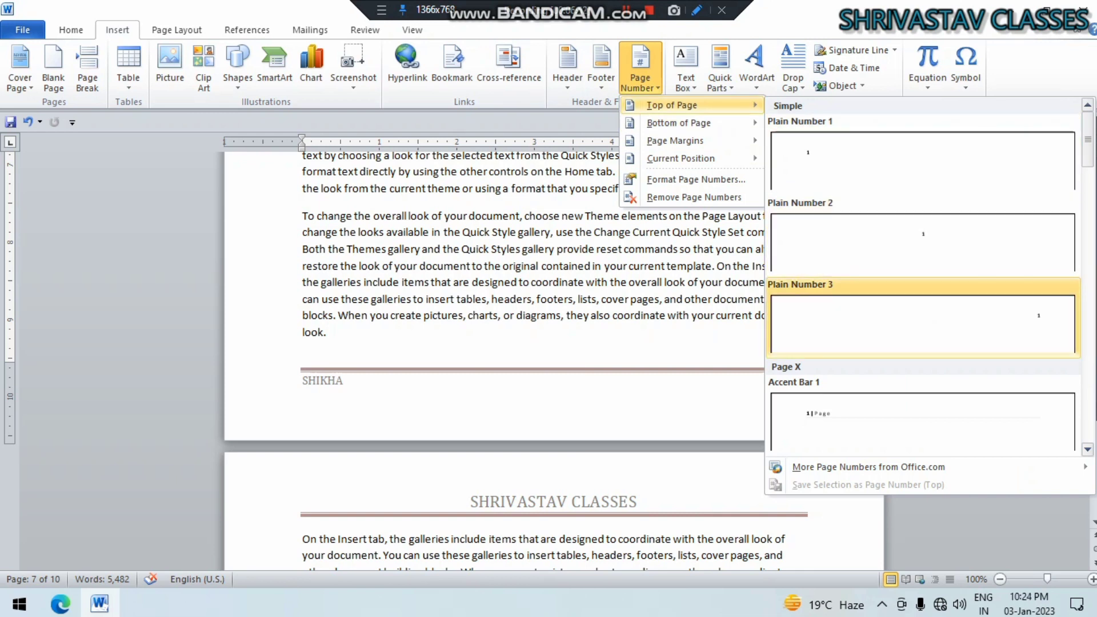
{"action": "scroll", "coordinate": [923, 383], "scroll_direction": "down", "scroll_amount": 8}
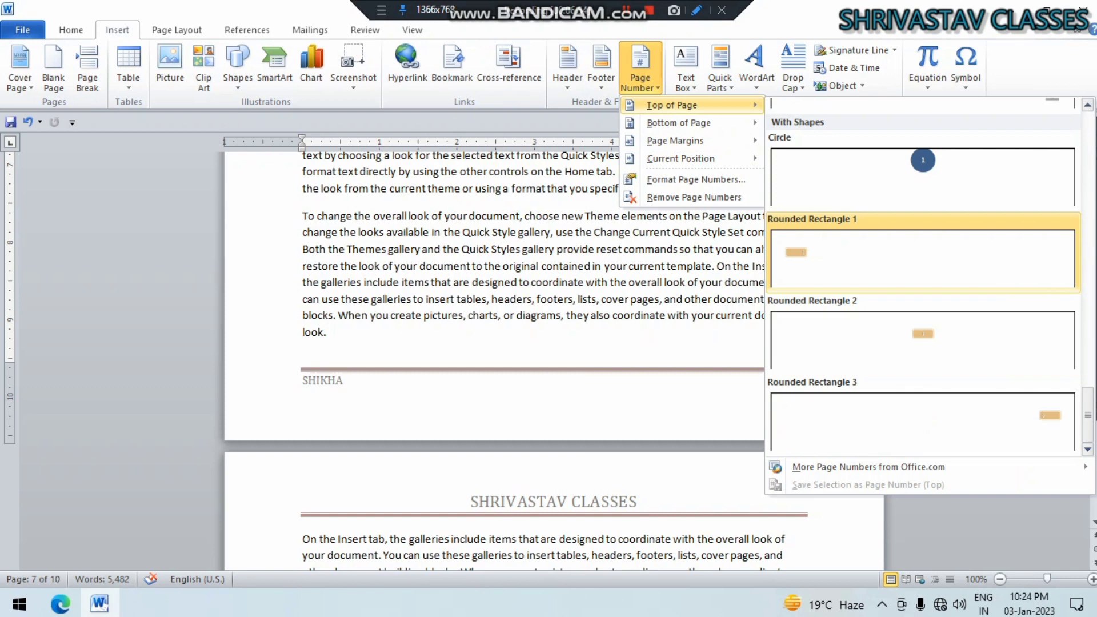
{"action": "mouse_move", "coordinate": [685, 123]}
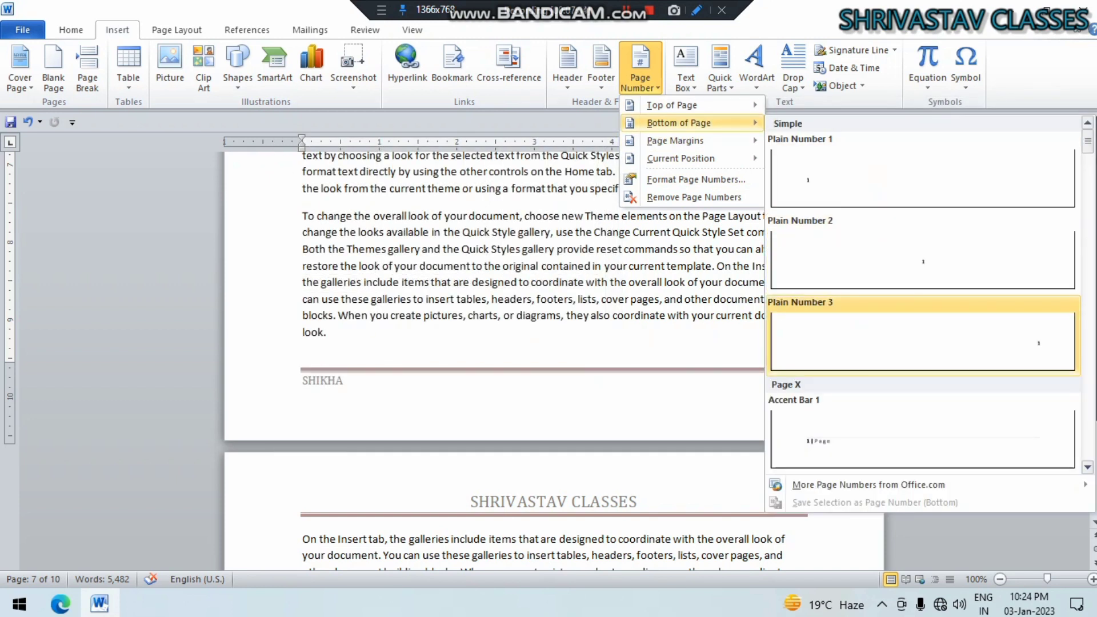
{"action": "left_click", "coordinate": [922, 342]}
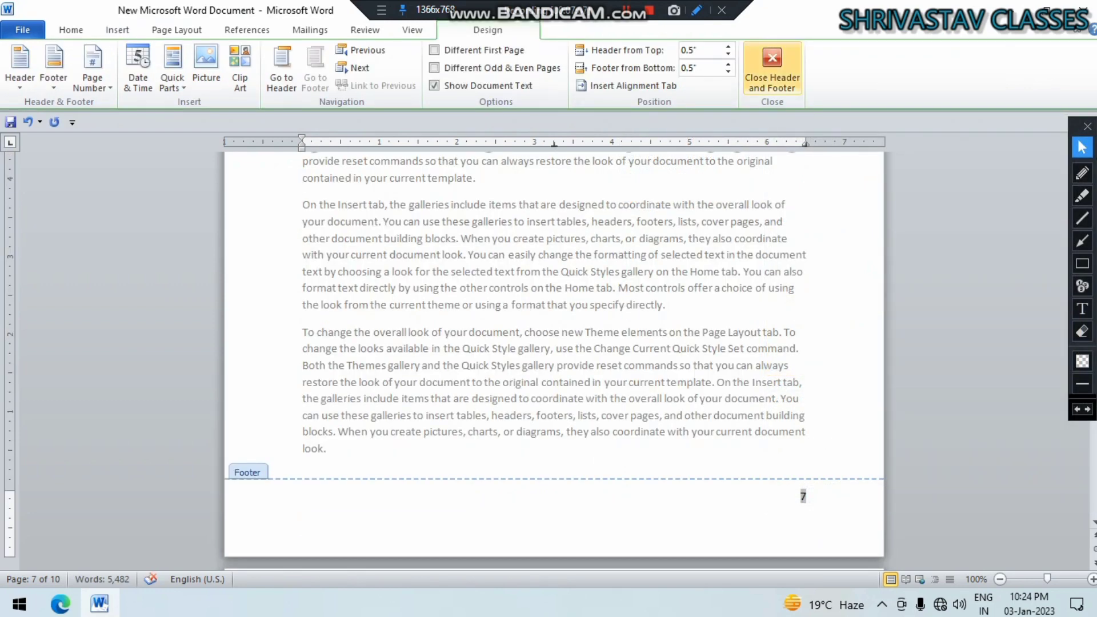
{"action": "left_click", "coordinate": [772, 67]}
{"action": "scroll", "coordinate": [428, 177], "scroll_direction": "down", "scroll_amount": 5}
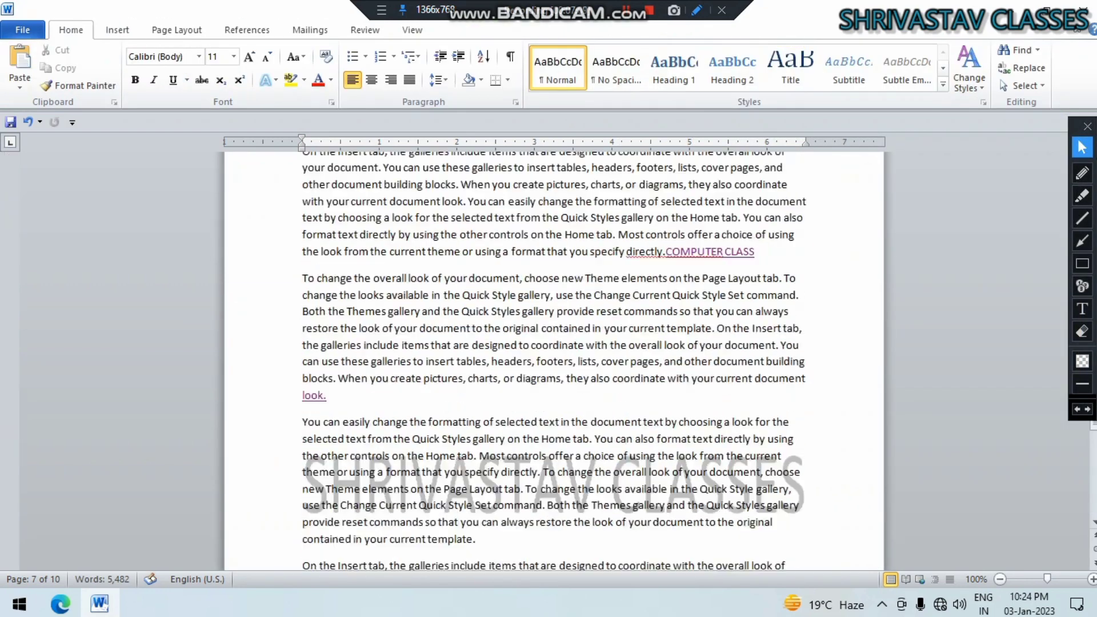
{"action": "scroll", "coordinate": [554, 360], "scroll_direction": "down", "scroll_amount": 10}
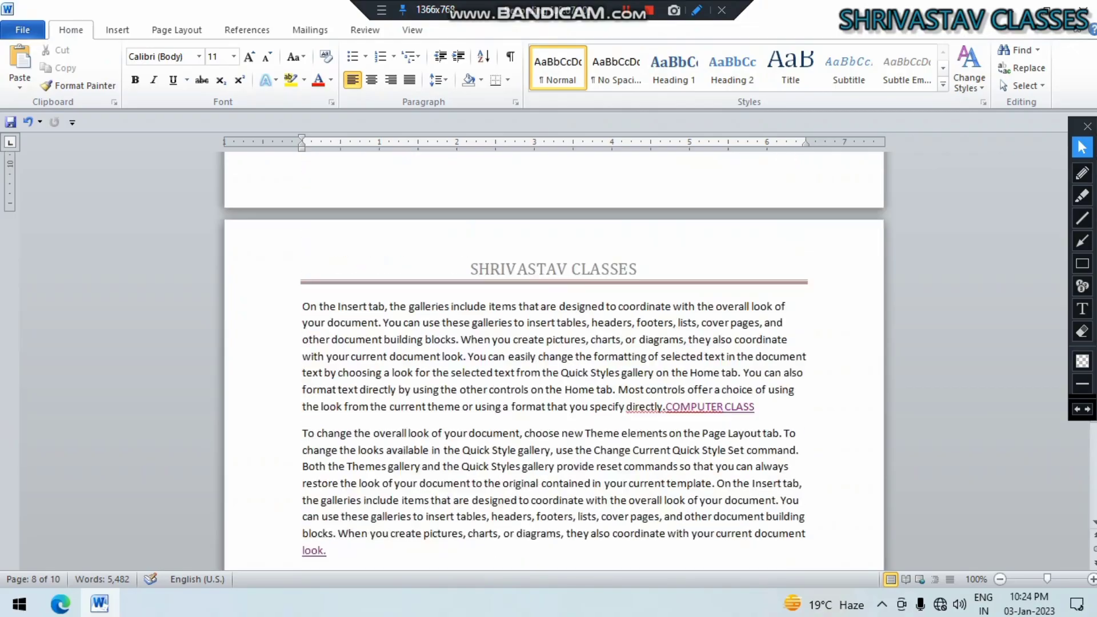
Step: Return to the first page, checking the page numbers along the way, and open its header for editing
{"action": "scroll", "coordinate": [554, 360], "scroll_direction": "up", "scroll_amount": 15}
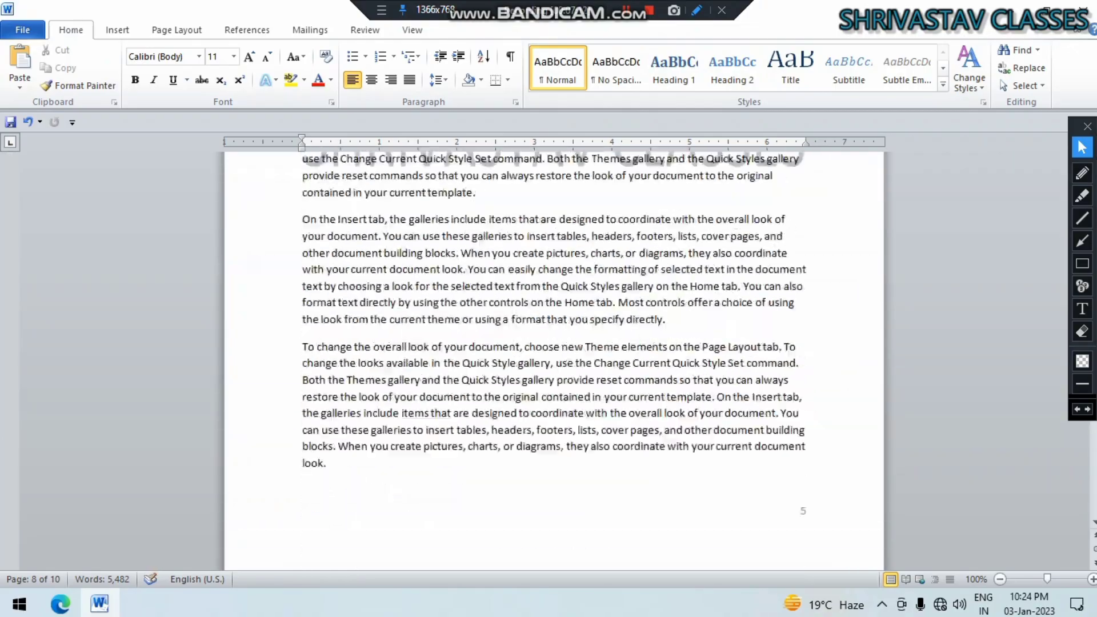
{"action": "scroll", "coordinate": [554, 360], "scroll_direction": "up", "scroll_amount": 15}
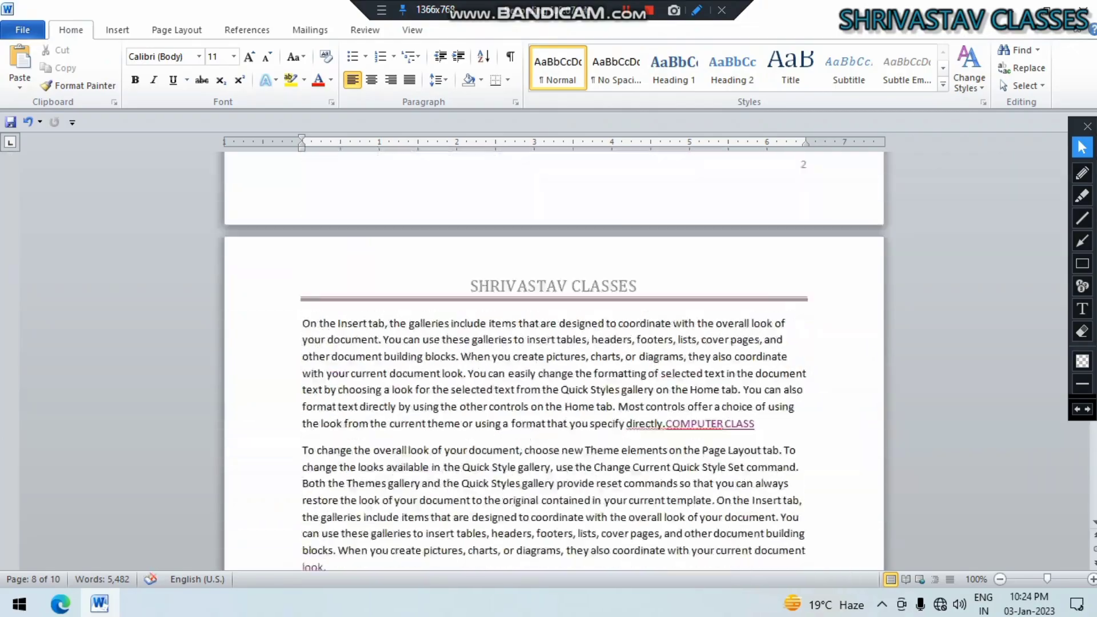
{"action": "scroll", "coordinate": [554, 359], "scroll_direction": "up", "scroll_amount": 15}
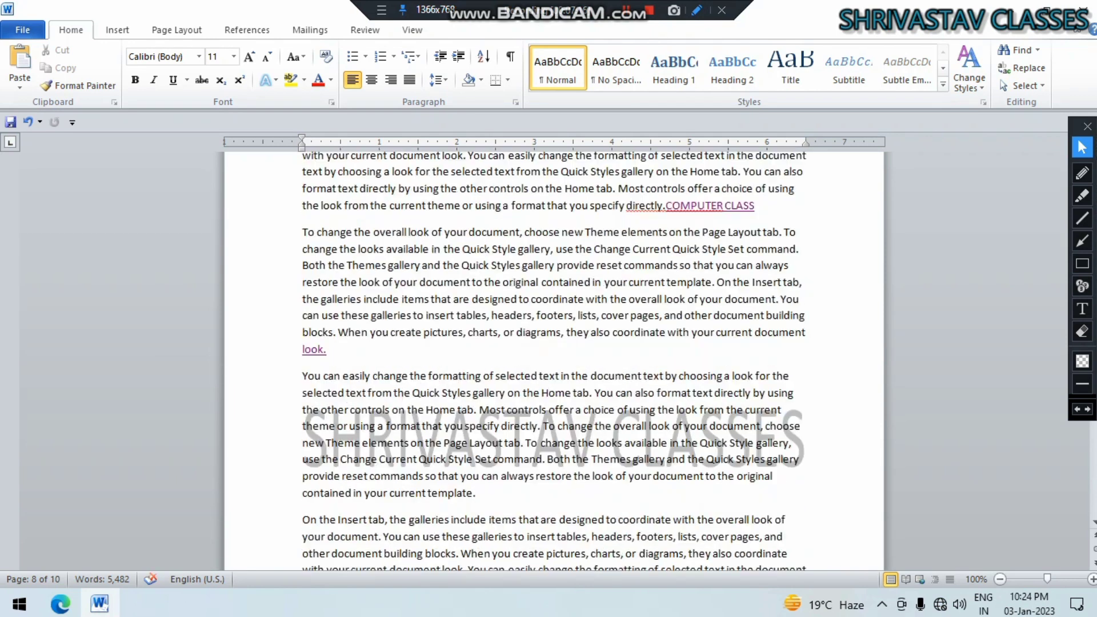
{"action": "scroll", "coordinate": [554, 360], "scroll_direction": "up", "scroll_amount": 3}
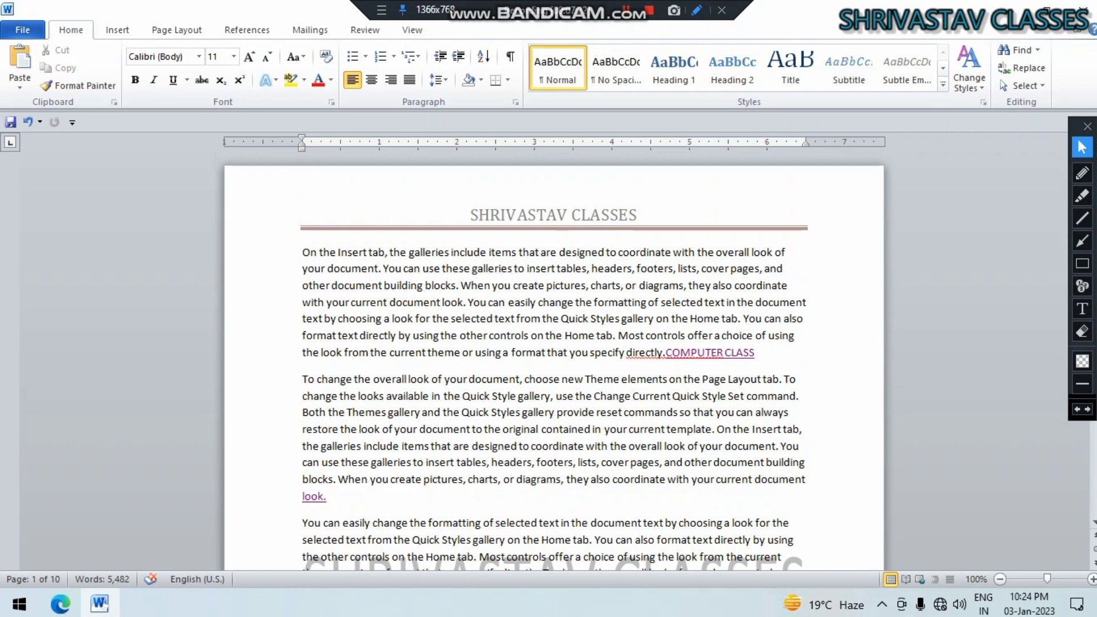
{"action": "double_click", "coordinate": [554, 216]}
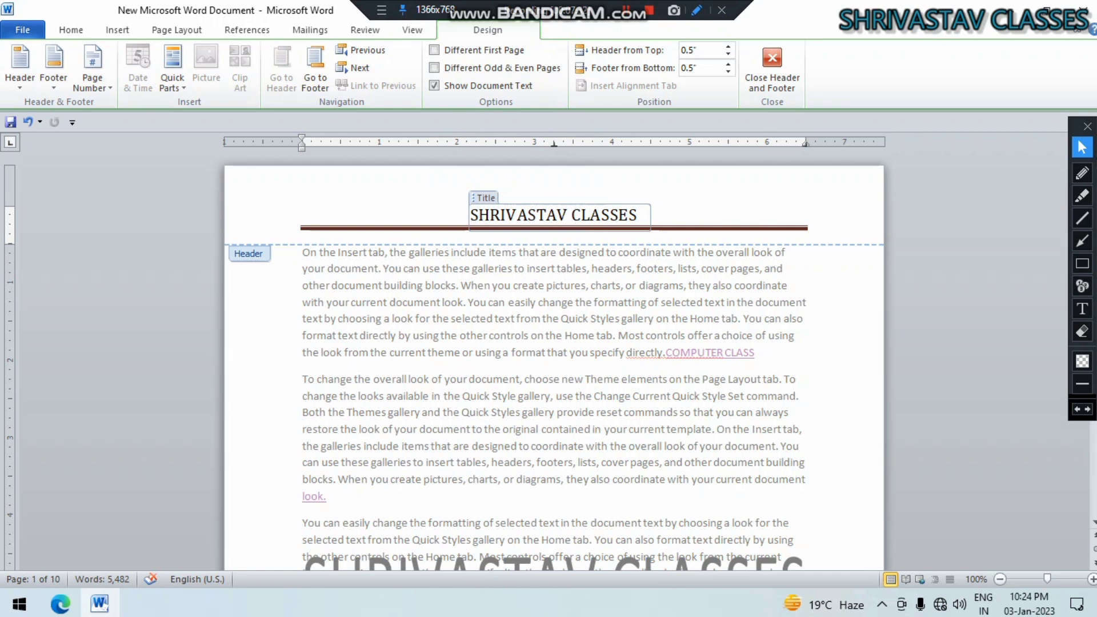
{"action": "left_click", "coordinate": [1082, 263]}
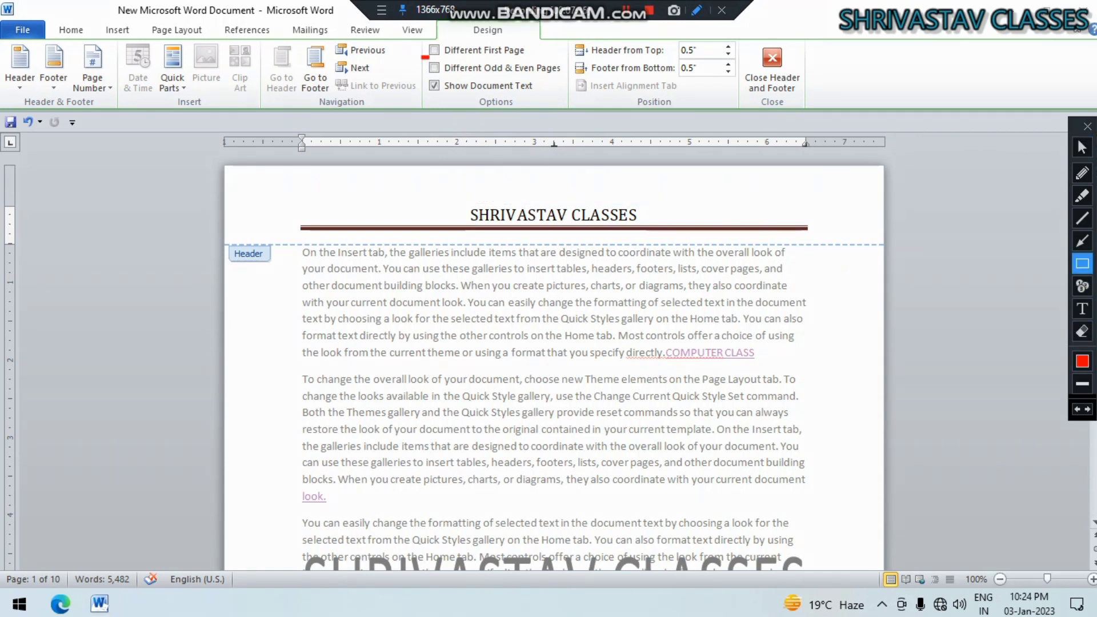
{"action": "left_click_drag", "start_coordinate": [422, 56], "coordinate": [569, 80]}
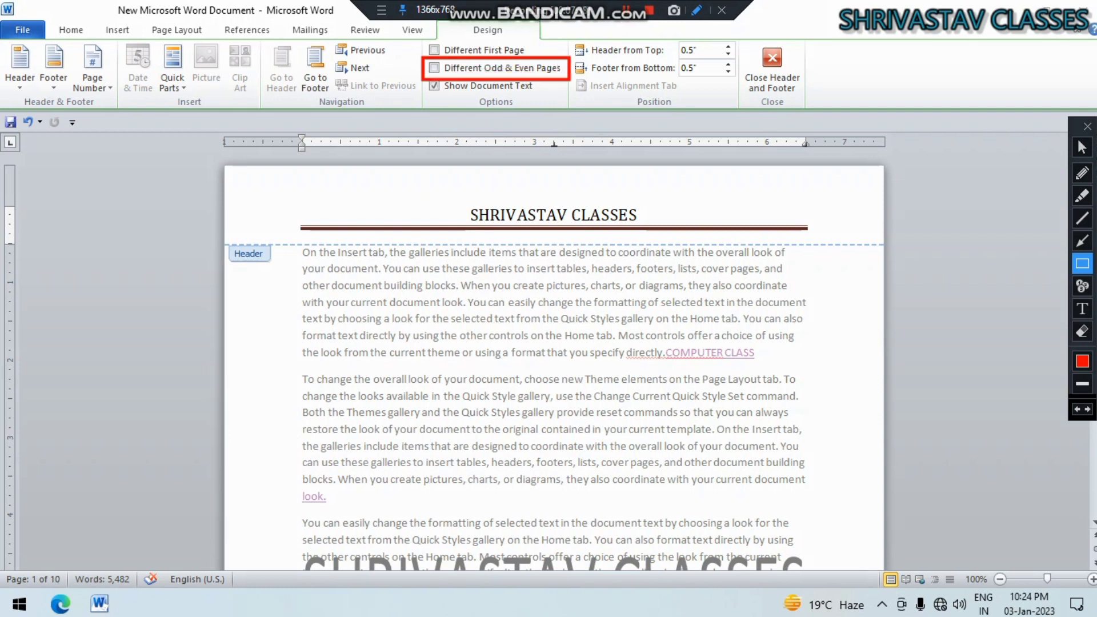
{"action": "left_click", "coordinate": [1082, 331]}
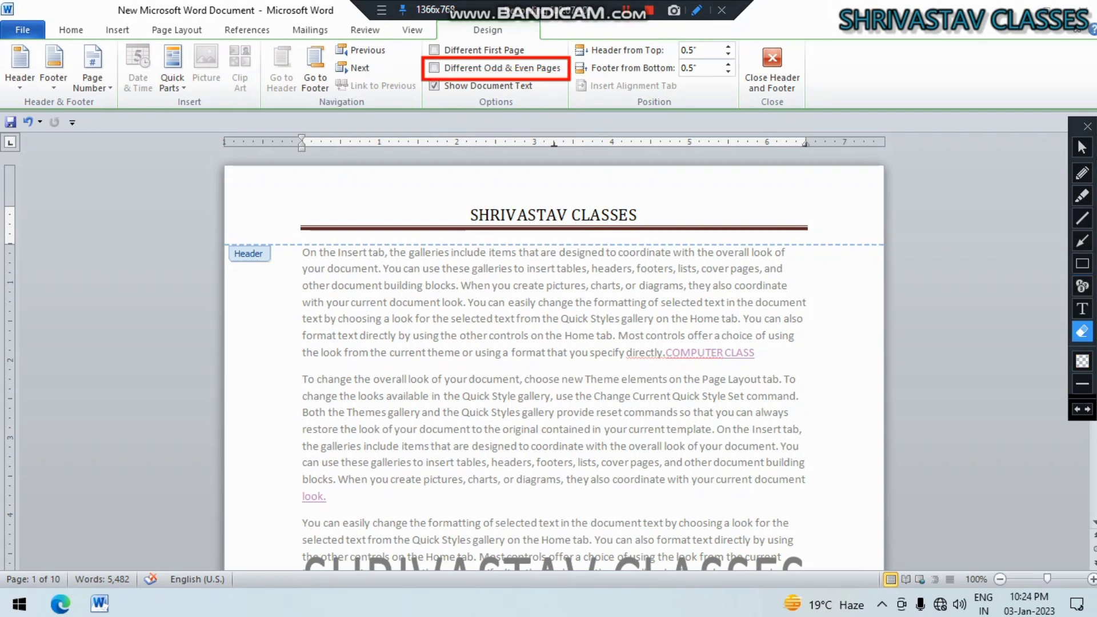
{"action": "mouse_move", "coordinate": [401, 28]}
{"action": "left_mouse_down"}
{"action": "mouse_move", "coordinate": [484, 123]}
{"action": "mouse_move", "coordinate": [585, 128]}
{"action": "left_mouse_up"}
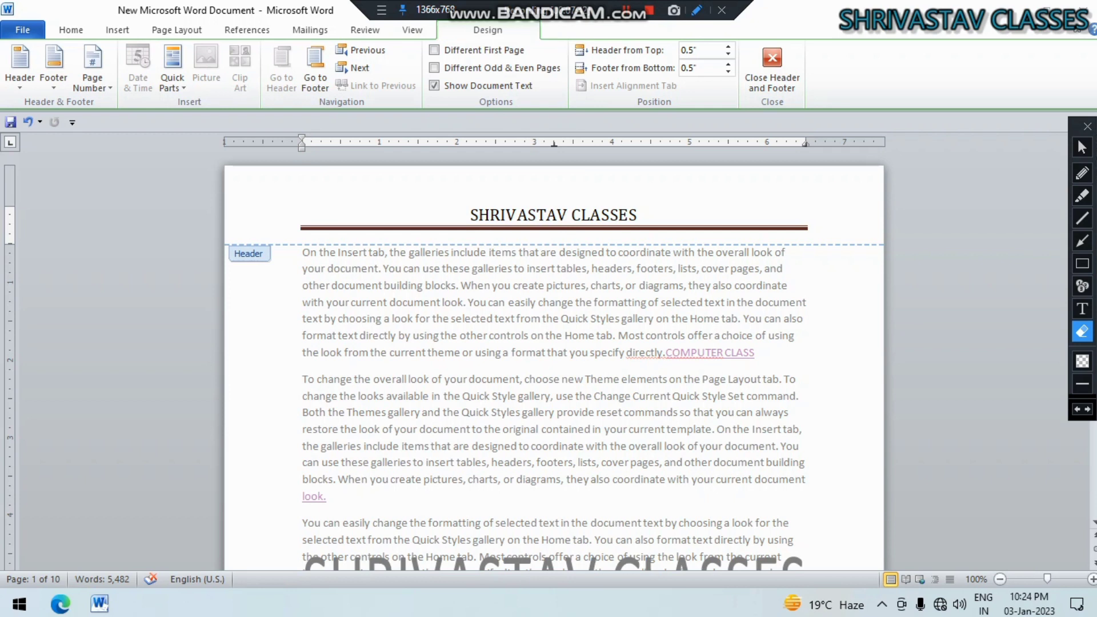
{"action": "left_click", "coordinate": [1082, 147]}
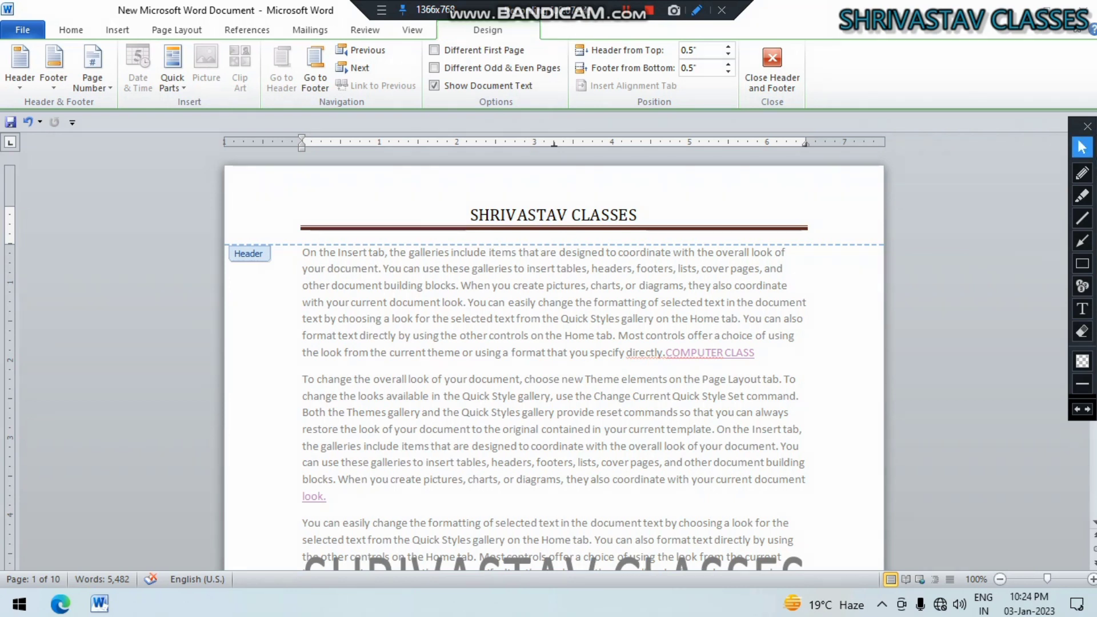
Step: Enable different headers and footers for odd and even pages, leave header editing, and check the headers through the document
{"action": "left_click", "coordinate": [435, 68]}
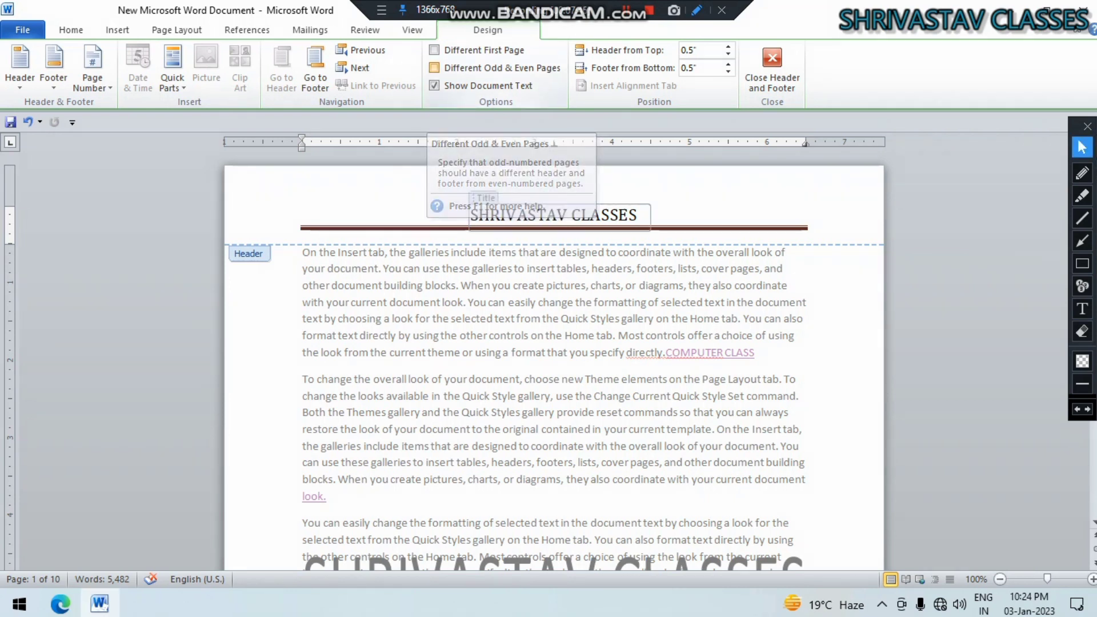
{"action": "left_click", "coordinate": [435, 68]}
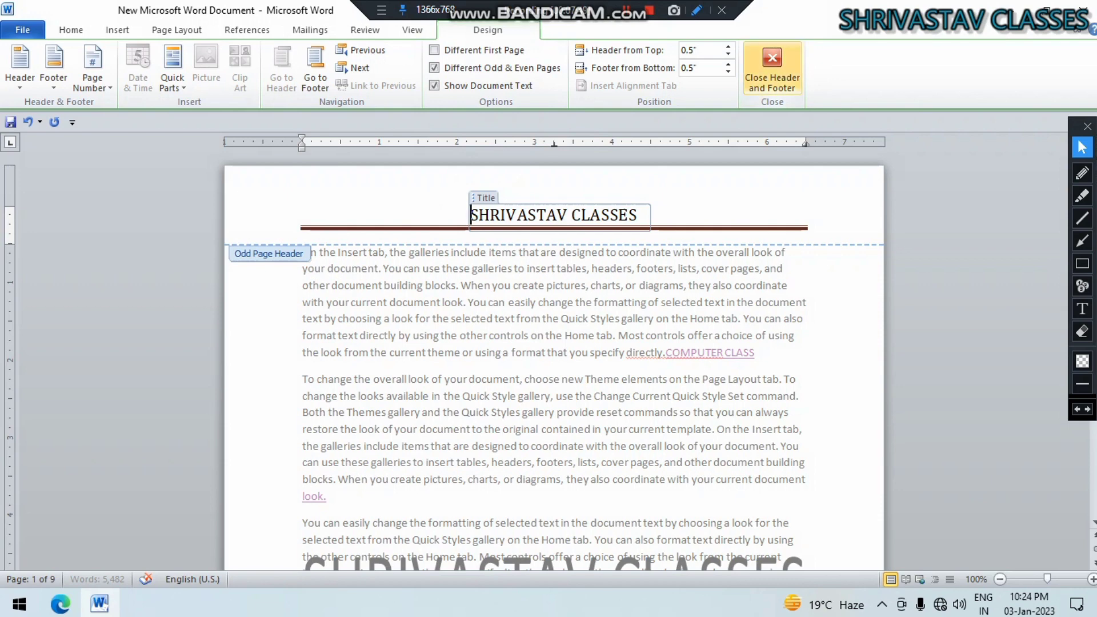
{"action": "left_click", "coordinate": [772, 69]}
{"action": "scroll", "coordinate": [553, 343], "scroll_direction": "down", "scroll_amount": 5}
{"action": "scroll", "coordinate": [553, 343], "scroll_direction": "down", "scroll_amount": 10}
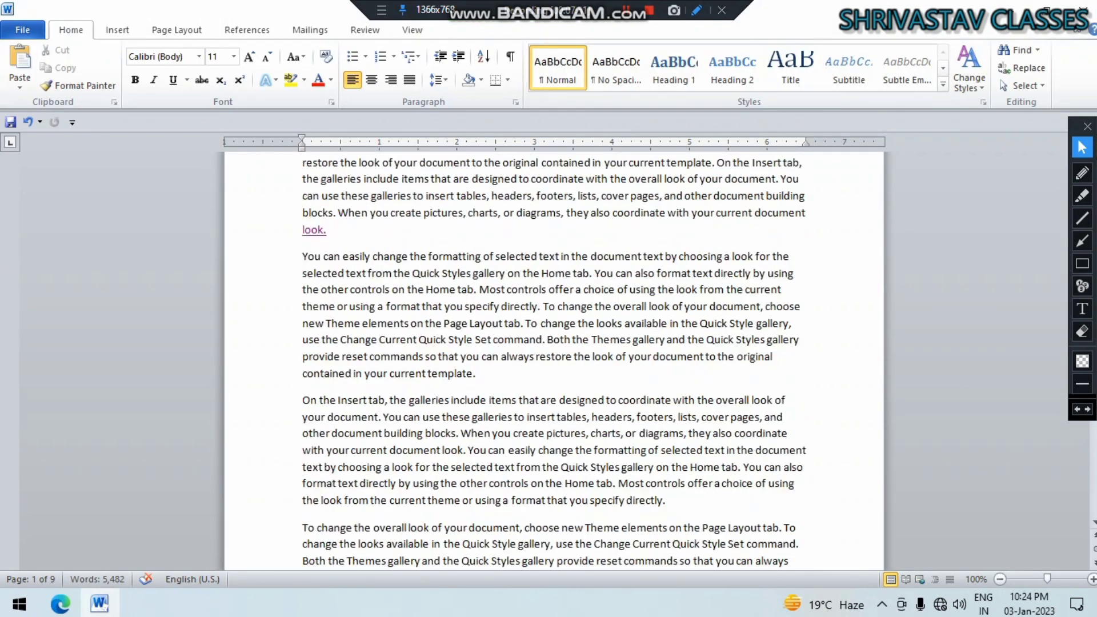
{"action": "scroll", "coordinate": [553, 360], "scroll_direction": "down", "scroll_amount": 10}
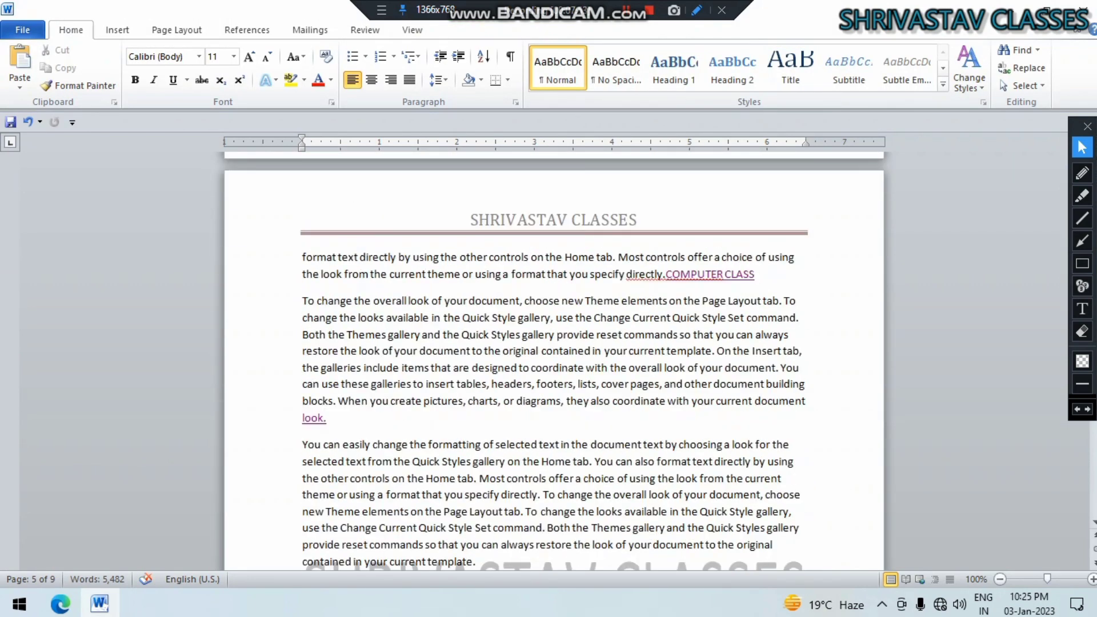
{"action": "scroll", "coordinate": [553, 360], "scroll_direction": "down", "scroll_amount": 10}
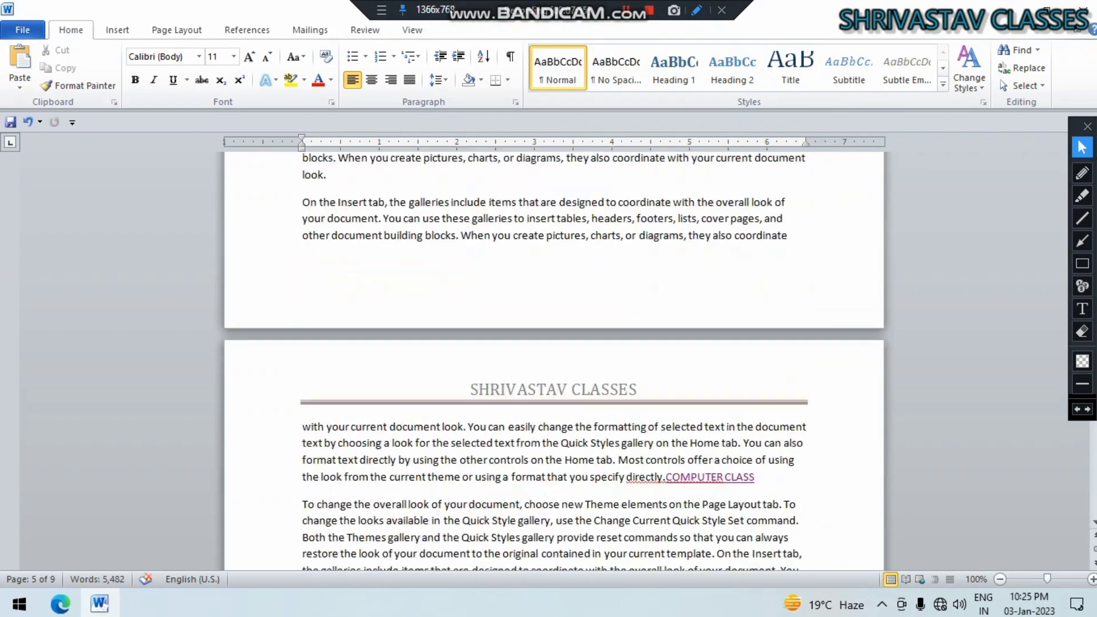
{"action": "scroll", "coordinate": [553, 360], "scroll_direction": "up", "scroll_amount": 3}
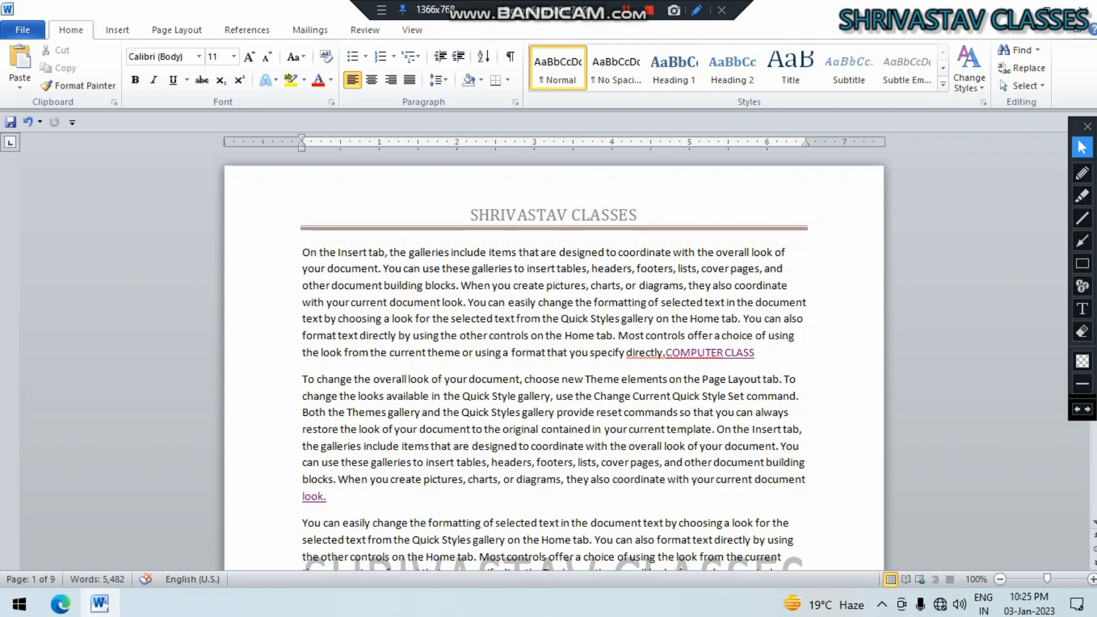
Step: Insert the built-in Alphabet header as the even page header on page 2, leave header editing, and check the first pages
{"action": "scroll", "coordinate": [553, 359], "scroll_direction": "down", "scroll_amount": 8}
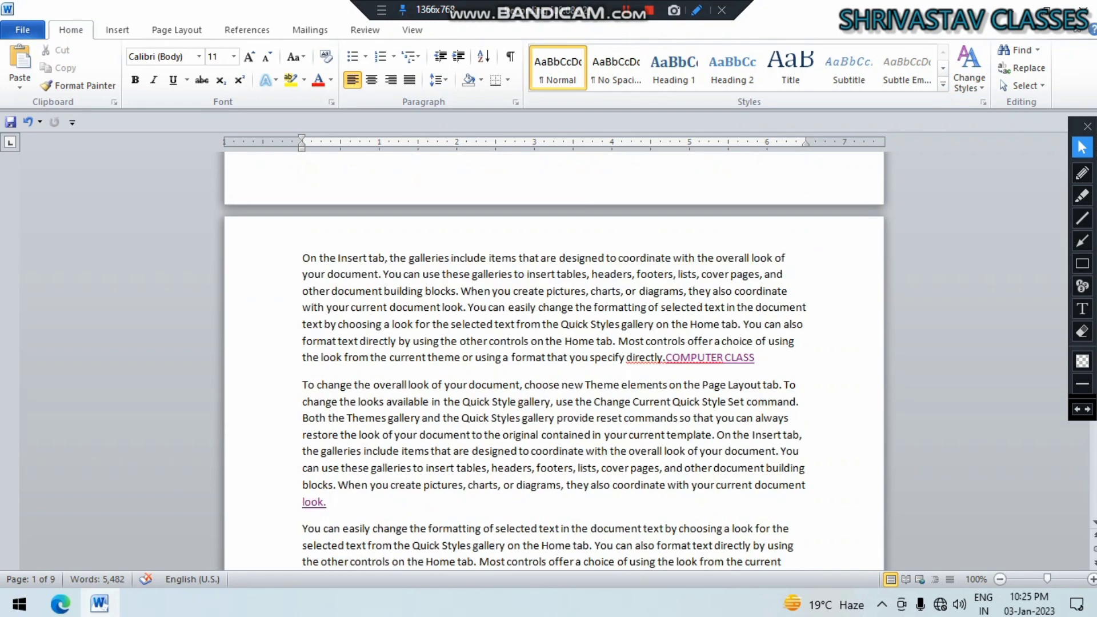
{"action": "double_click", "coordinate": [315, 254]}
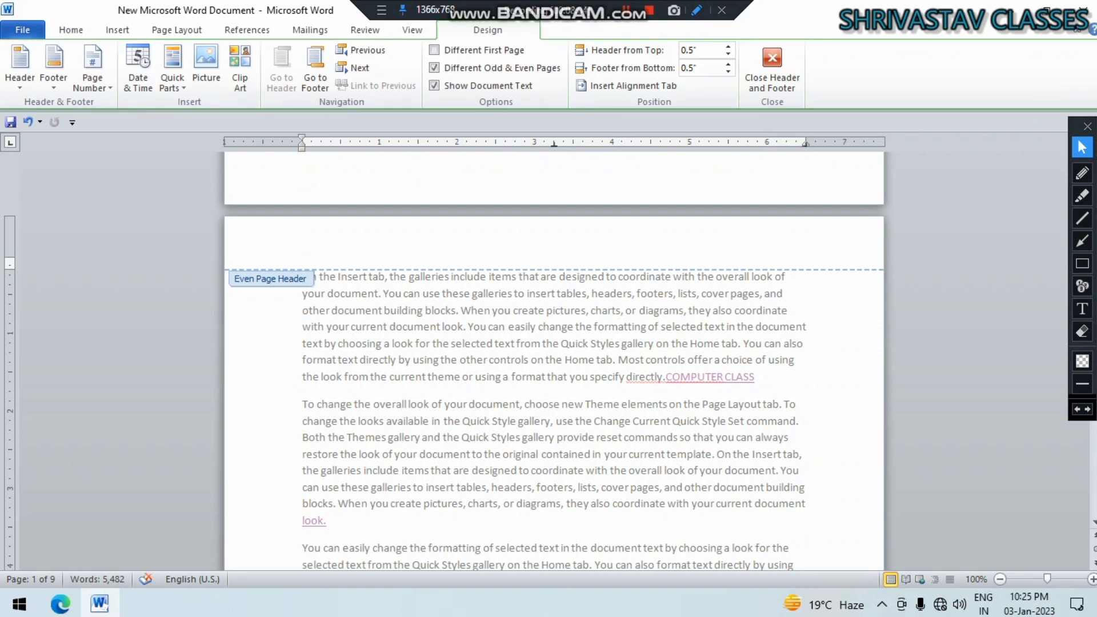
{"action": "left_click", "coordinate": [20, 63]}
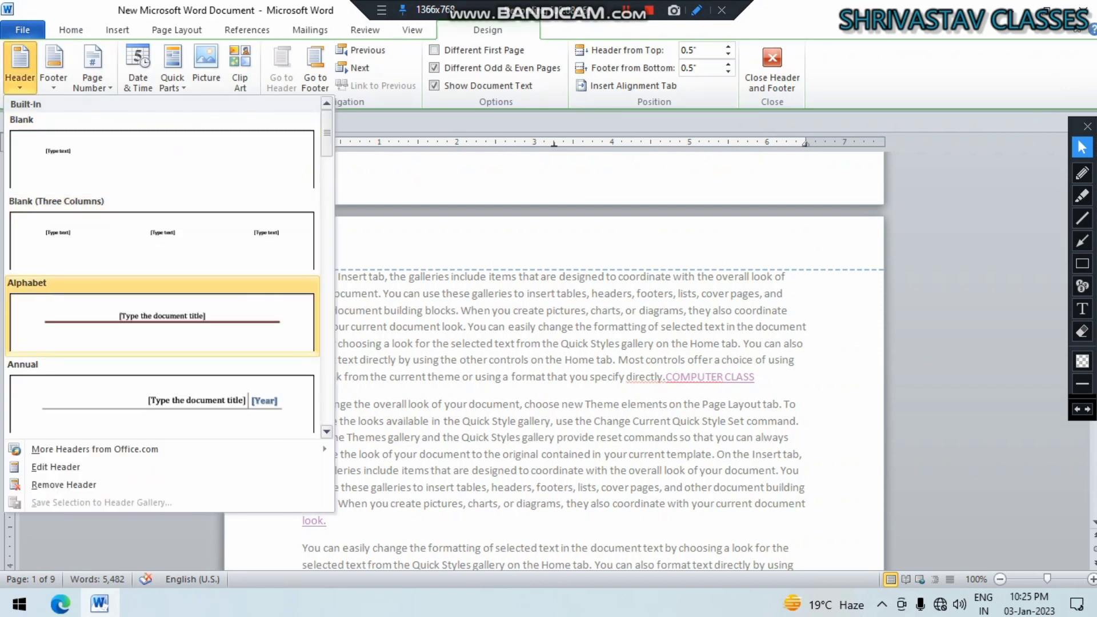
{"action": "left_click", "coordinate": [162, 320]}
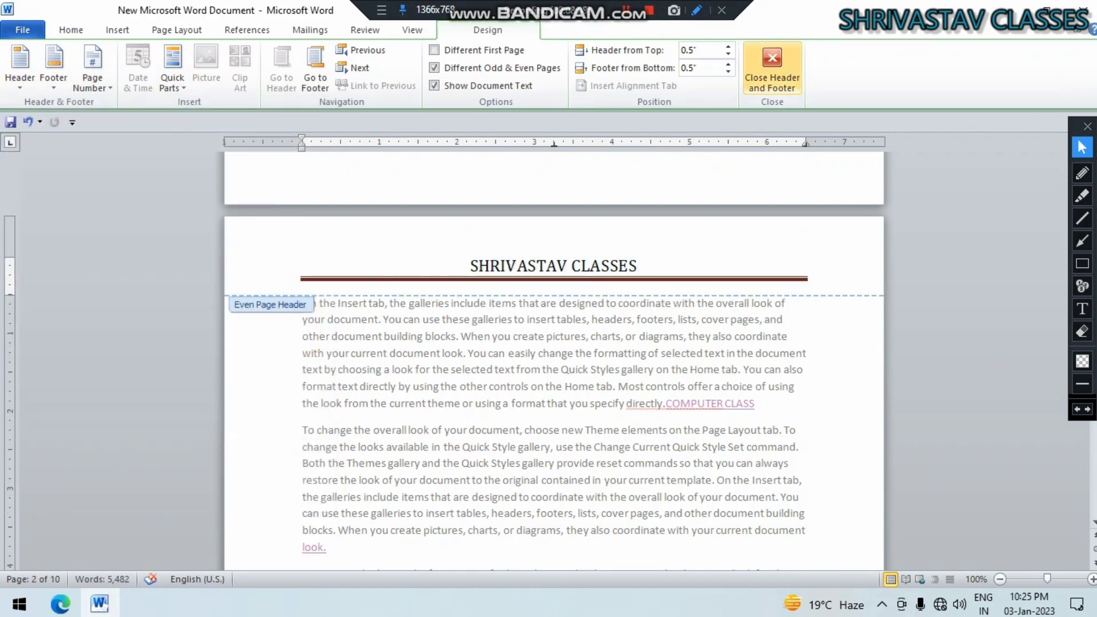
{"action": "left_click", "coordinate": [771, 69]}
{"action": "scroll", "coordinate": [554, 360], "scroll_direction": "down", "scroll_amount": 15}
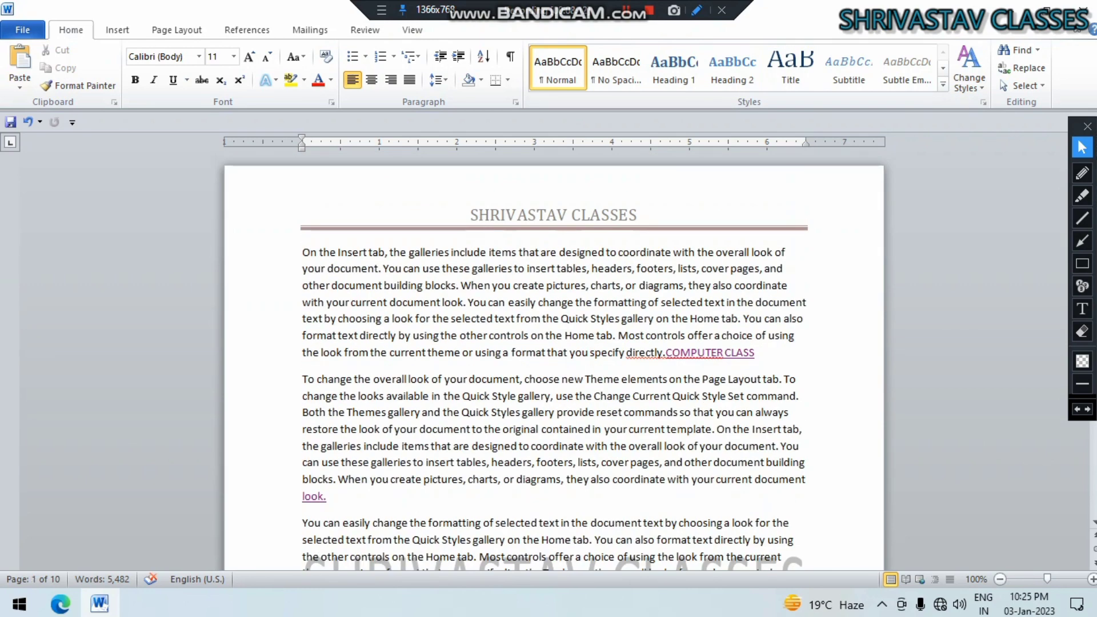
{"action": "scroll", "coordinate": [554, 360], "scroll_direction": "down", "scroll_amount": 10}
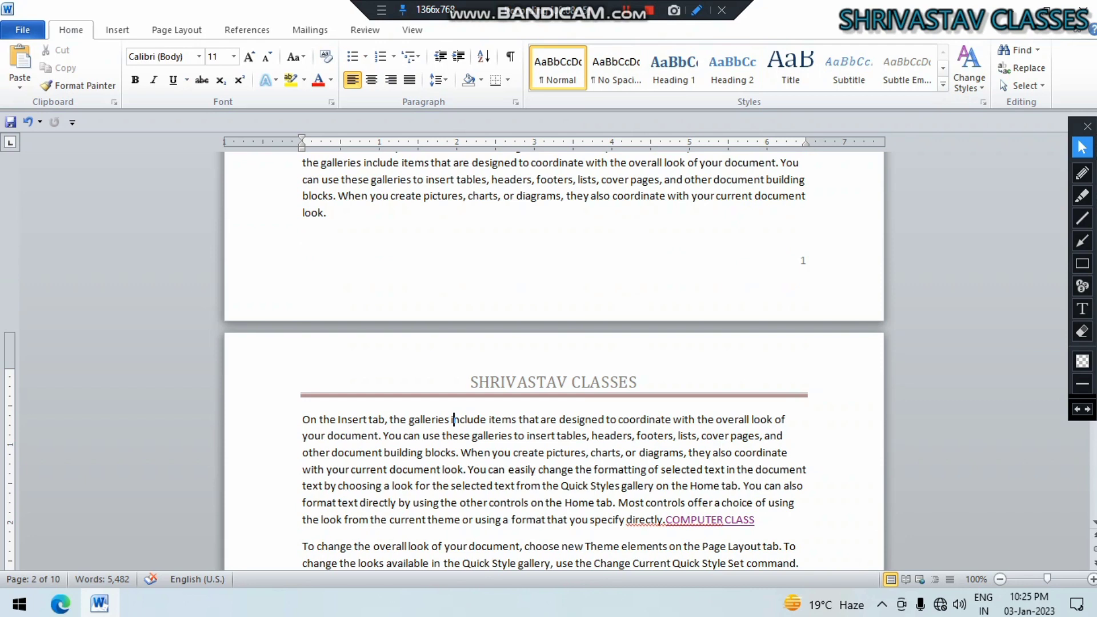
{"action": "scroll", "coordinate": [554, 360], "scroll_direction": "down", "scroll_amount": 15}
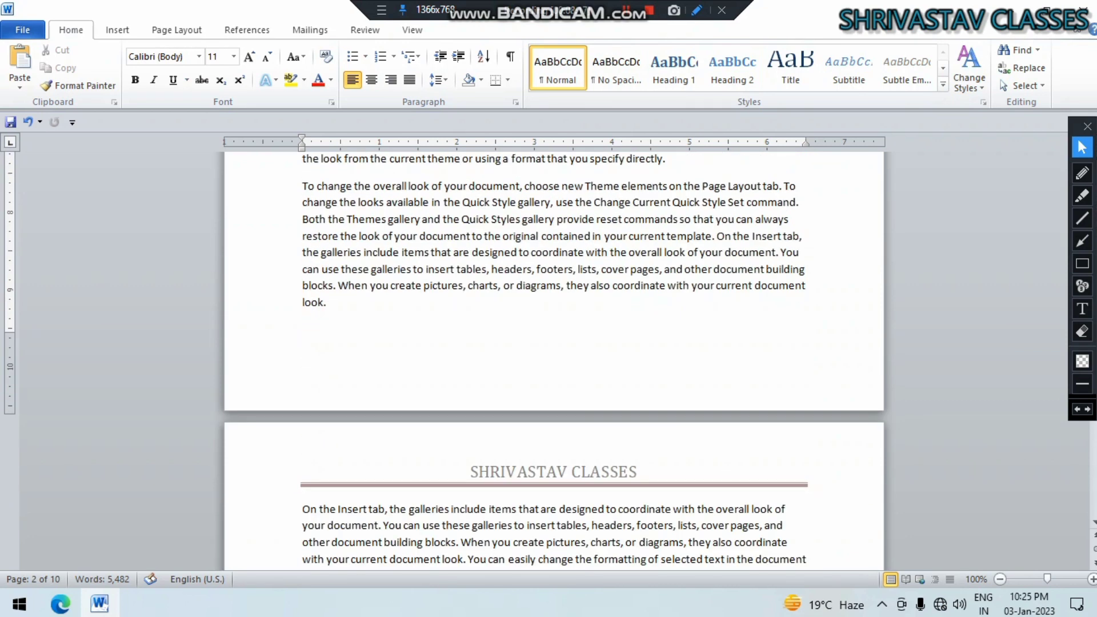
Step: Replace the odd page header on page 3 with the built-in Annual header, leave header editing, and compare odd and even pages
{"action": "scroll", "coordinate": [554, 360], "scroll_direction": "down", "scroll_amount": 1}
{"action": "double_click", "coordinate": [553, 432]}
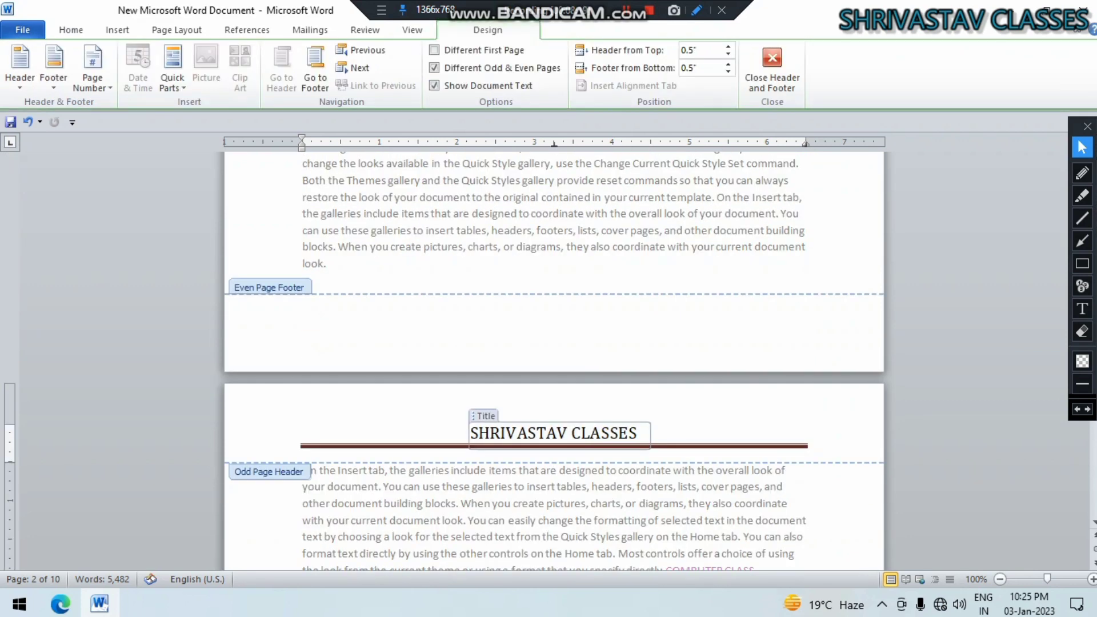
{"action": "left_click", "coordinate": [19, 63]}
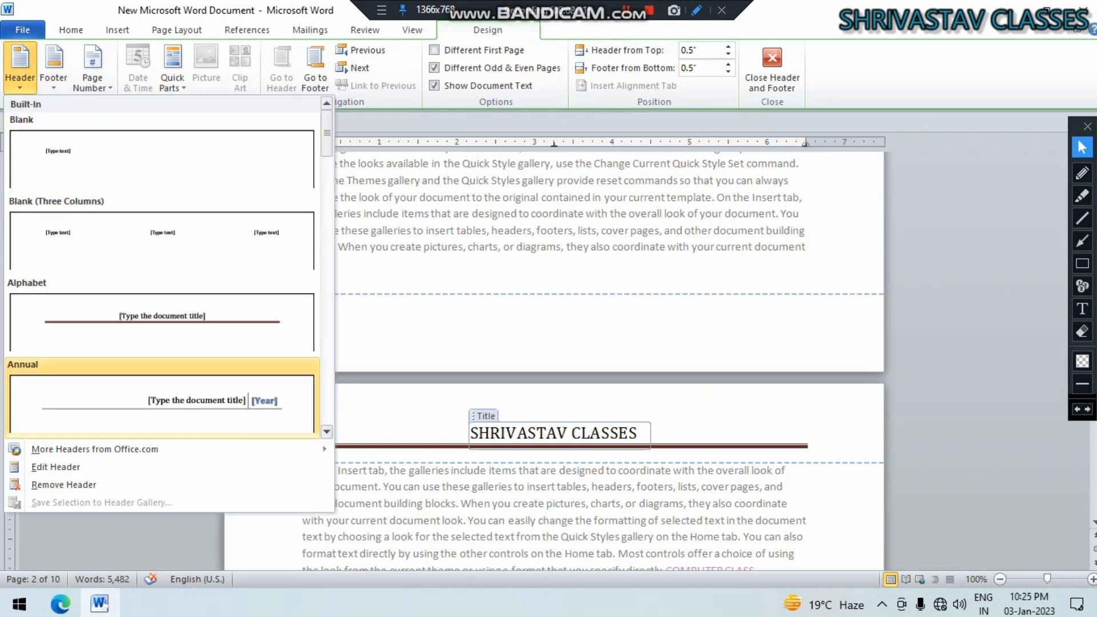
{"action": "left_click", "coordinate": [160, 400]}
{"action": "left_click", "coordinate": [771, 69]}
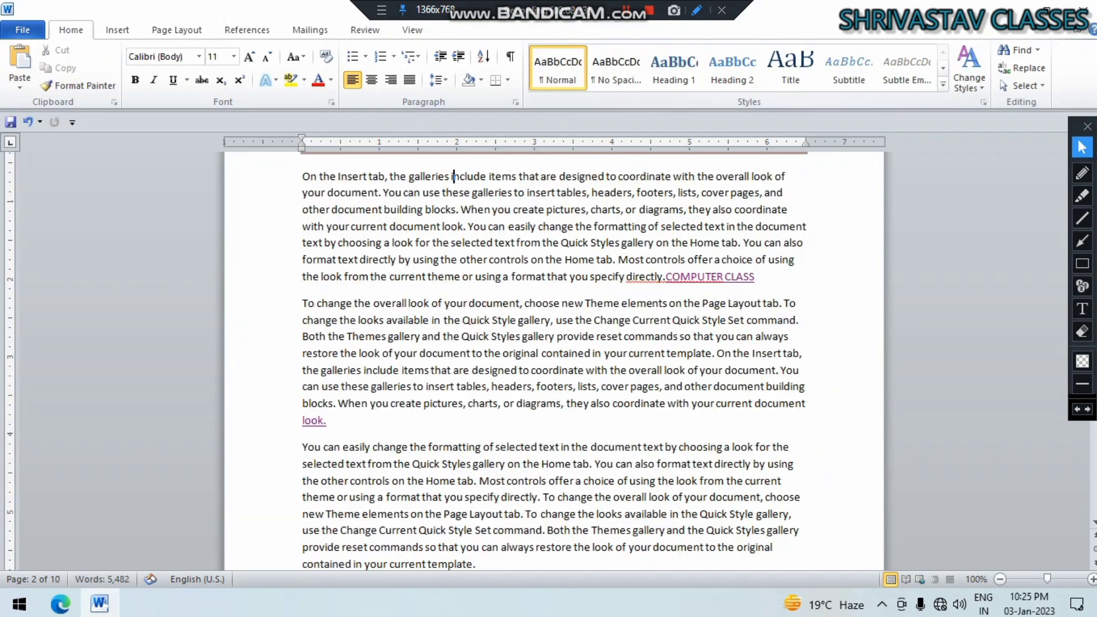
{"action": "scroll", "coordinate": [554, 360], "scroll_direction": "up", "scroll_amount": 10}
{"action": "scroll", "coordinate": [555, 360], "scroll_direction": "down", "scroll_amount": 10}
{"action": "scroll", "coordinate": [554, 360], "scroll_direction": "up", "scroll_amount": 5}
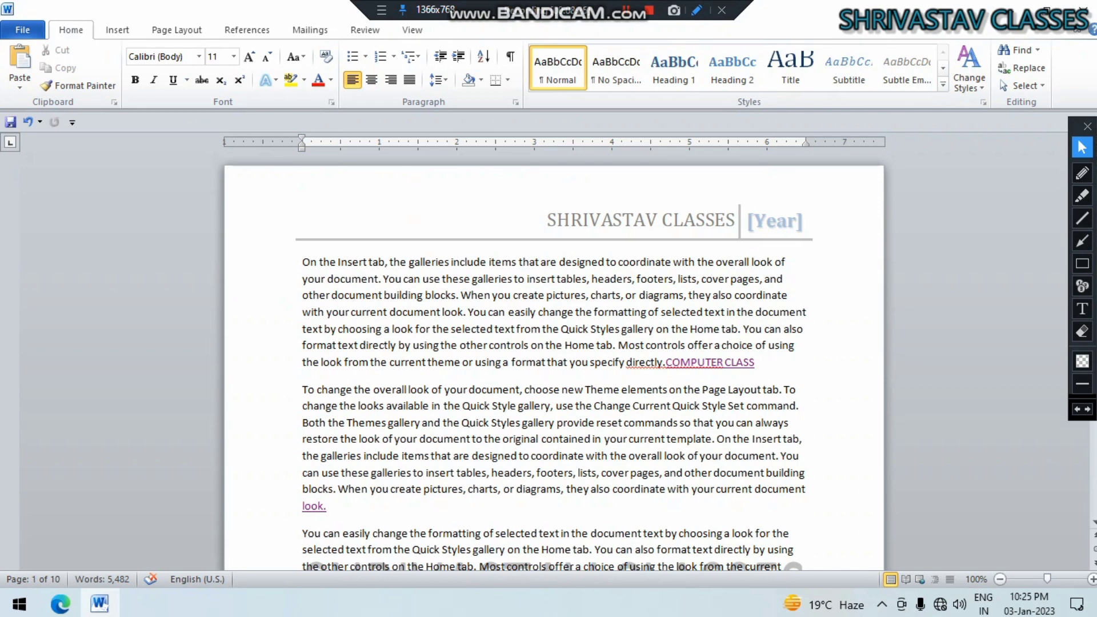
Step: Set the year in the odd page header on page 3 to January 3, 2023, leave header editing, and check the headers
{"action": "scroll", "coordinate": [555, 360], "scroll_direction": "down", "scroll_amount": 12}
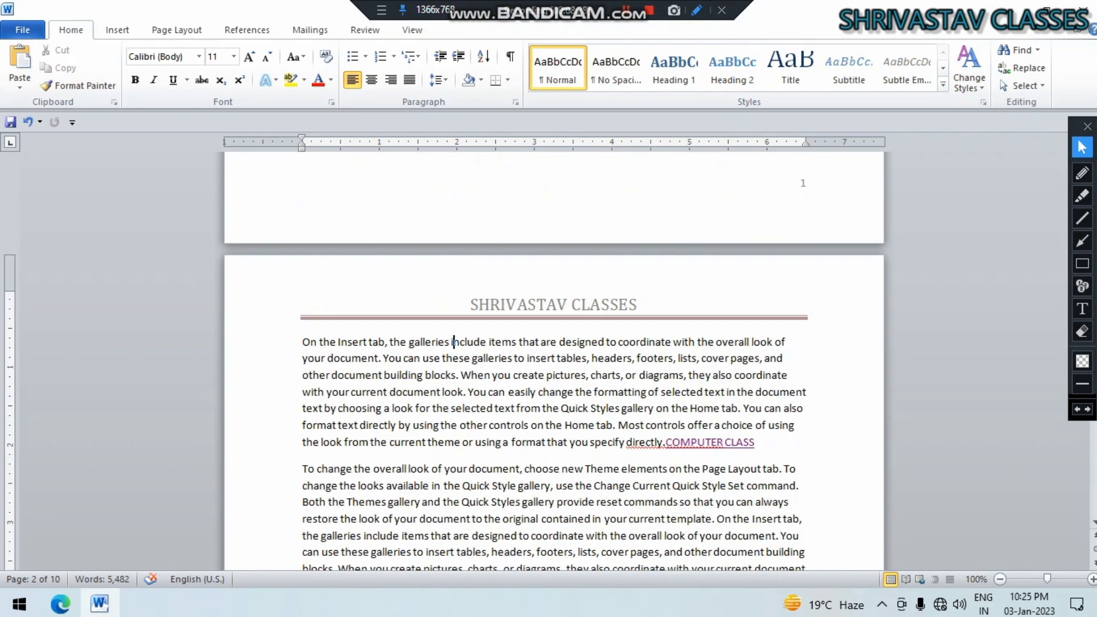
{"action": "scroll", "coordinate": [554, 360], "scroll_direction": "down", "scroll_amount": 10}
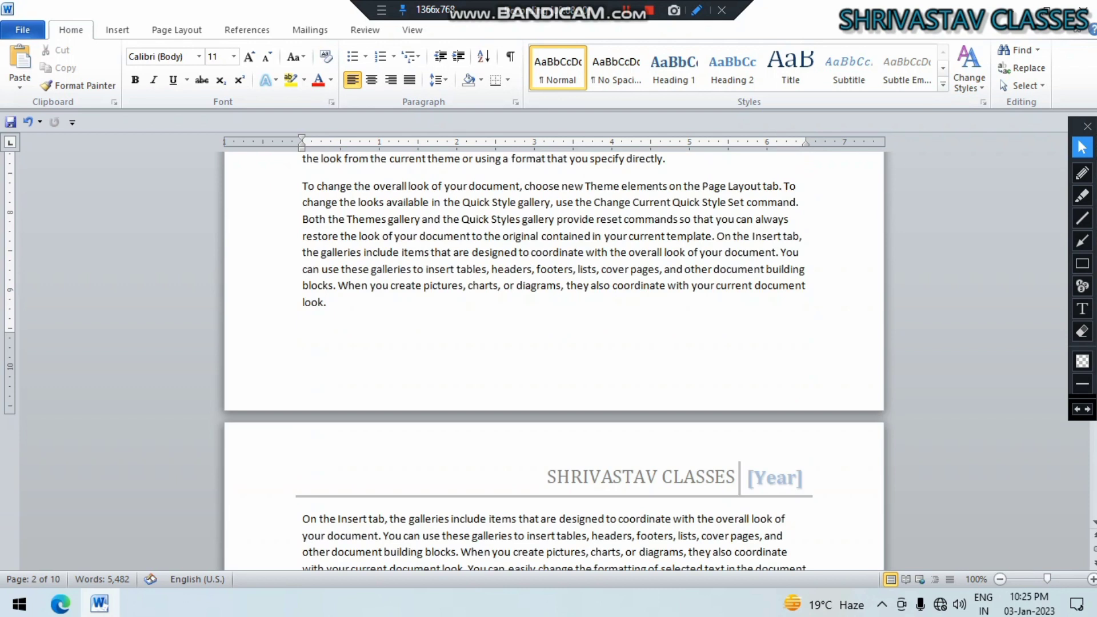
{"action": "double_click", "coordinate": [775, 324]}
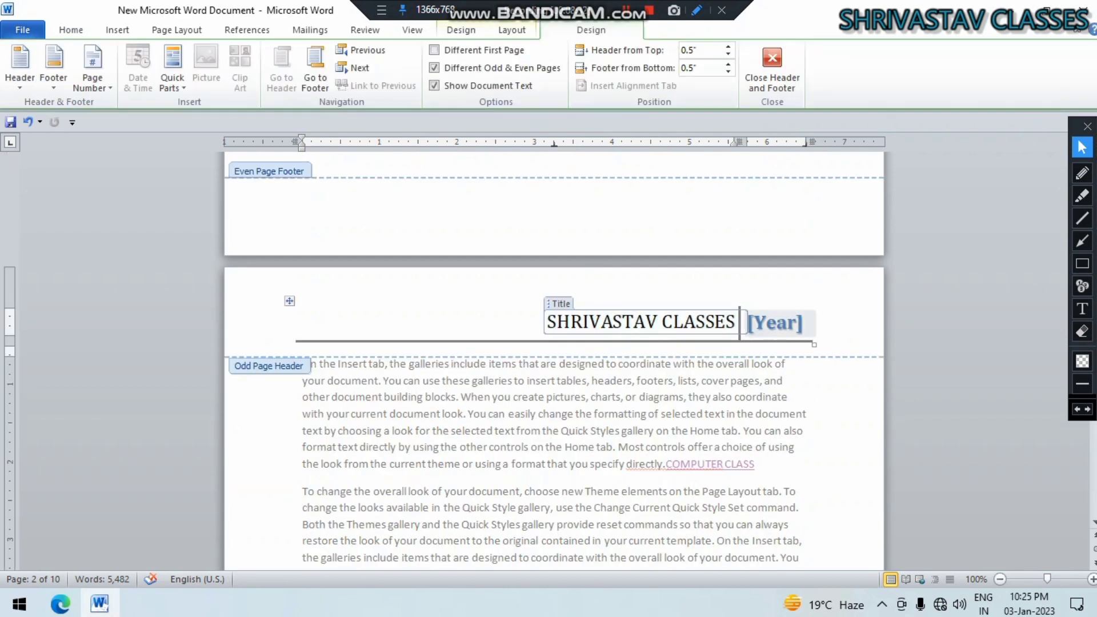
{"action": "left_click", "coordinate": [774, 323]}
{"action": "left_click", "coordinate": [825, 324]}
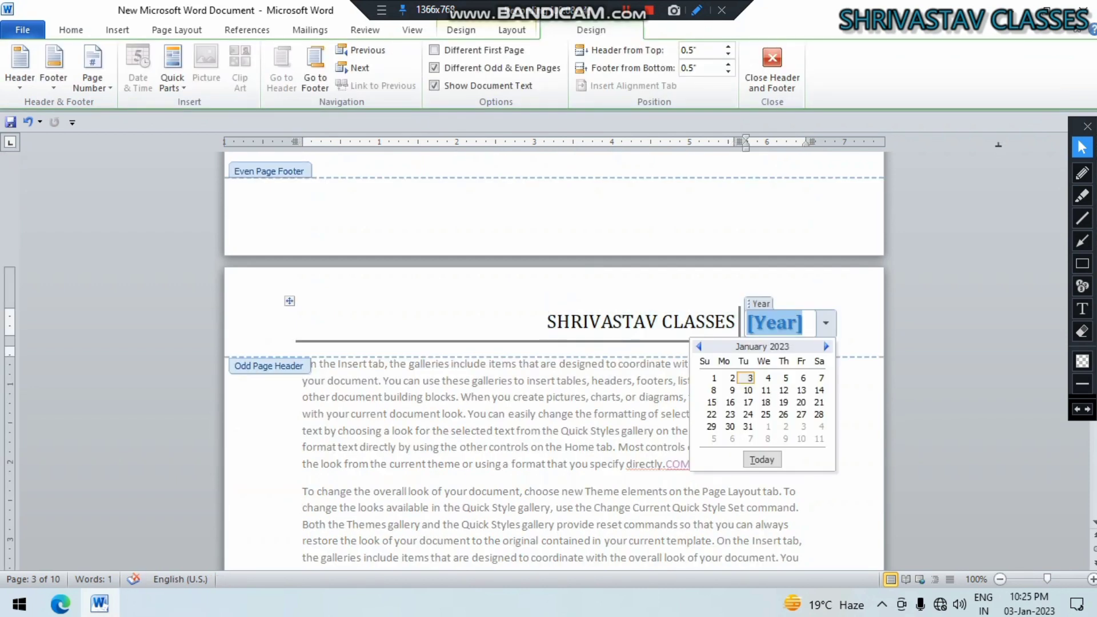
{"action": "left_click", "coordinate": [750, 377]}
{"action": "left_click", "coordinate": [772, 69]}
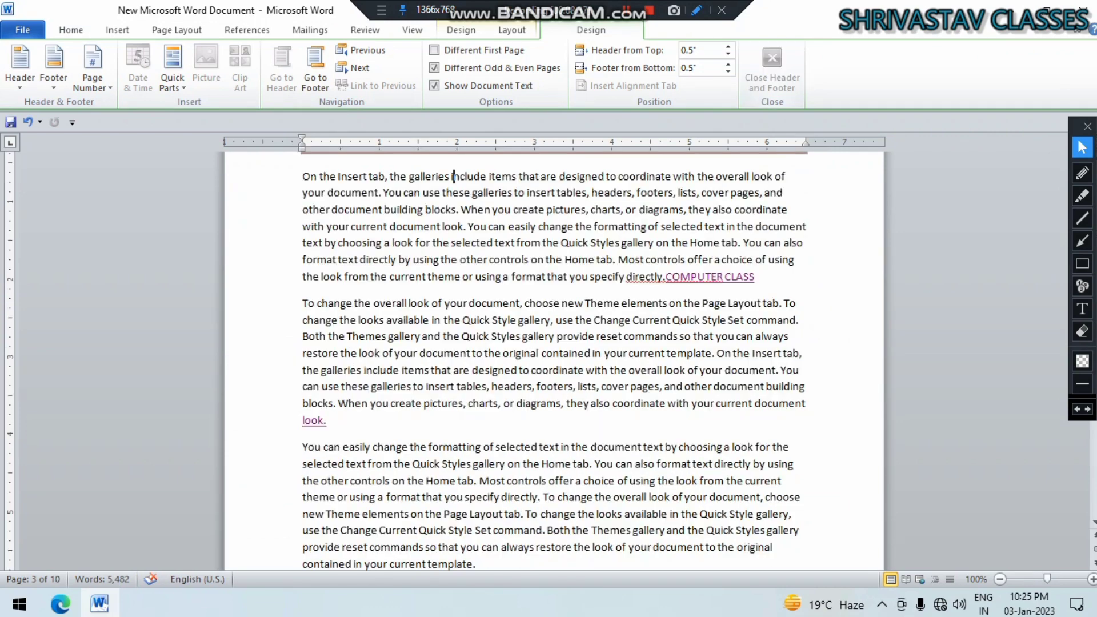
{"action": "scroll", "coordinate": [554, 359], "scroll_direction": "down", "scroll_amount": 8}
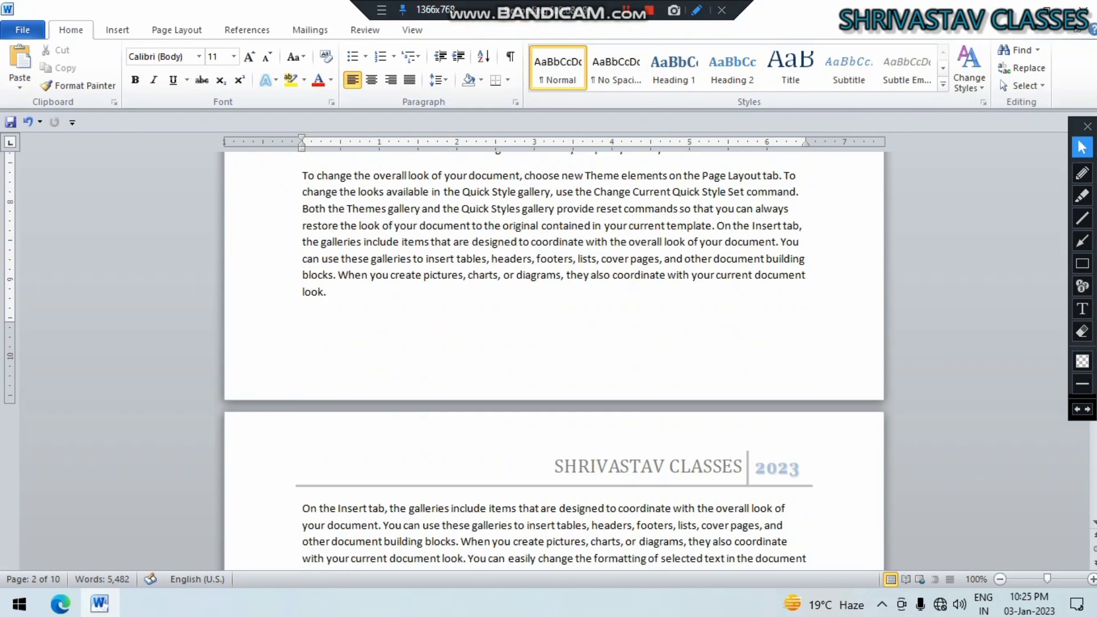
{"action": "scroll", "coordinate": [454, 448], "scroll_direction": "down", "scroll_amount": 12}
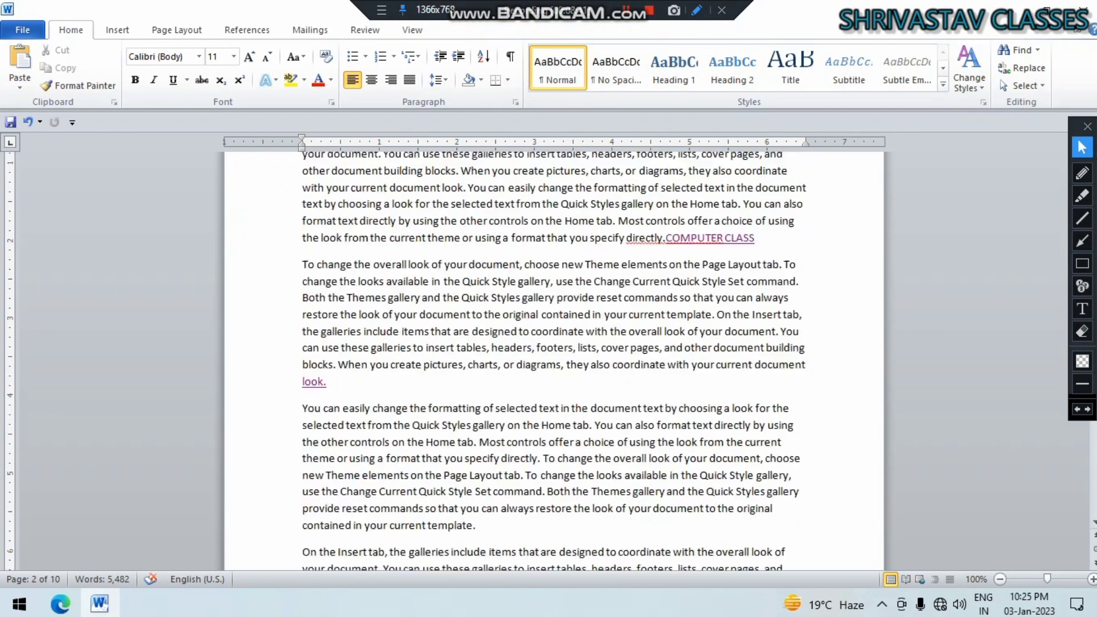
{"action": "scroll", "coordinate": [454, 448], "scroll_direction": "up", "scroll_amount": 12}
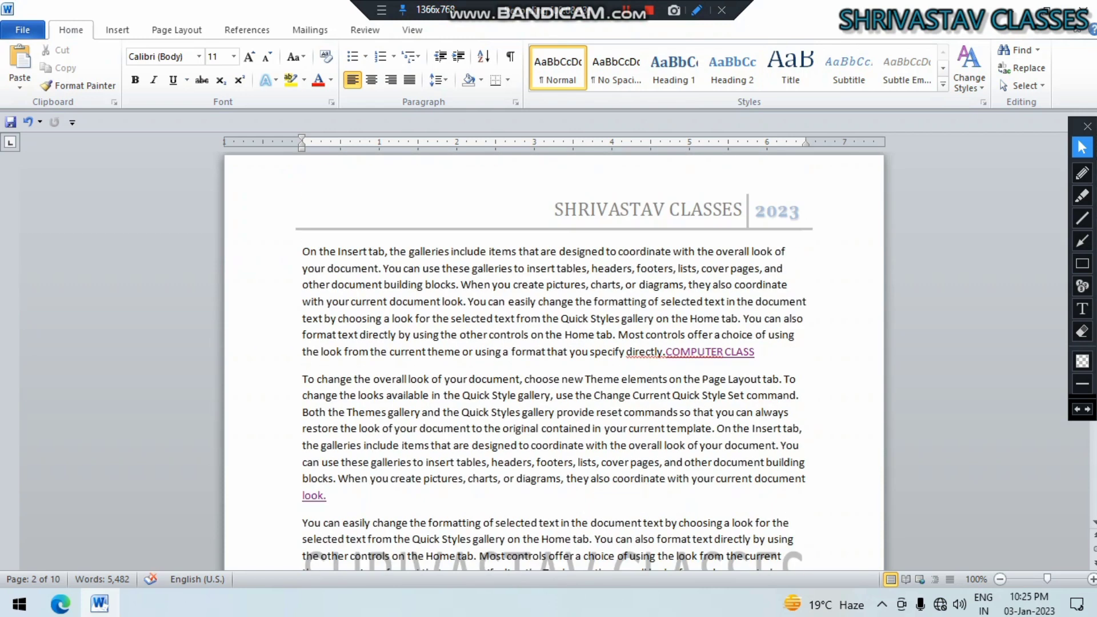
Step: Create a new blank document and insert the built-in Alphabet Quote text box
{"action": "left_click", "coordinate": [117, 30]}
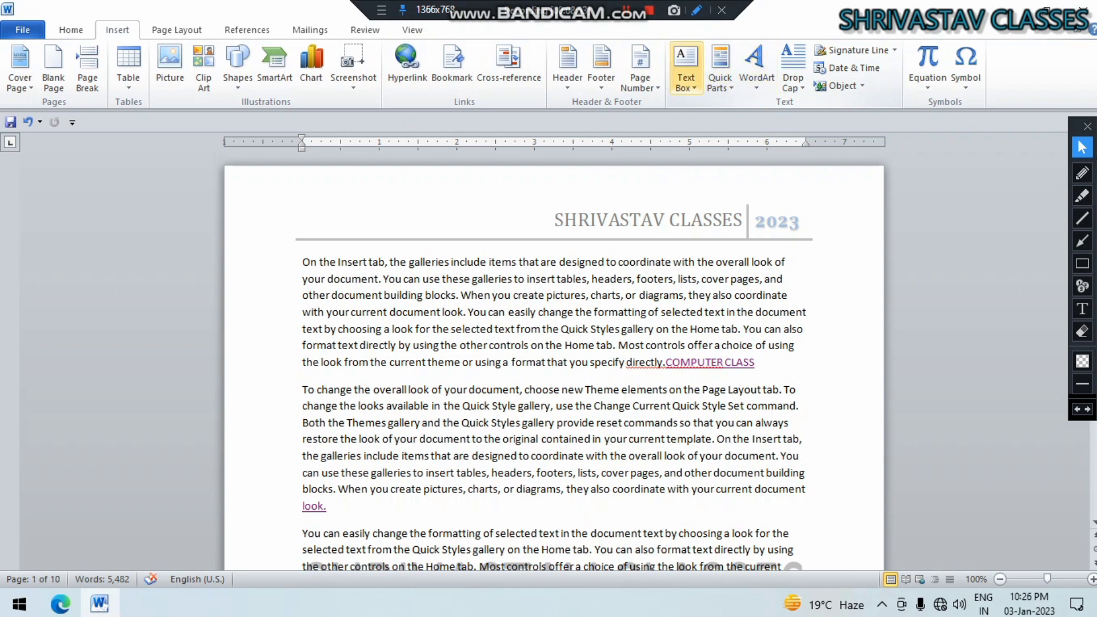
{"action": "key", "text": "ctrl+n"}
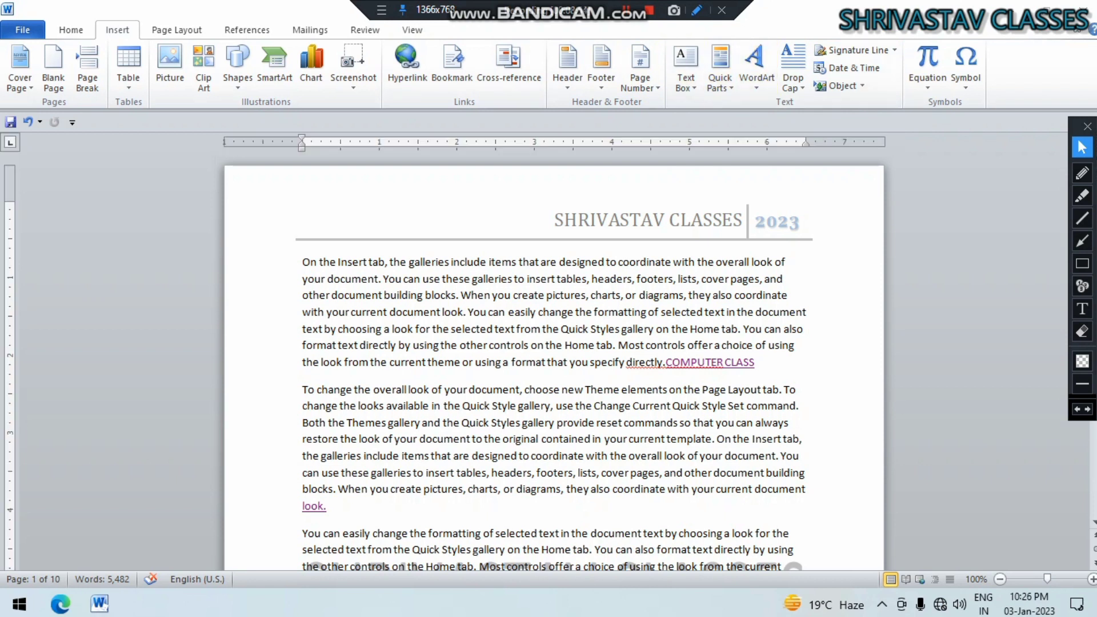
{"action": "left_click", "coordinate": [117, 30]}
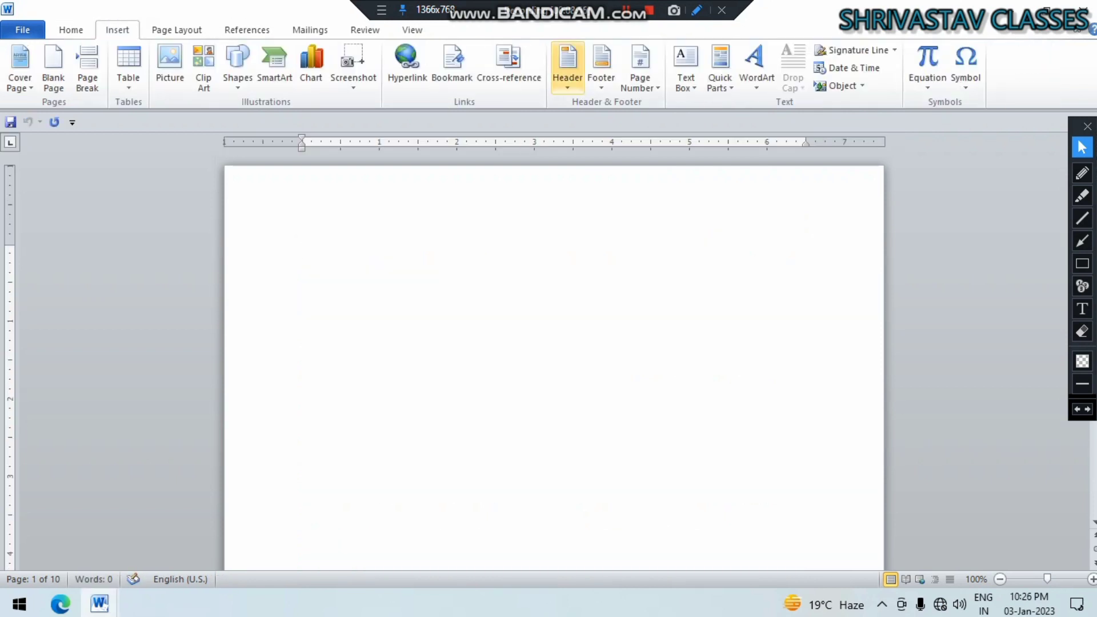
{"action": "left_click", "coordinate": [685, 66]}
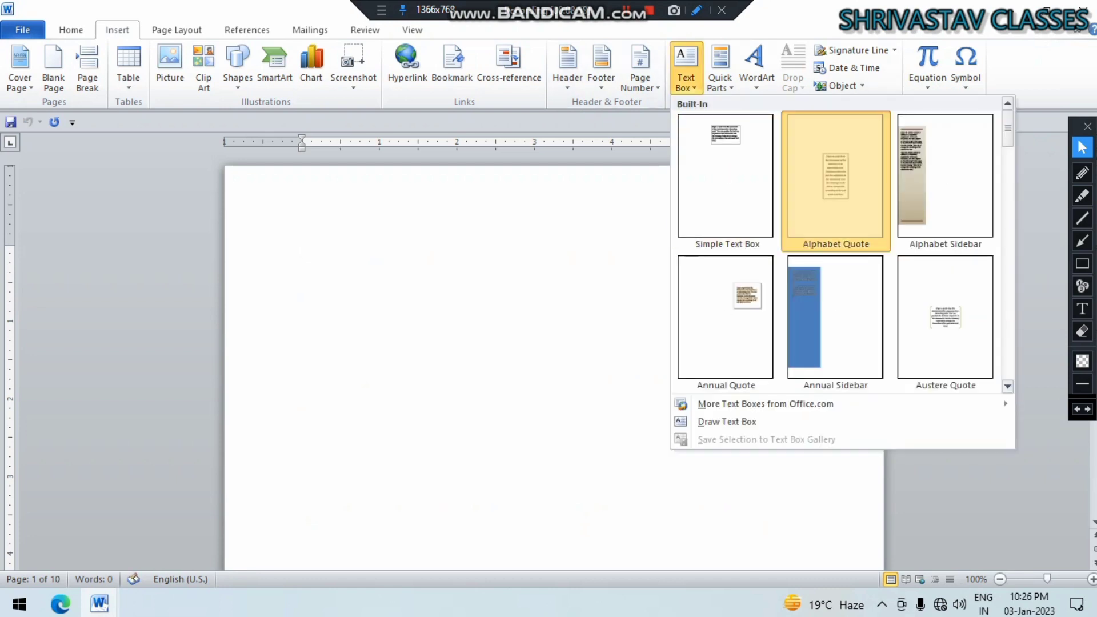
{"action": "left_click", "coordinate": [835, 177]}
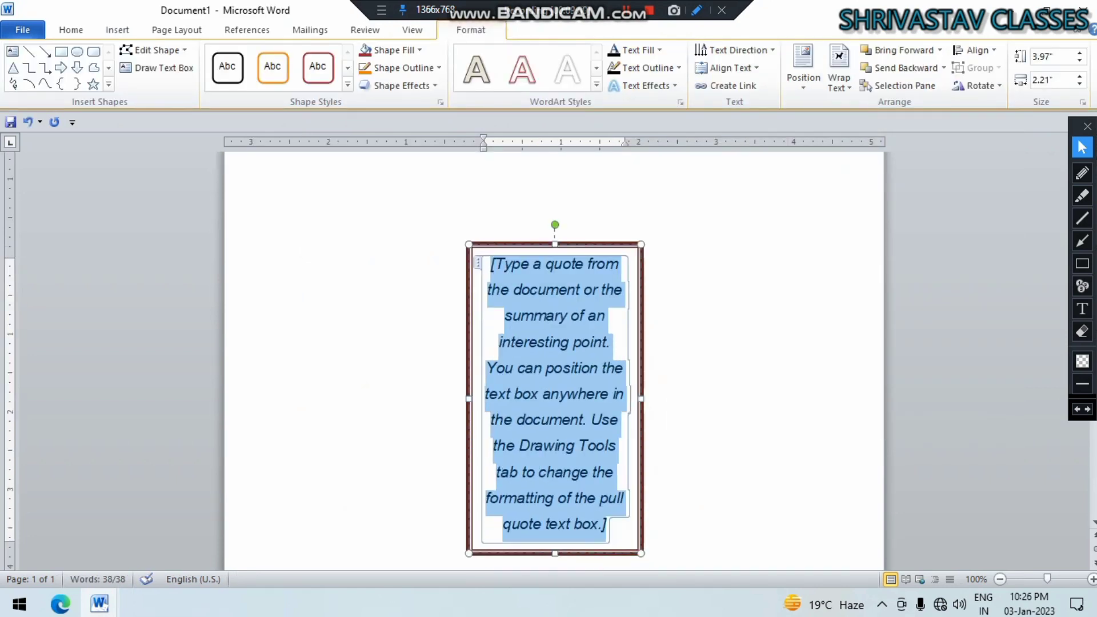
Step: Replace the text box placeholder with a person's first name followed by "IS A STUDENT OF R D COMPUTER" and leave the text box
{"action": "type", "text": "SHIKHA"}
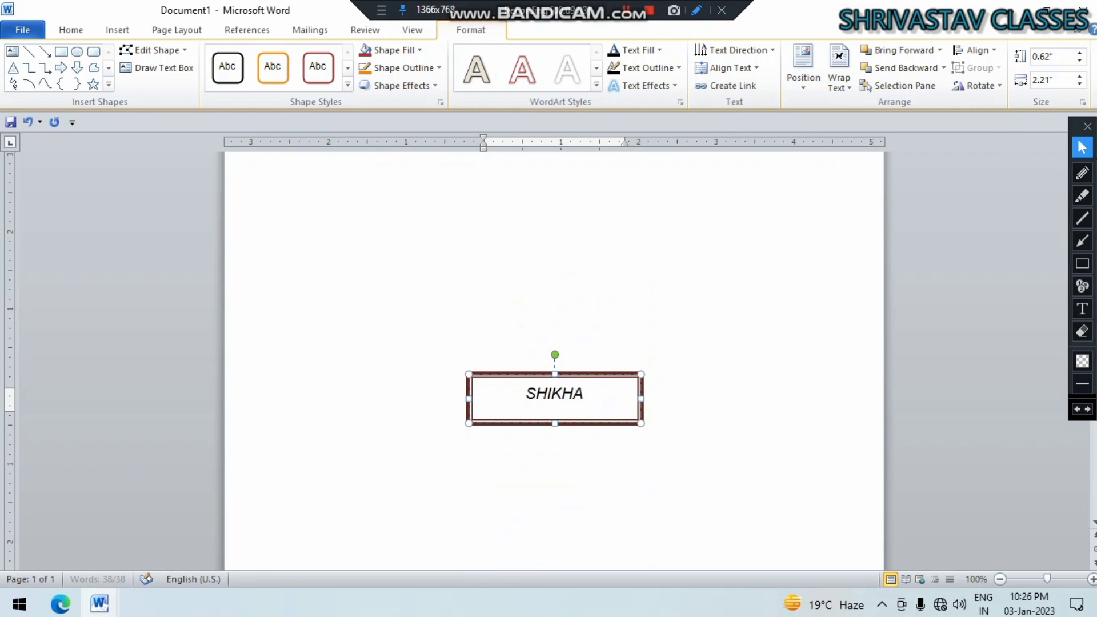
{"action": "type", "text": " IS A STU"}
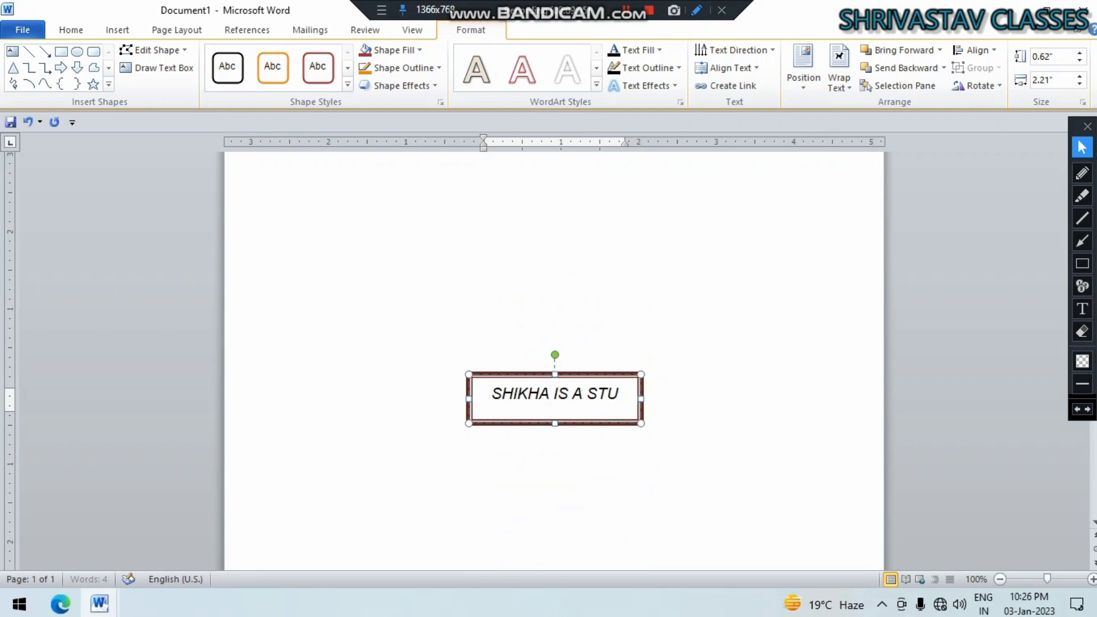
{"action": "type", "text": "DENT O"}
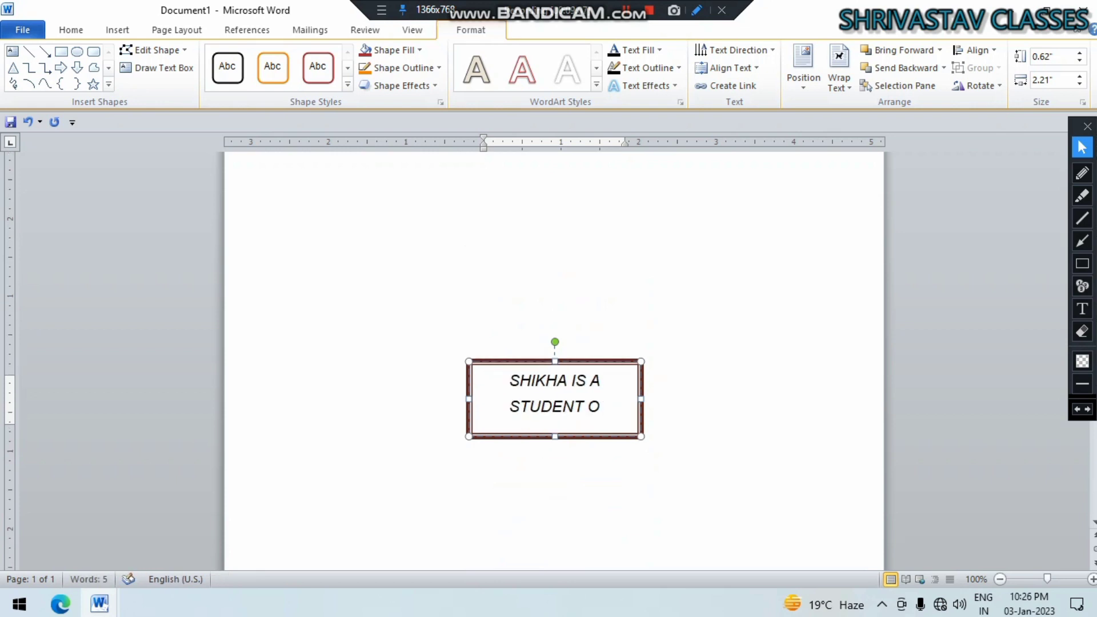
{"action": "type", "text": "F R D"}
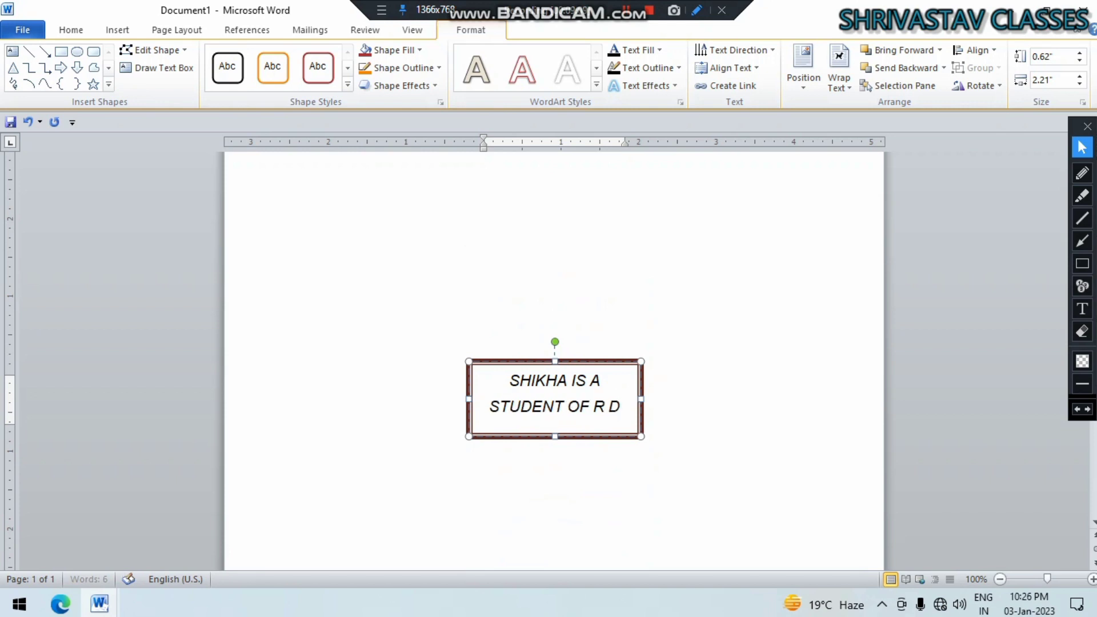
{"action": "type", "text": " COMPUTER"}
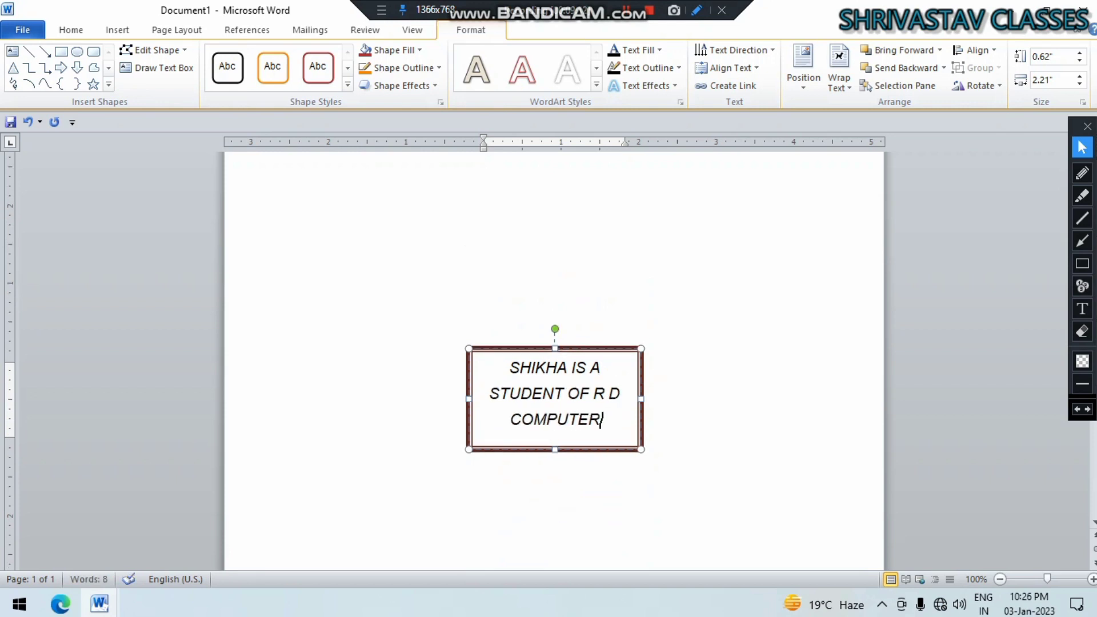
{"action": "left_click", "coordinate": [714, 297]}
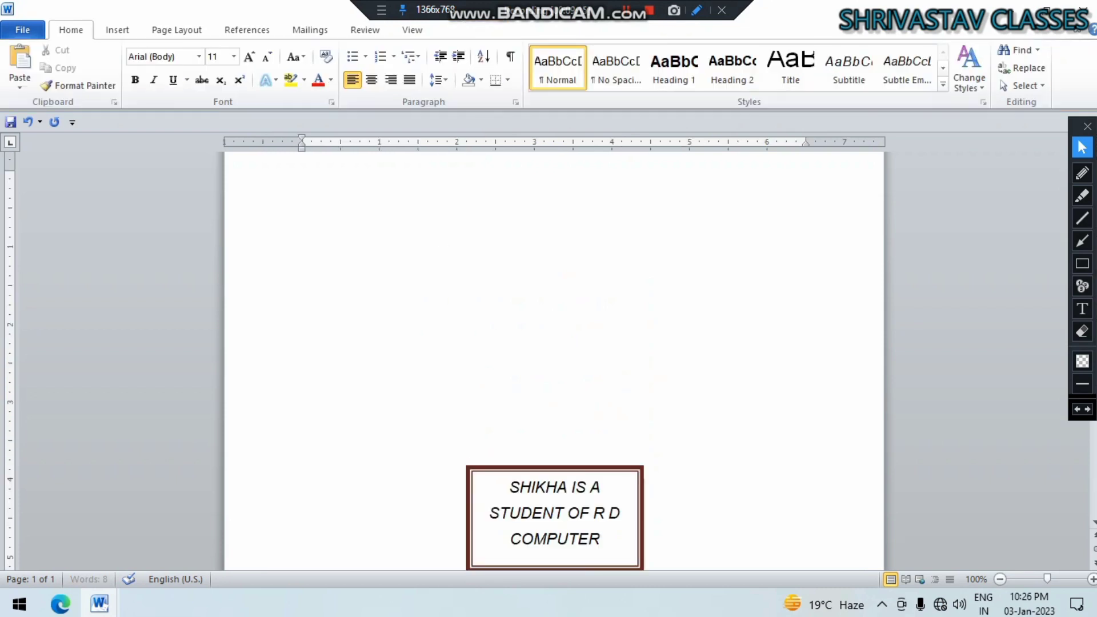
Step: Insert the saved AutoText entry "h" from Quick Parts at the start of the document
{"action": "left_click", "coordinate": [117, 29]}
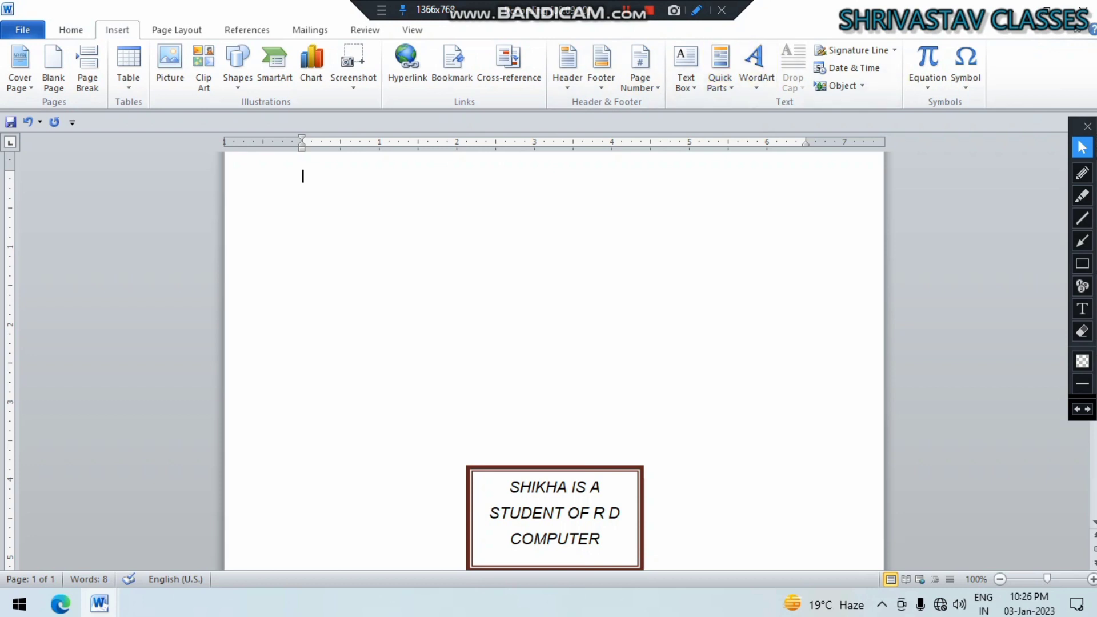
{"action": "left_click", "coordinate": [756, 67]}
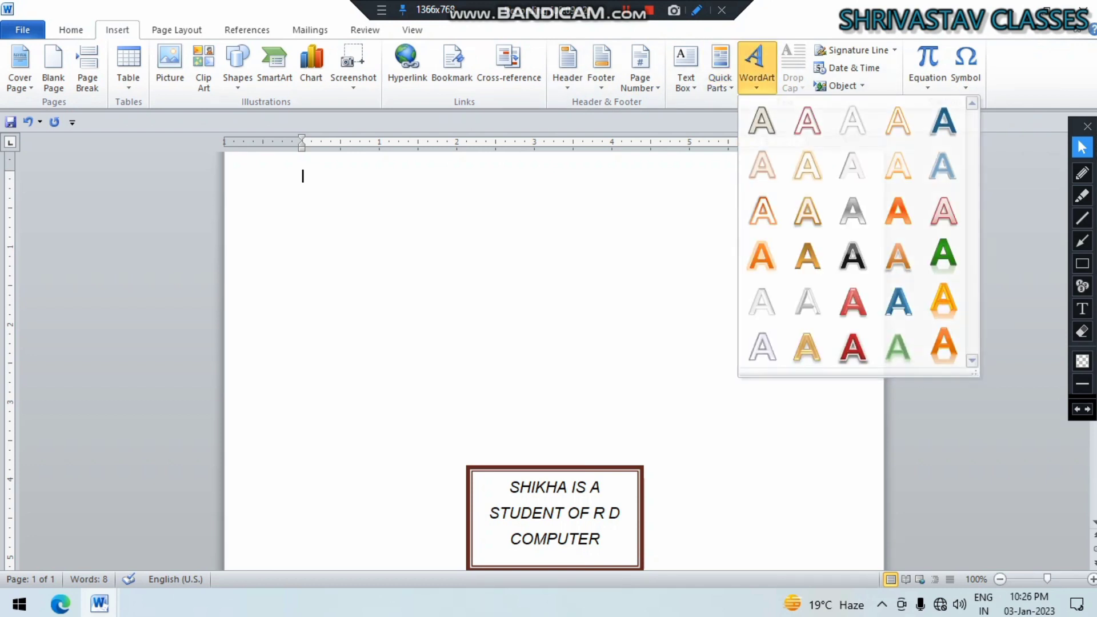
{"action": "left_click", "coordinate": [720, 68]}
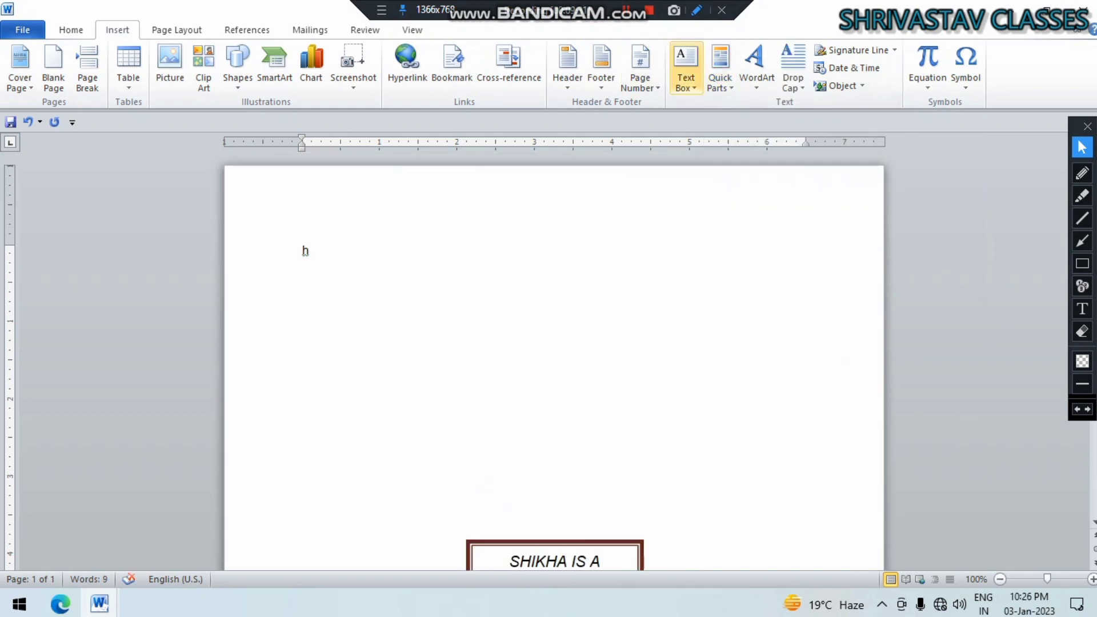
Step: Insert the Sideline cover page from the Building Blocks Organizer and review both pages of the document
{"action": "left_click", "coordinate": [719, 67]}
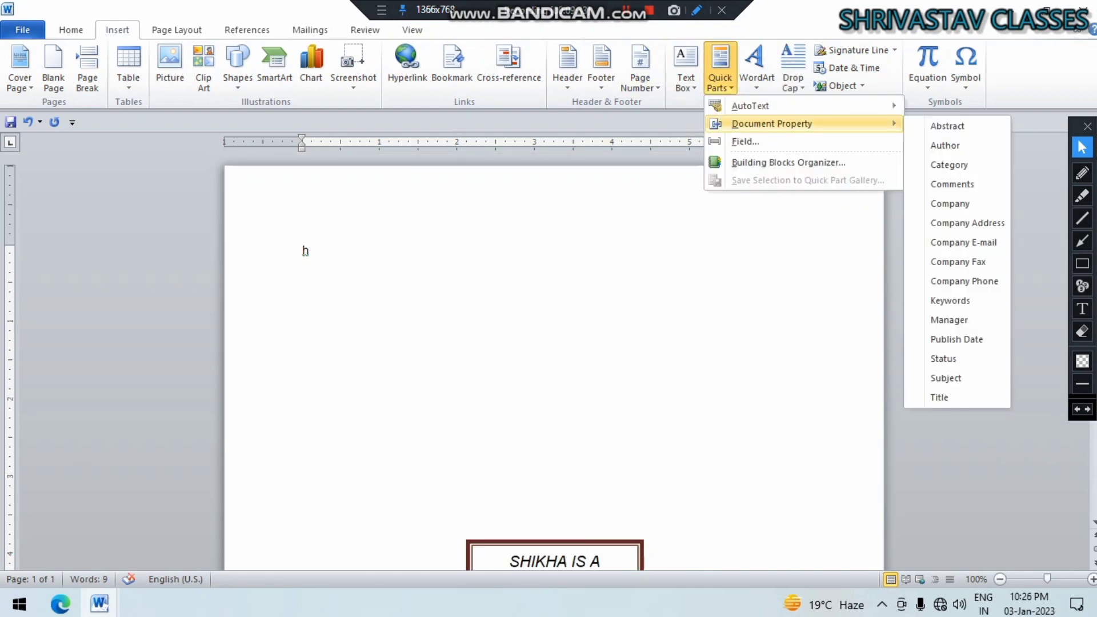
{"action": "left_click", "coordinate": [788, 162]}
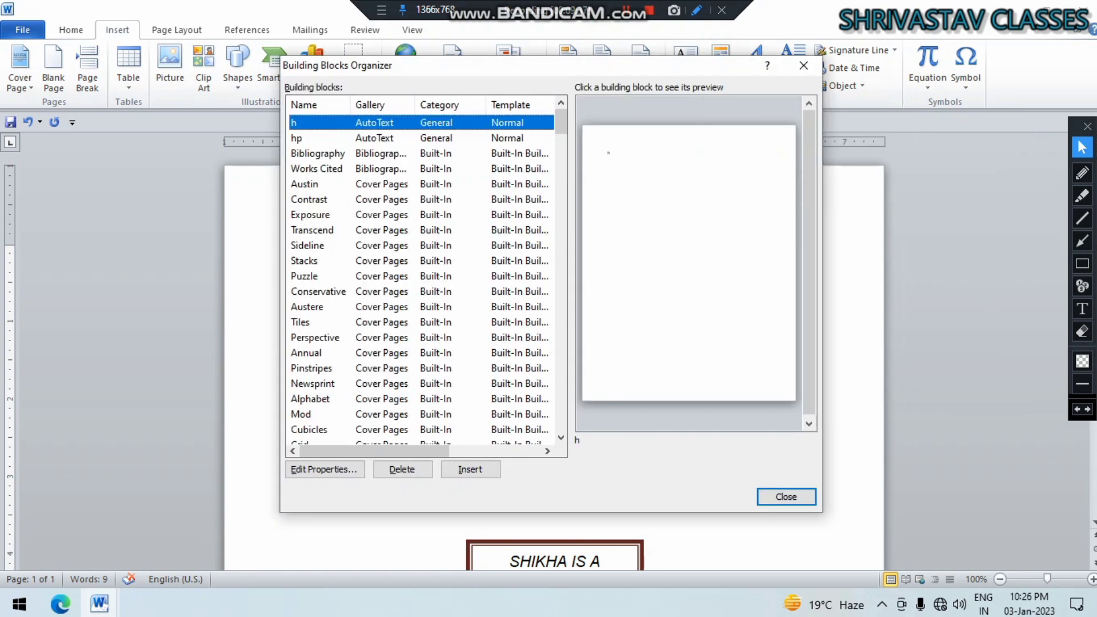
{"action": "left_click", "coordinate": [308, 245]}
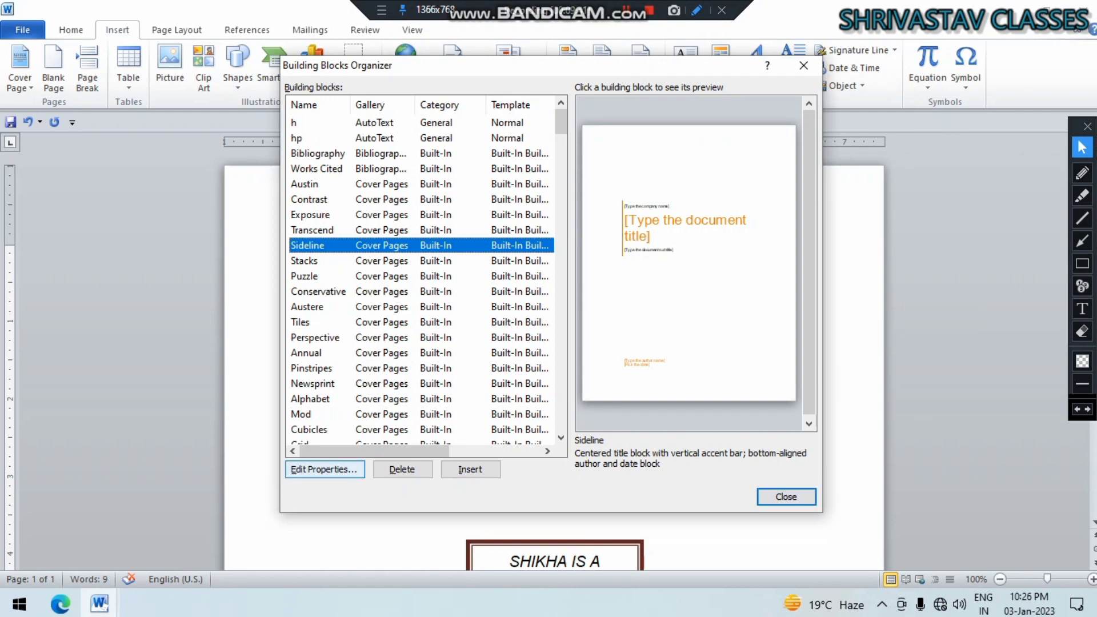
{"action": "left_click", "coordinate": [470, 469]}
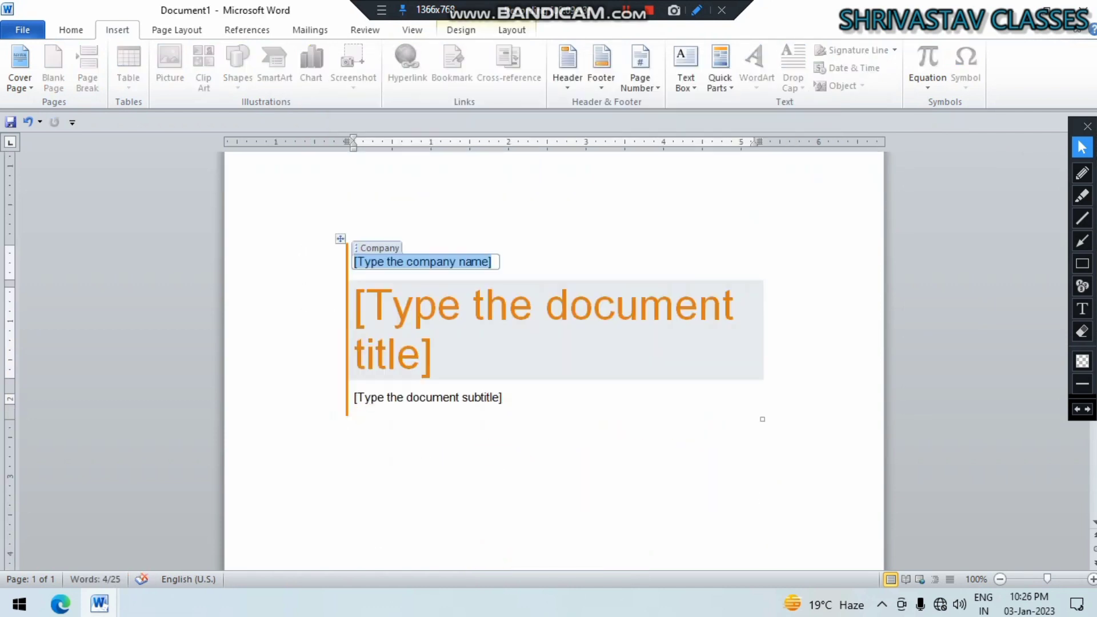
{"action": "scroll", "coordinate": [305, 262], "scroll_direction": "down", "scroll_amount": 15}
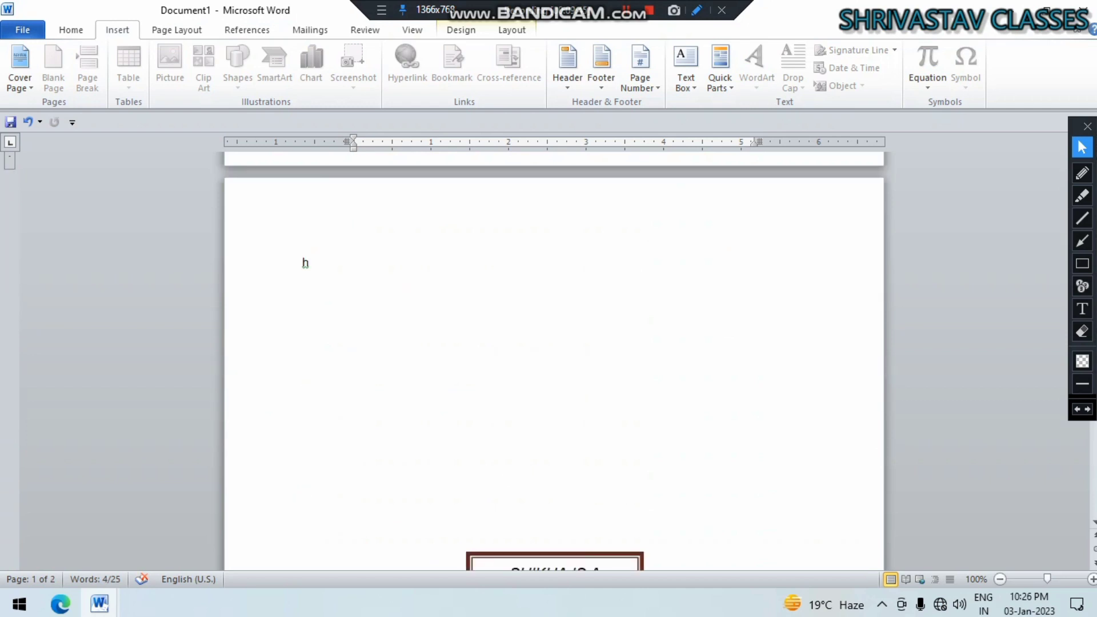
{"action": "scroll", "coordinate": [305, 262], "scroll_direction": "down", "scroll_amount": 8}
{"action": "scroll", "coordinate": [305, 263], "scroll_direction": "up", "scroll_amount": 3}
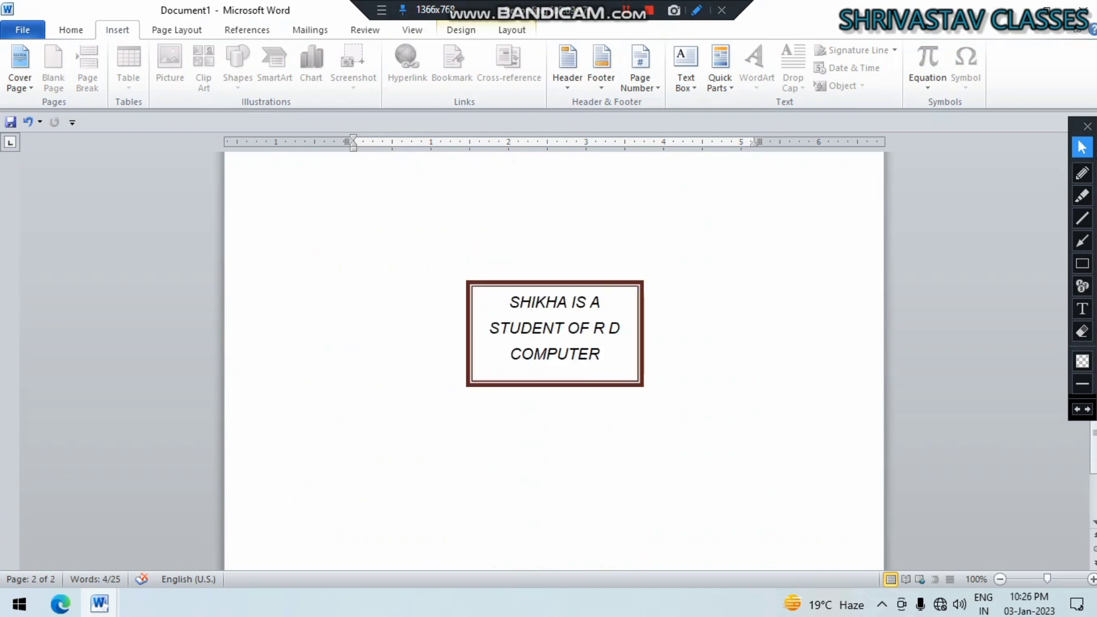
{"action": "scroll", "coordinate": [304, 173], "scroll_direction": "up", "scroll_amount": 5}
{"action": "left_click", "coordinate": [303, 174]}
{"action": "scroll", "coordinate": [305, 254], "scroll_direction": "up", "scroll_amount": 2}
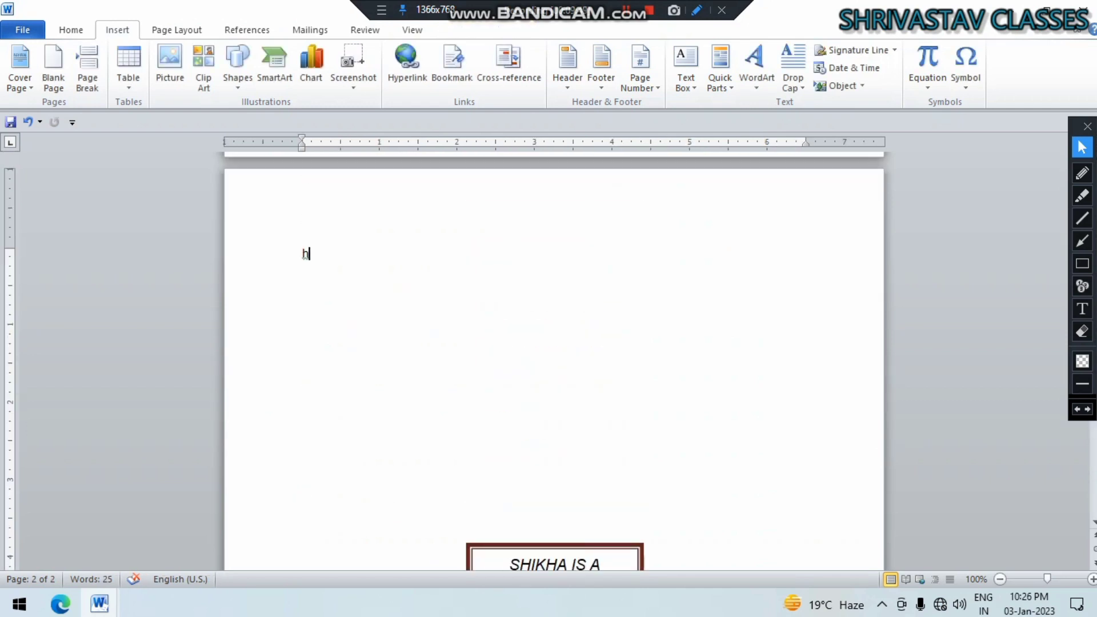
Step: Create another blank document and insert WordArt in the red style from the fifth row, third column of the gallery
{"action": "key", "text": "ctrl+z"}
{"action": "key", "text": "ctrl+z"}
{"action": "key", "text": "ctrl+z"}
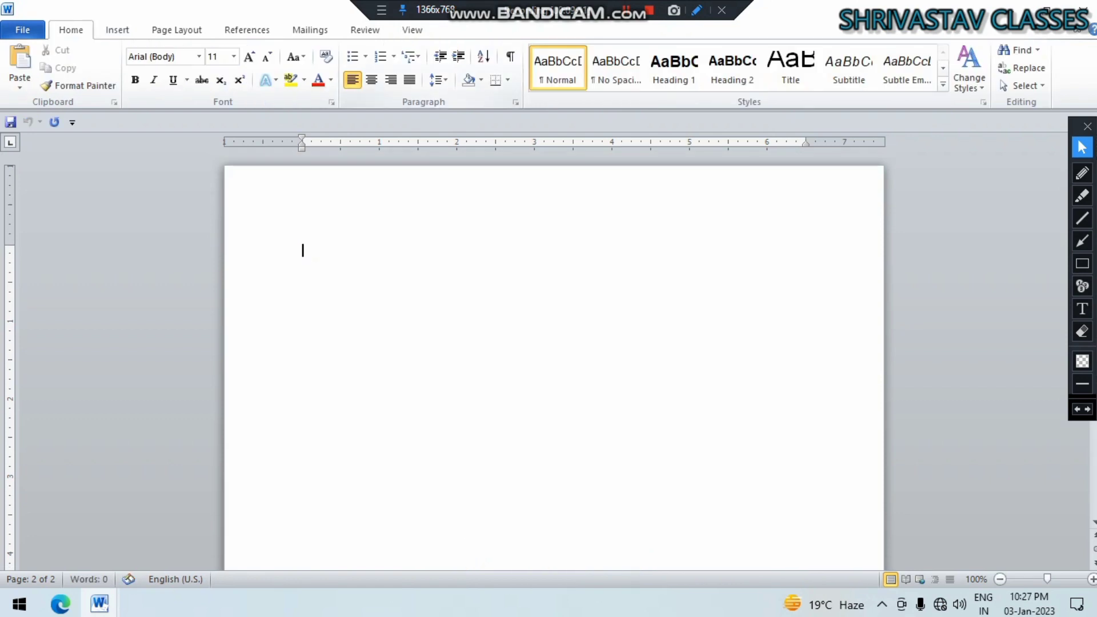
{"action": "left_click", "coordinate": [117, 29]}
{"action": "left_click", "coordinate": [754, 65]}
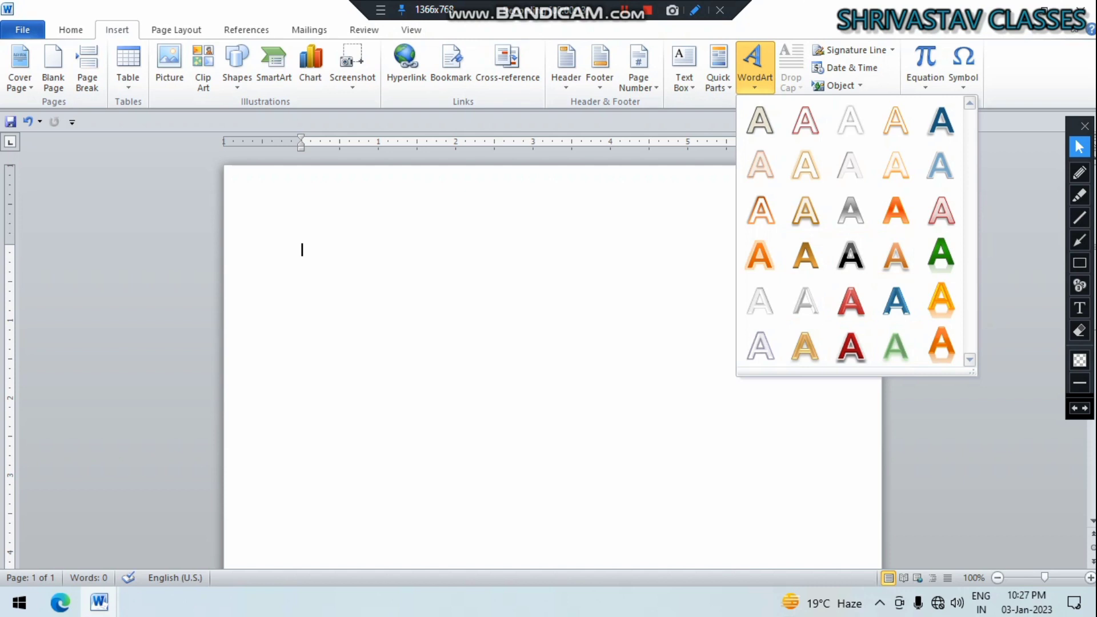
{"action": "left_click", "coordinate": [849, 299]}
Step: Enter a person's first name followed by "IS SLEEPING" as the WordArt text
{"action": "type", "text": "SI"}
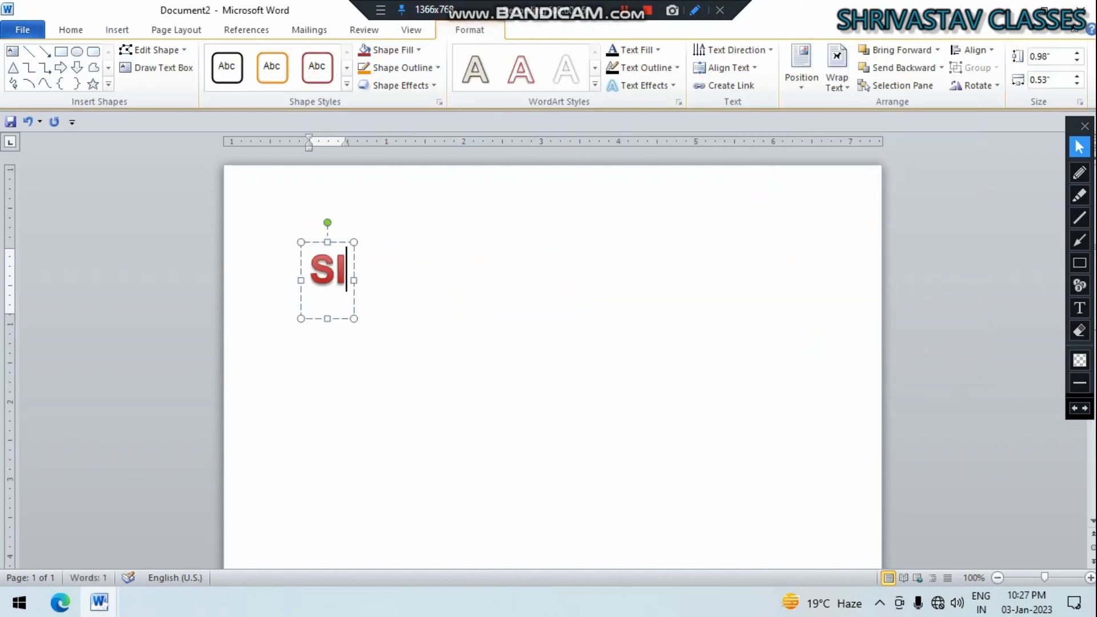
{"action": "key", "text": "BackSpace"}
{"action": "type", "text": "HI"}
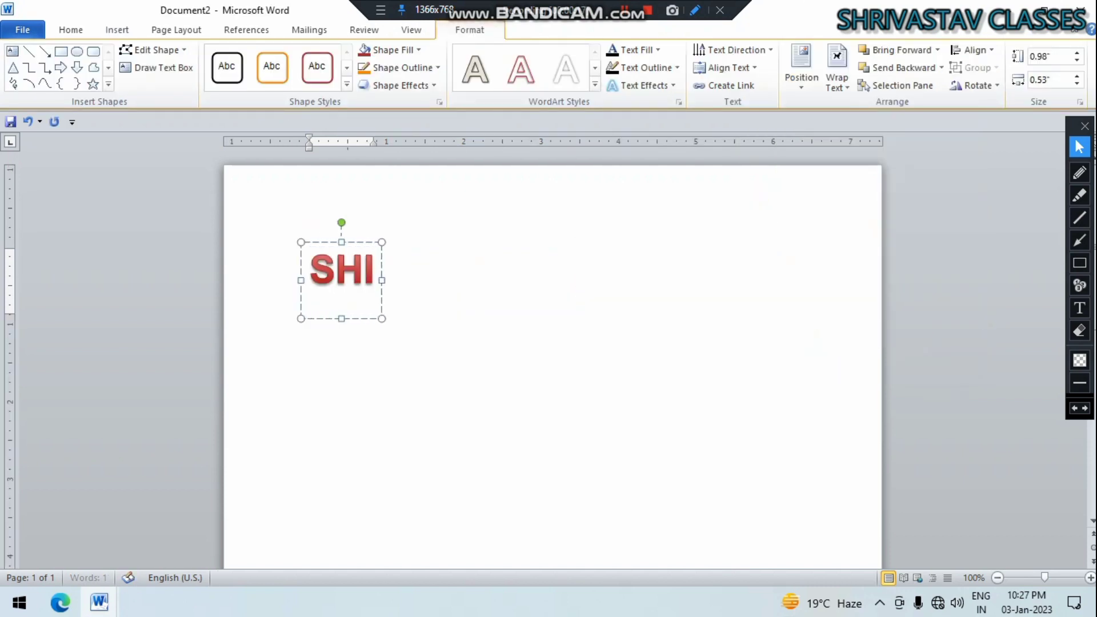
{"action": "type", "text": "KHA IS S"}
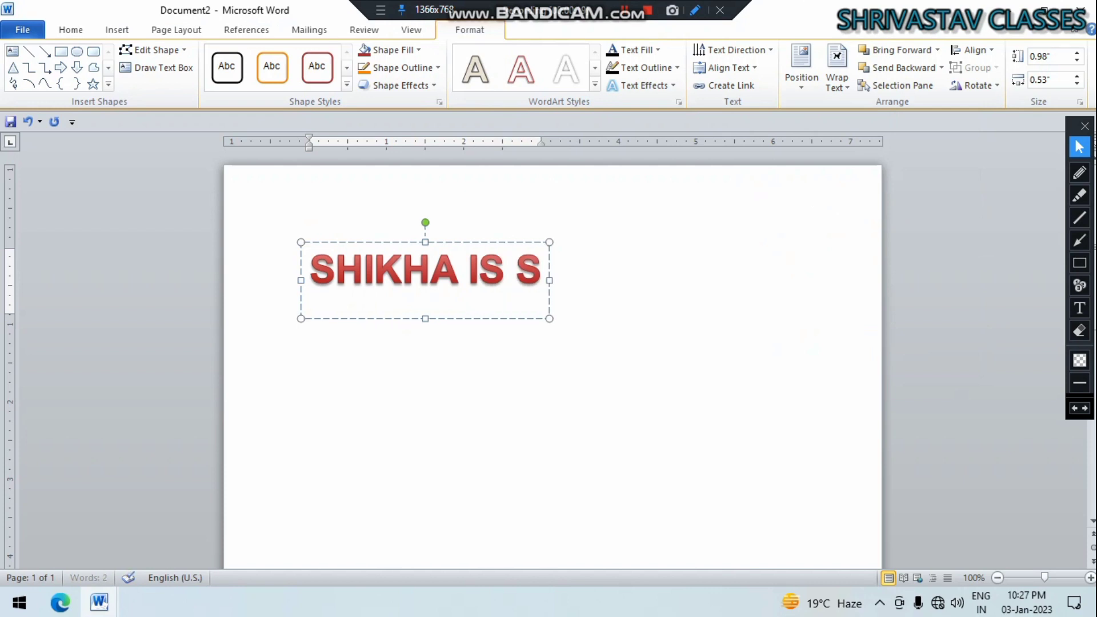
{"action": "type", "text": "LEEPING"}
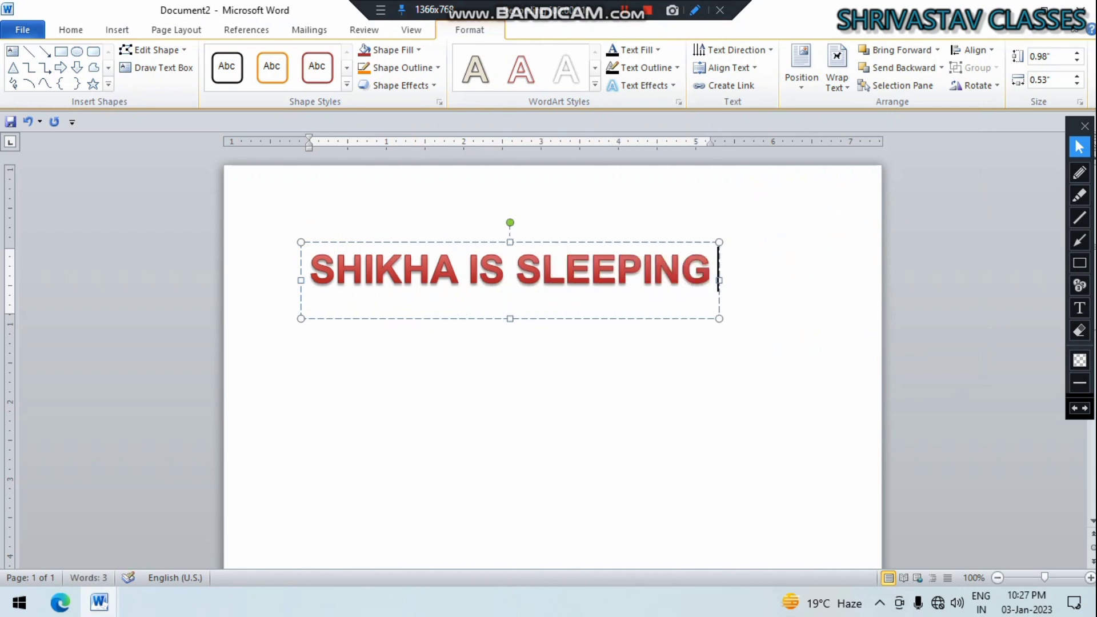
Step: Extend the WordArt text with the words "RIGHT NOW" and leave the WordArt box
{"action": "type", "text": " RIGHT"}
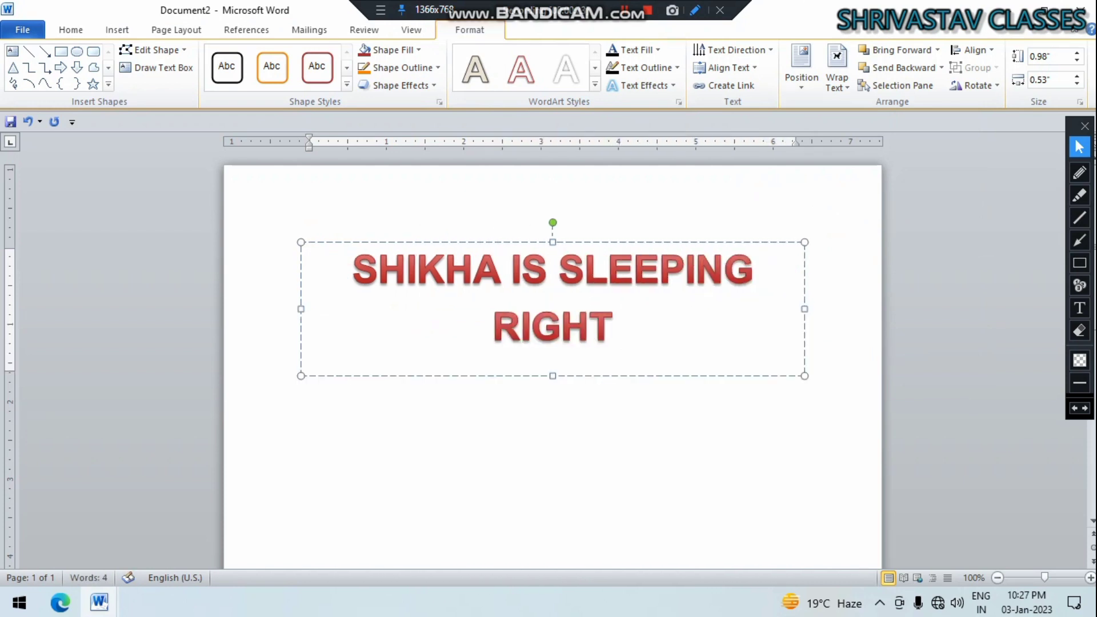
{"action": "type", "text": " NOW"}
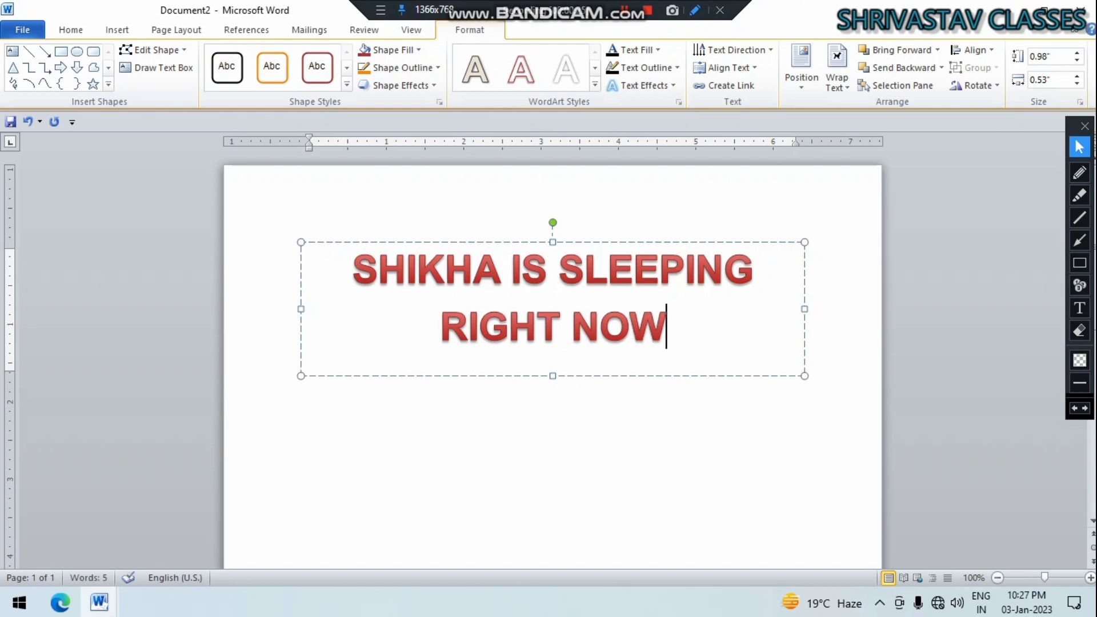
{"action": "left_click", "coordinate": [302, 250]}
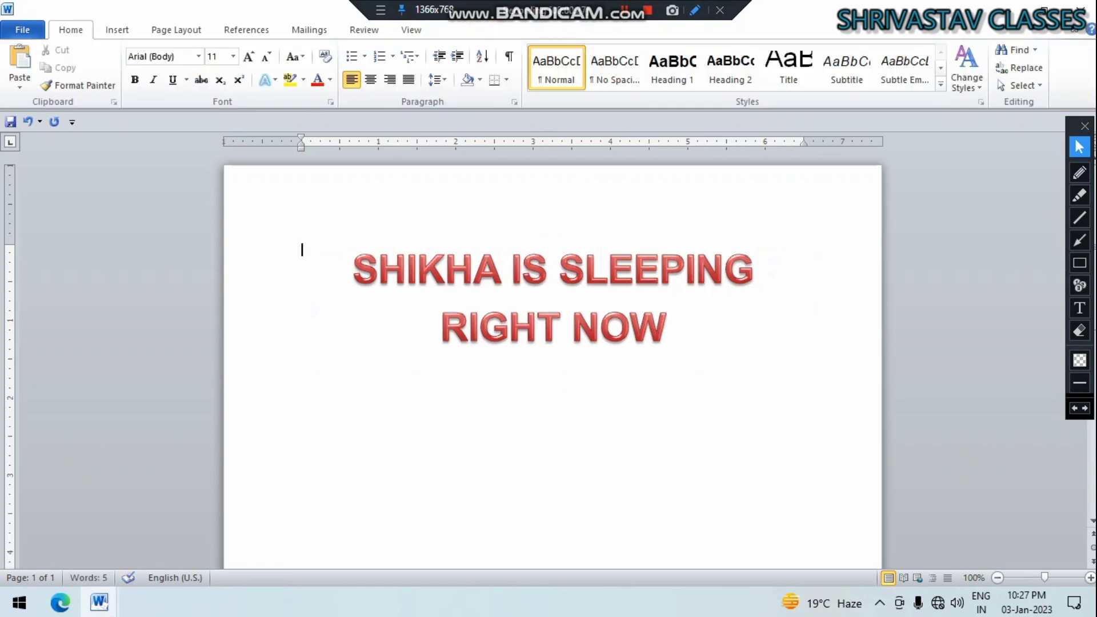
Step: Select the entire document content and delete the WordArt
{"action": "left_click", "coordinate": [117, 30]}
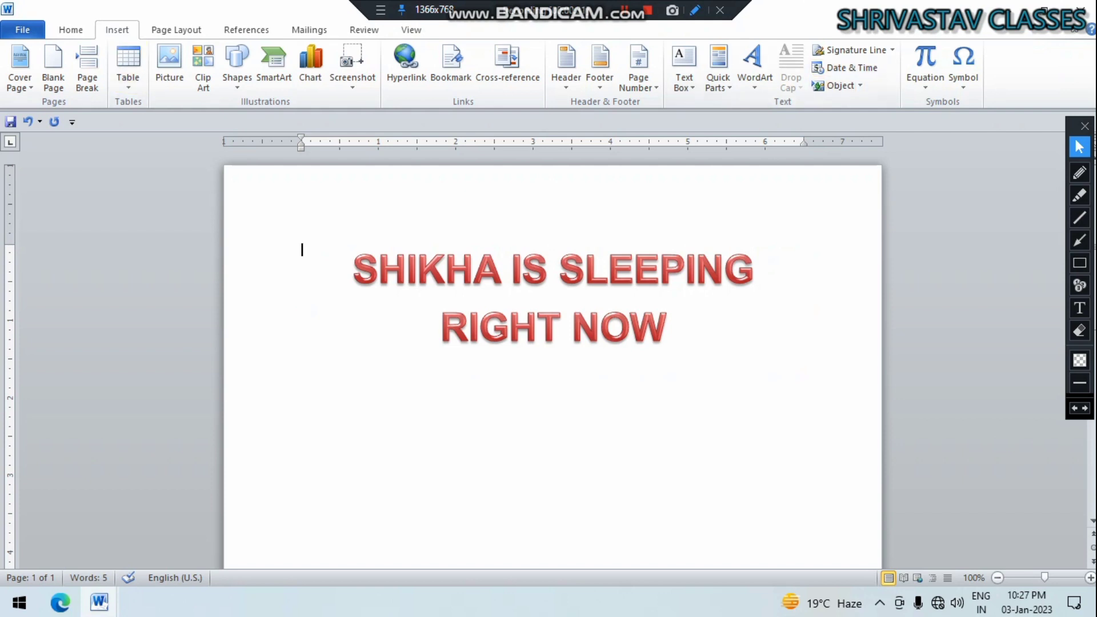
{"action": "left_click", "coordinate": [594, 302]}
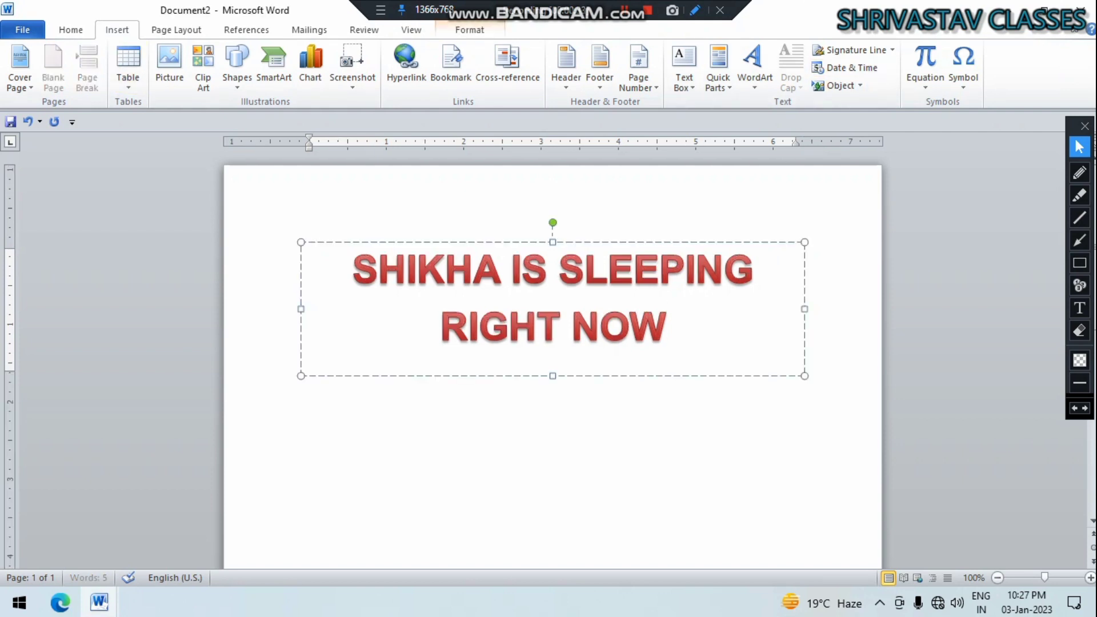
{"action": "left_click", "coordinate": [594, 434]}
{"action": "key", "text": "ctrl+a"}
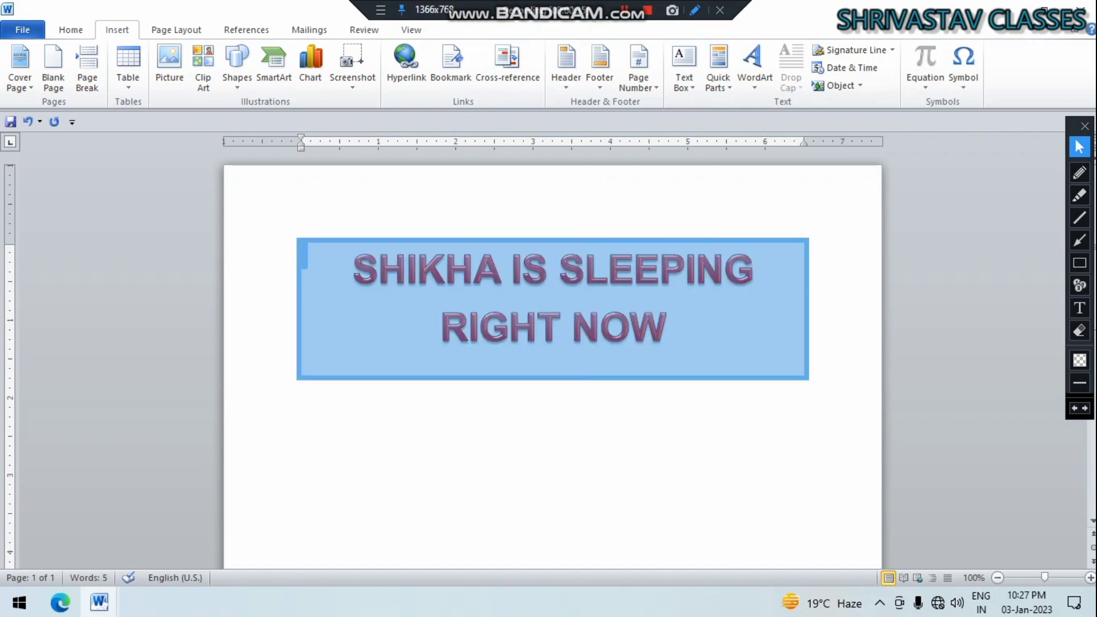
{"action": "key", "text": "Delete"}
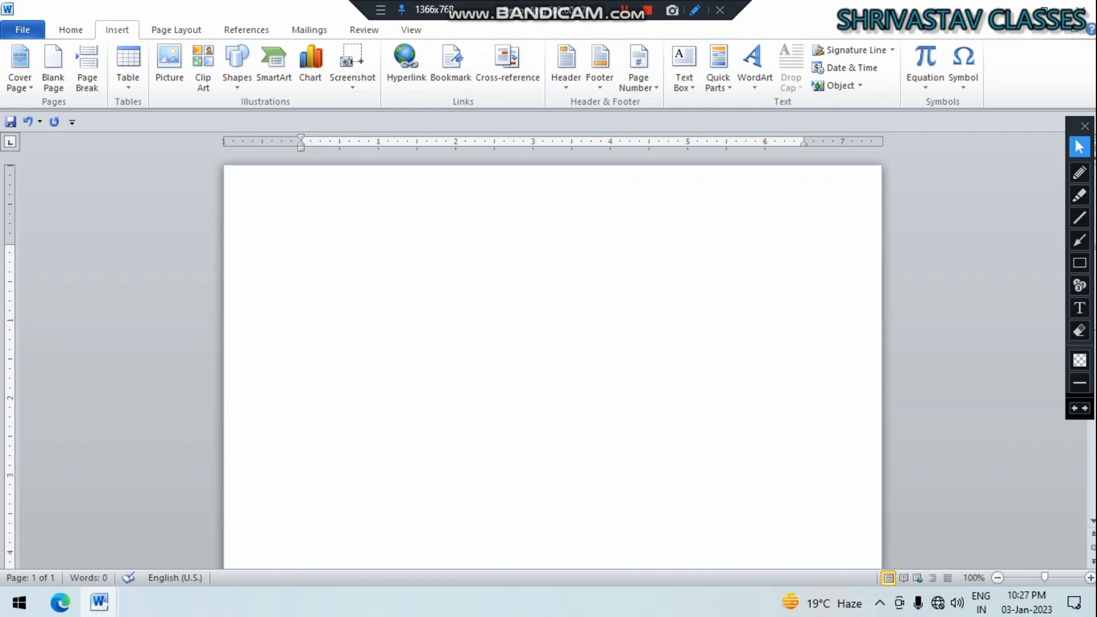
Step: Fill the empty document with sample paragraphs using =RAND(5,5)
{"action": "type", "text": "=RAND("}
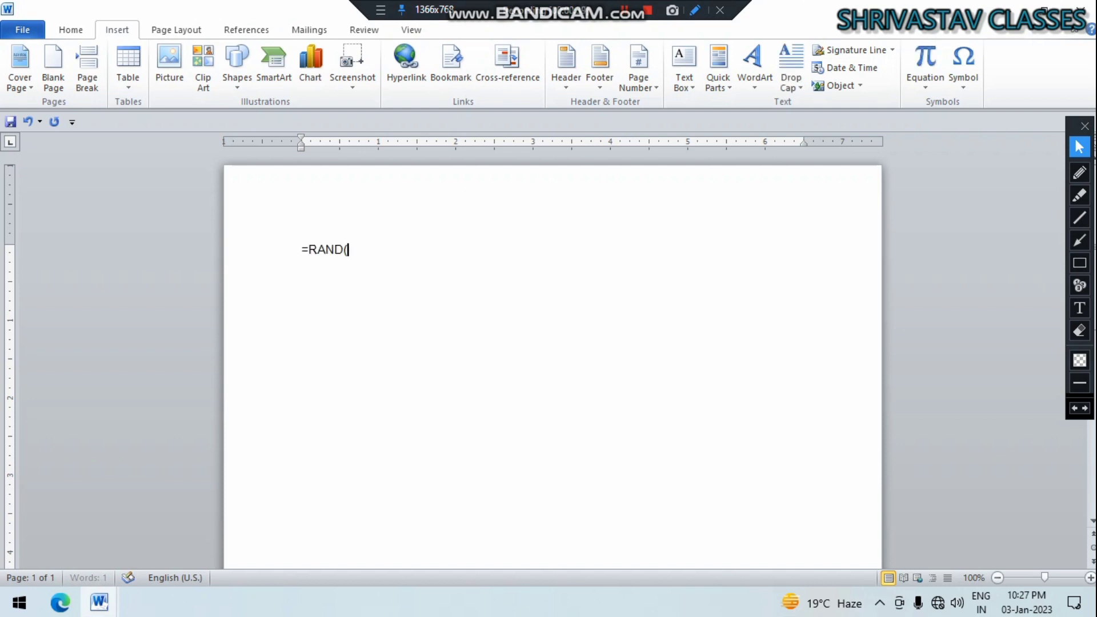
{"action": "type", "text": "5,5)"}
{"action": "key", "text": "Return"}
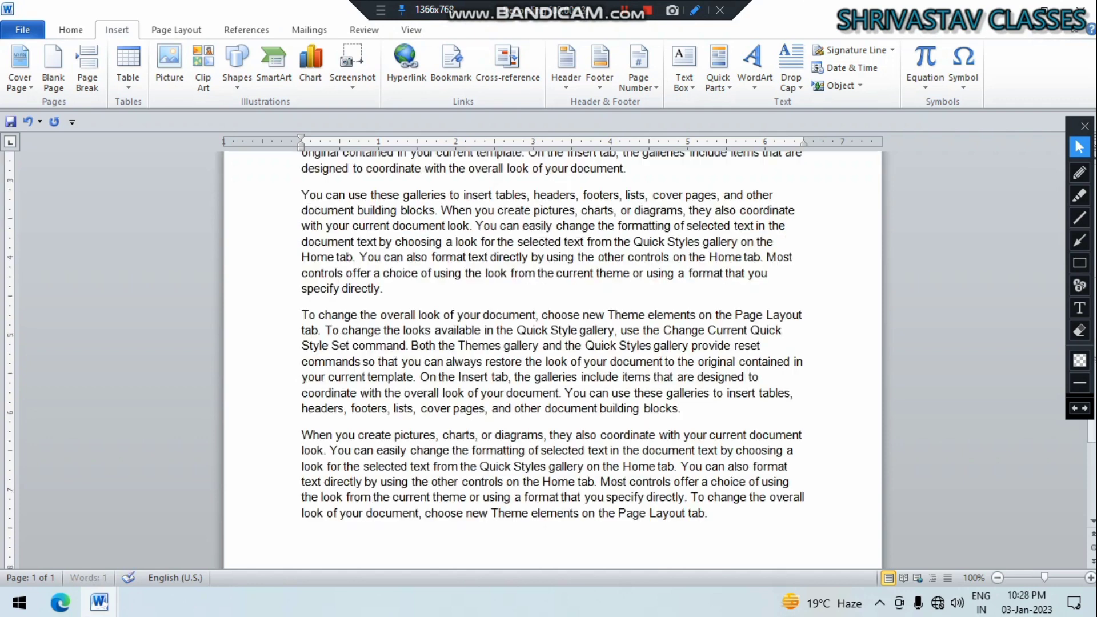
{"action": "scroll", "coordinate": [552, 354], "scroll_direction": "up", "scroll_amount": 6}
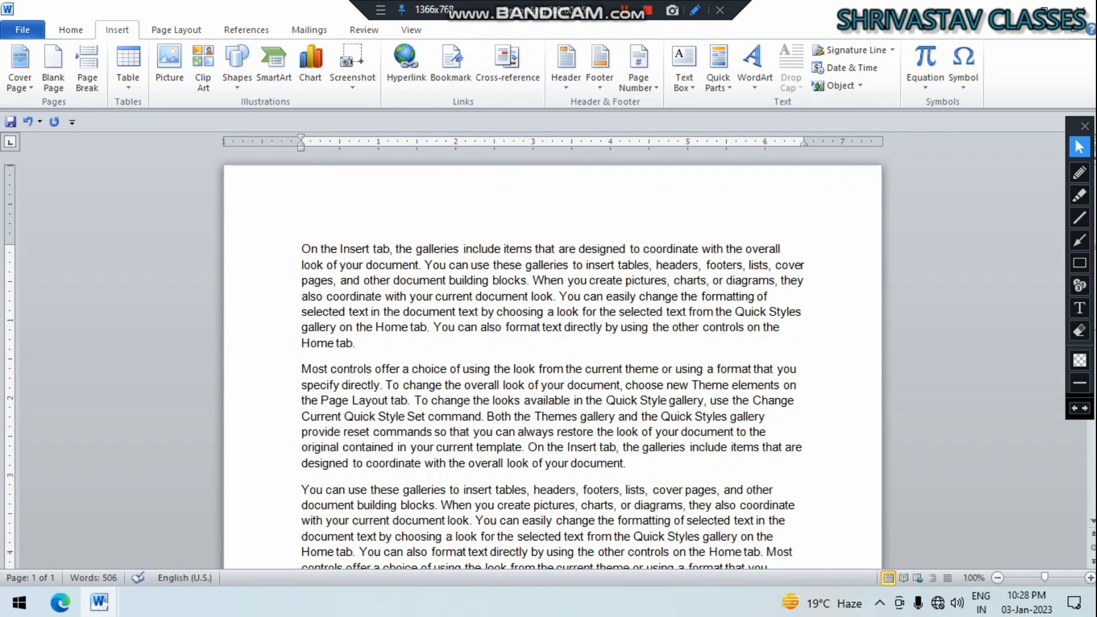
Step: Apply a Dropped drop cap to the first letter of the opening paragraph
{"action": "left_click", "coordinate": [301, 249]}
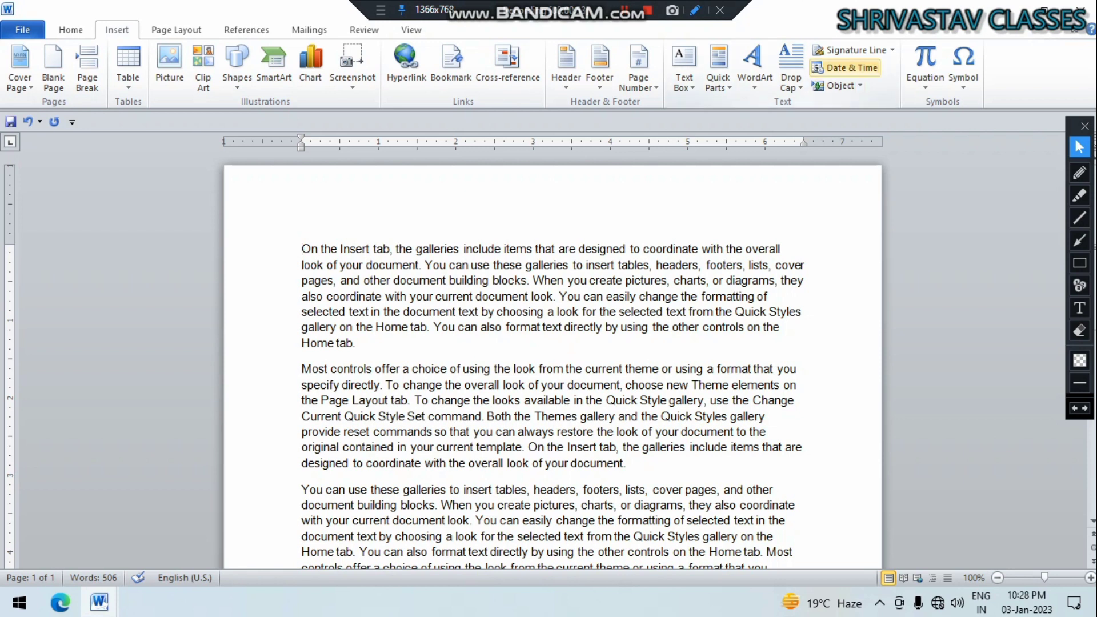
{"action": "left_click", "coordinate": [791, 80]}
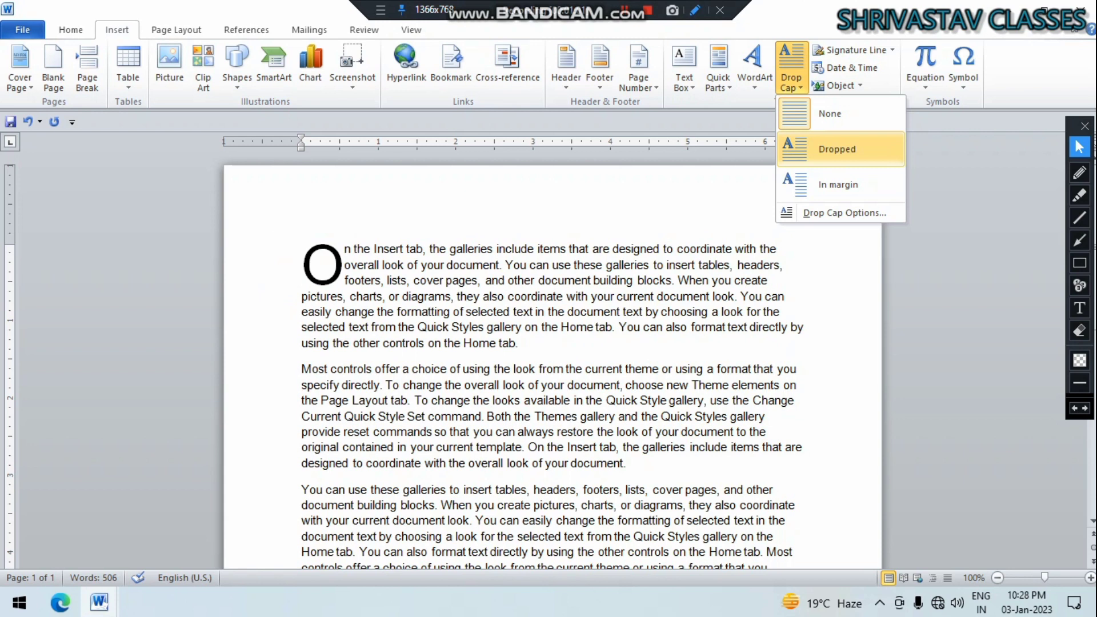
{"action": "left_click", "coordinate": [837, 149]}
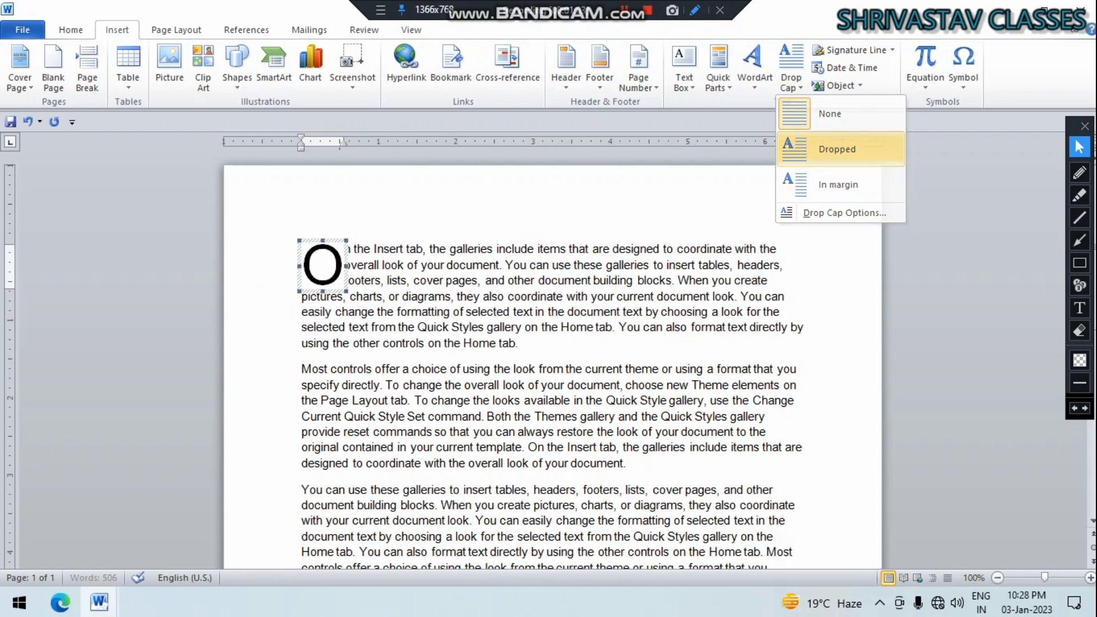
Step: Set the drop cap of the first paragraph to drop 5 lines
{"action": "left_click", "coordinate": [791, 68]}
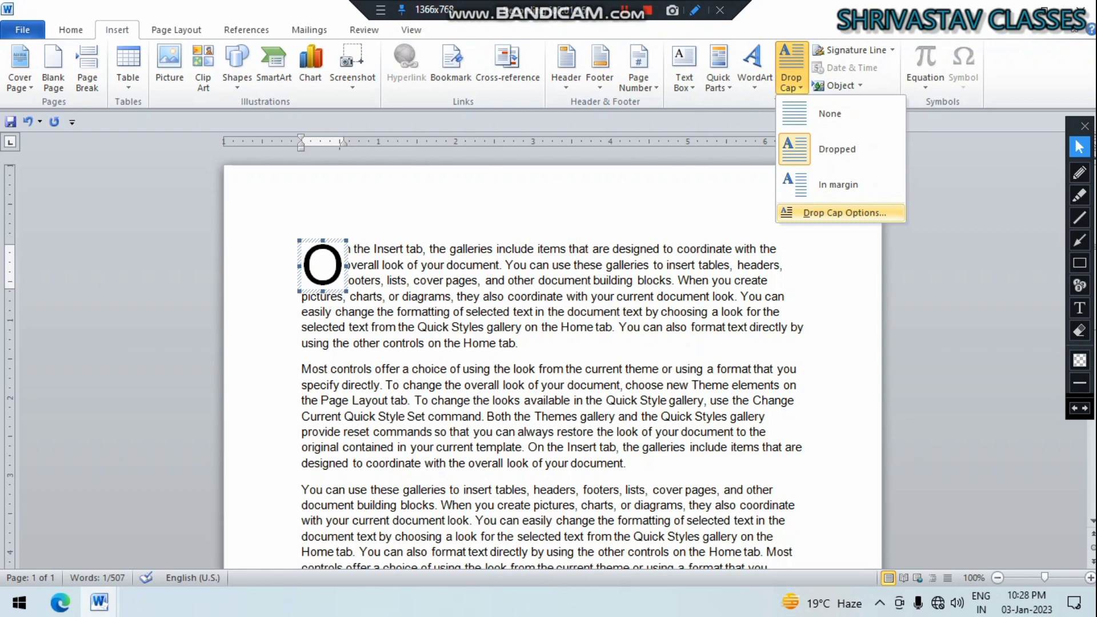
{"action": "left_click", "coordinate": [844, 212]}
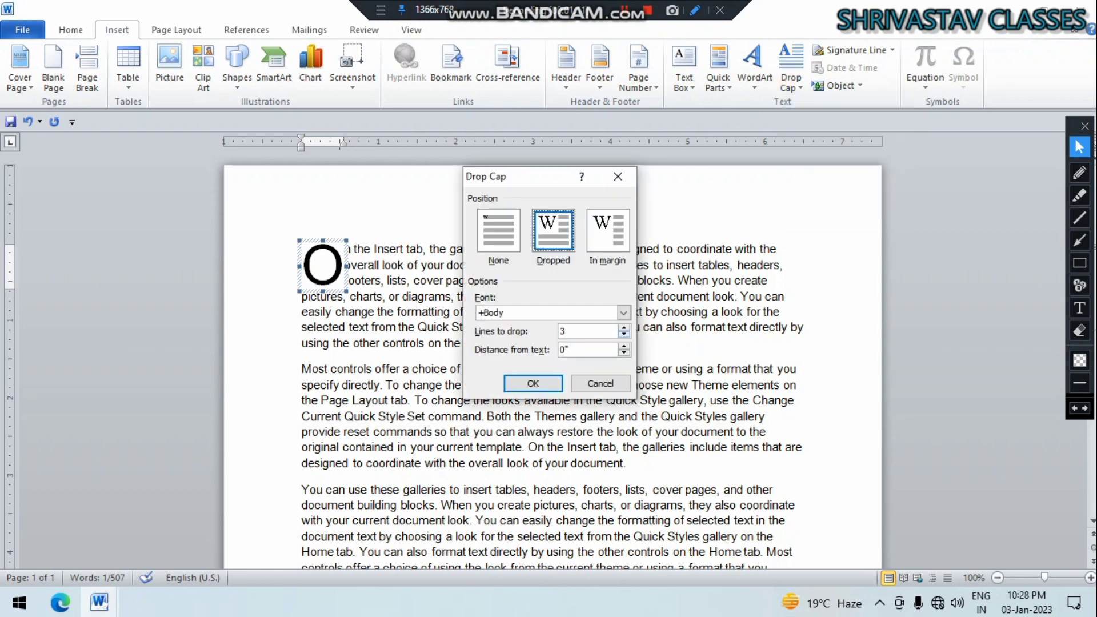
{"action": "left_click", "coordinate": [624, 335]}
{"action": "key", "text": "Return"}
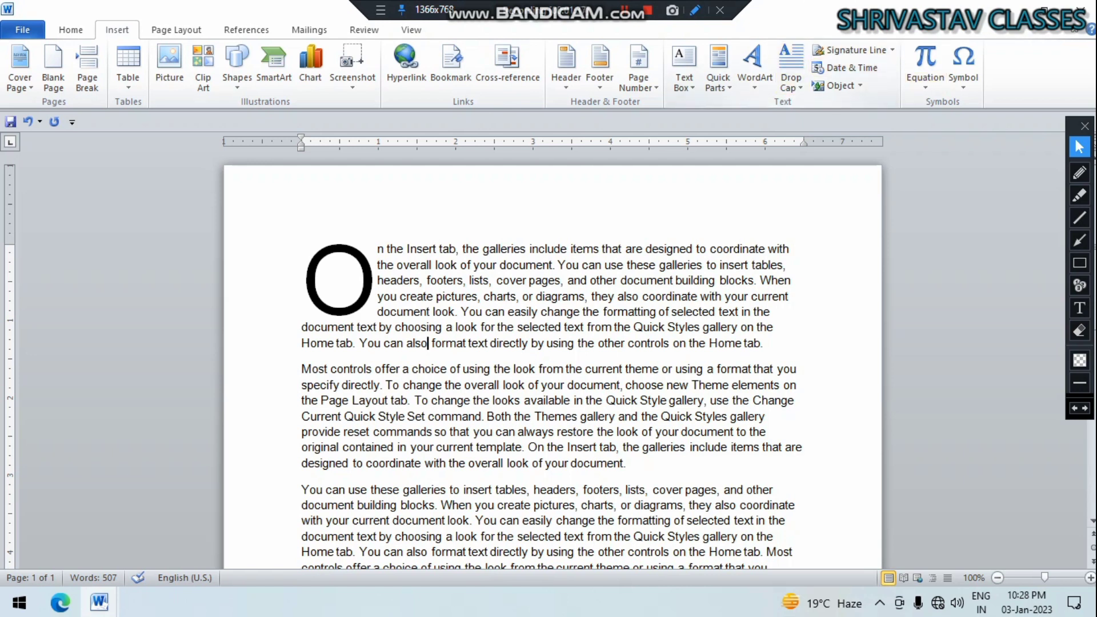
Step: Add an empty paragraph at the document's end, and open and close the Add Signature Services web page
{"action": "key", "text": "ctrl+End"}
{"action": "key", "text": "Return"}
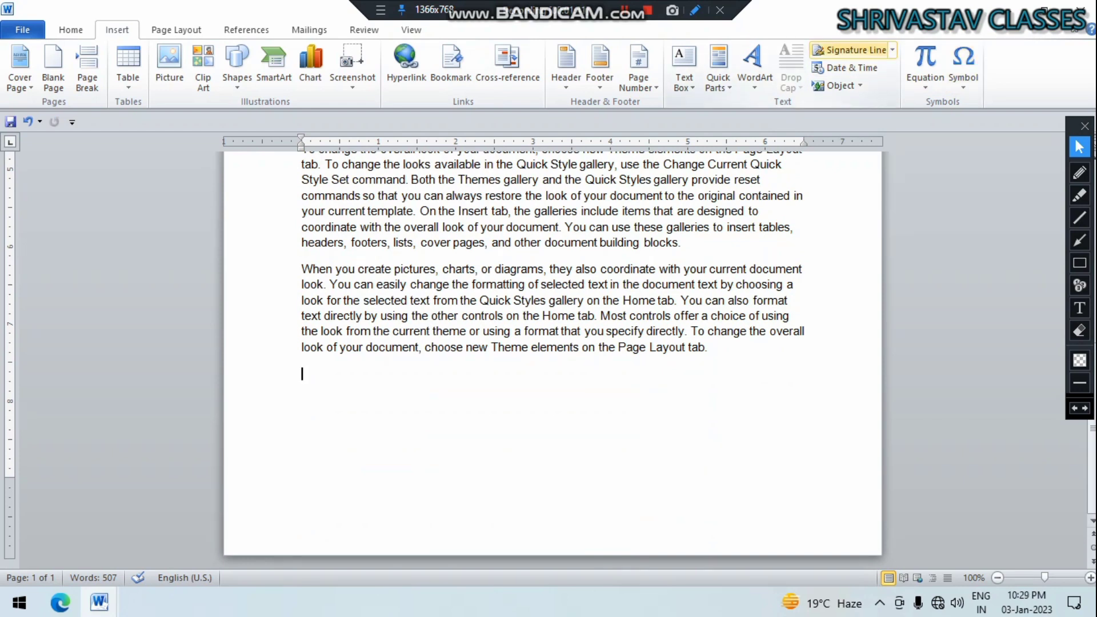
{"action": "left_click", "coordinate": [892, 50]}
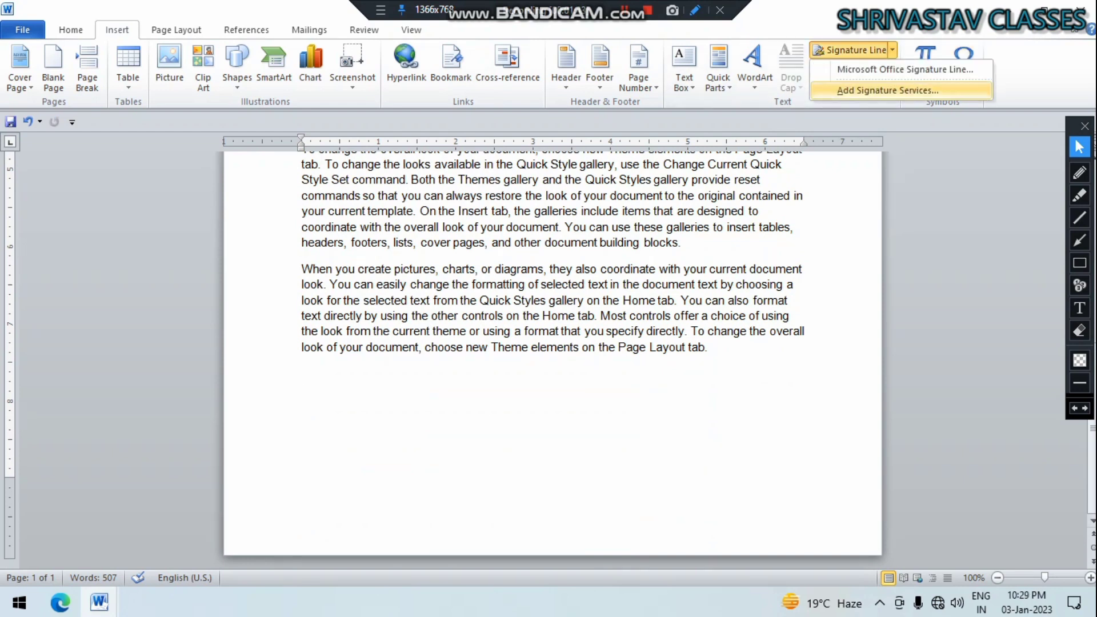
{"action": "left_click", "coordinate": [887, 90]}
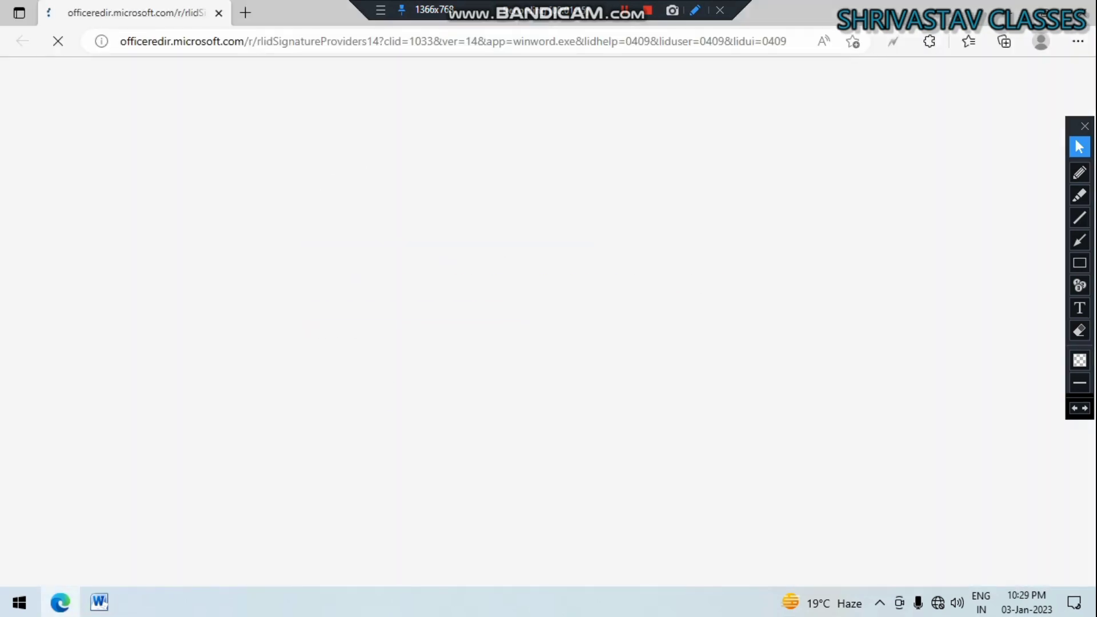
{"action": "left_click", "coordinate": [1080, 11]}
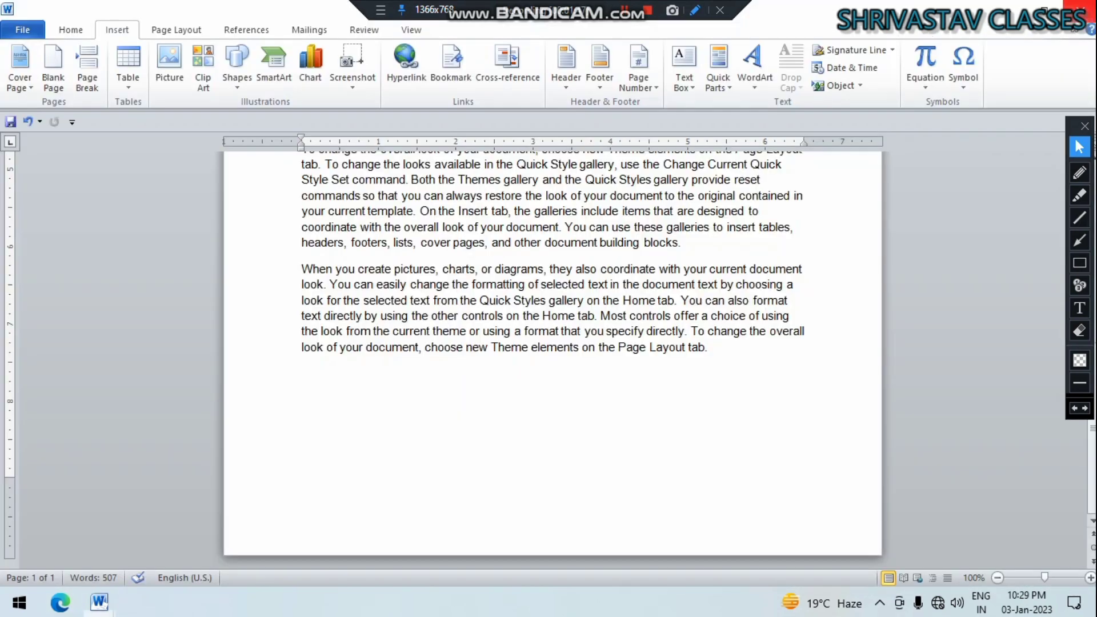
Step: Insert the date in the "Tuesday, 03 January 2023" format at the document's end and start a new line below it
{"action": "left_click", "coordinate": [844, 67]}
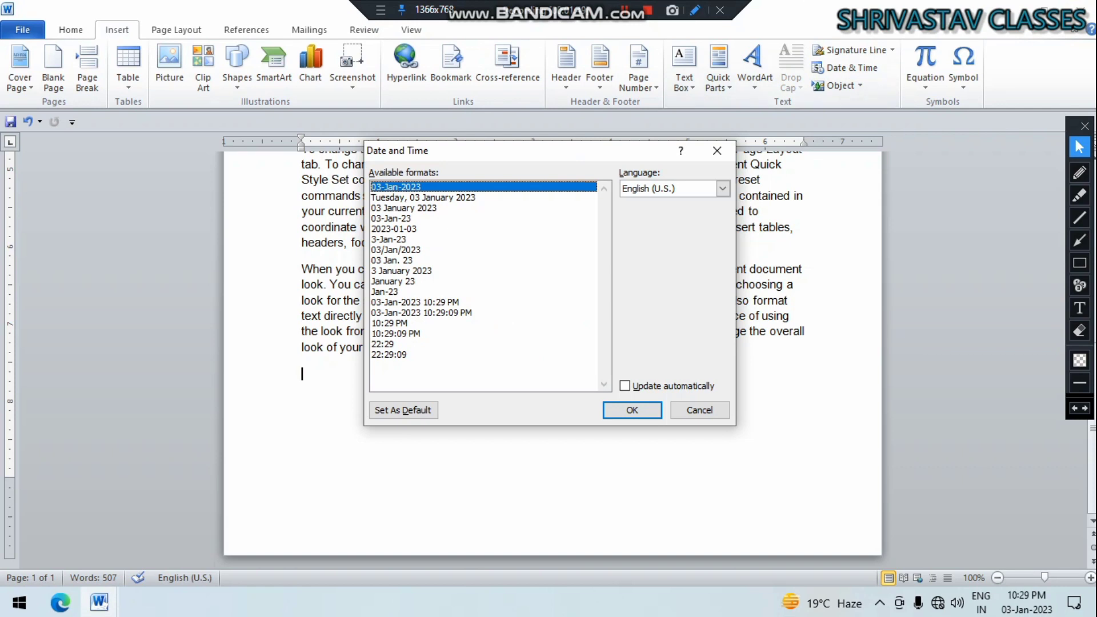
{"action": "left_click", "coordinate": [422, 197]}
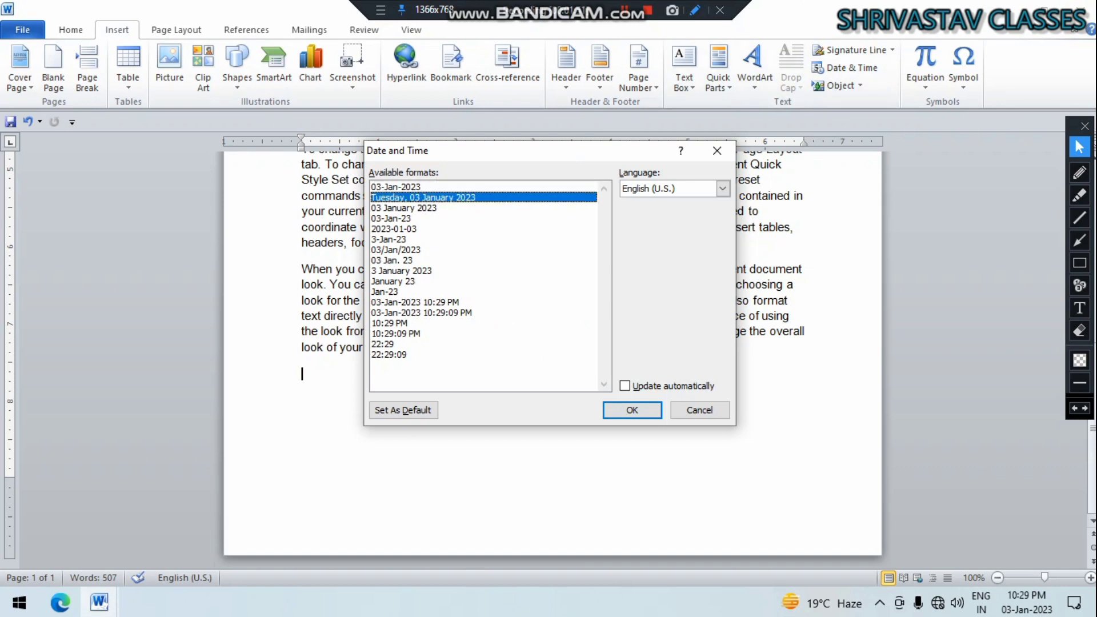
{"action": "key", "text": "Return"}
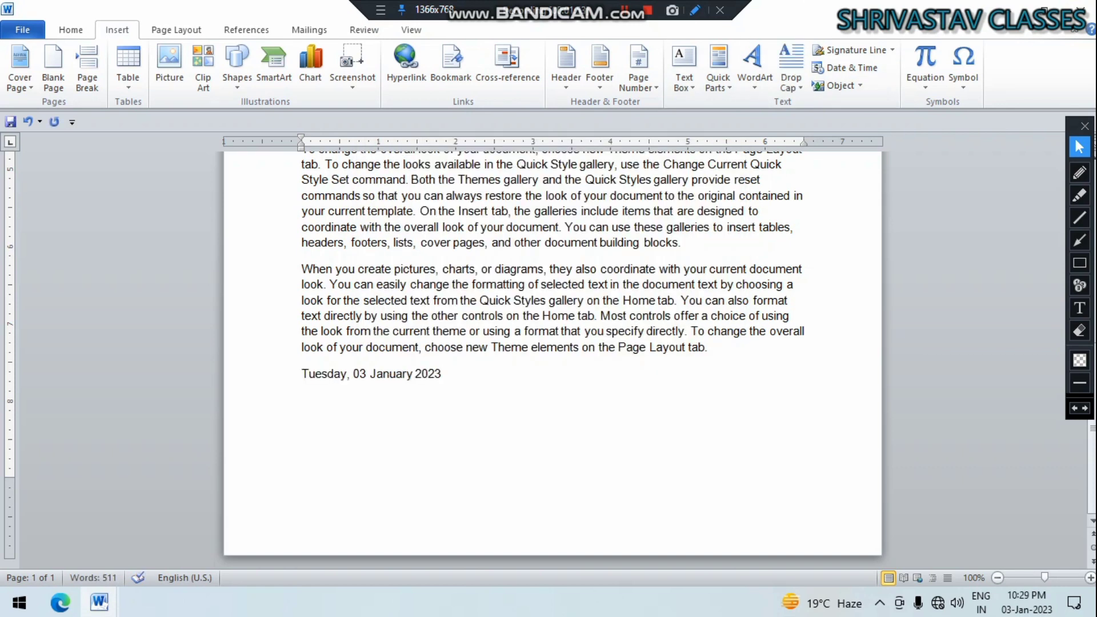
{"action": "key", "text": "Return"}
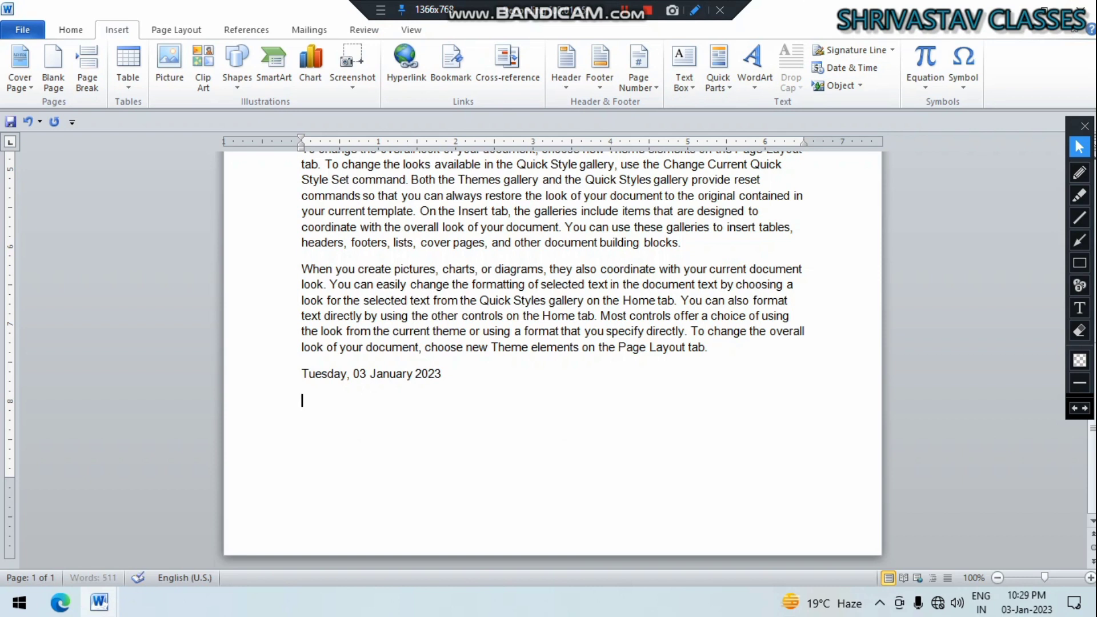
Step: Insert a new Microsoft PowerPoint Presentation object below the date
{"action": "left_click", "coordinate": [859, 85]}
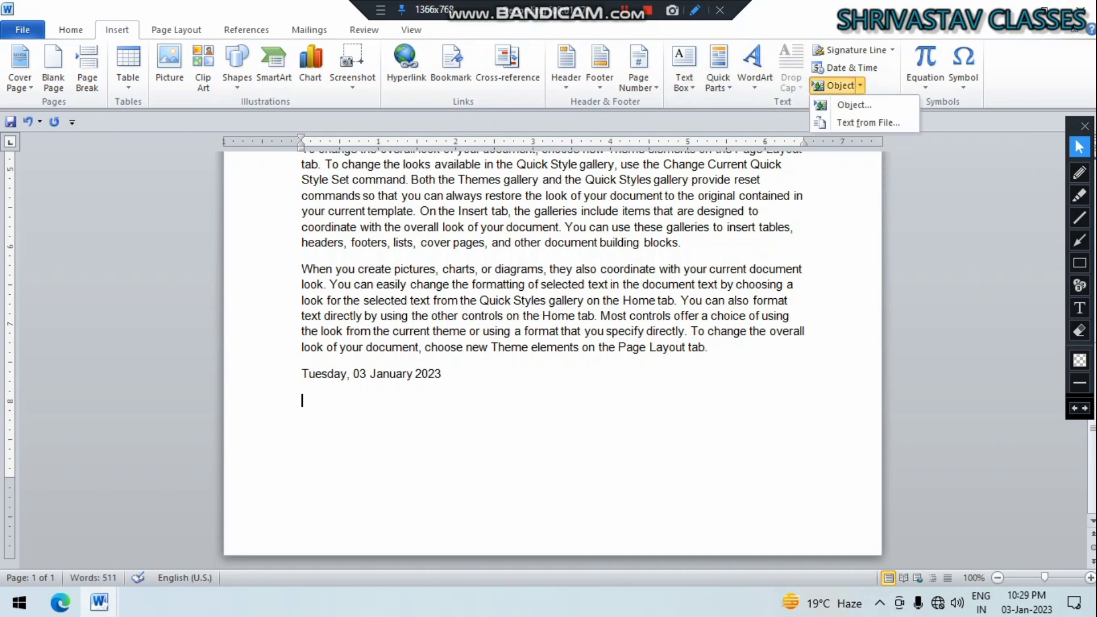
{"action": "left_click", "coordinate": [854, 104]}
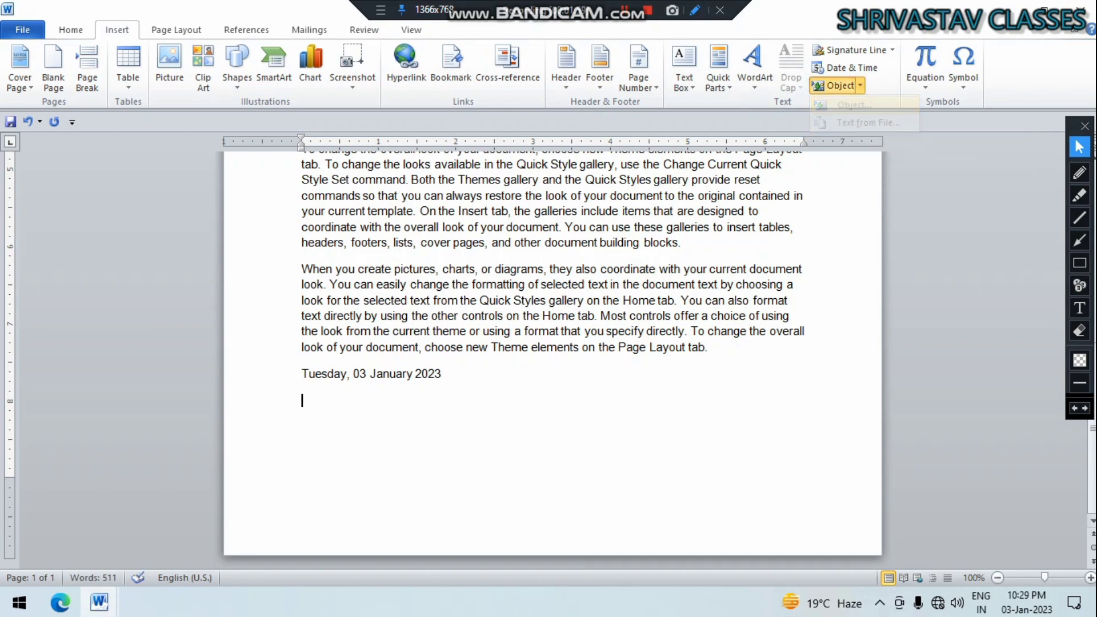
{"action": "left_click", "coordinate": [400, 257]}
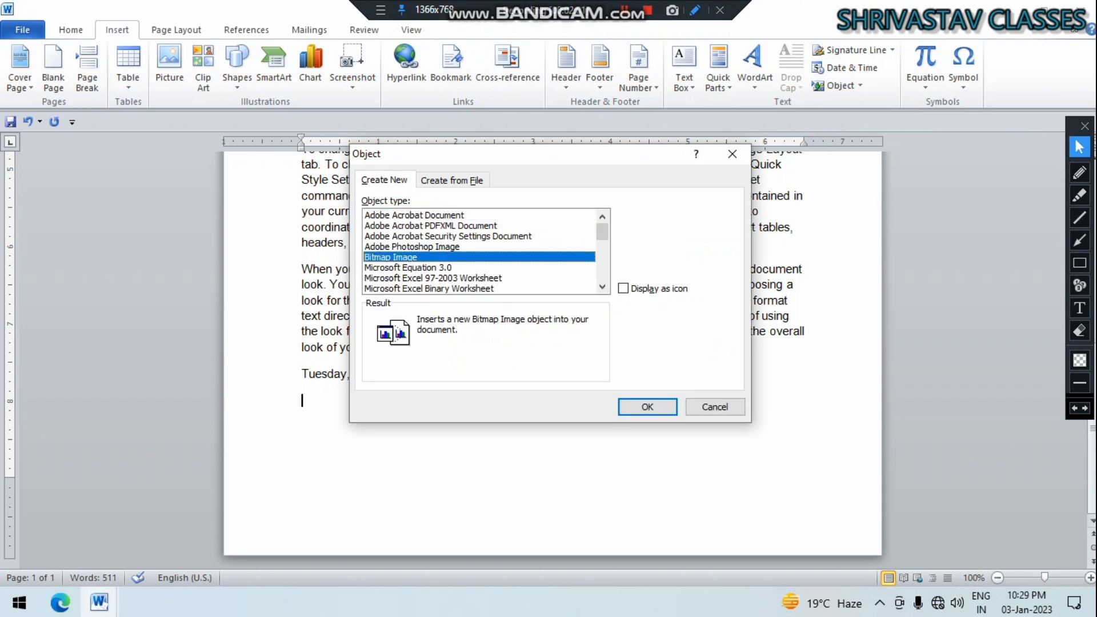
{"action": "scroll", "coordinate": [480, 251], "scroll_direction": "down", "scroll_amount": 5}
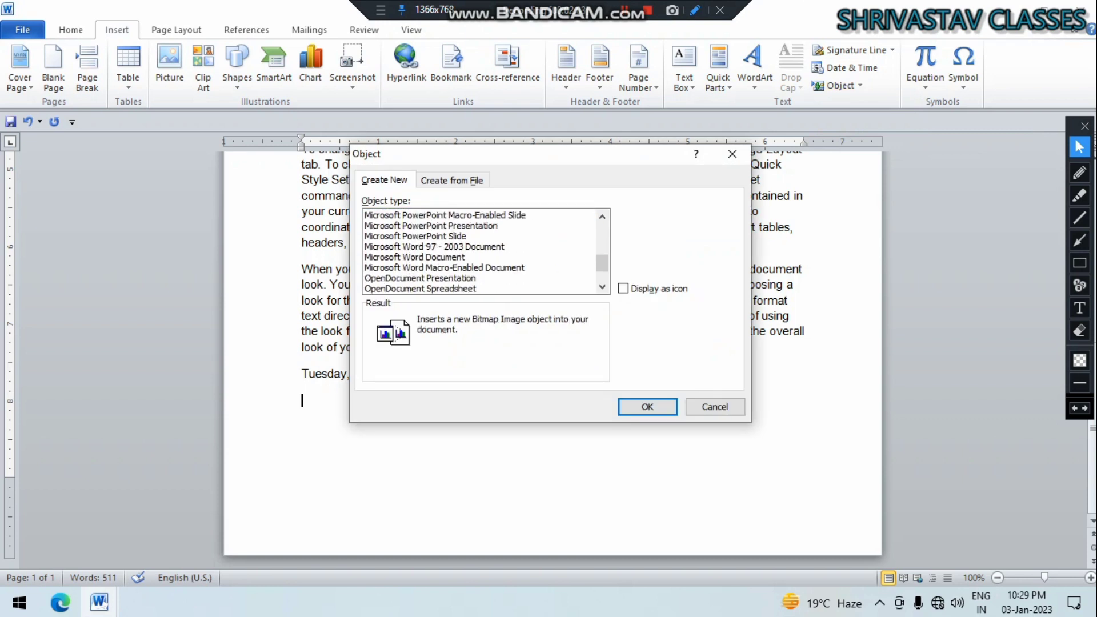
{"action": "left_click", "coordinate": [445, 267]}
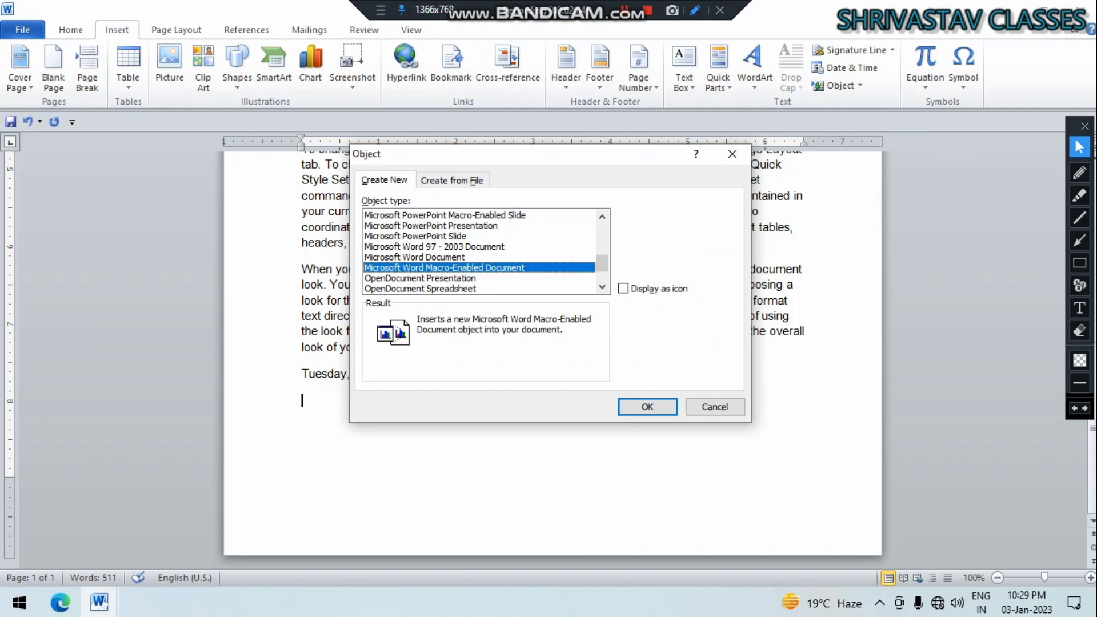
{"action": "left_click", "coordinate": [431, 225]}
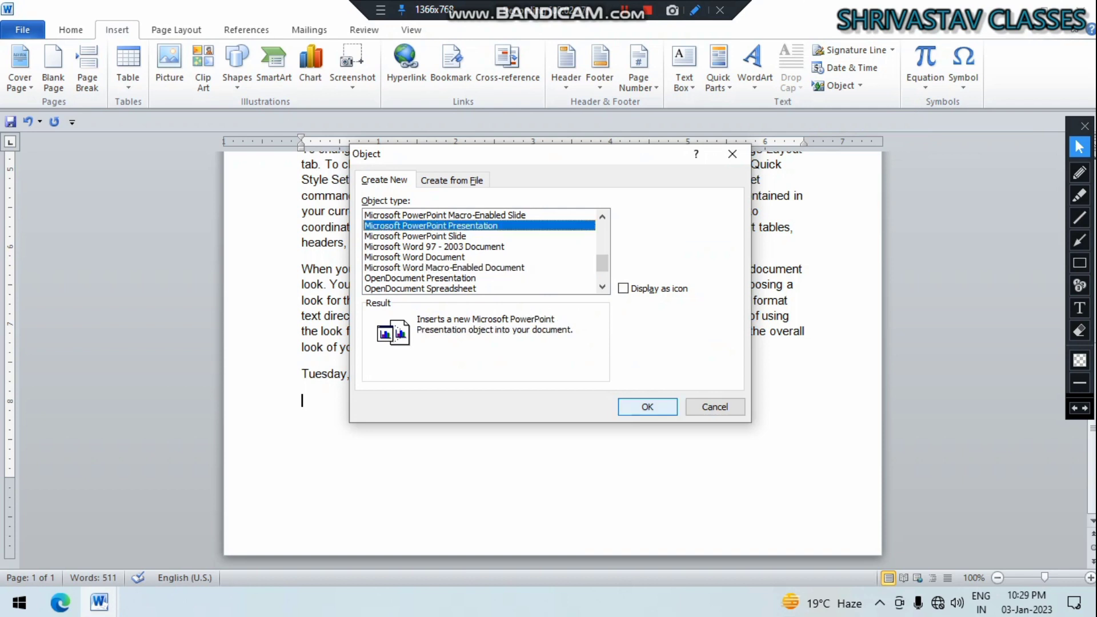
{"action": "left_click", "coordinate": [647, 406]}
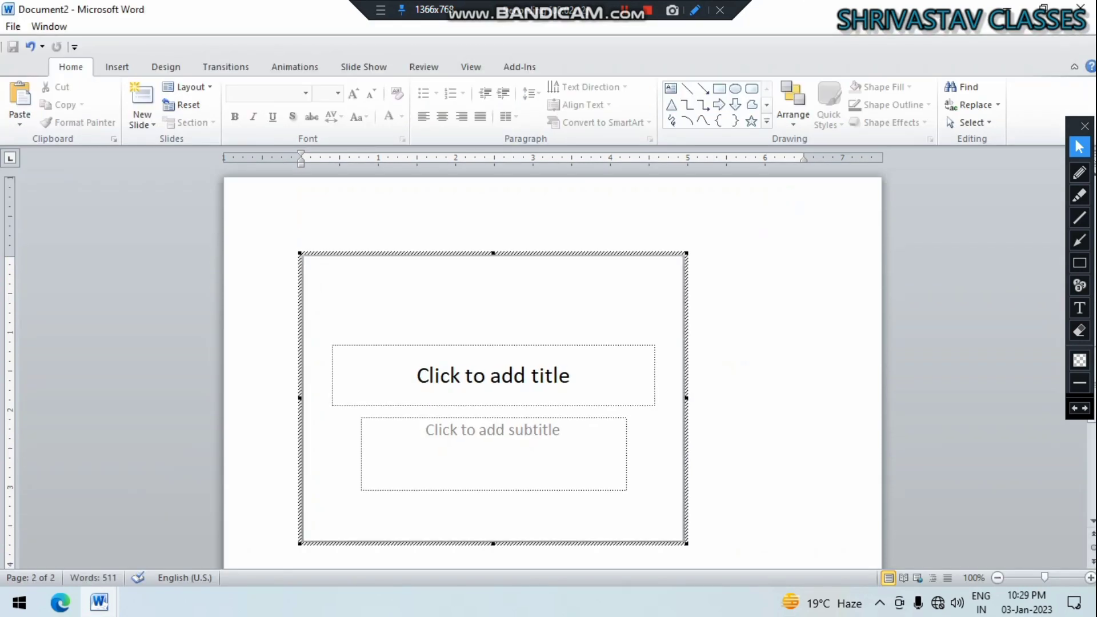
Step: Change the embedded presentation's title slide to the blank layout and show the slide's Insert commands
{"action": "left_click", "coordinate": [492, 375]}
{"action": "left_click", "coordinate": [493, 440]}
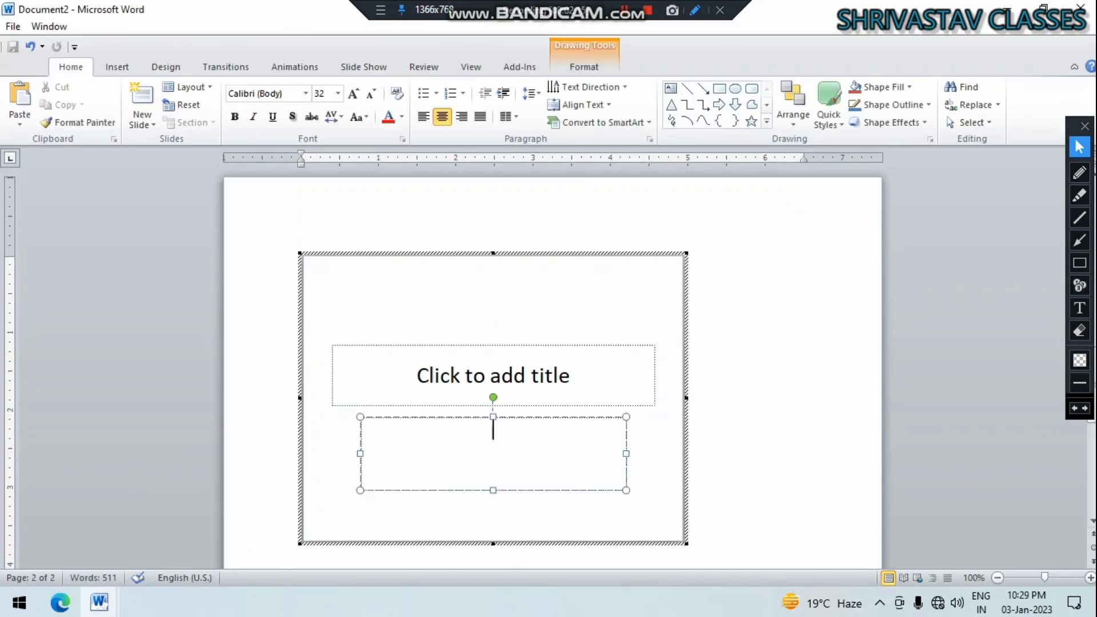
{"action": "left_click", "coordinate": [493, 375]}
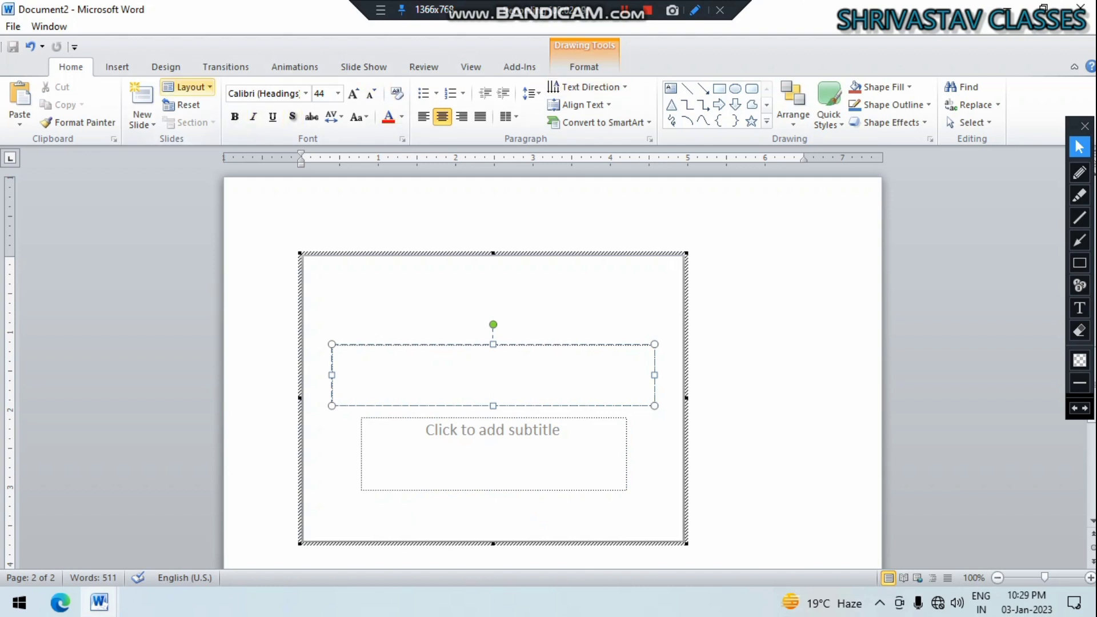
{"action": "left_click", "coordinate": [188, 87]}
{"action": "left_click", "coordinate": [204, 331]}
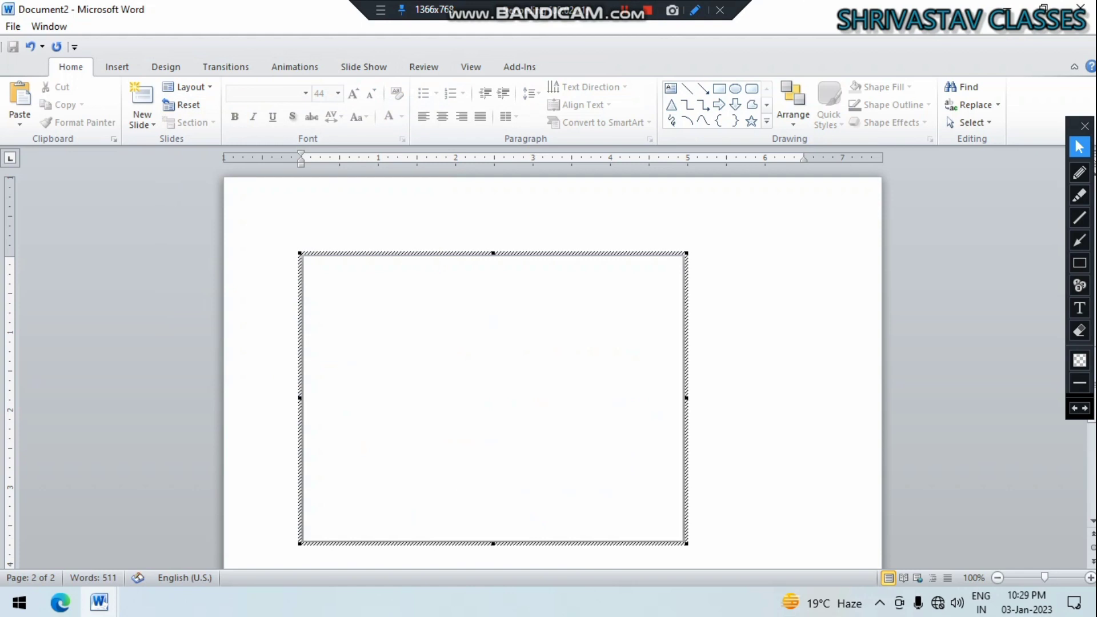
{"action": "left_click", "coordinate": [117, 67]}
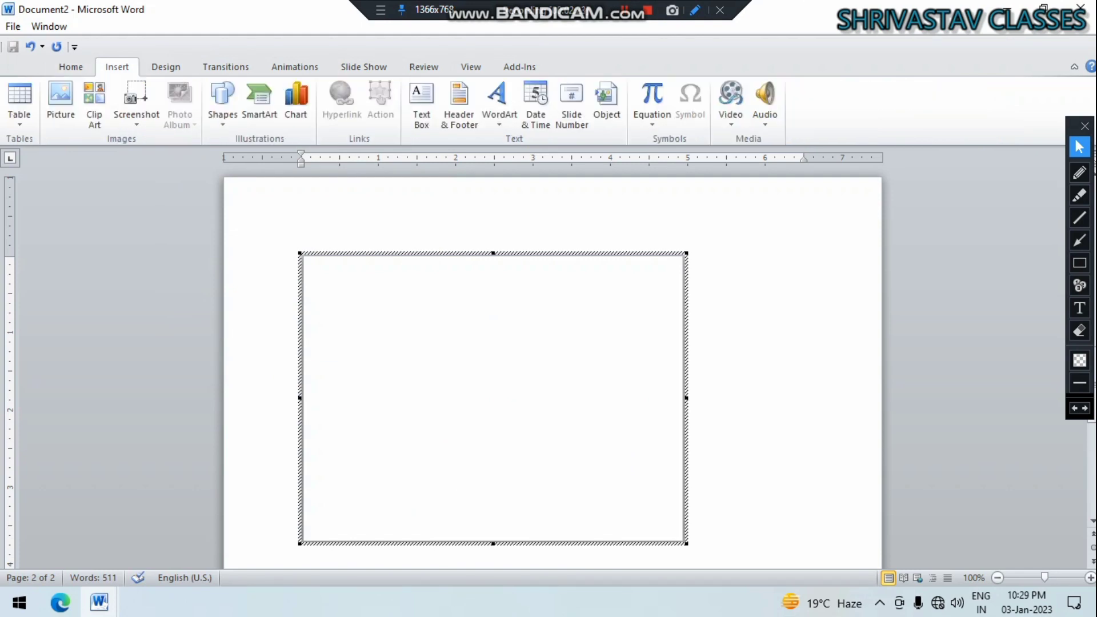
Step: Draw a Snip and Round Single Corner Rectangle covering most of the embedded slide
{"action": "left_click", "coordinate": [222, 100]}
{"action": "left_click", "coordinate": [296, 233]}
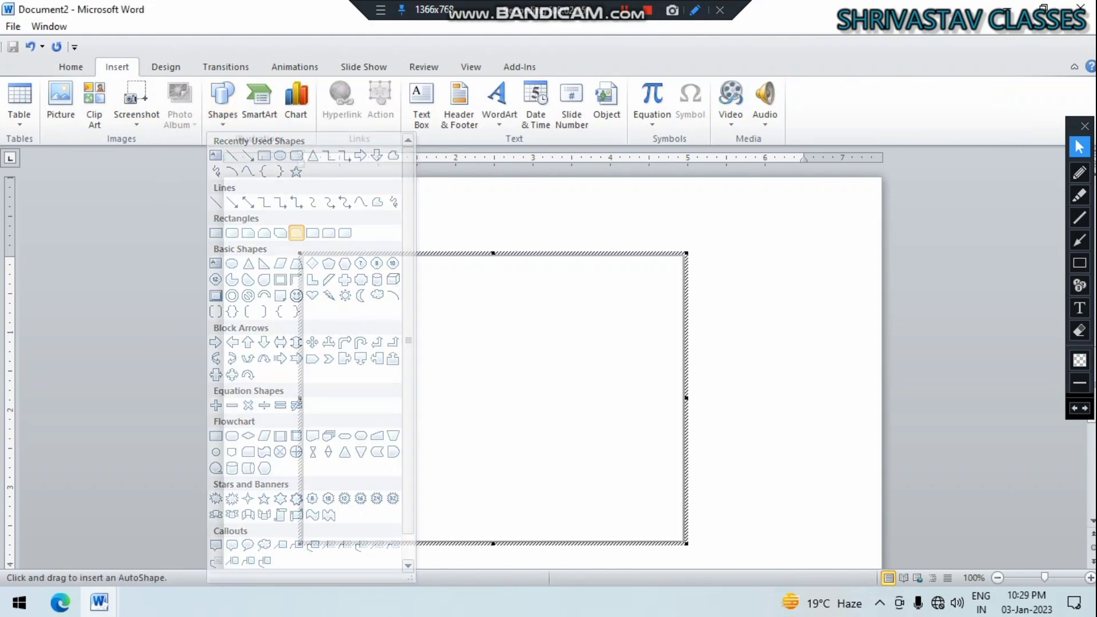
{"action": "left_click_drag", "start_coordinate": [331, 293], "coordinate": [617, 500]}
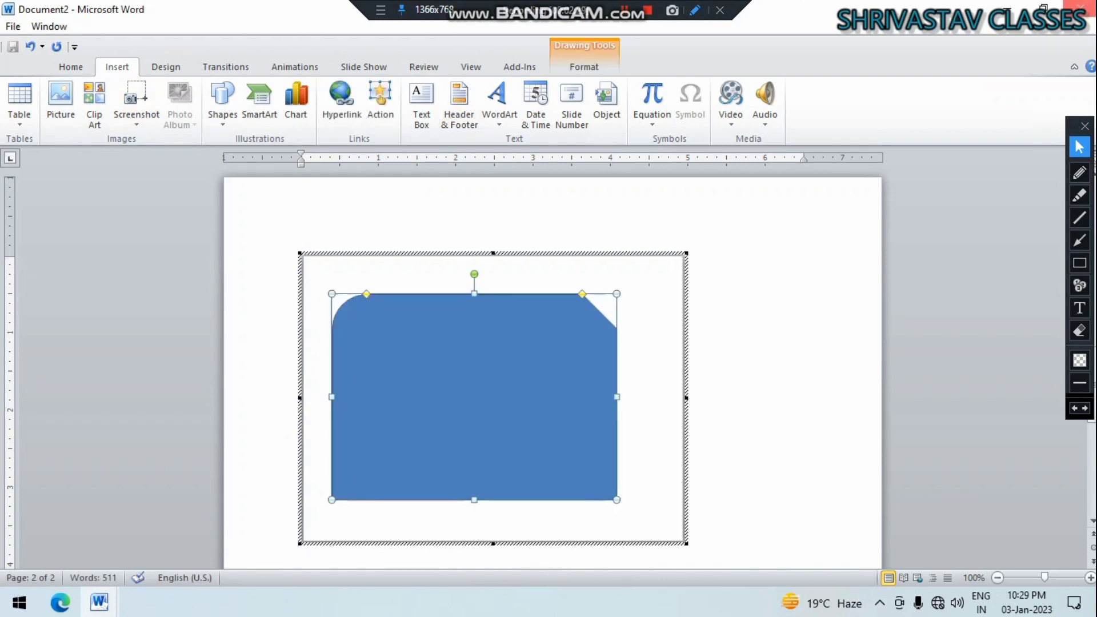
Step: Close the document without saving its changes, and create a new blank document
{"action": "left_click", "coordinate": [1080, 8]}
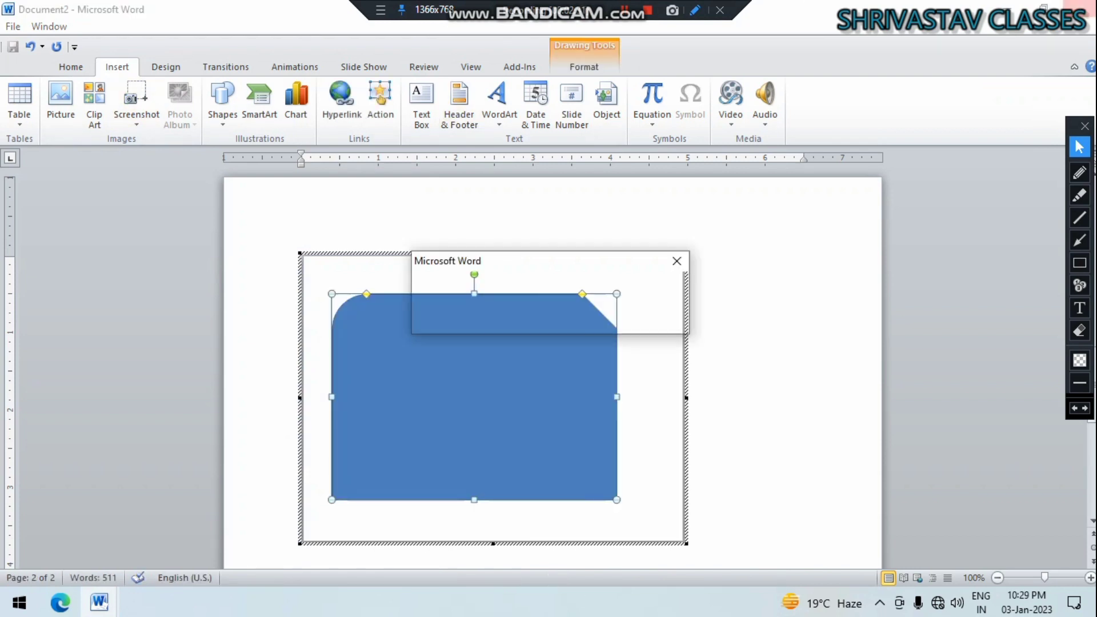
{"action": "left_click", "coordinate": [547, 319]}
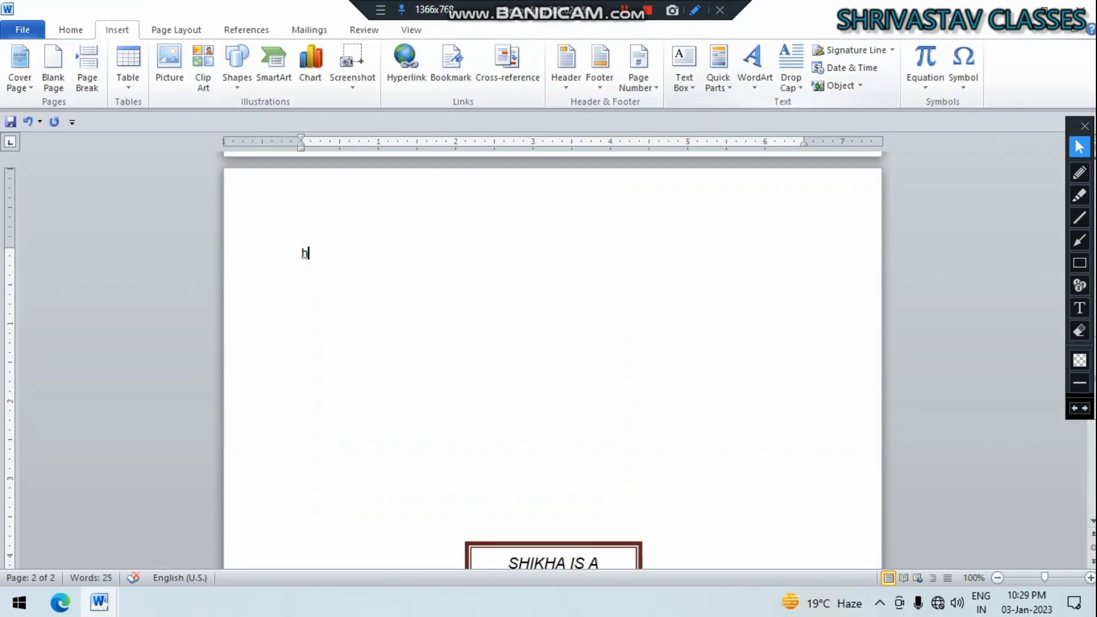
{"action": "key", "text": "ctrl+n"}
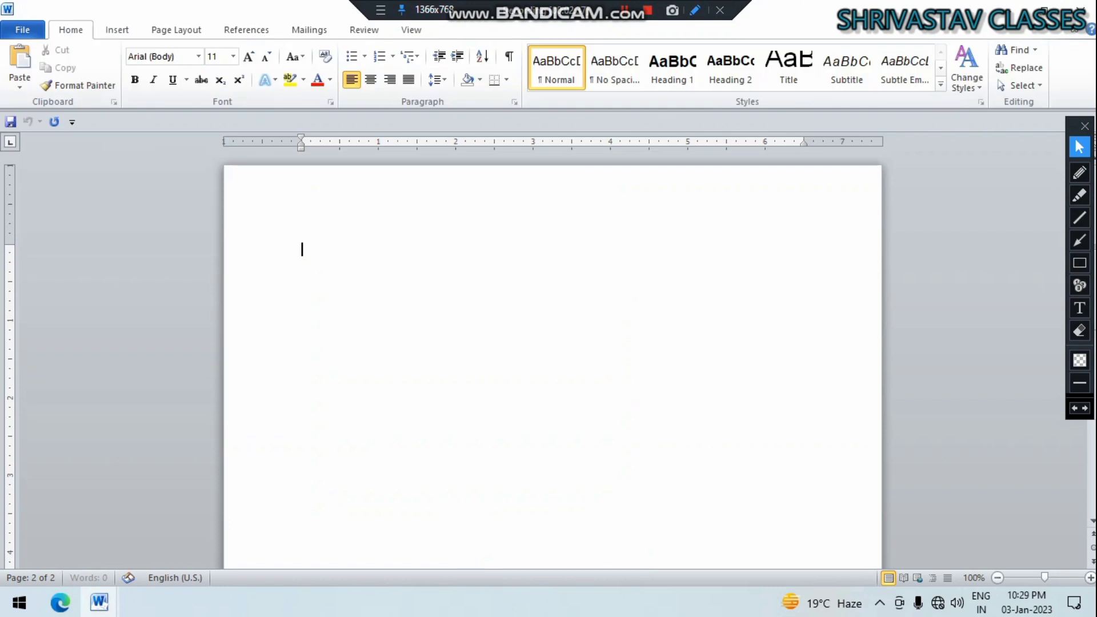
{"action": "left_click", "coordinate": [117, 30]}
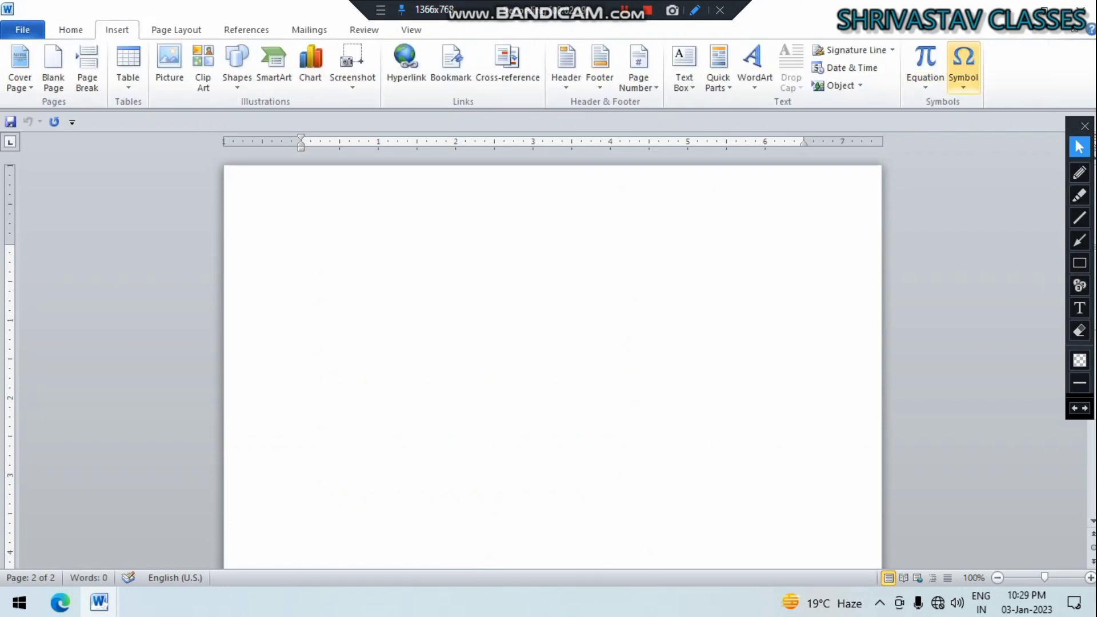
{"action": "left_click", "coordinate": [925, 83]}
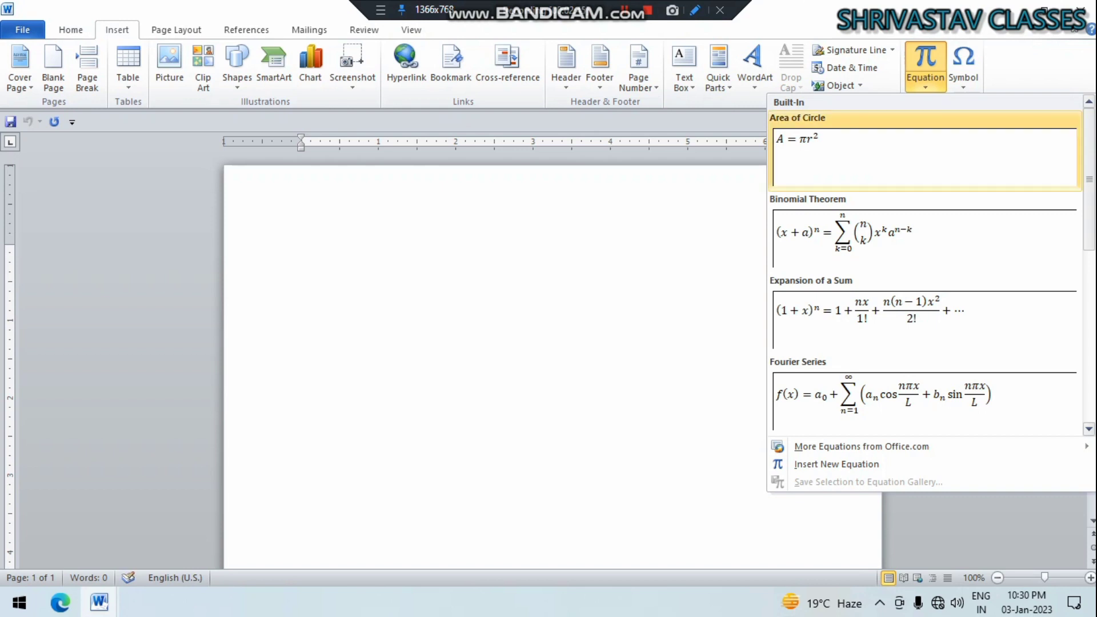
{"action": "left_click", "coordinate": [695, 11]}
{"action": "left_click", "coordinate": [1079, 263]}
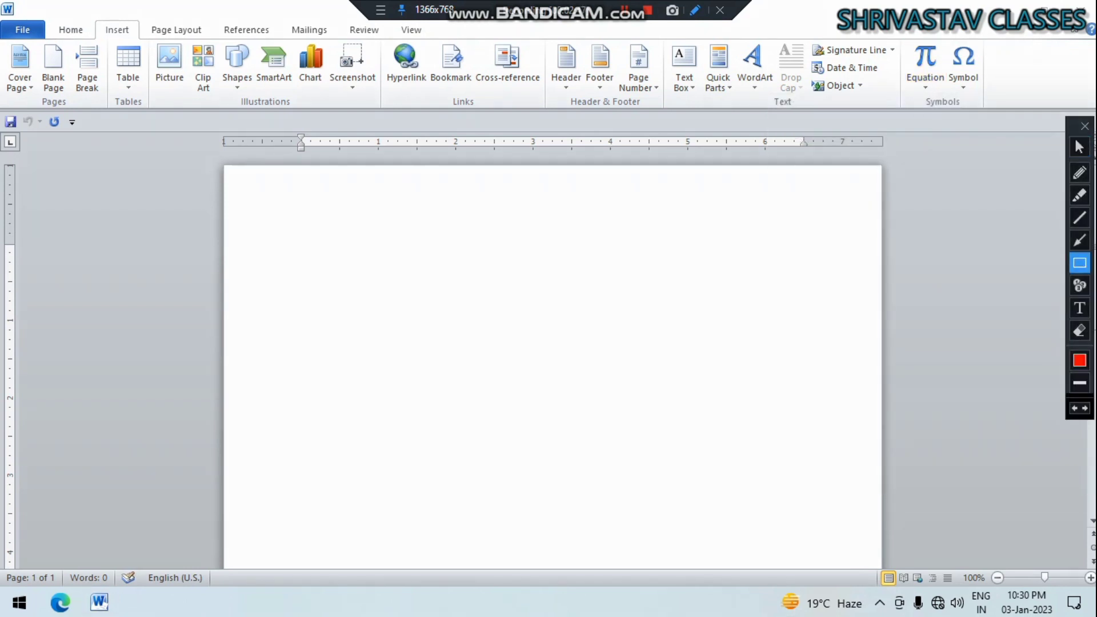
{"action": "left_click_drag", "start_coordinate": [897, 37], "coordinate": [985, 114]}
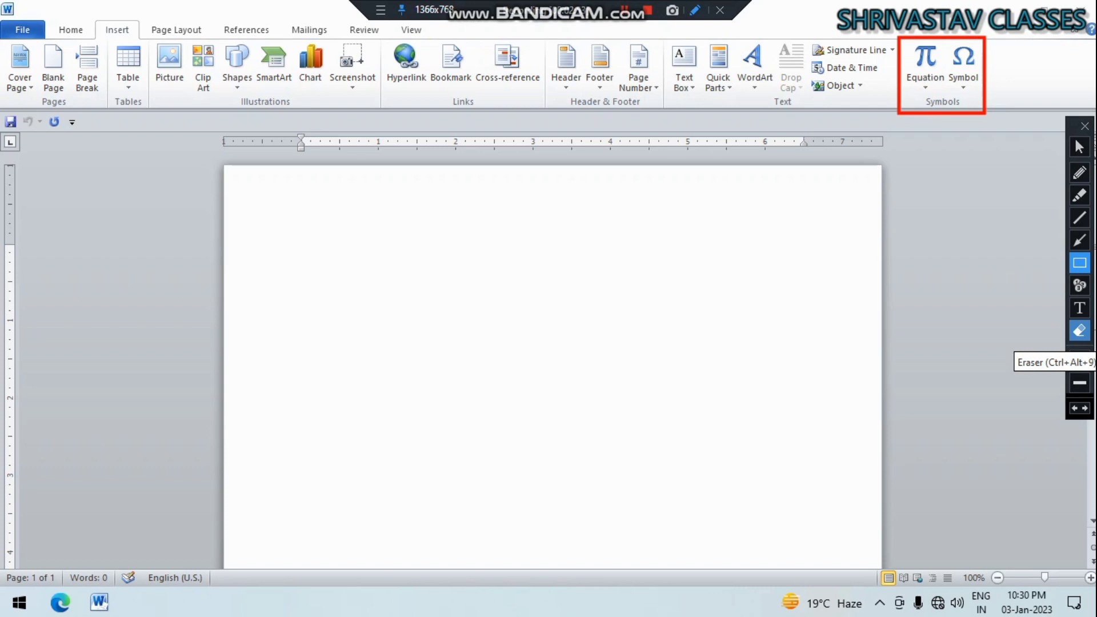
{"action": "left_click", "coordinate": [1079, 330]}
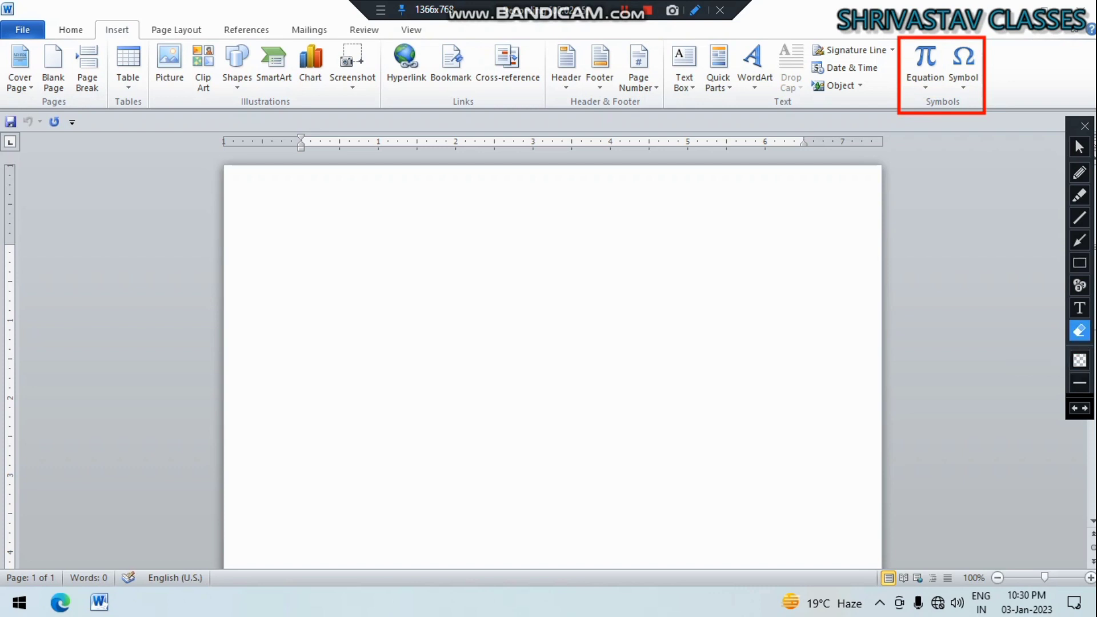
{"action": "left_click_drag", "start_coordinate": [855, 21], "coordinate": [1013, 152]}
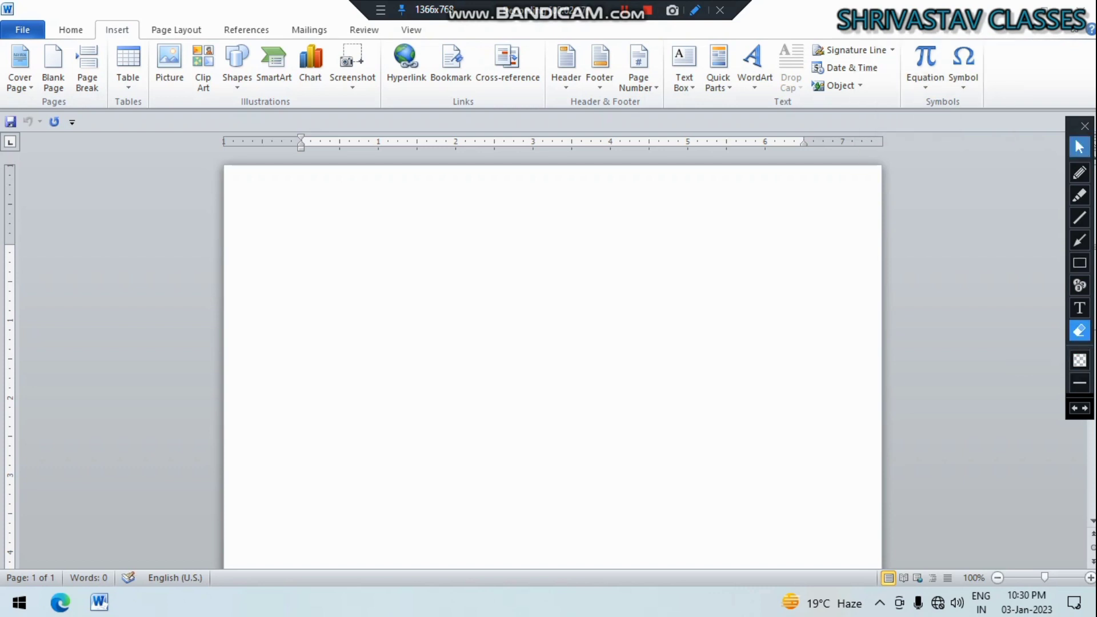
{"action": "left_click", "coordinate": [1079, 146]}
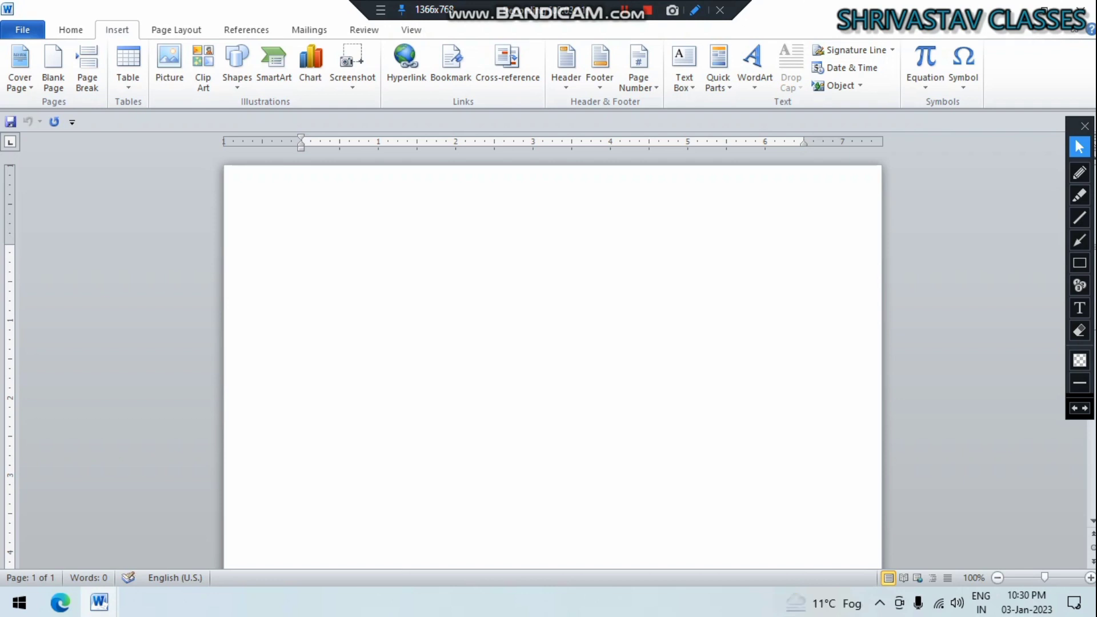
Step: Insert the built-in Binomial Theorem equation and add a stacked fraction 1/2 at its start
{"action": "left_click", "coordinate": [925, 84]}
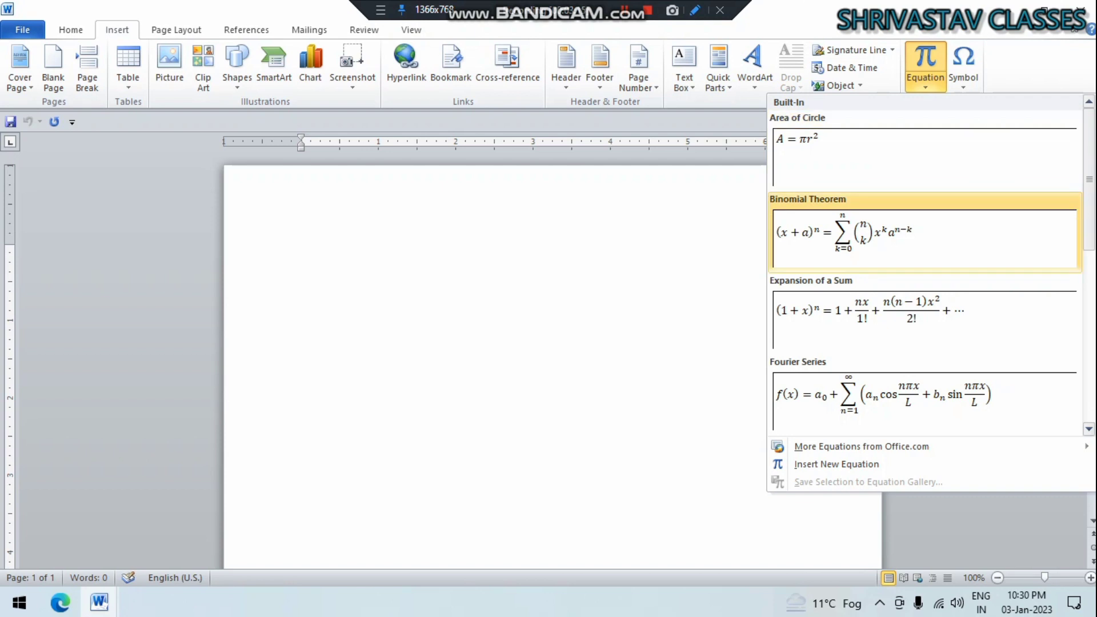
{"action": "left_click", "coordinate": [923, 231]}
{"action": "left_click", "coordinate": [650, 66]}
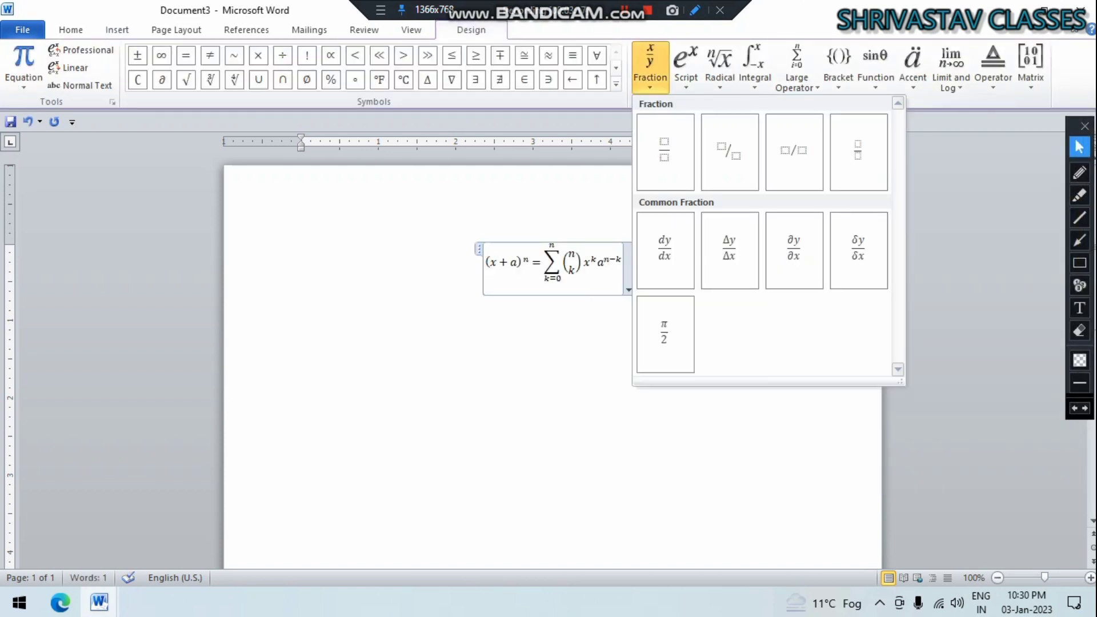
{"action": "left_click", "coordinate": [665, 151]}
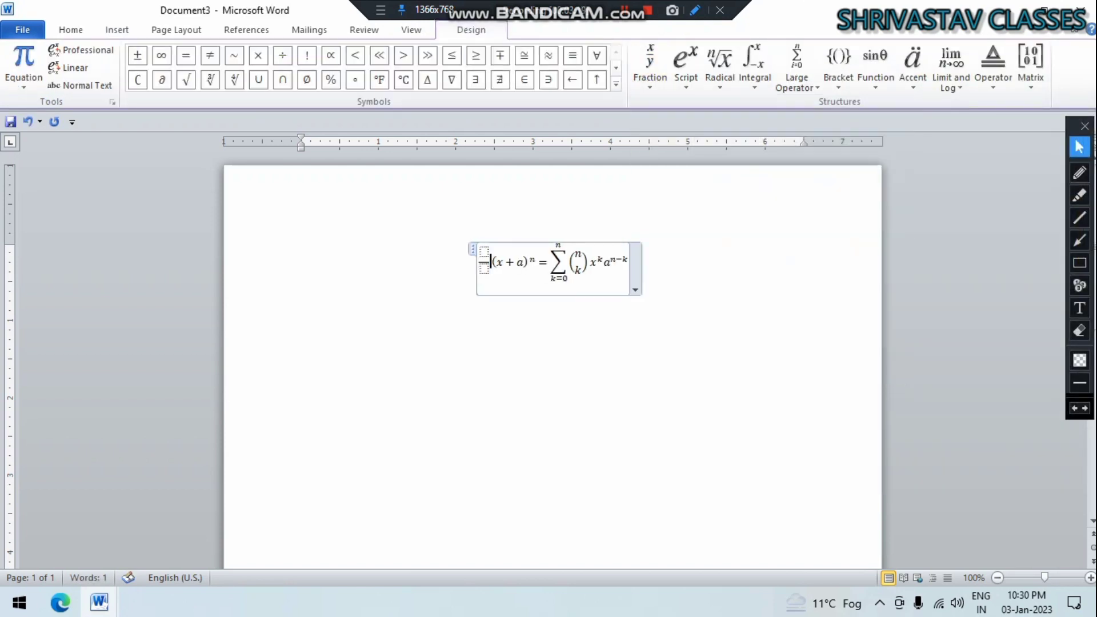
{"action": "left_click", "coordinate": [484, 252]}
{"action": "type", "text": "1"}
{"action": "left_click", "coordinate": [483, 268]}
{"action": "type", "text": "2"}
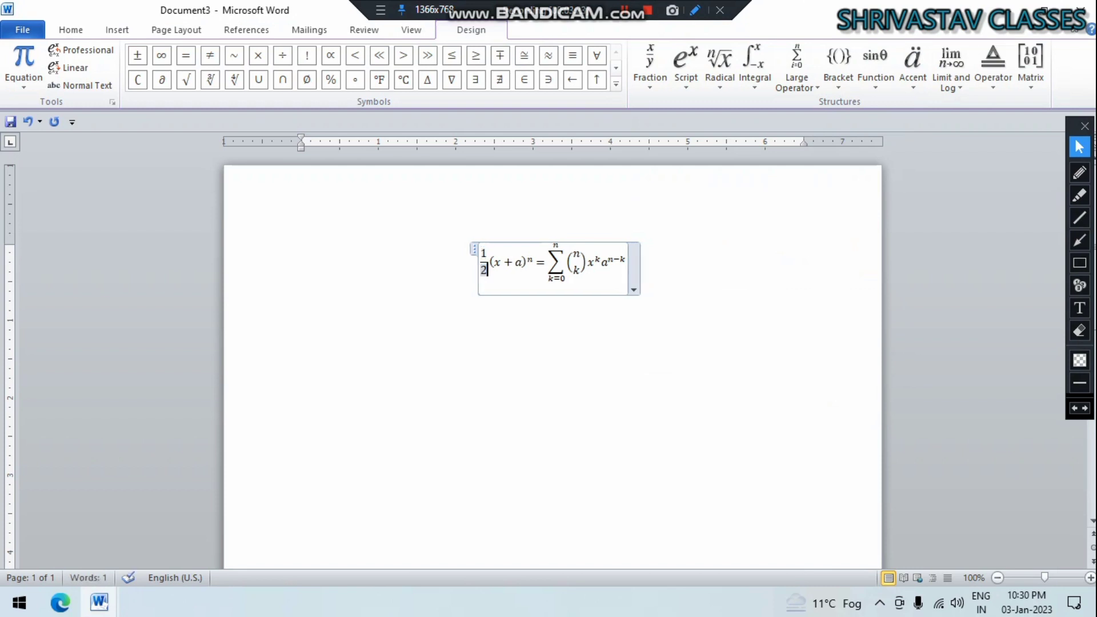
Step: Delete the whole binomial expression after the fraction, keeping only 1/2 in the equation
{"action": "left_click", "coordinate": [492, 262]}
{"action": "key", "text": "Delete"}
{"action": "key", "text": "Delete"}
{"action": "key", "text": "Delete"}
{"action": "key", "text": "Delete"}
{"action": "key", "text": "Delete"}
{"action": "key", "text": "Delete"}
{"action": "key", "text": "Delete"}
{"action": "key", "text": "Delete"}
{"action": "key", "text": "Delete"}
{"action": "key", "text": "Delete"}
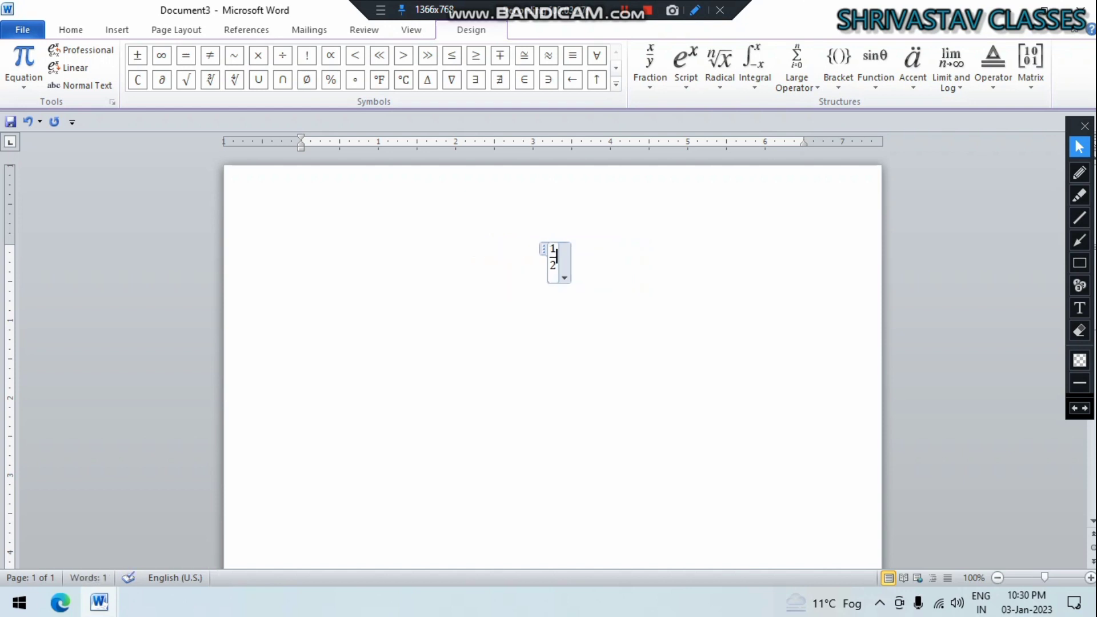
Step: Left-align the fraction, and follow it with "+" and a new line
{"action": "left_click", "coordinate": [71, 30]}
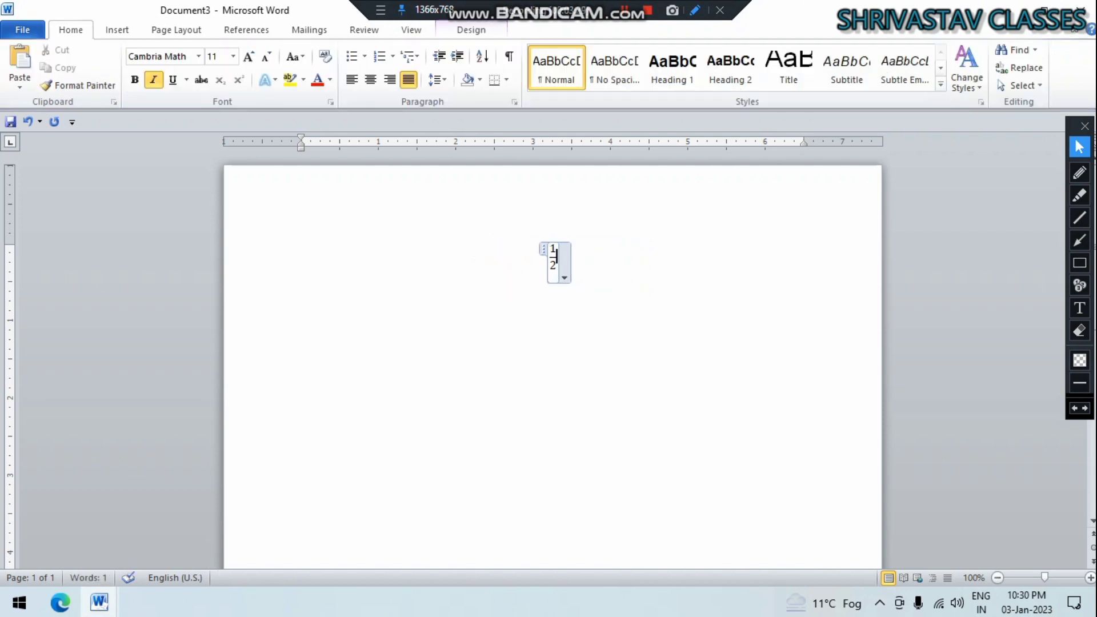
{"action": "left_click", "coordinate": [351, 79]}
{"action": "key", "text": "Right"}
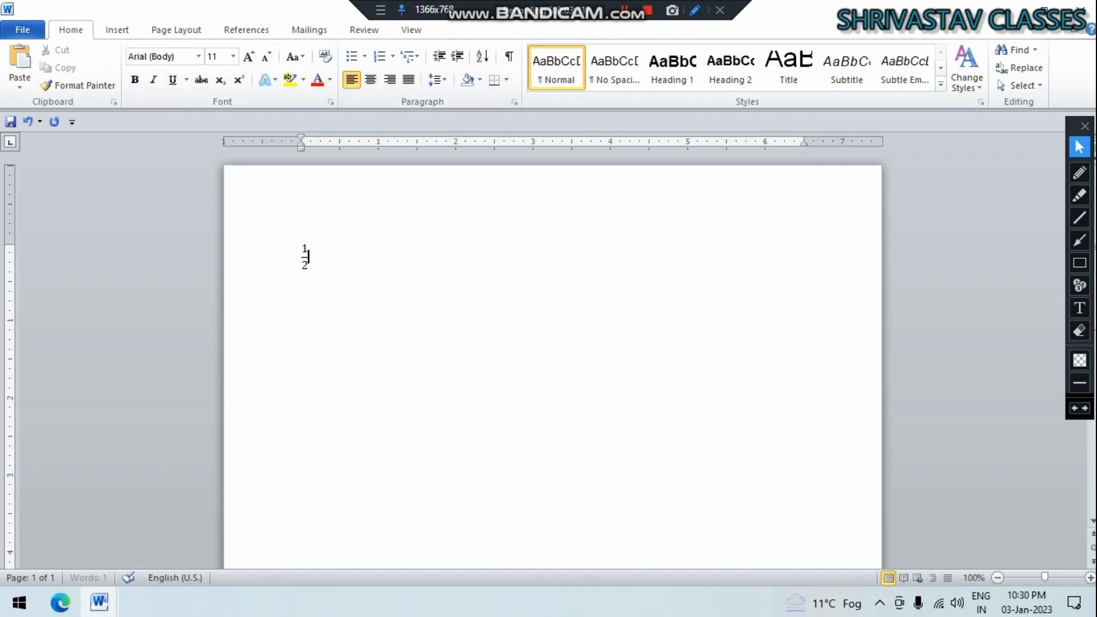
{"action": "type", "text": "+"}
{"action": "left_click", "coordinate": [117, 29]}
{"action": "key", "text": "Return"}
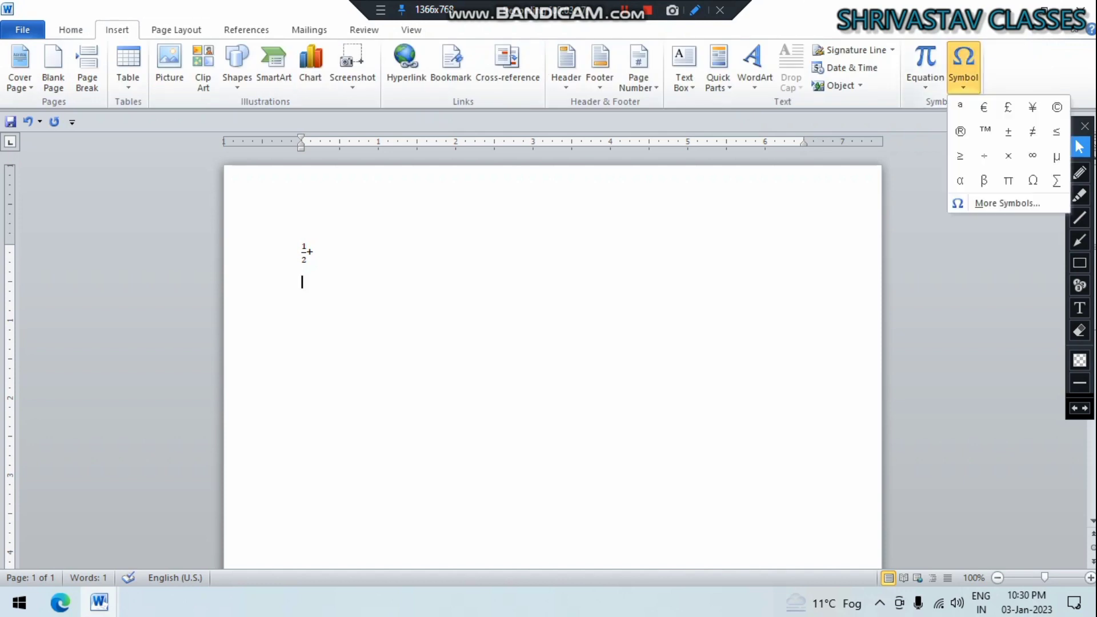
Step: Examine the full symbol set for normal text, from the Latin-1 Supplement characters to Latin Extended-B
{"action": "left_click", "coordinate": [963, 64]}
{"action": "left_click", "coordinate": [1007, 203]}
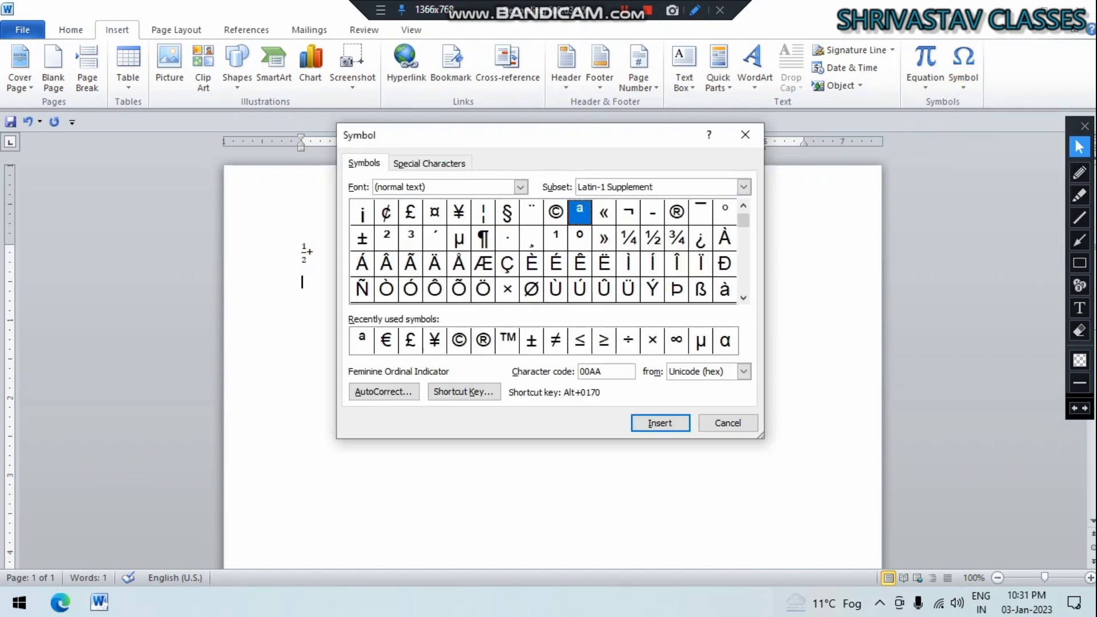
{"action": "left_click", "coordinate": [531, 263]}
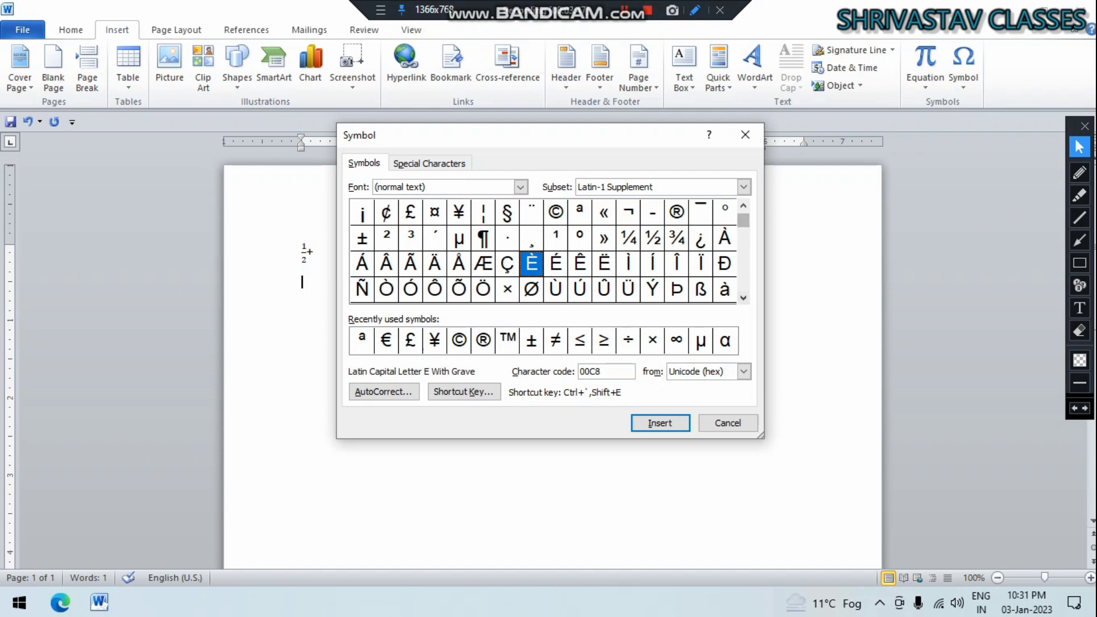
{"action": "left_click", "coordinate": [743, 298]}
{"action": "left_click", "coordinate": [742, 297]}
{"action": "left_click", "coordinate": [743, 298]}
{"action": "left_click", "coordinate": [743, 297]}
{"action": "left_click", "coordinate": [742, 298]}
{"action": "left_click", "coordinate": [742, 298]}
{"action": "left_click", "coordinate": [742, 297]}
{"action": "left_click", "coordinate": [743, 298]}
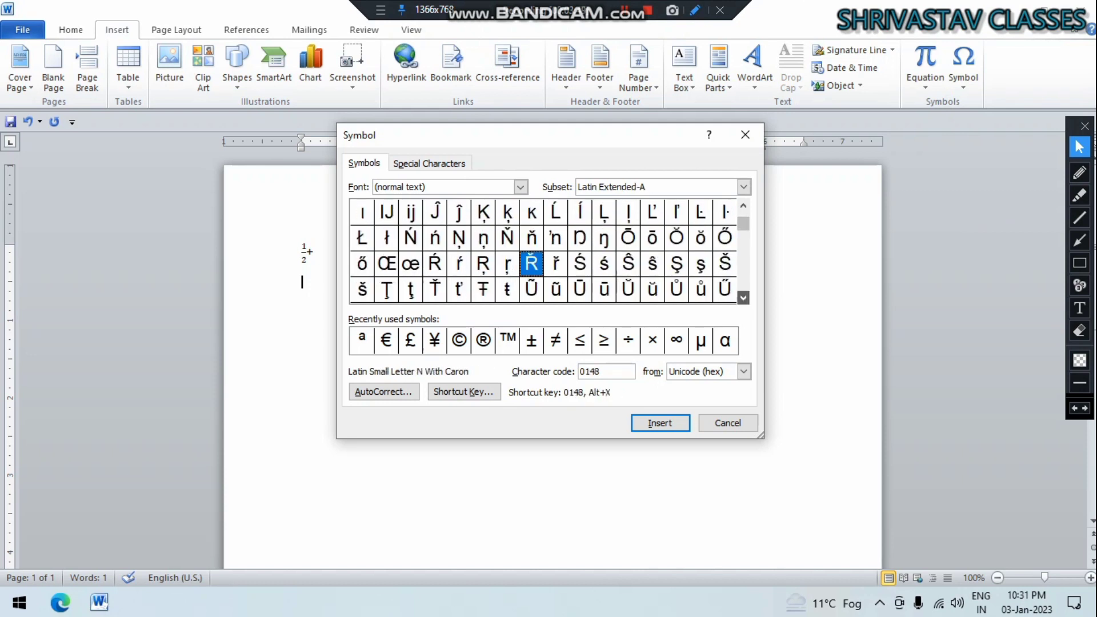
{"action": "left_click", "coordinate": [742, 297]}
{"action": "left_click", "coordinate": [743, 298]}
{"action": "left_click", "coordinate": [742, 298]}
{"action": "left_click", "coordinate": [743, 297]}
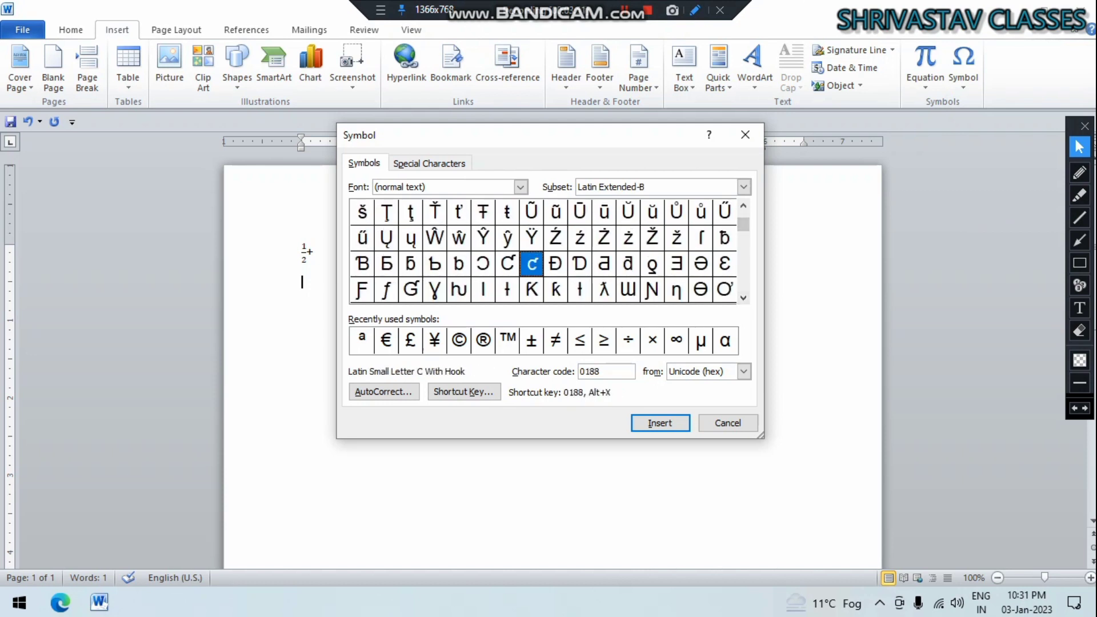
Step: Insert the Trade Mark Sign (™) from the recently used symbols on the line below the fraction
{"action": "left_click", "coordinate": [458, 340]}
{"action": "left_click", "coordinate": [483, 340]}
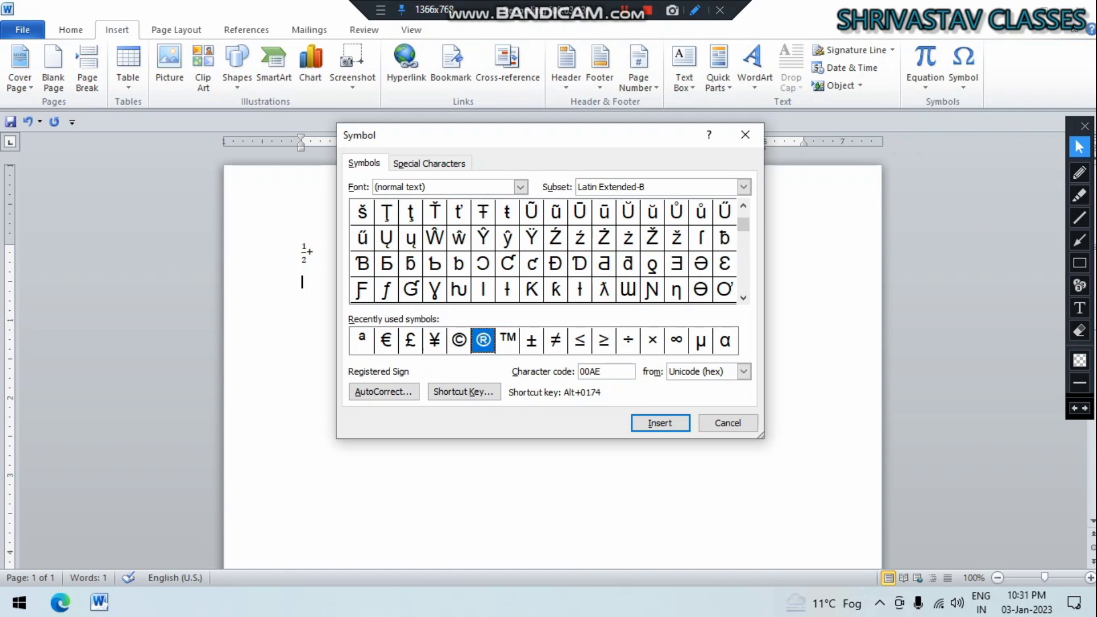
{"action": "left_click", "coordinate": [507, 339]}
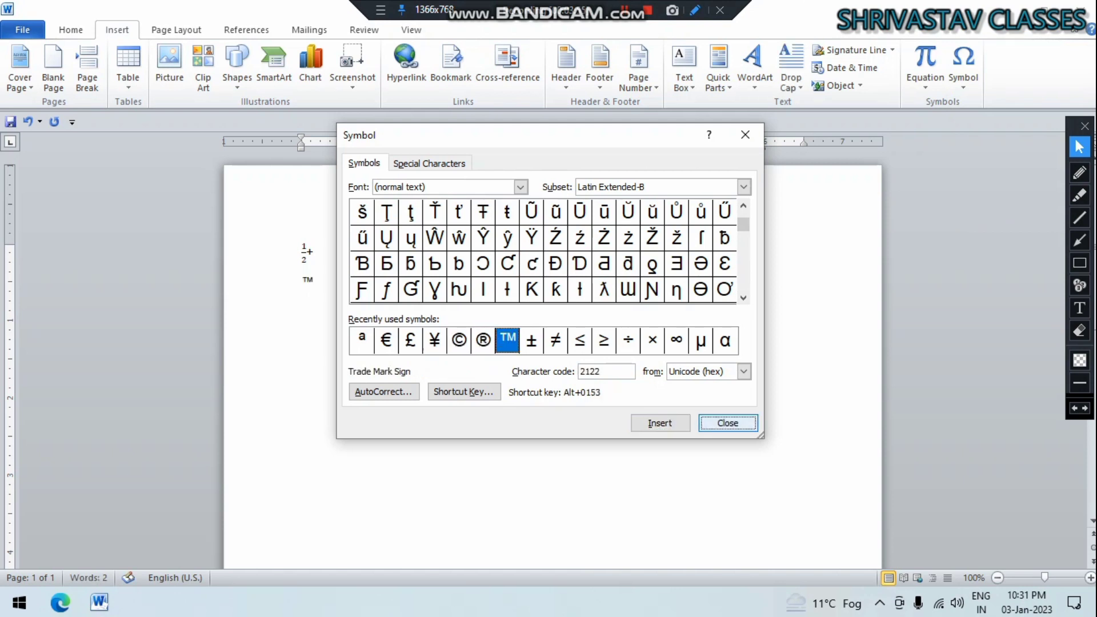
{"action": "left_click", "coordinate": [728, 423]}
Step: Enlarge all of the document's content to font size 26 and clear the selection
{"action": "key", "text": "ctrl+a"}
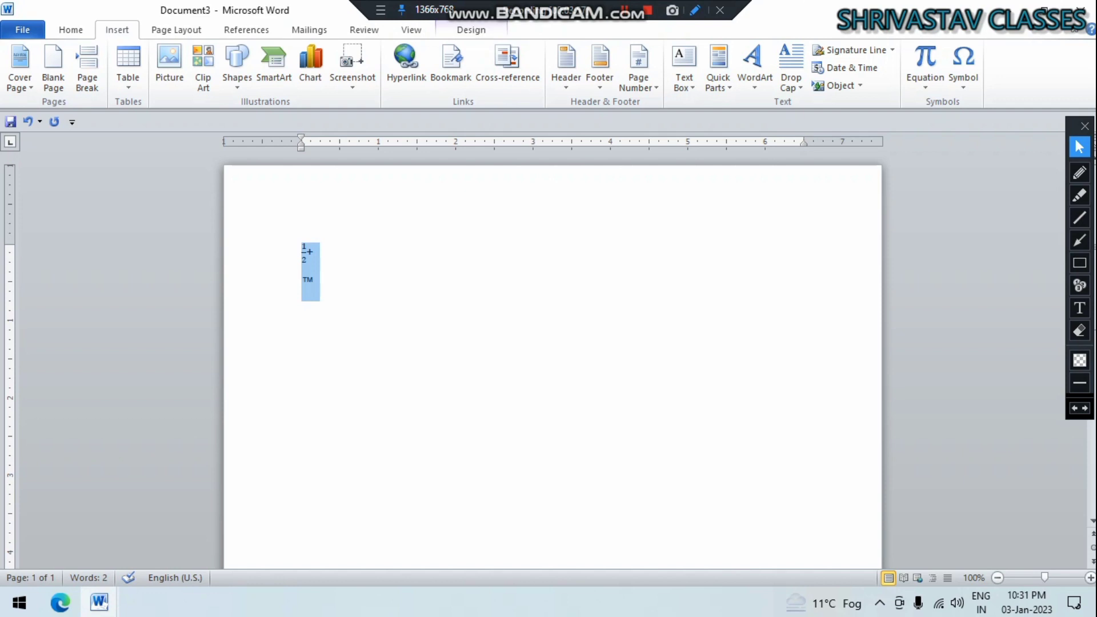
{"action": "left_click", "coordinate": [71, 30]}
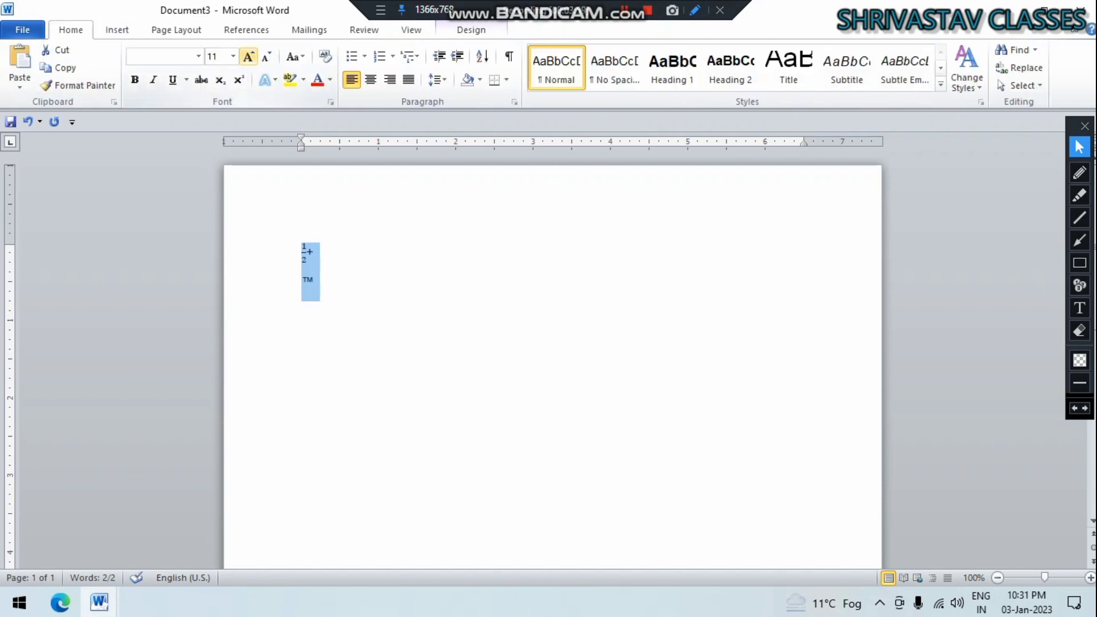
{"action": "left_click", "coordinate": [248, 56]}
{"action": "left_click", "coordinate": [247, 56]}
{"action": "left_click", "coordinate": [248, 56]}
{"action": "left_click", "coordinate": [248, 56]}
{"action": "left_click", "coordinate": [248, 56]}
{"action": "left_click", "coordinate": [248, 56]}
{"action": "left_click", "coordinate": [248, 56]}
{"action": "left_click", "coordinate": [248, 56]}
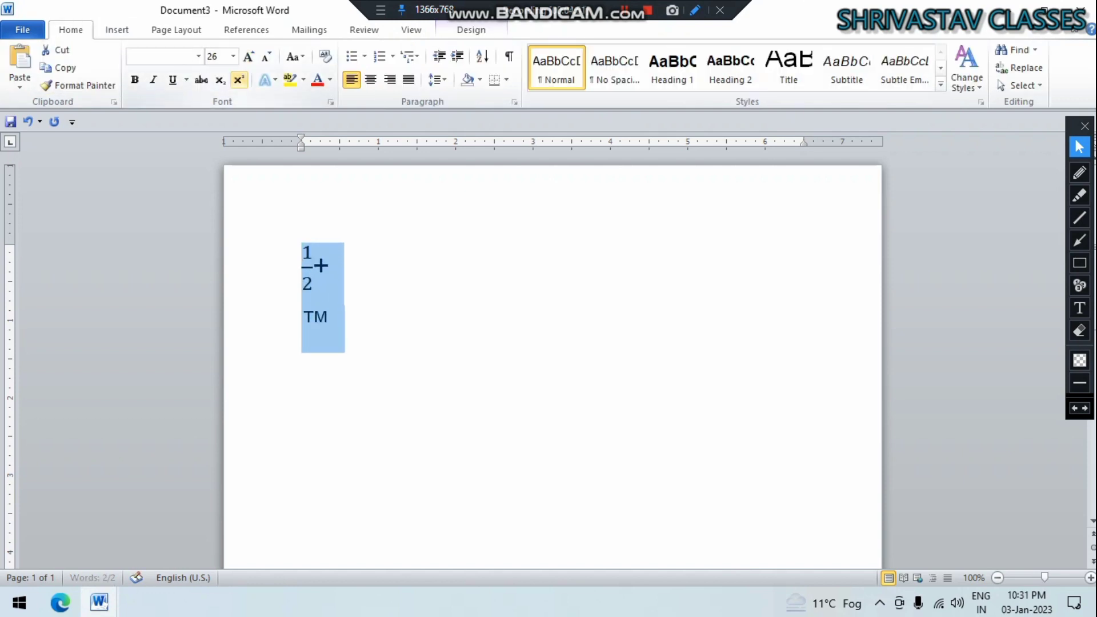
{"action": "left_click", "coordinate": [117, 30]}
{"action": "key", "text": "Right"}
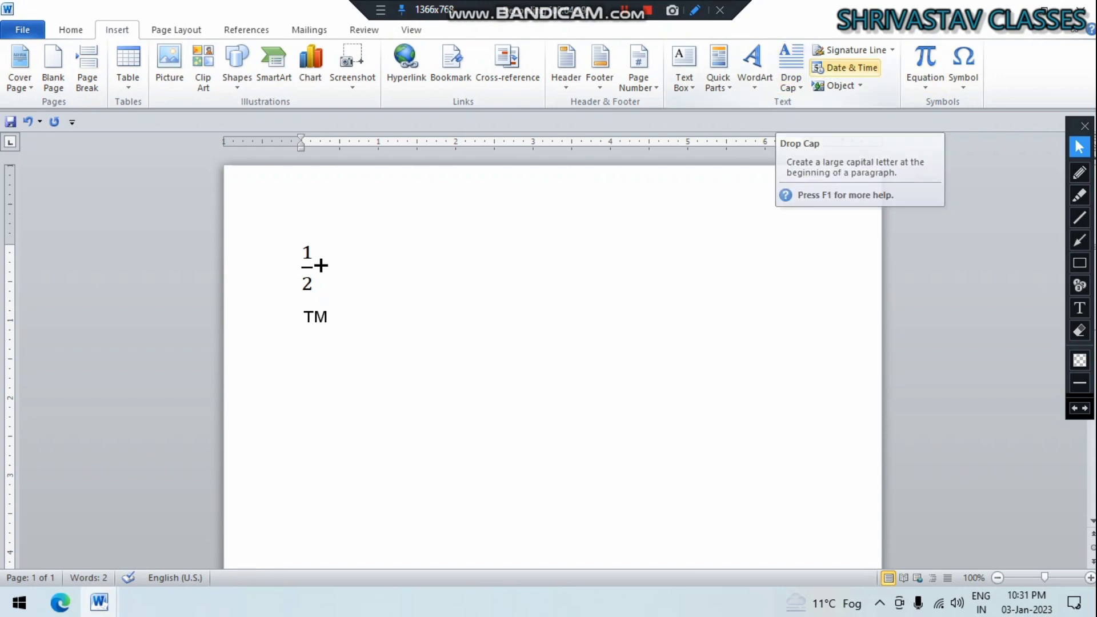
{"action": "left_click", "coordinate": [1079, 262]}
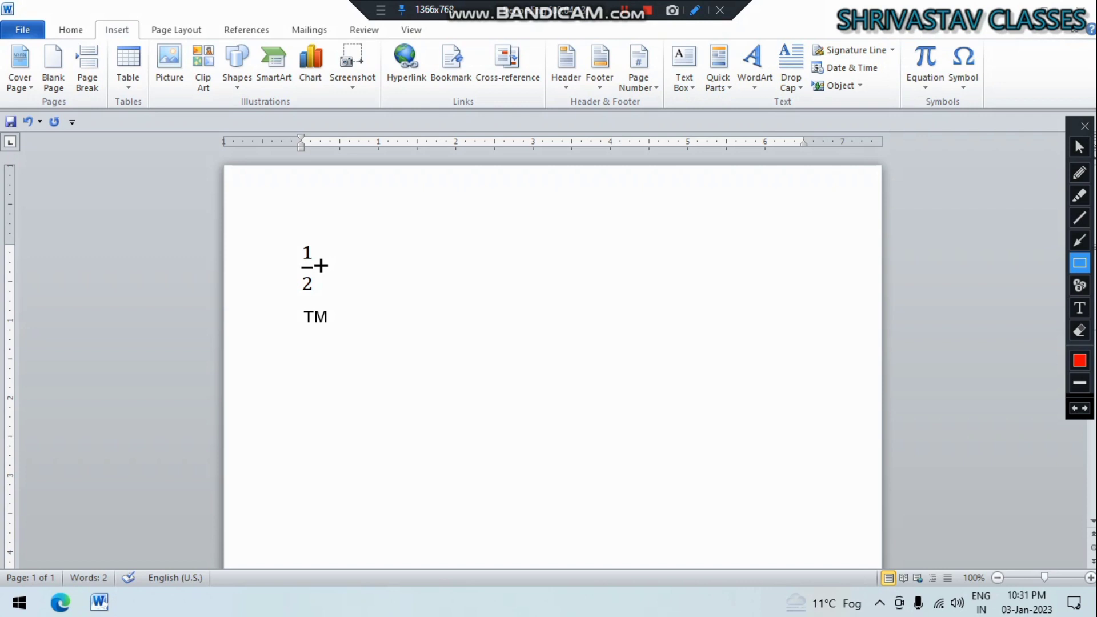
{"action": "left_click_drag", "start_coordinate": [2, 38], "coordinate": [979, 111]}
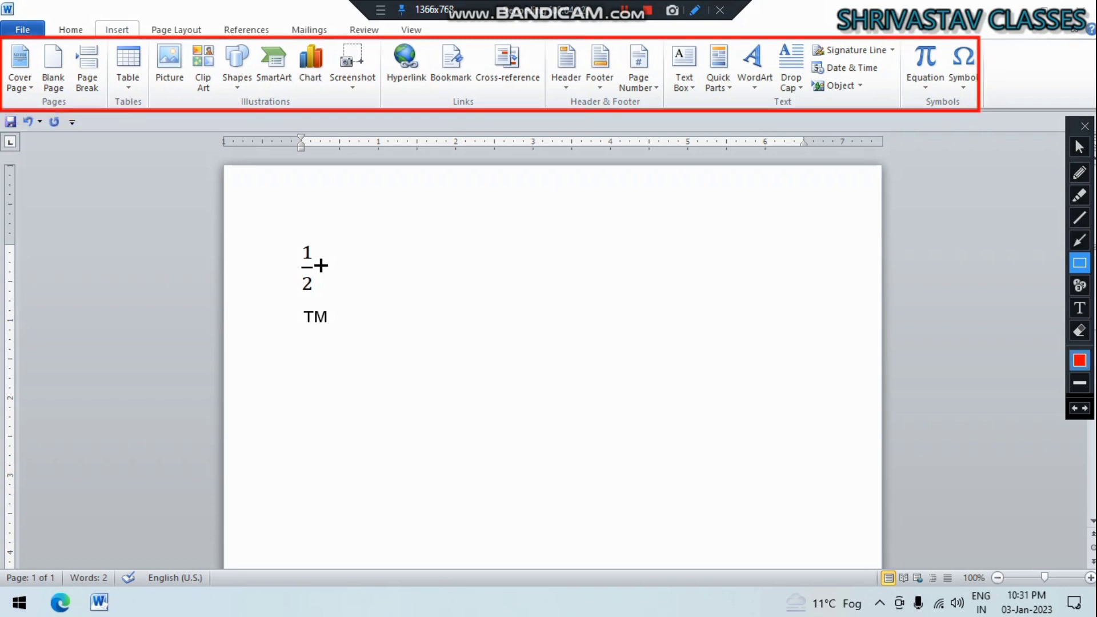
{"action": "left_click", "coordinate": [1079, 330]}
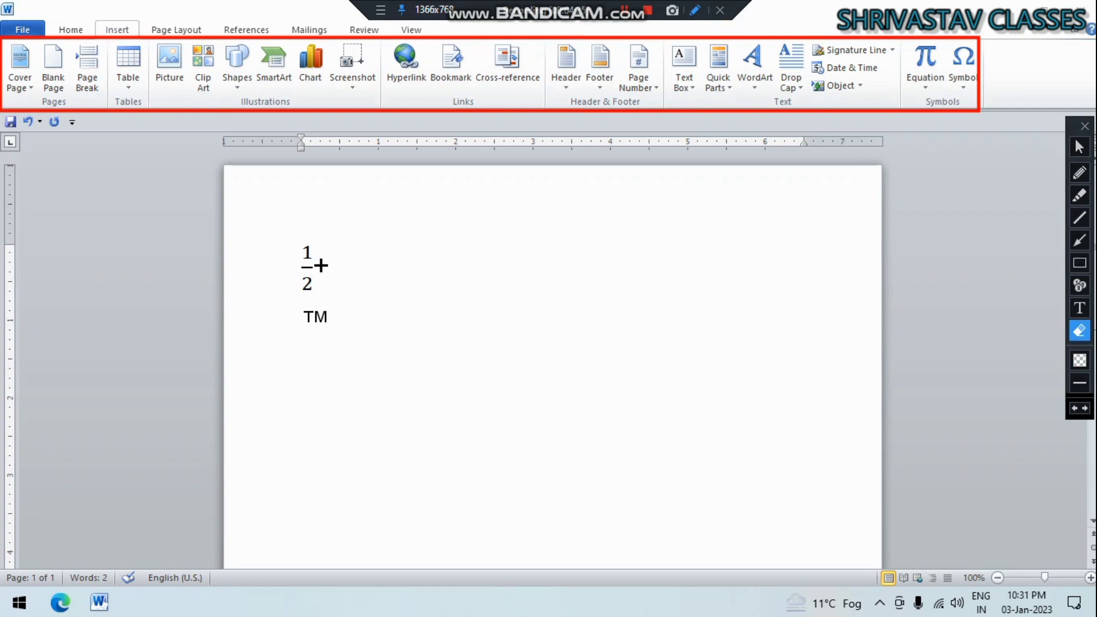
{"action": "mouse_move", "coordinate": [1, 11]}
{"action": "left_mouse_down"}
{"action": "mouse_move", "coordinate": [256, 168]}
{"action": "mouse_move", "coordinate": [1095, 116]}
{"action": "mouse_move", "coordinate": [1065, 182]}
{"action": "left_mouse_up"}
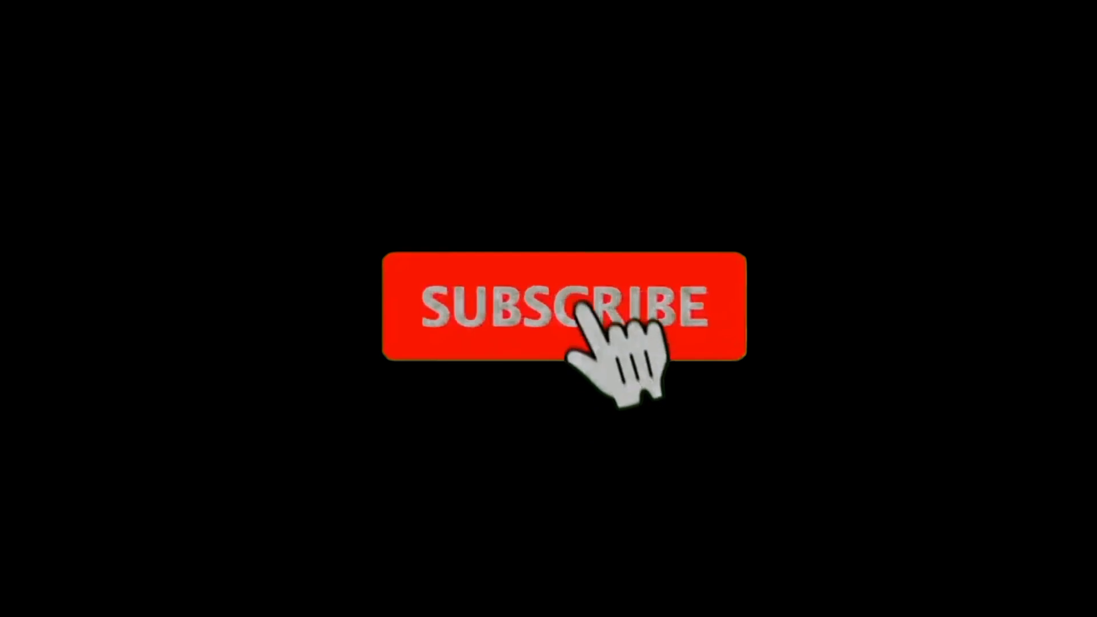